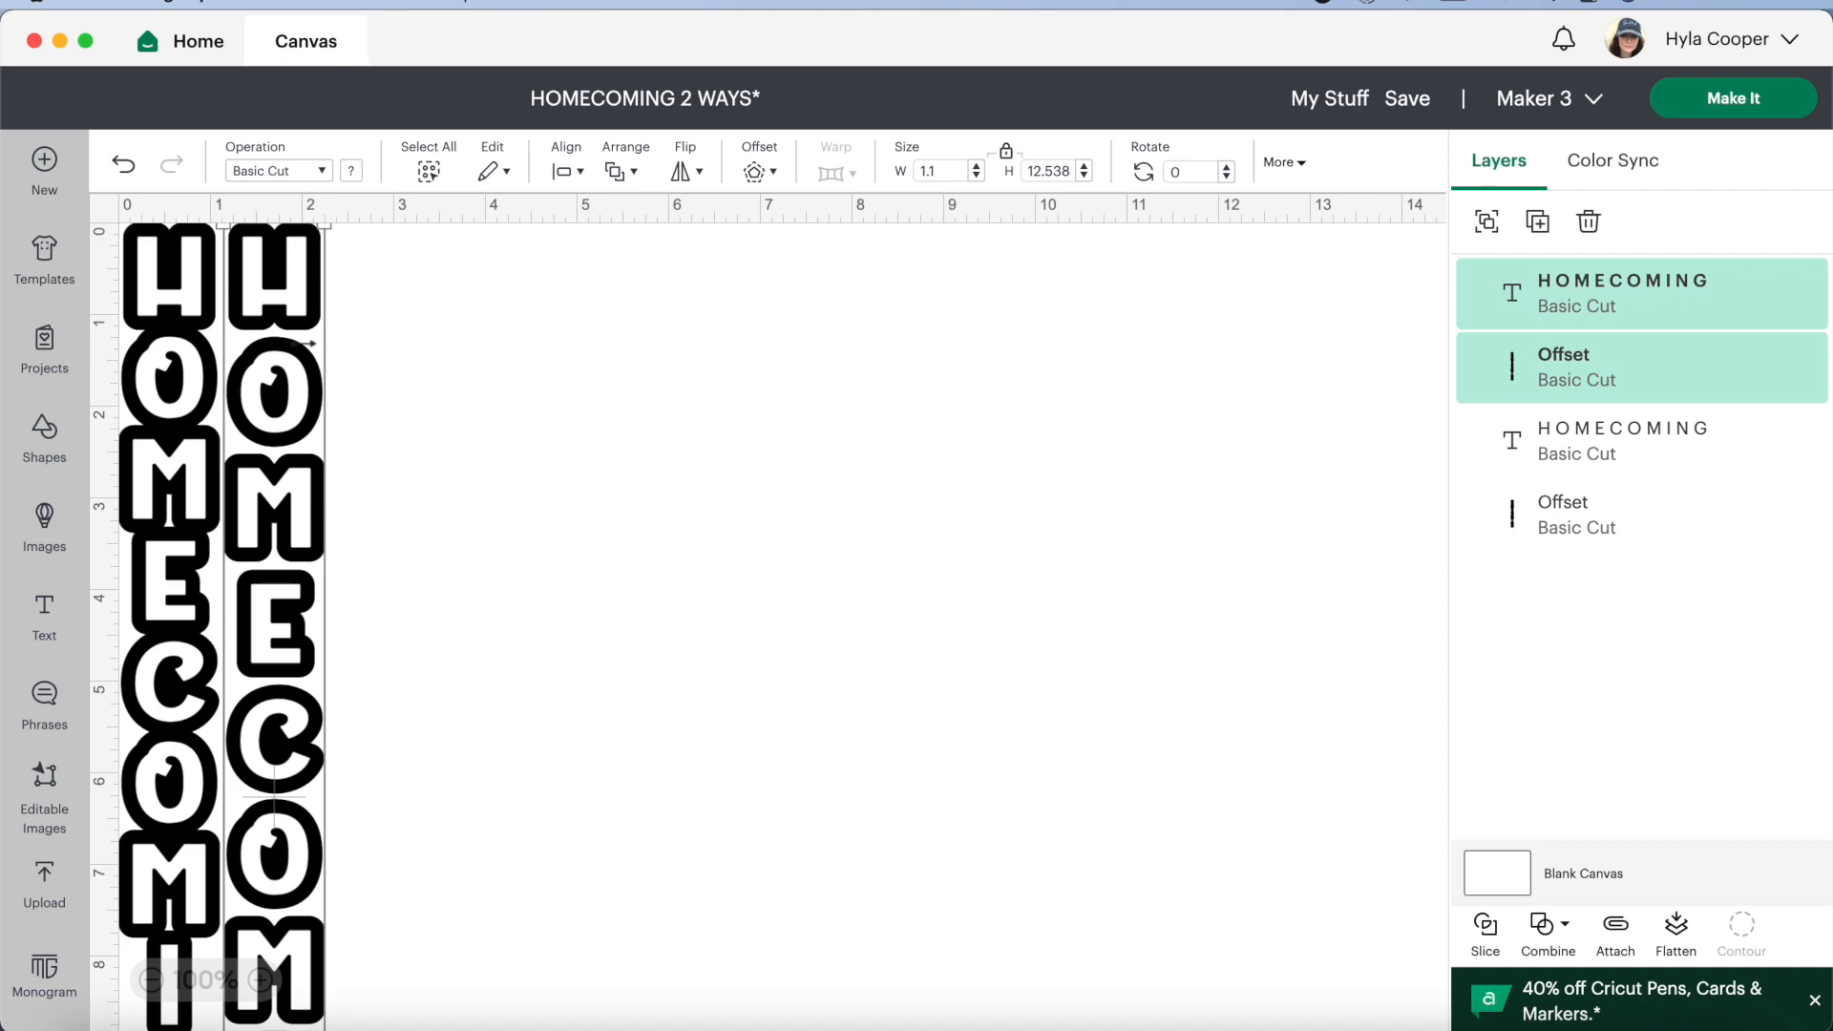
# Deselect the outlined design and bring both full-length HOMECOMING designs into view
pyautogui.click(151, 983)
pyautogui.click(151, 983)
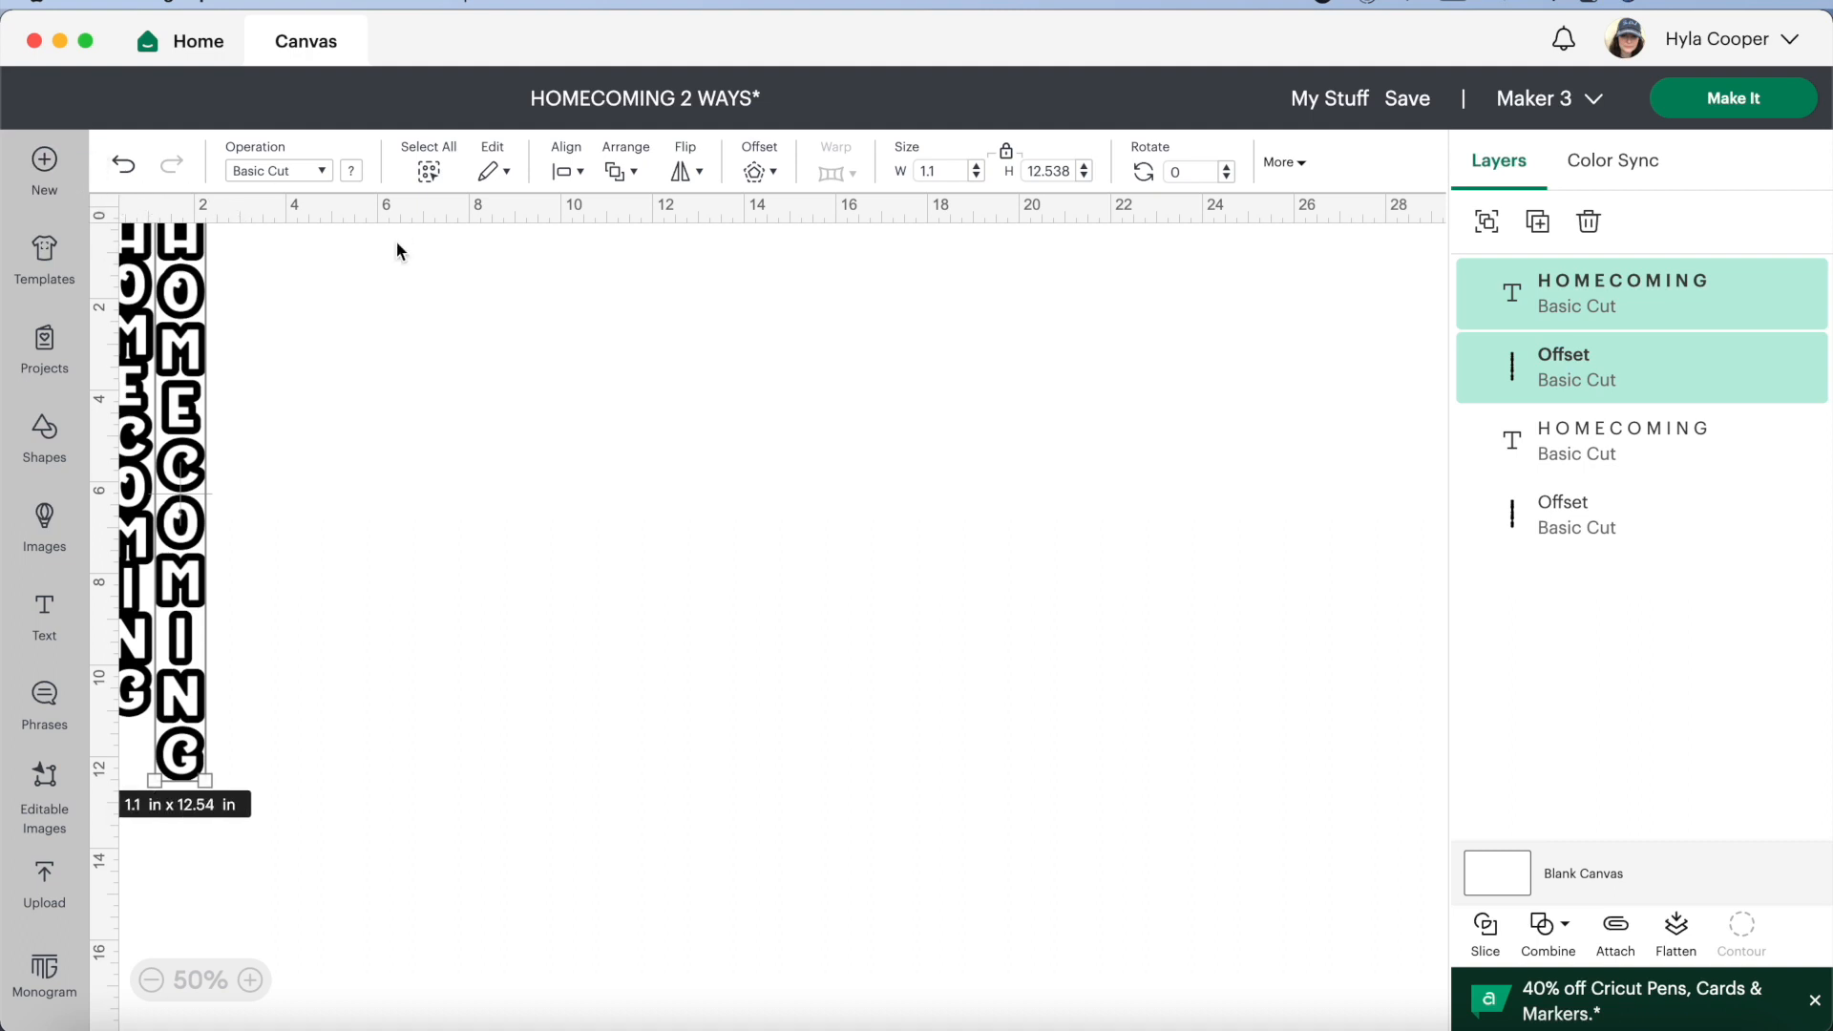
pyautogui.click(98, 277)
pyautogui.scroll(1, 99, 277)
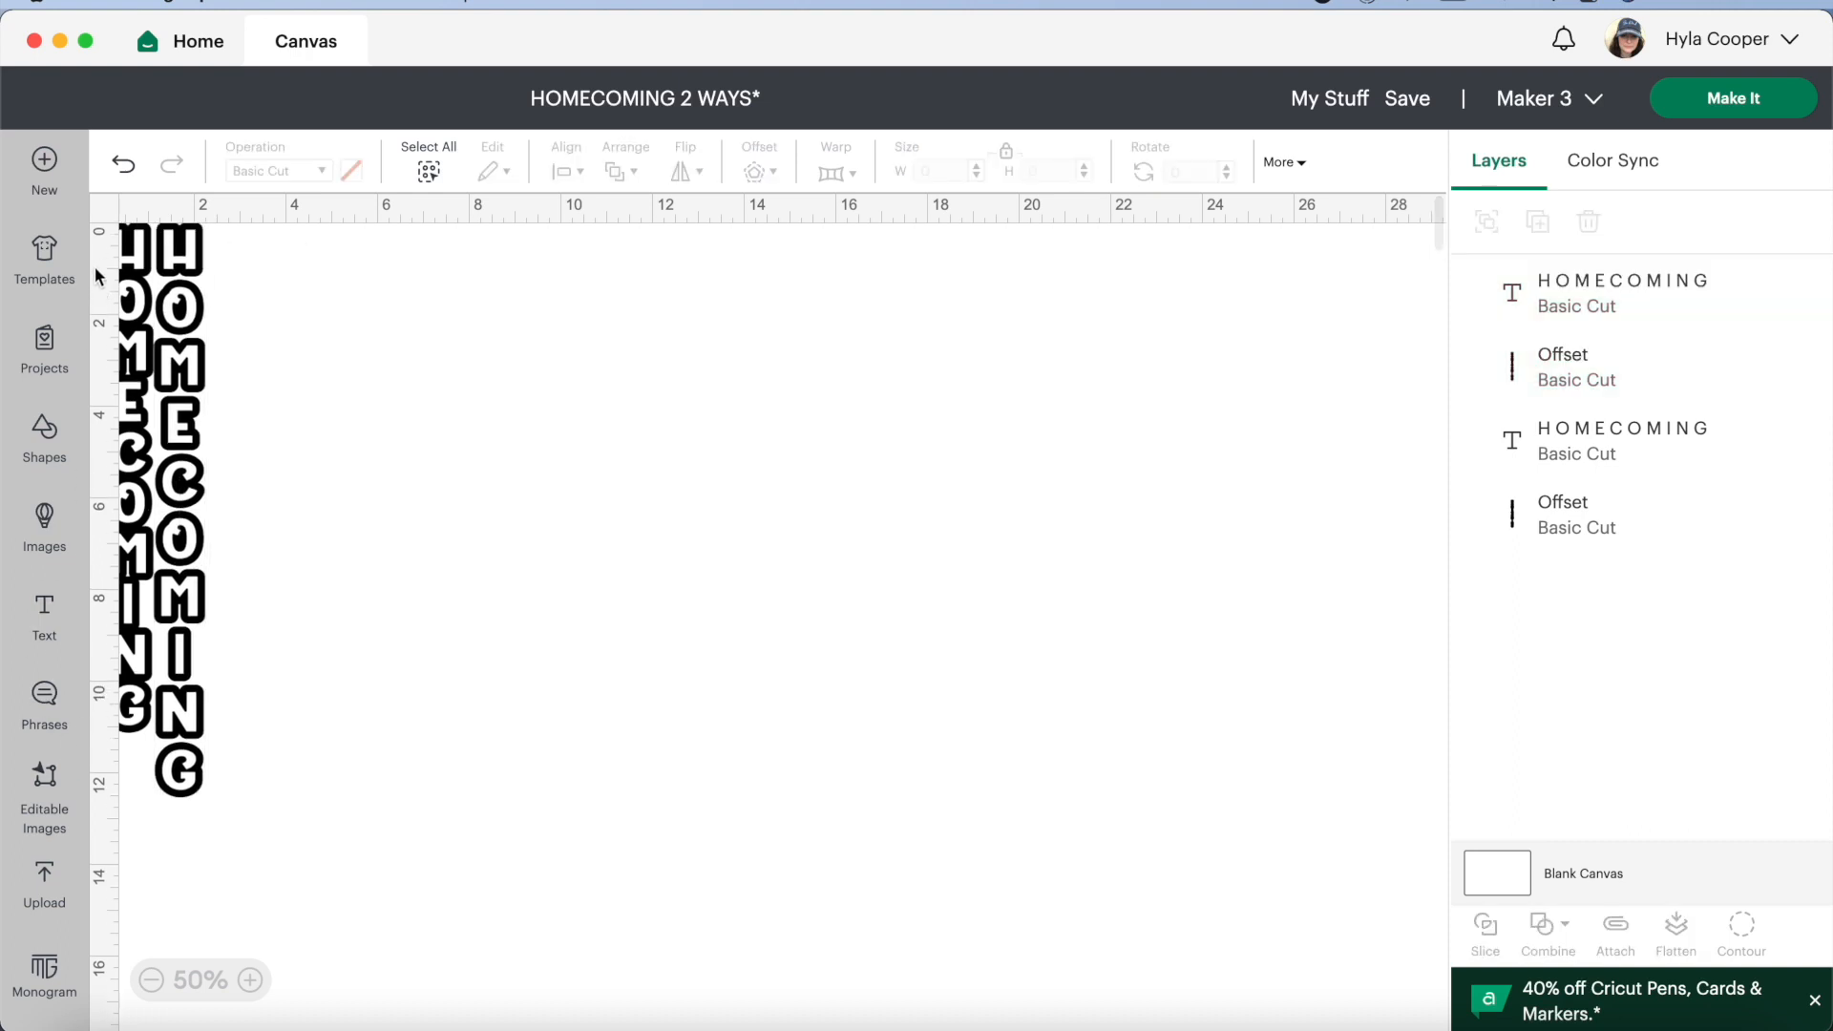
pyautogui.hscroll(-1, 141, 199)
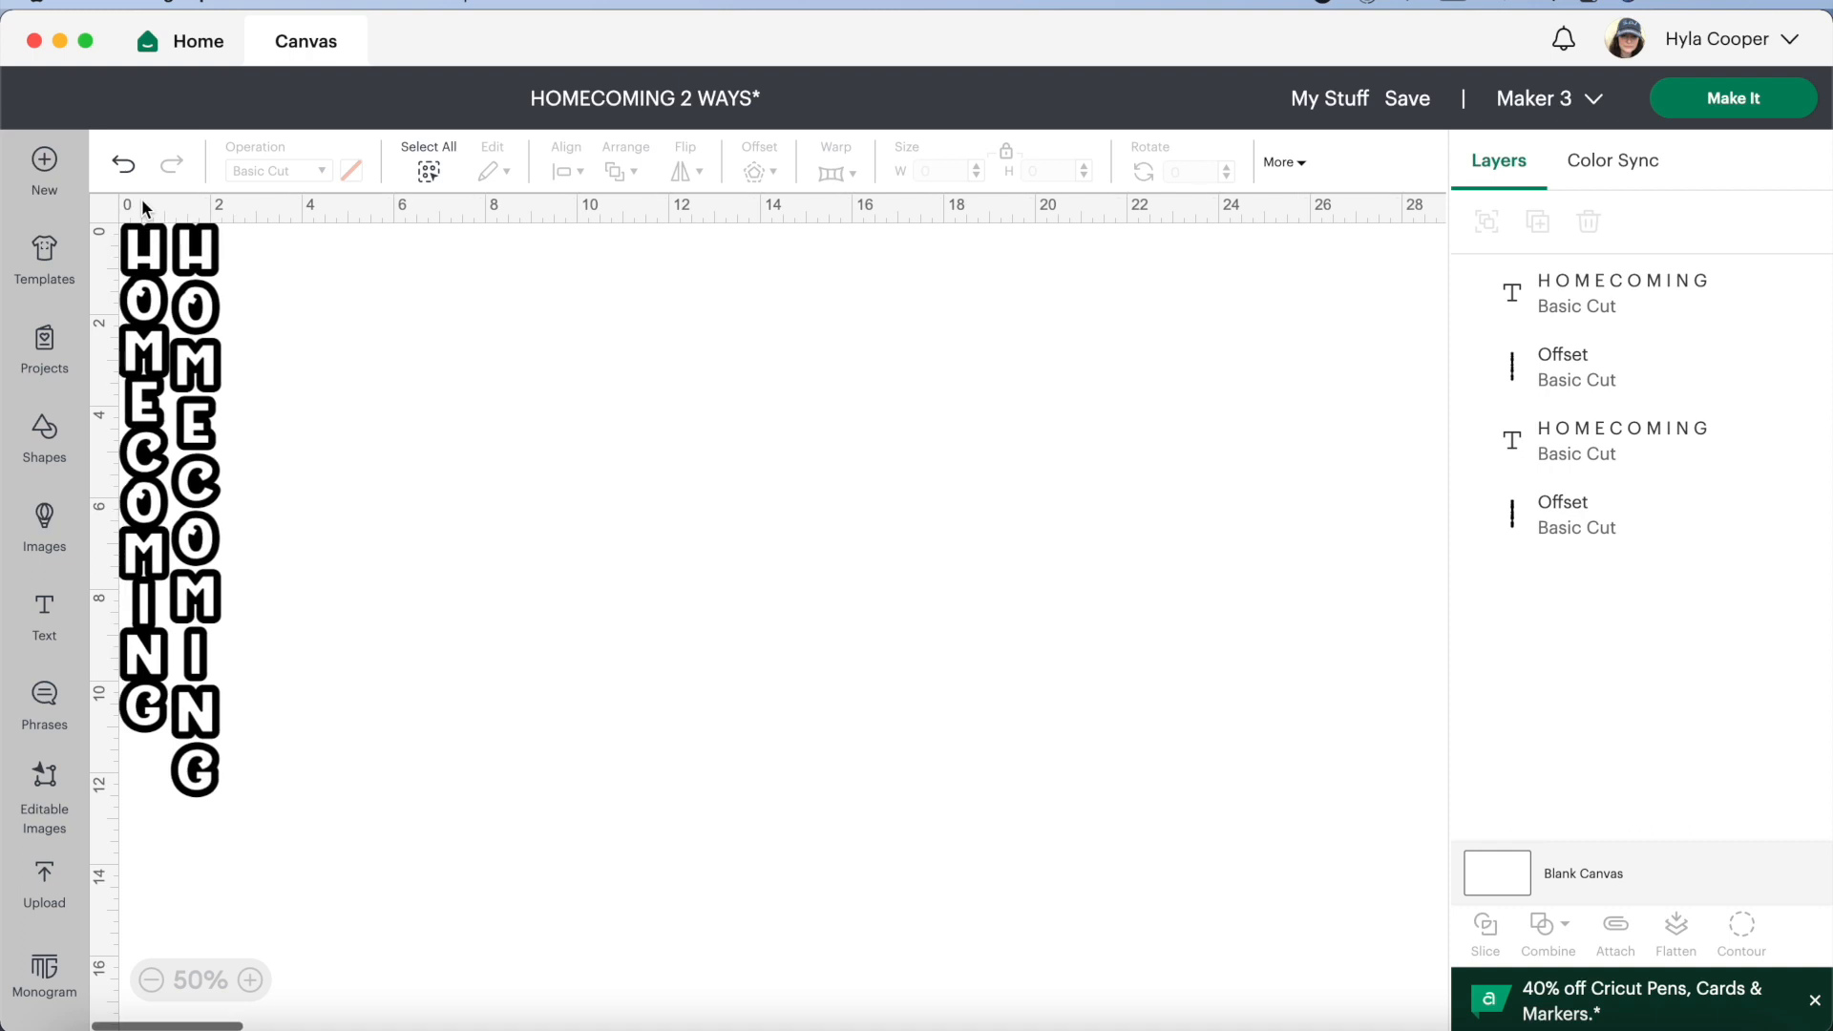
pyautogui.click(48, 620)
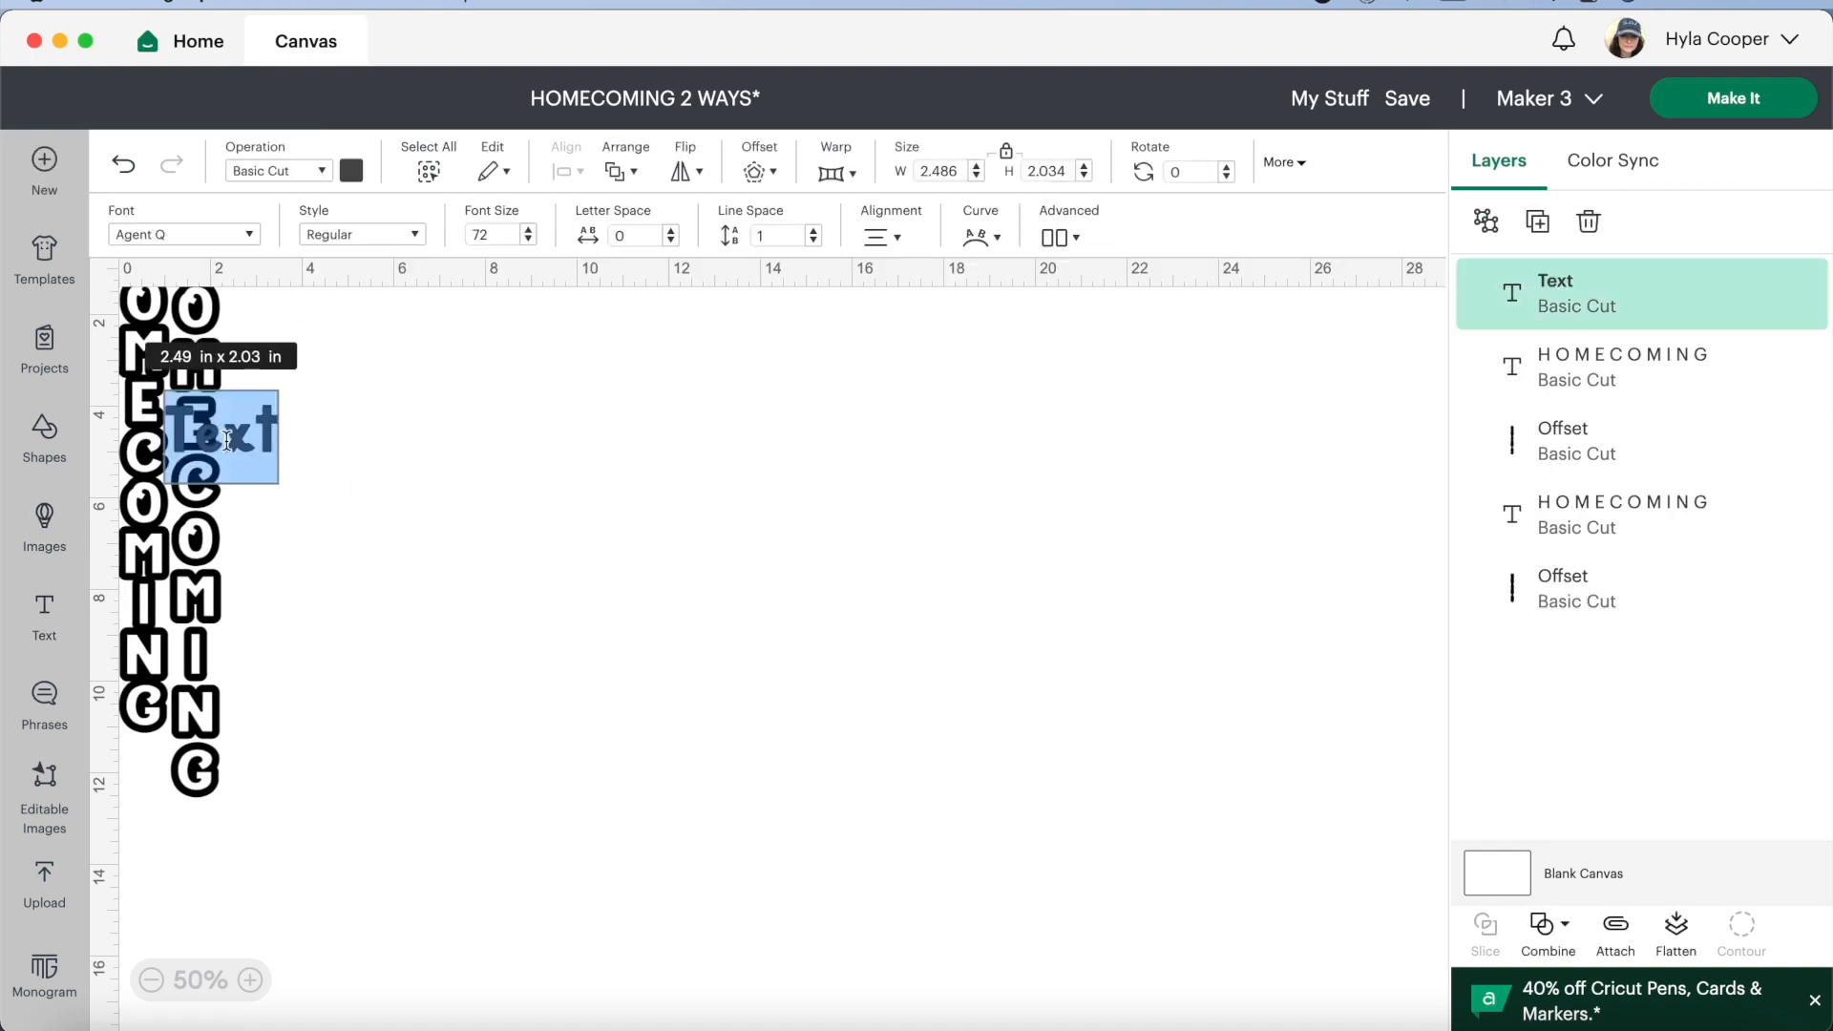
pyautogui.click(630, 454)
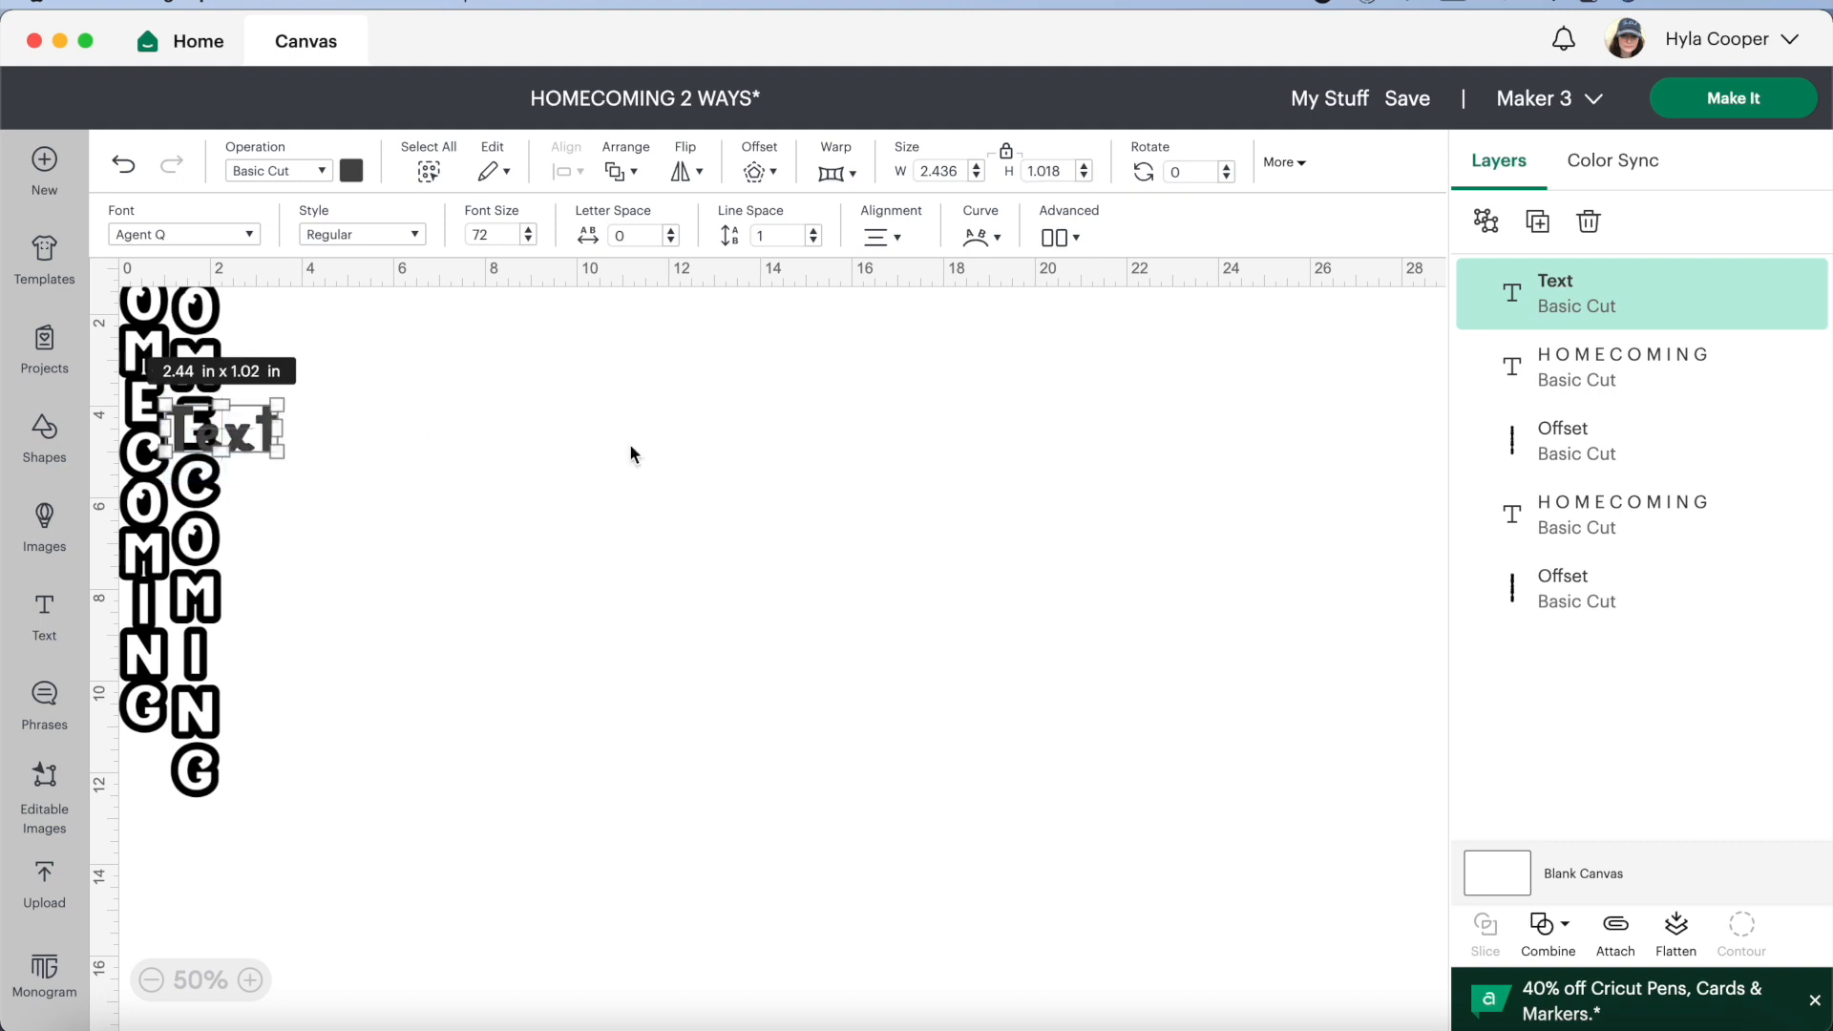
pyautogui.moveTo(221, 452); pyautogui.dragTo(541, 467)
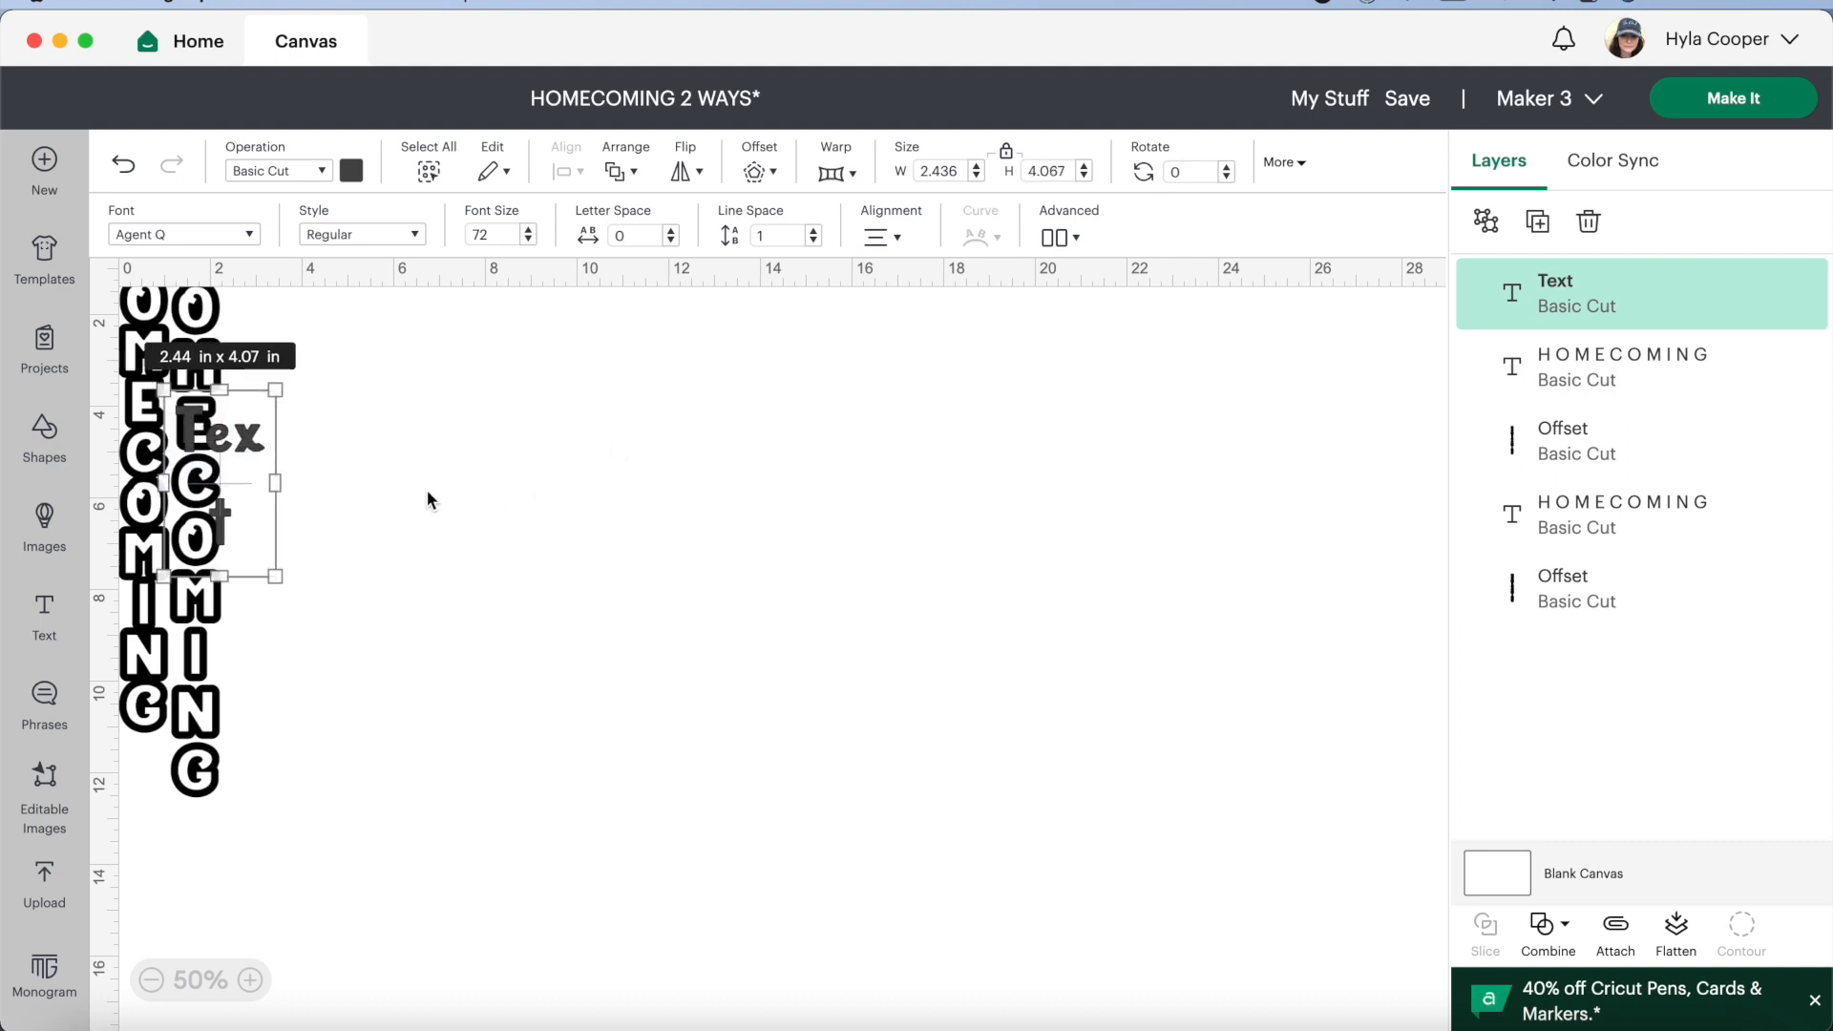
pyautogui.click(123, 164)
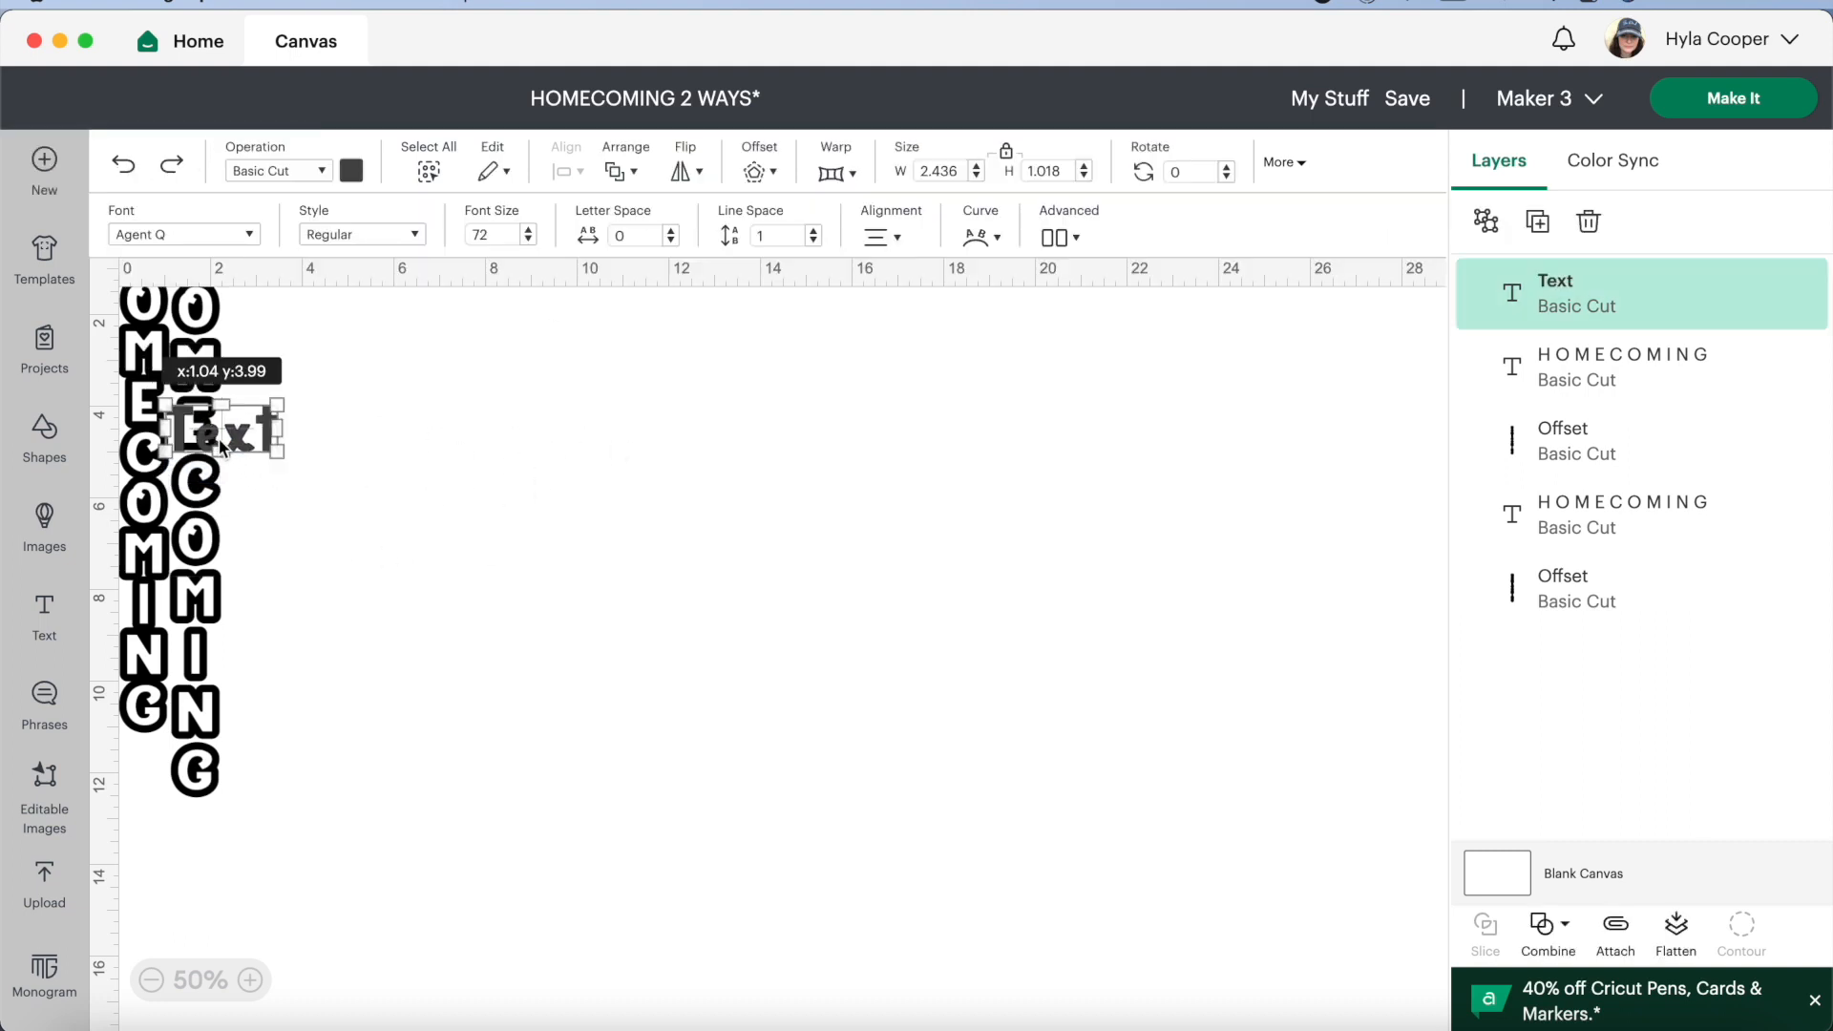
pyautogui.moveTo(228, 447); pyautogui.dragTo(853, 554)
pyautogui.doubleClick(877, 539)
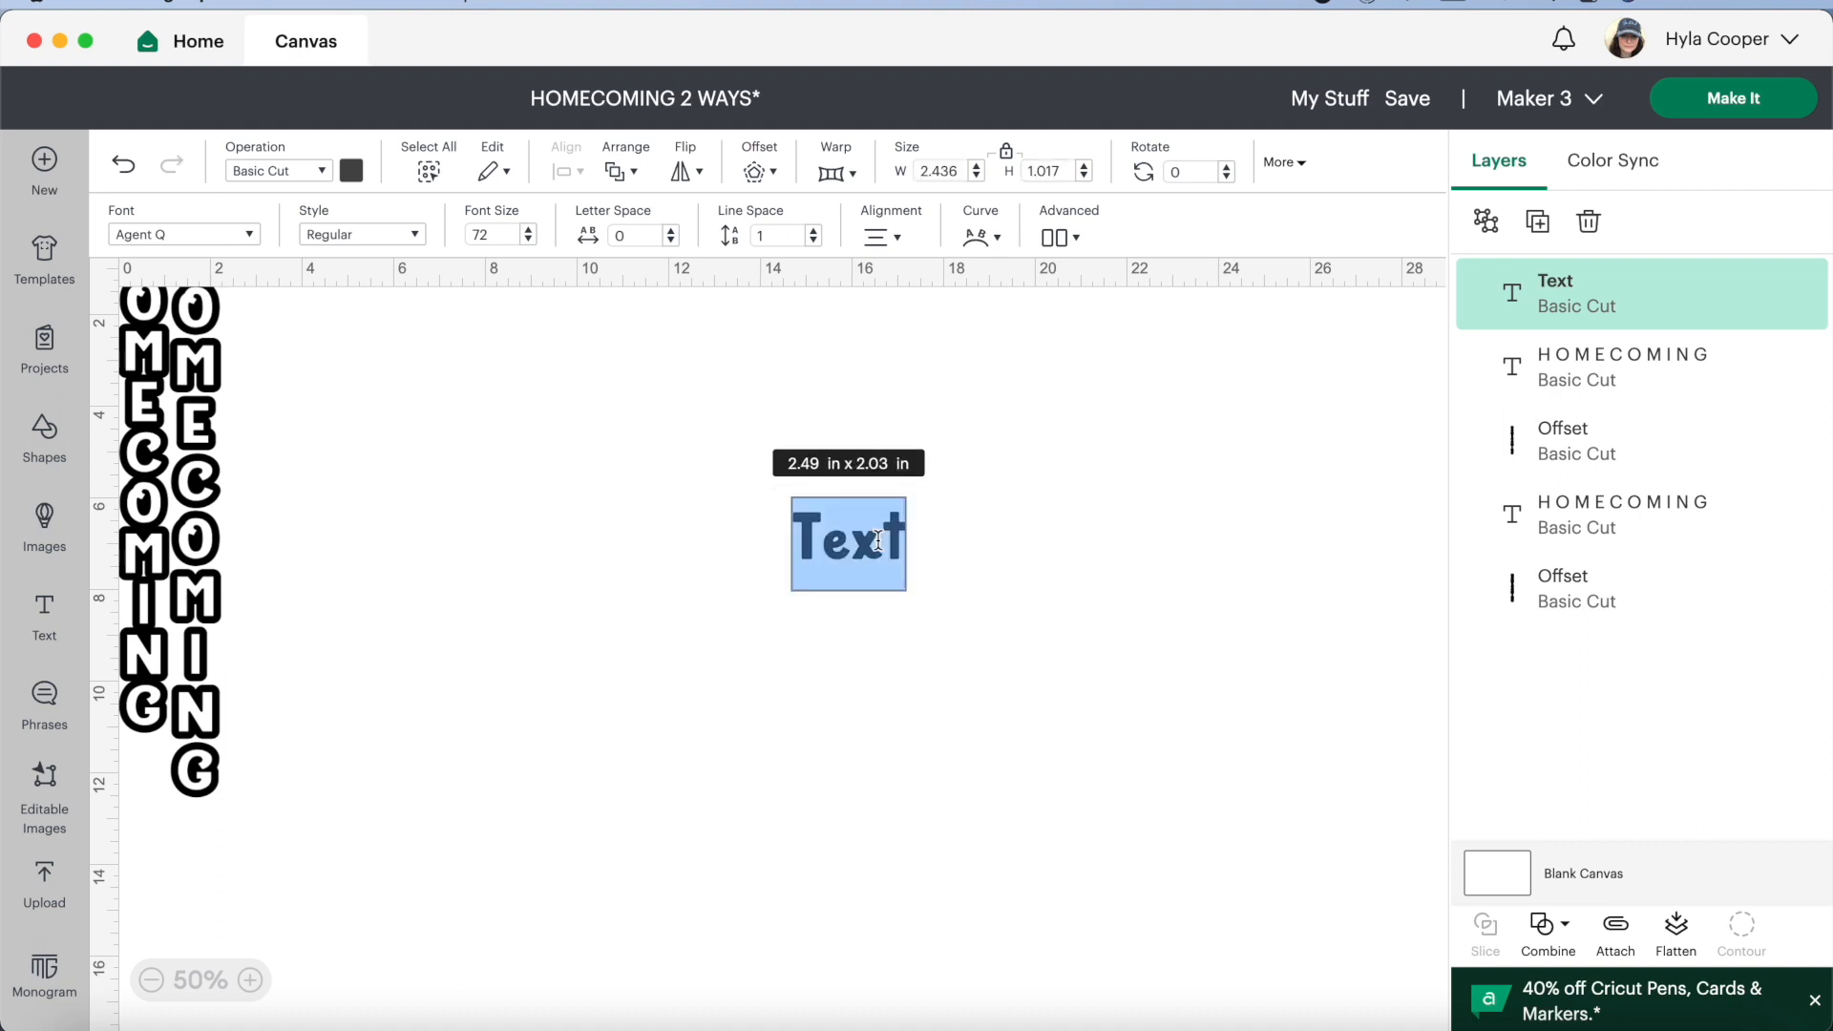
pyautogui.write('H')
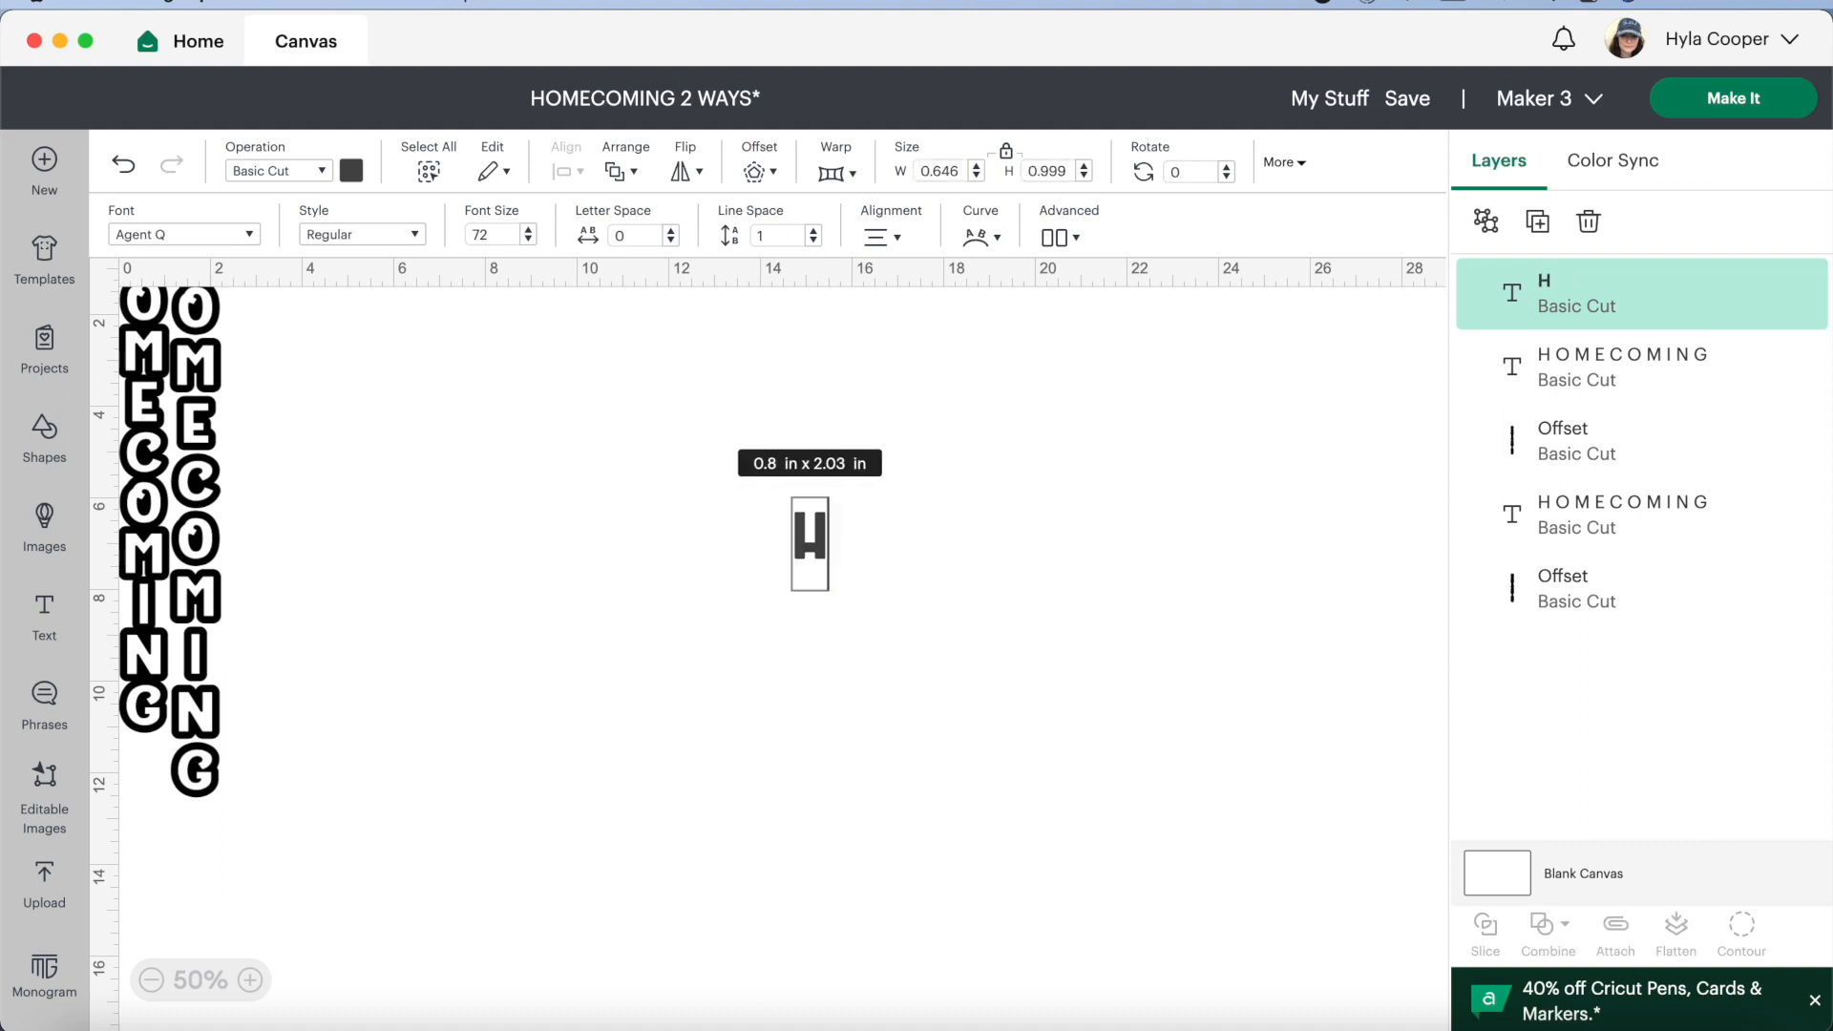
pyautogui.press('Return')
pyautogui.write('O')
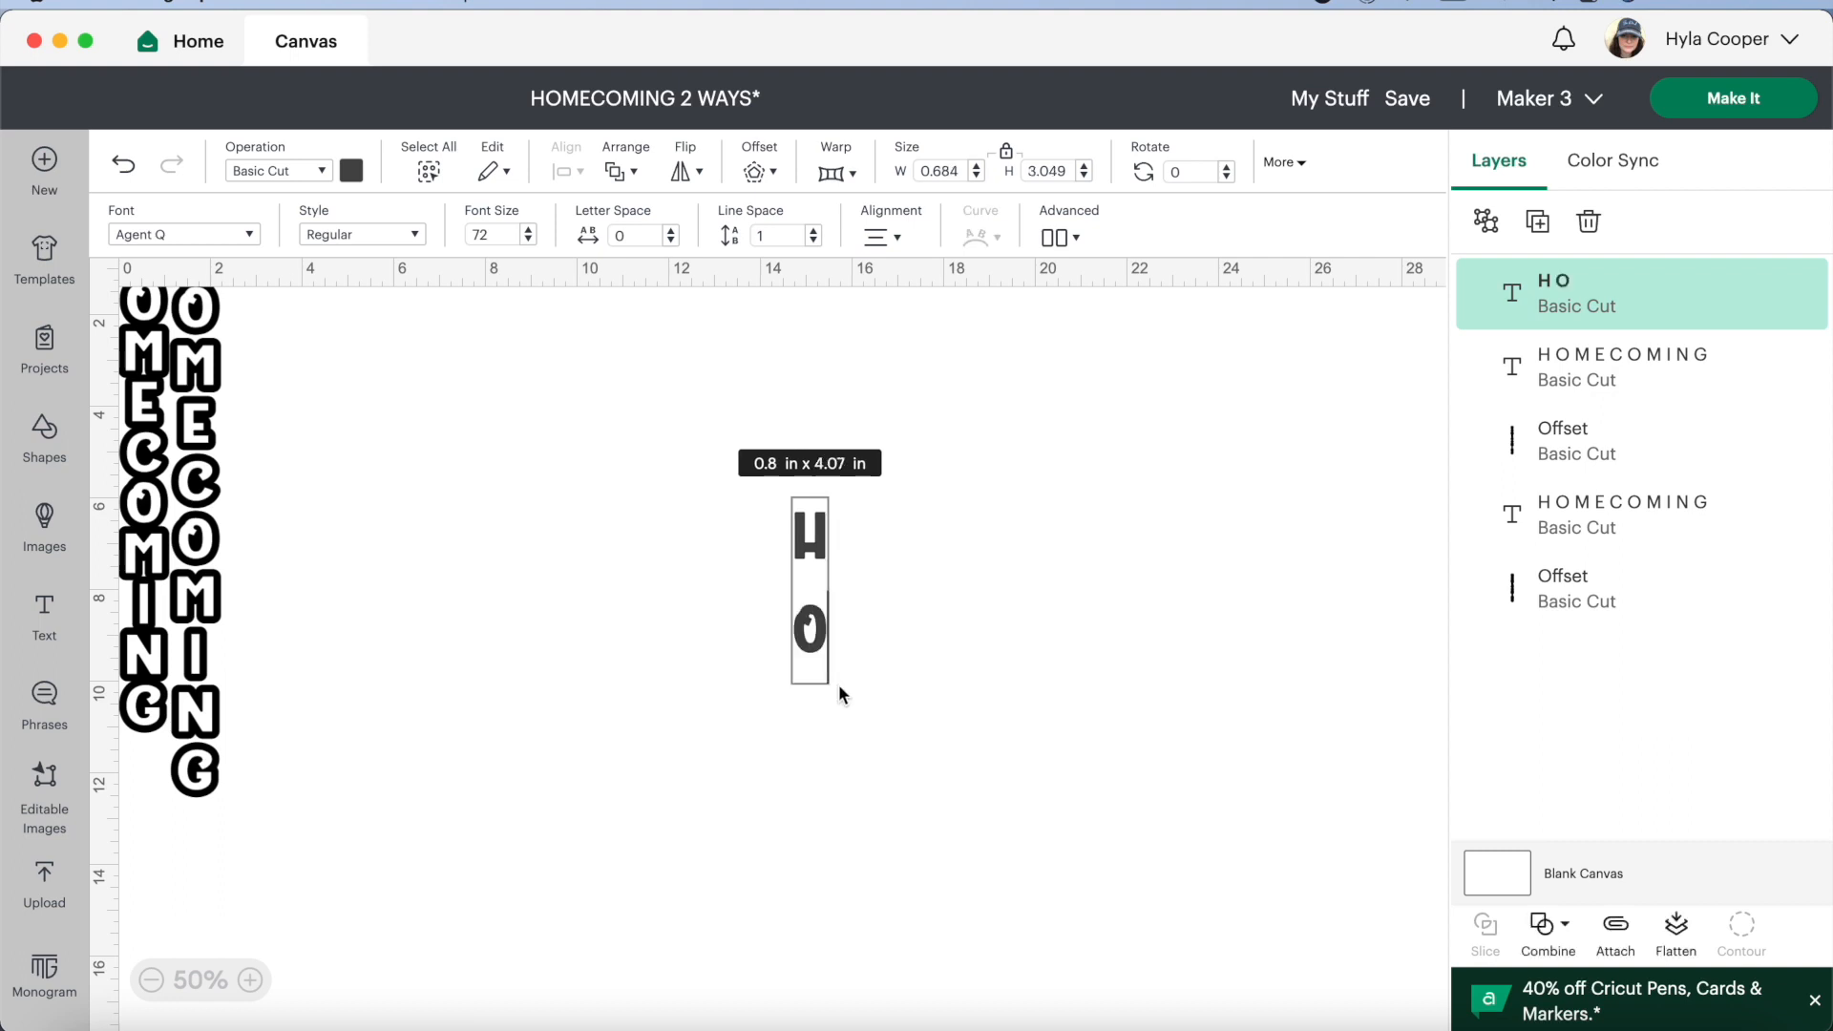
pyautogui.click(853, 671)
pyautogui.doubleClick(810, 618)
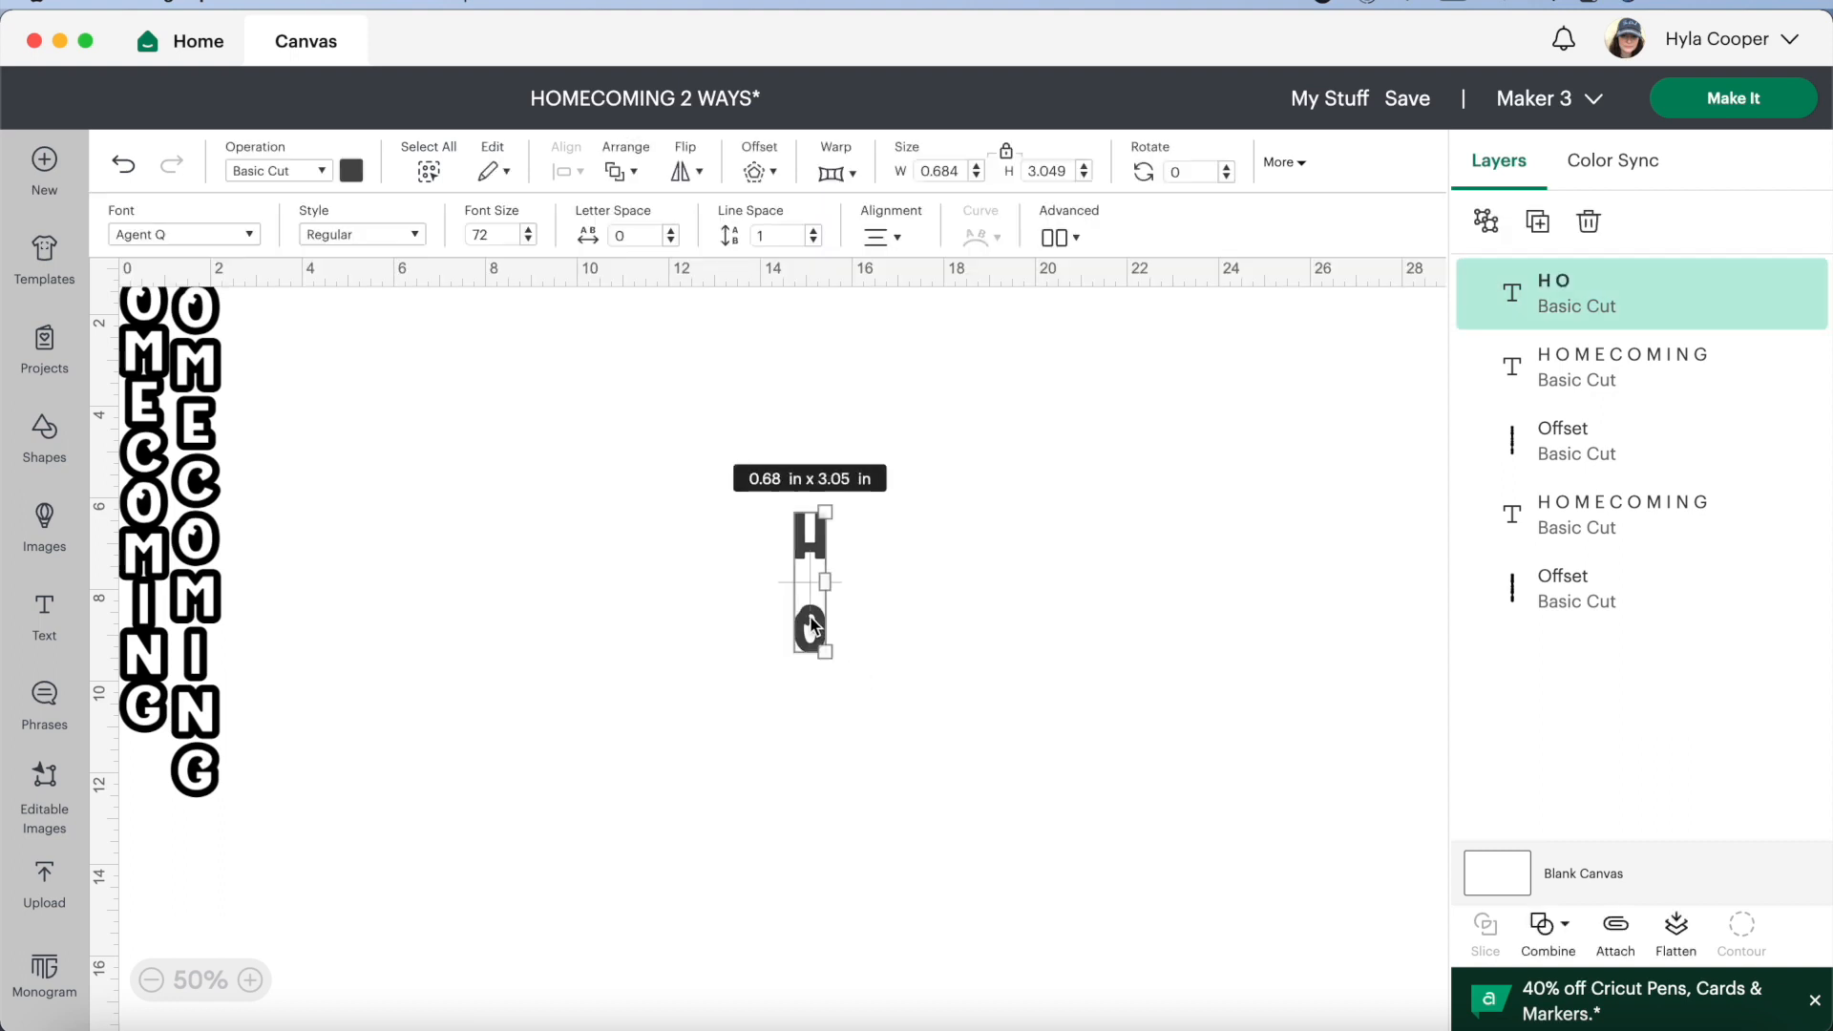
pyautogui.press('BackSpace')
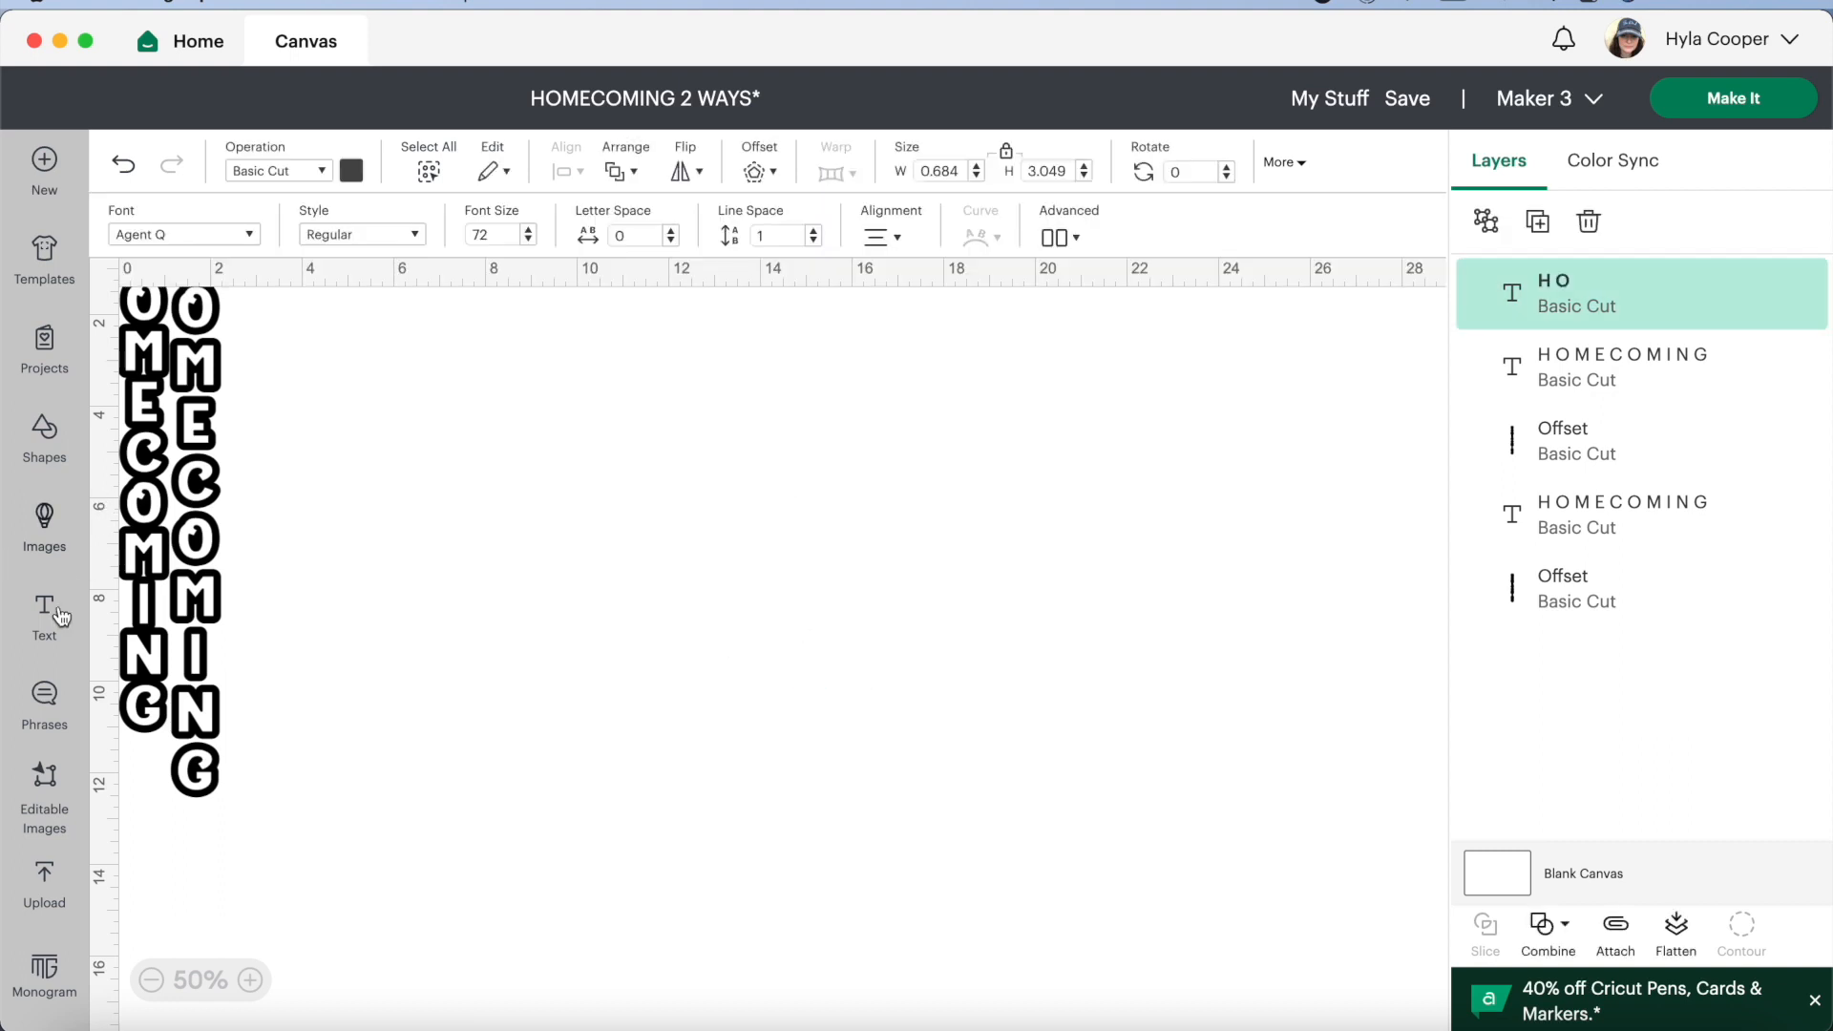
pyautogui.click(45, 615)
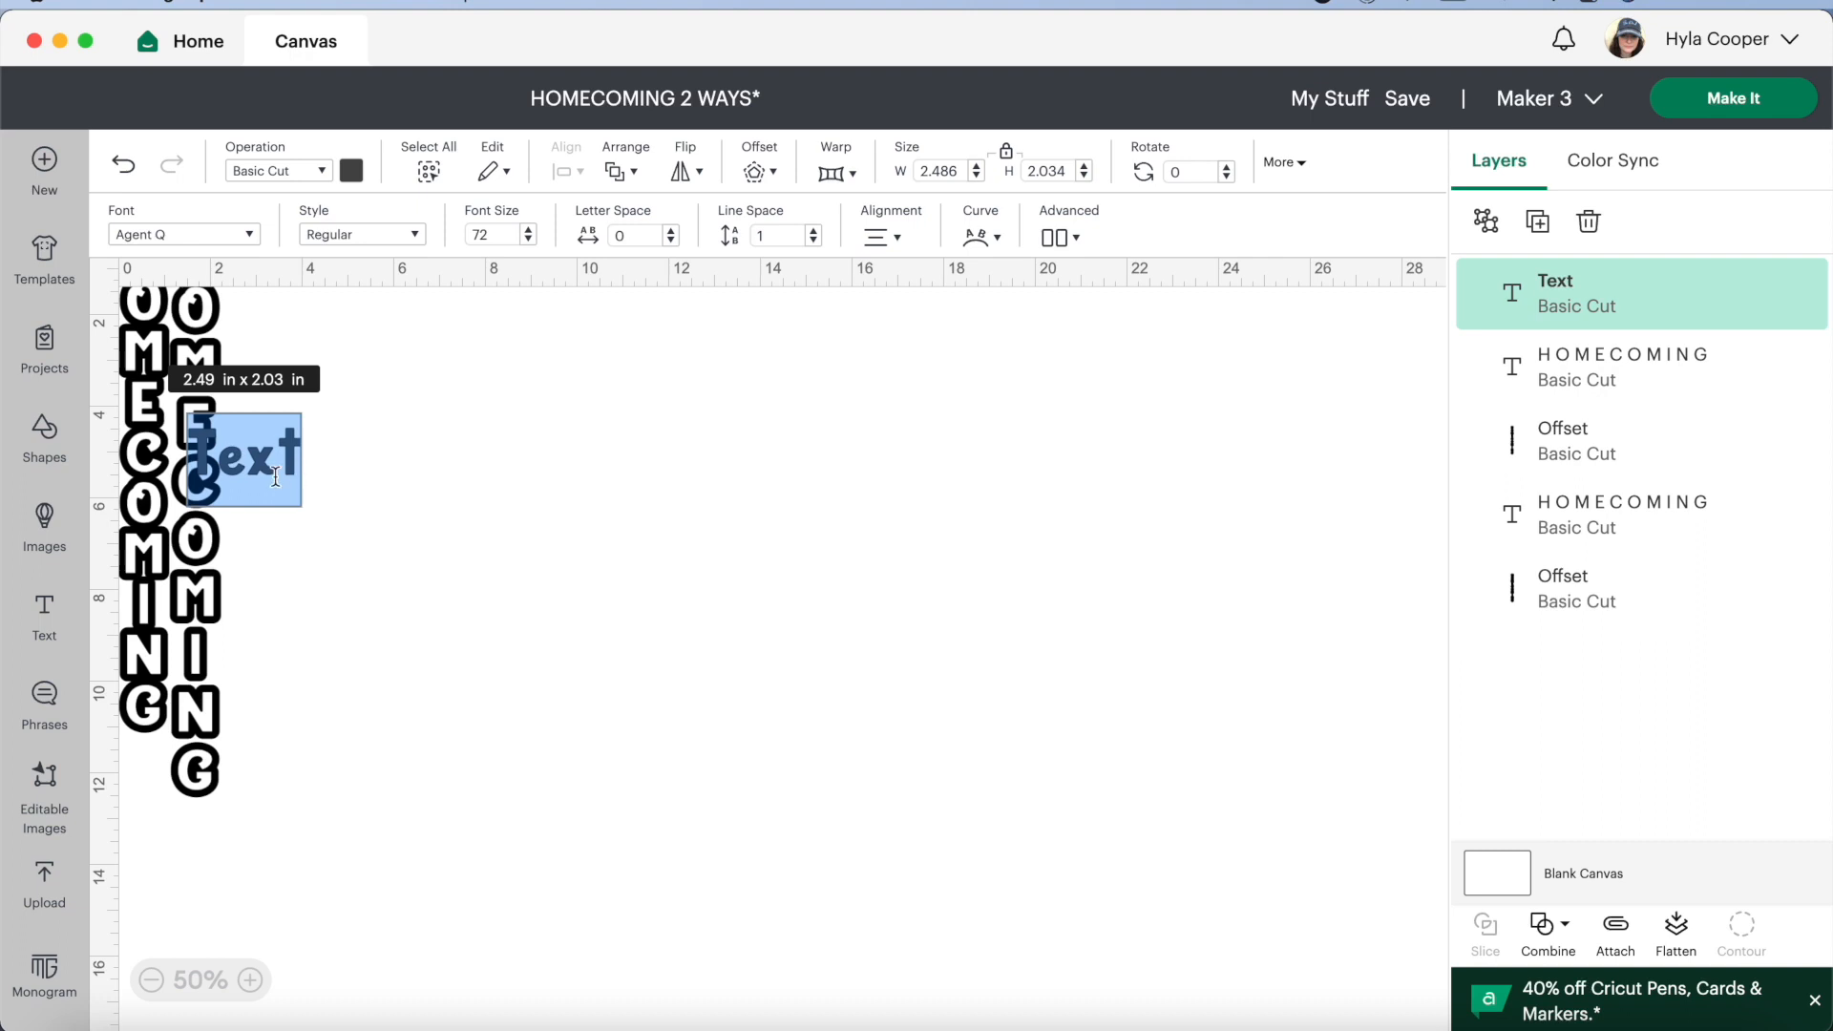
pyautogui.write('H')
pyautogui.press('Return')
pyautogui.press('Return')
pyautogui.write('O')
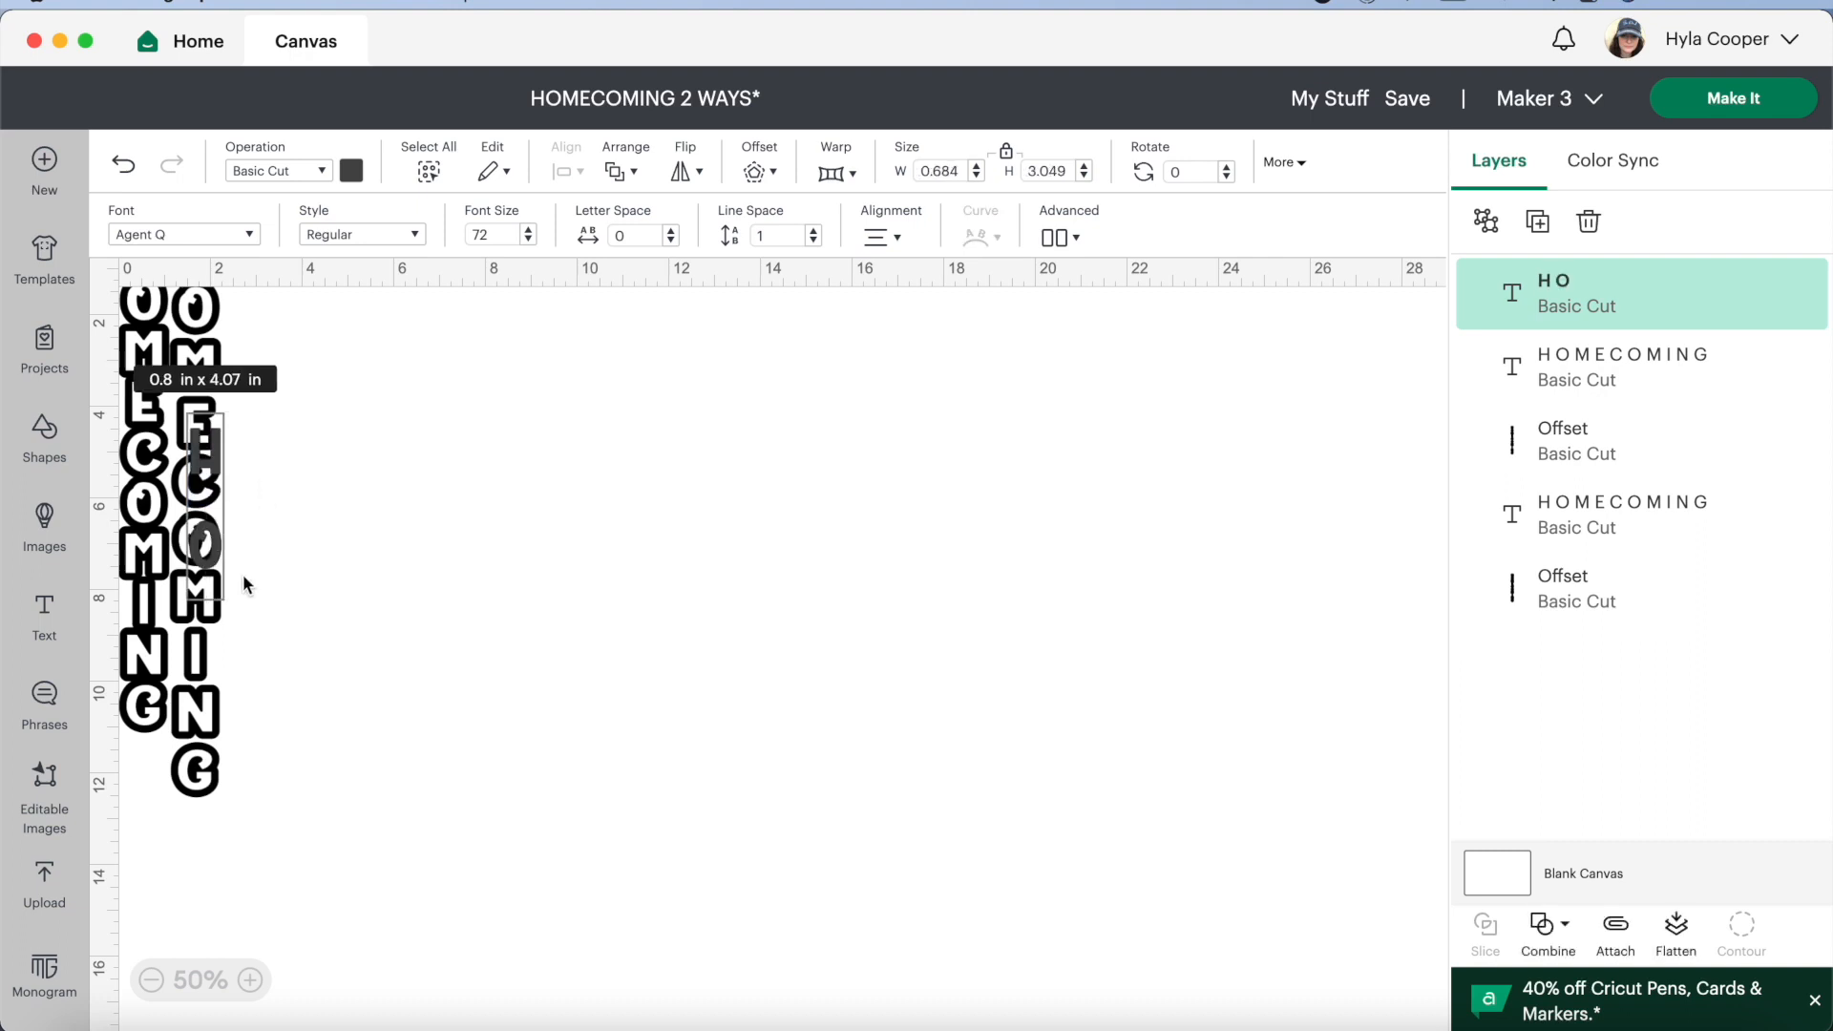
pyautogui.press('BackSpace')
pyautogui.press('BackSpace')
pyautogui.press('BackSpace')
pyautogui.press('Escape')
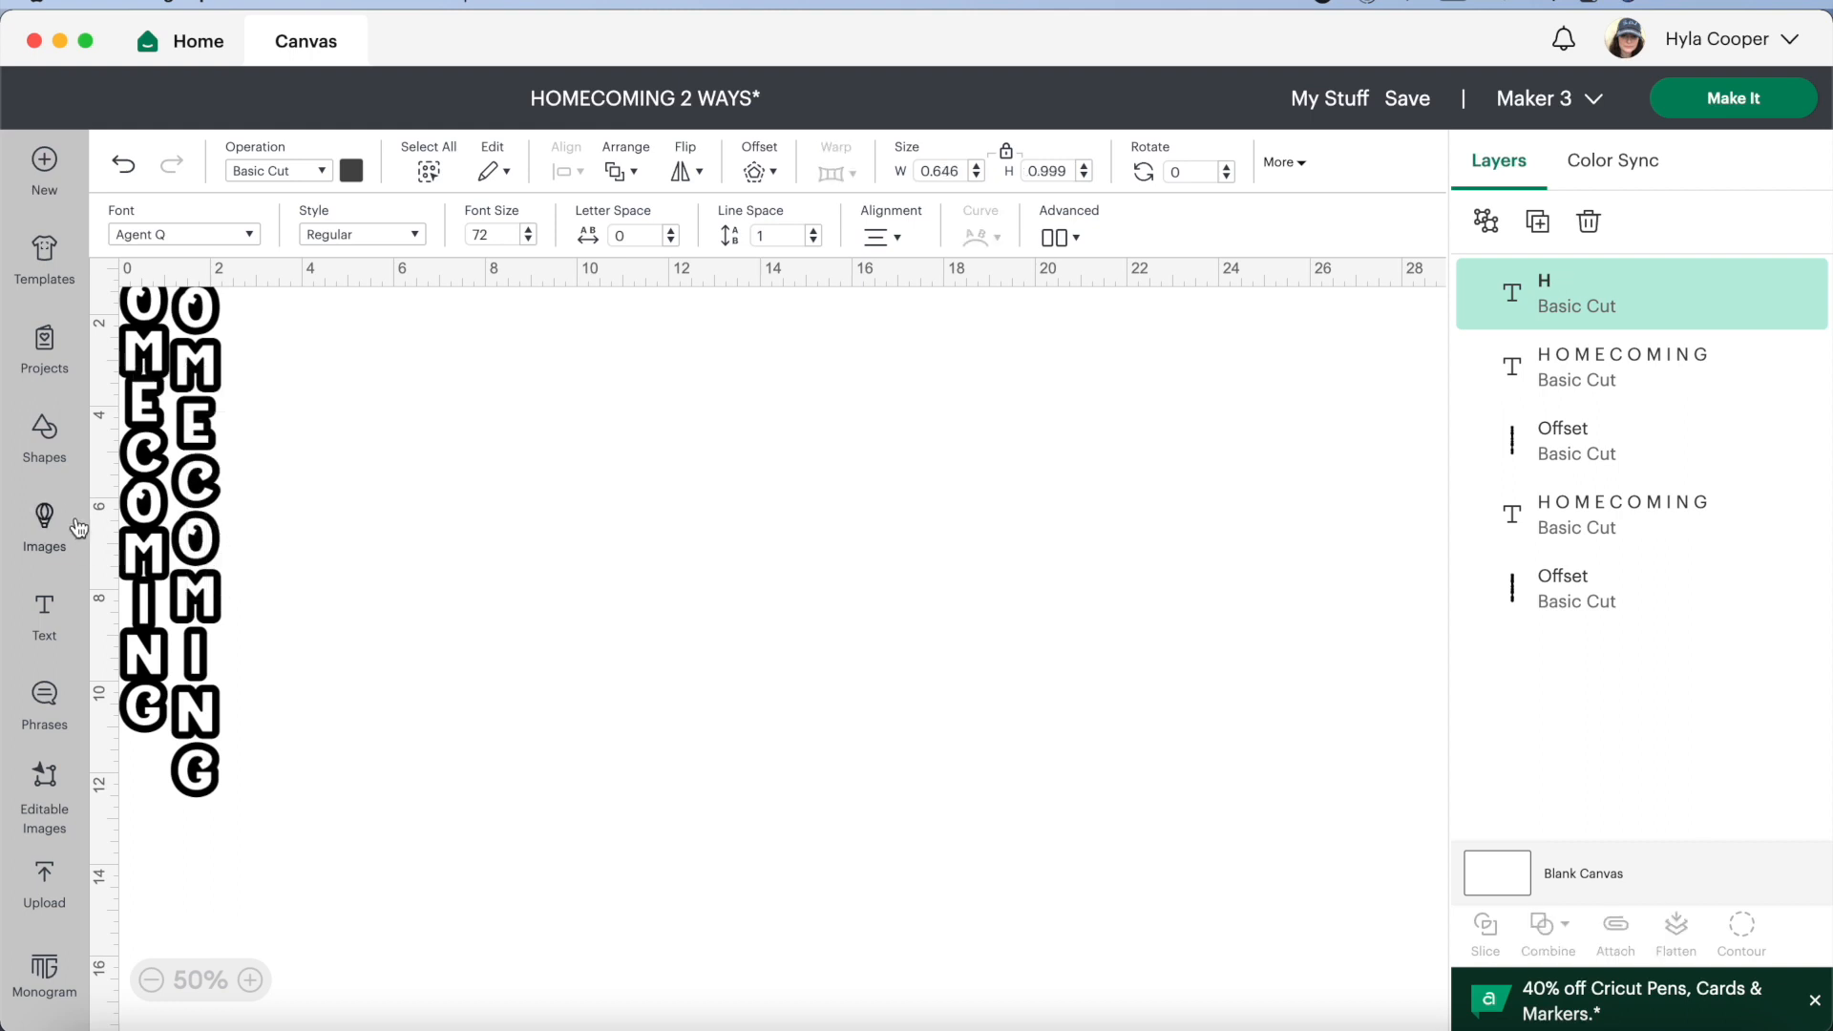
# Add a text object and place it on the empty canvas area right of the two outlined designs, with its placeholder ready for replacement
pyautogui.click(44, 610)
pyautogui.press('Escape')
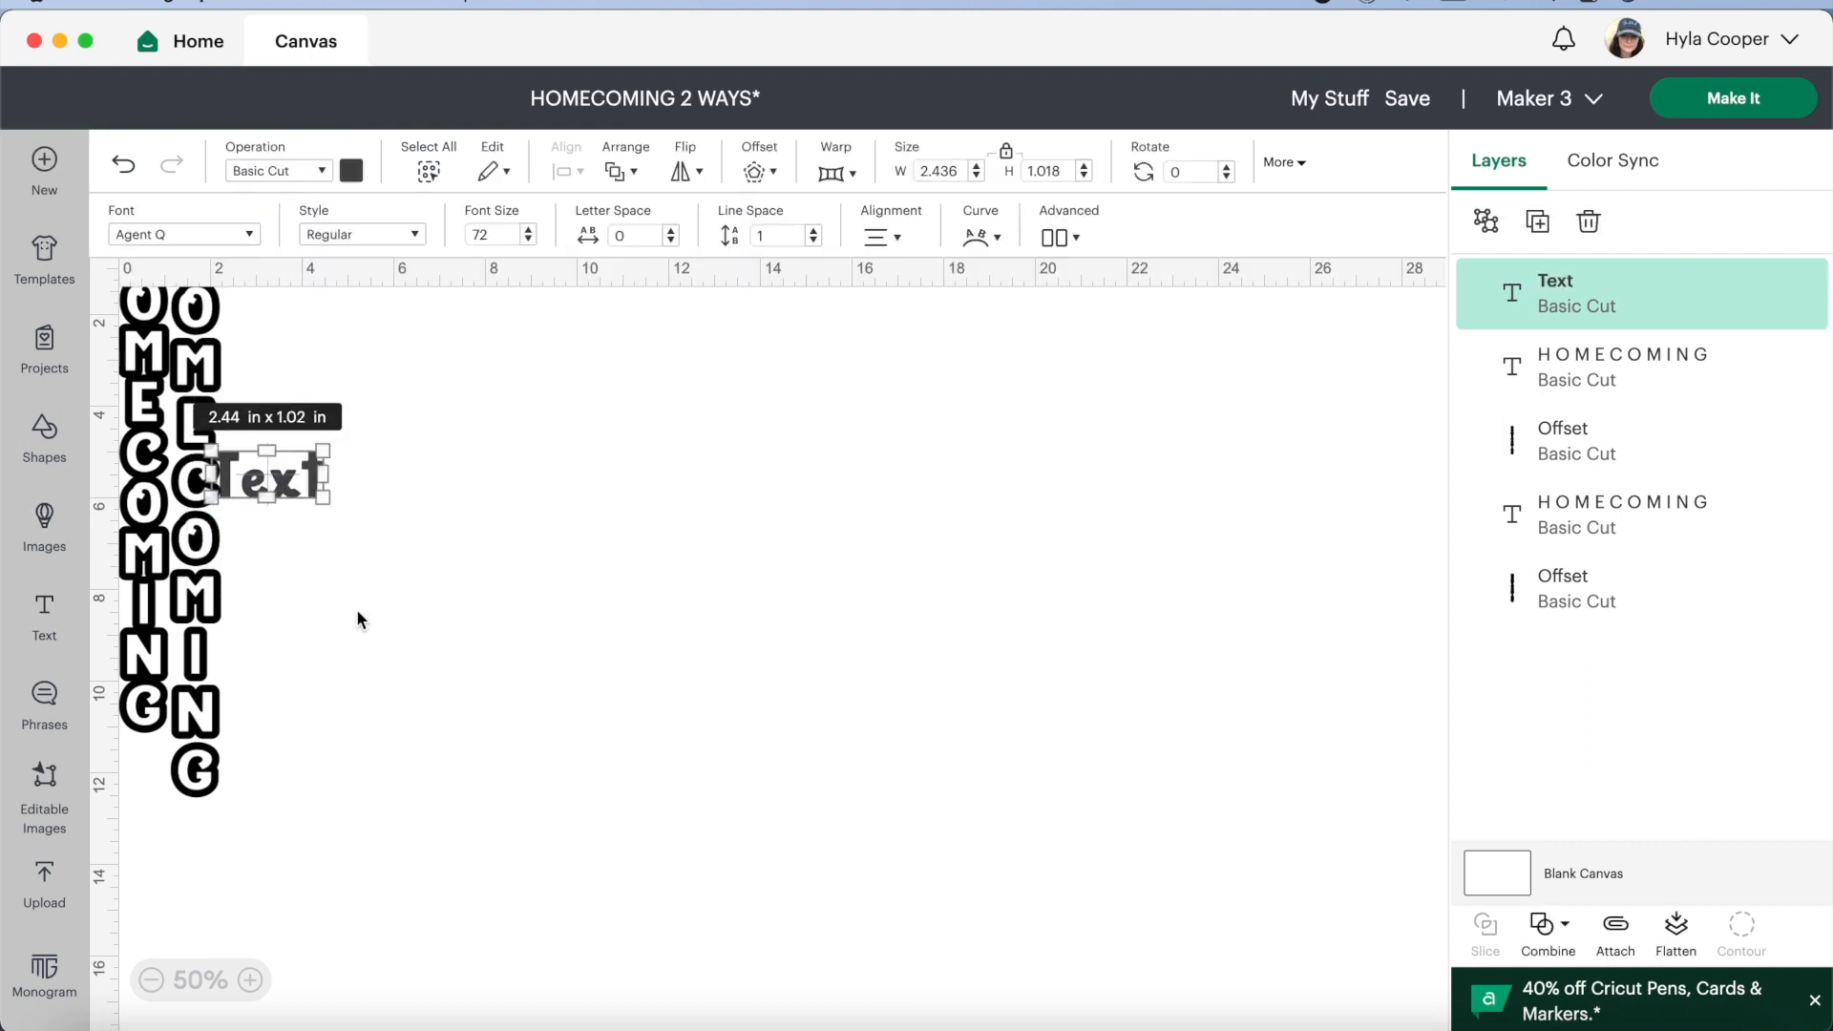
pyautogui.click(312, 749)
pyautogui.moveTo(270, 477); pyautogui.dragTo(785, 532)
pyautogui.doubleClick(784, 530)
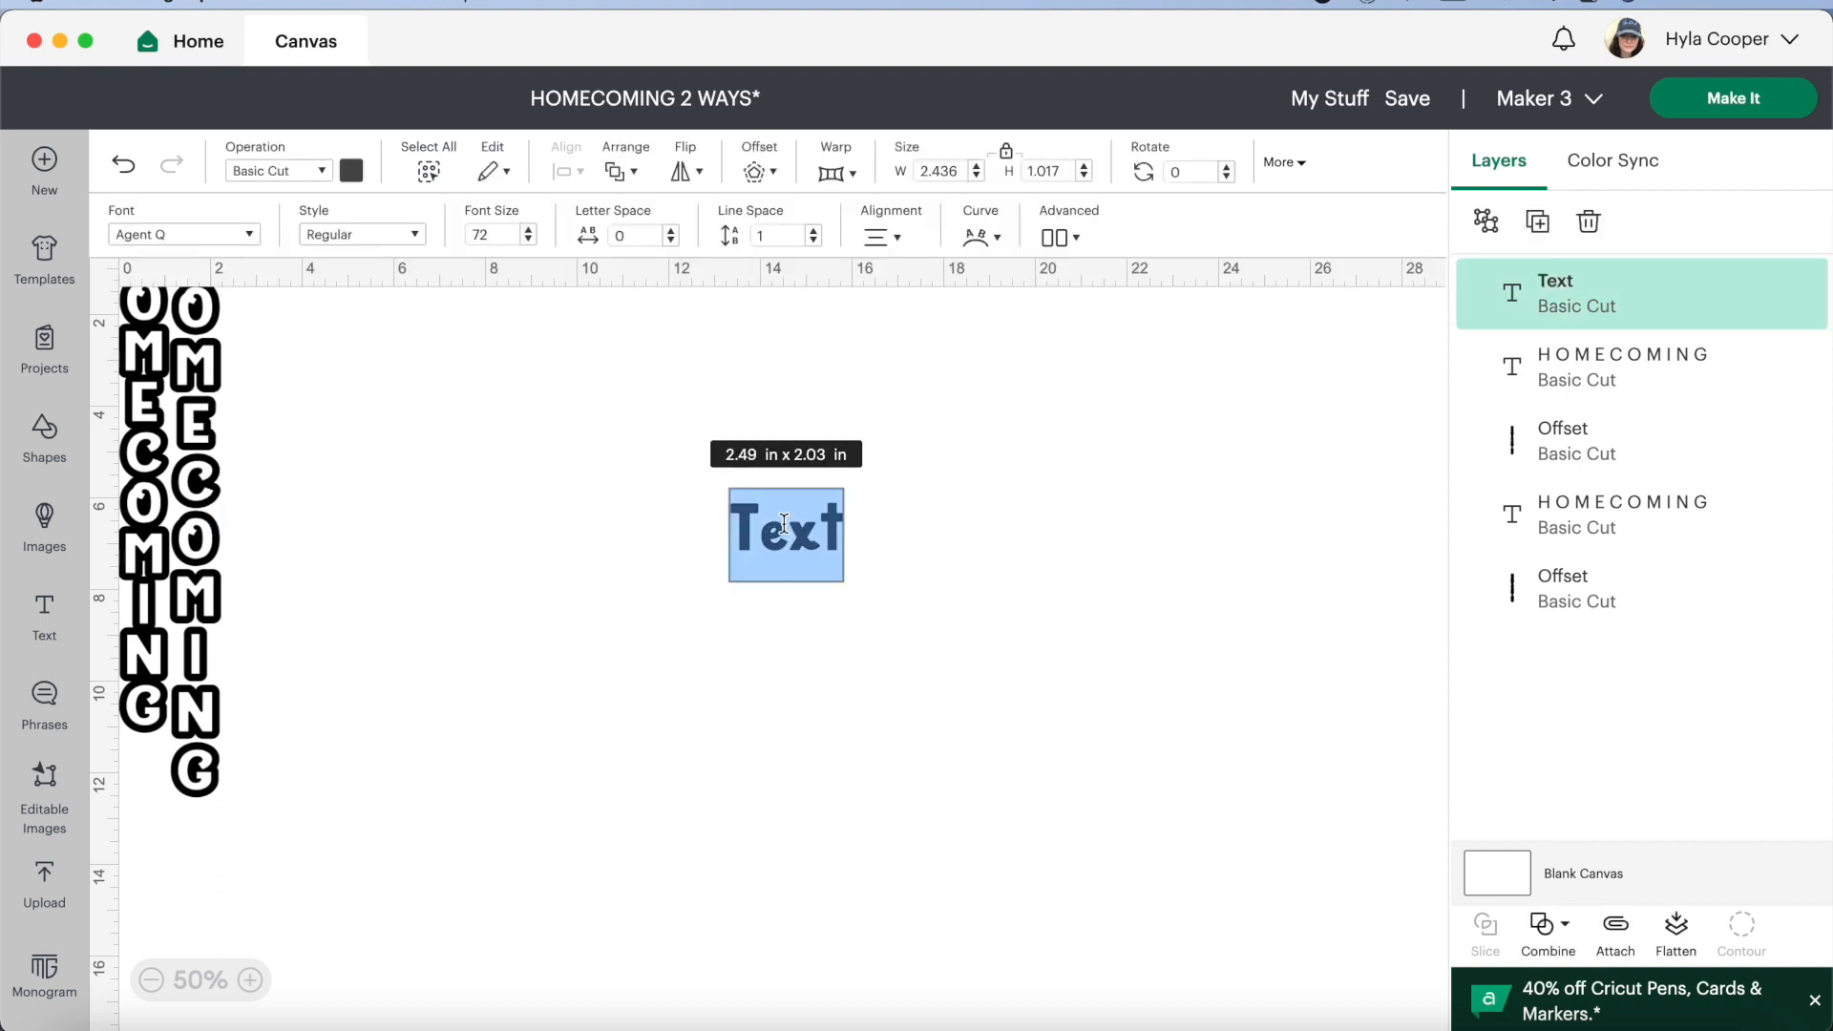
# Replace the placeholder with HOMECOMING in capitals, putting each letter on its own line to form a vertical word
pyautogui.write('H')
pyautogui.press('Return')
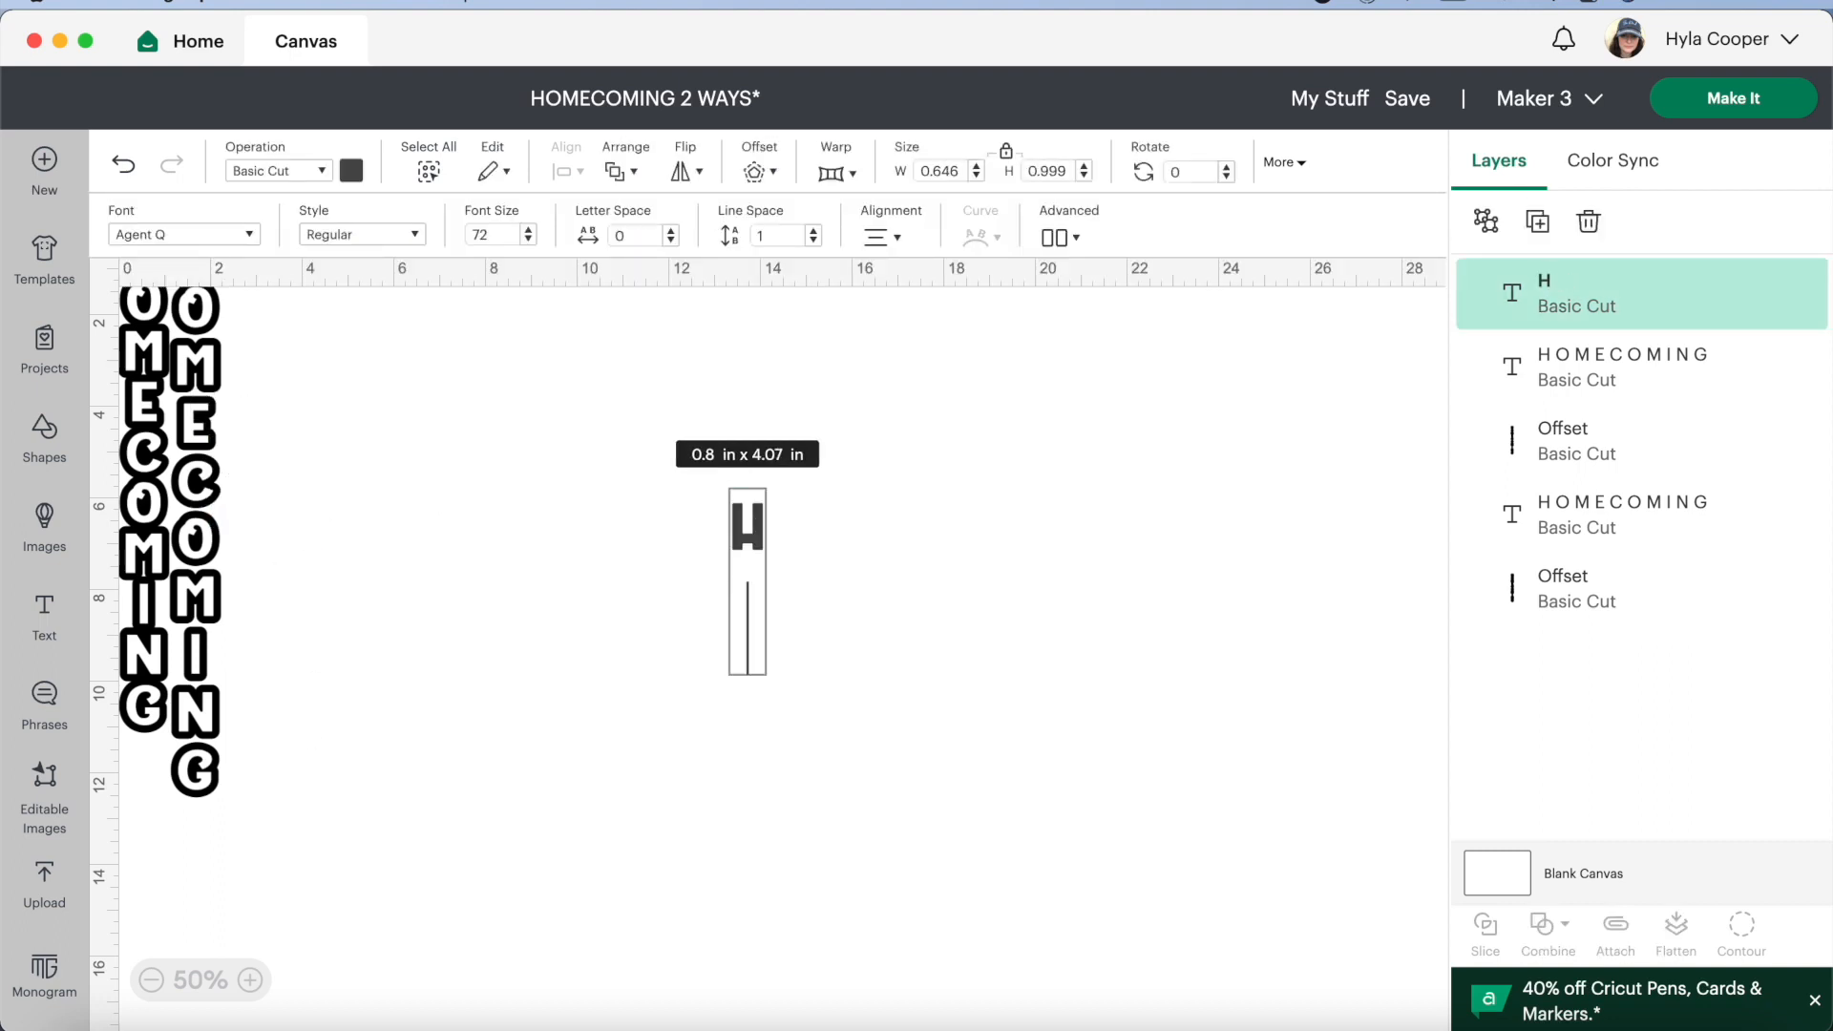
pyautogui.write('O')
pyautogui.press('Return')
pyautogui.write('M')
pyautogui.press('Return')
pyautogui.write('E')
pyautogui.press('Return')
pyautogui.write('C')
pyautogui.press('Return')
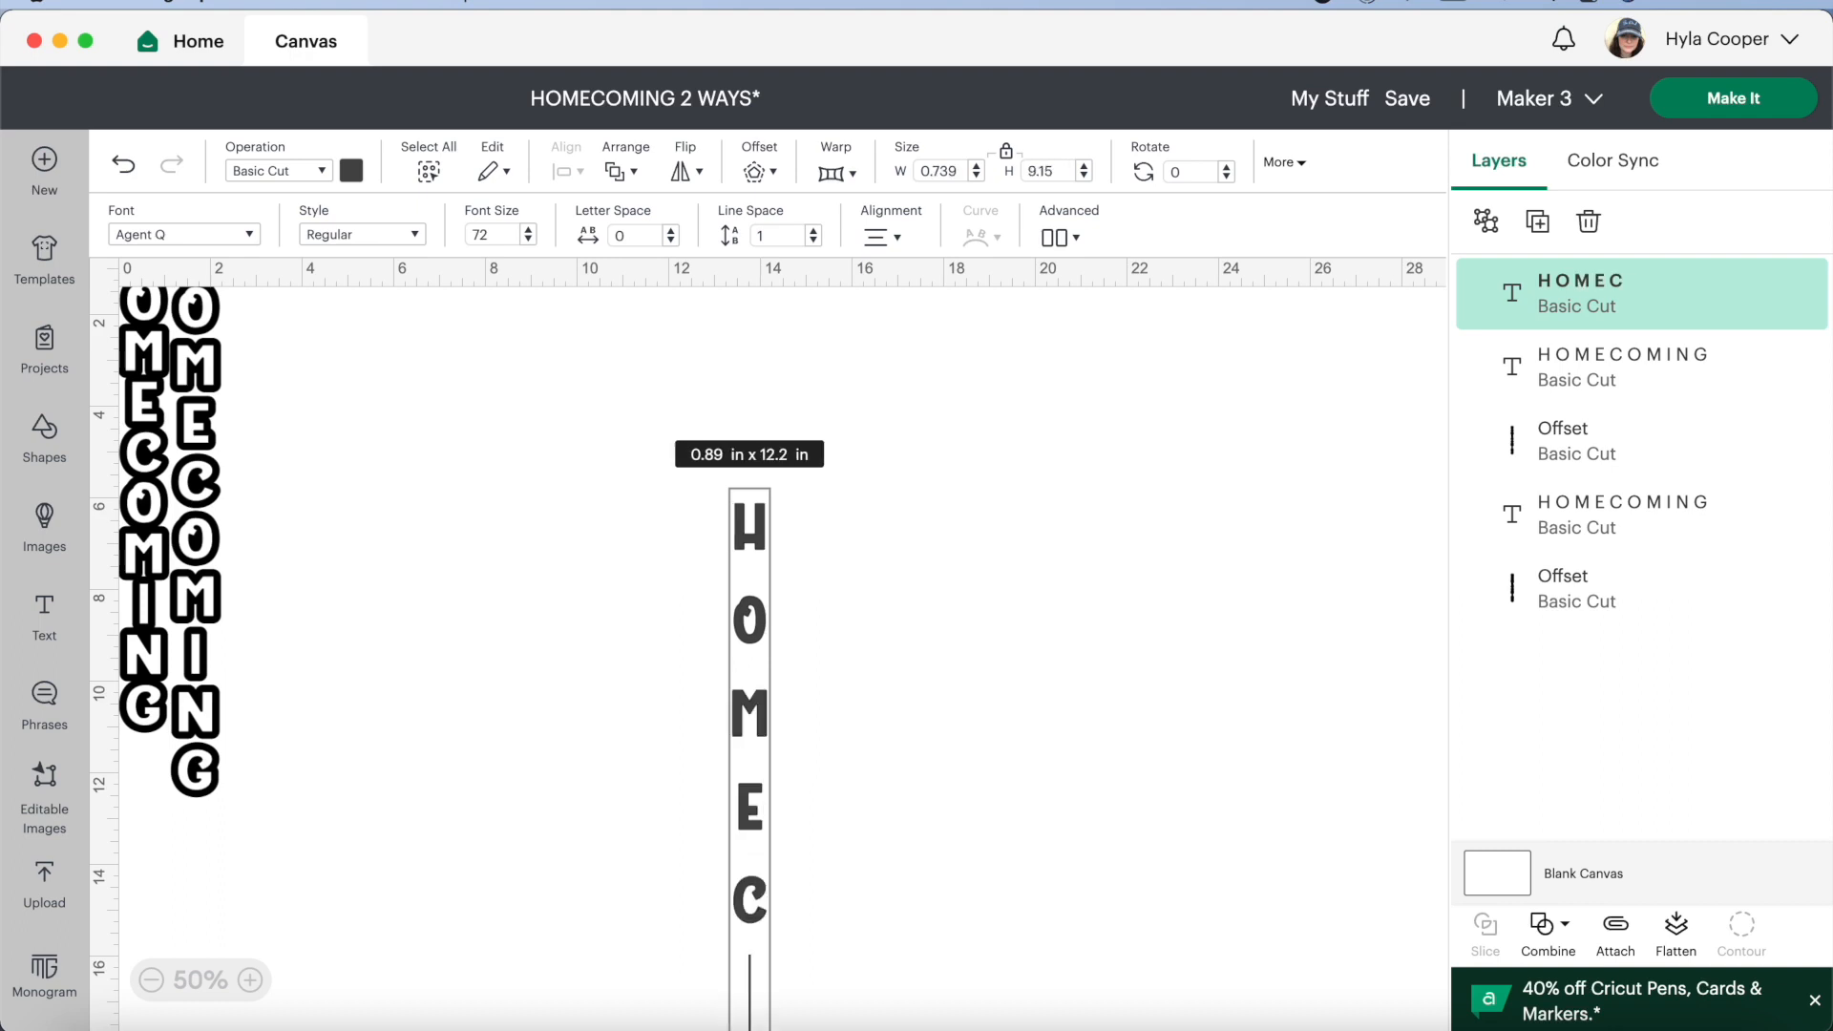
pyautogui.write('O')
pyautogui.press('Return')
pyautogui.write('M')
pyautogui.press('Return')
pyautogui.write('I')
pyautogui.press('Return')
pyautogui.write('N')
pyautogui.press('Return')
pyautogui.write('G')
pyautogui.press('Return')
pyautogui.click(924, 638)
# Move the vertical HOMECOMING text up and closer to the outlined designs, and reduce its line space to -5.5
pyautogui.moveTo(753, 668); pyautogui.dragTo(559, 430)
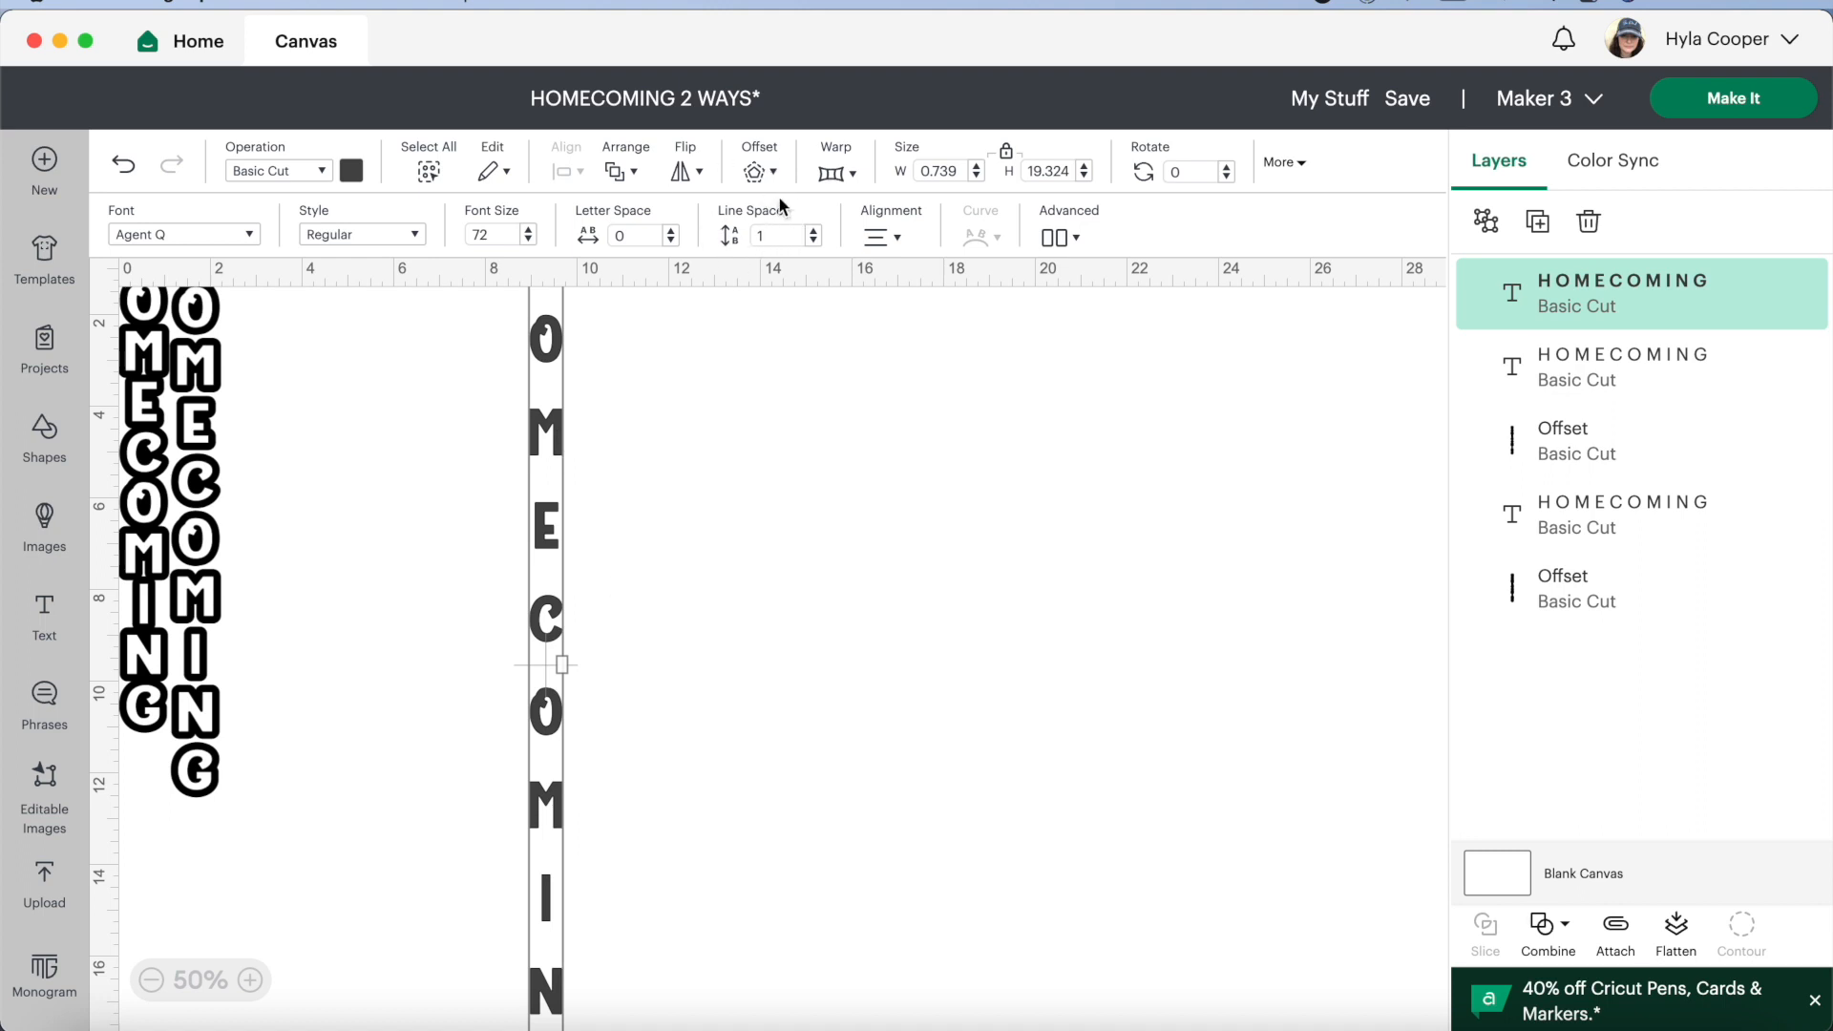
pyautogui.click(814, 232)
pyautogui.click(813, 232)
pyautogui.click(813, 232)
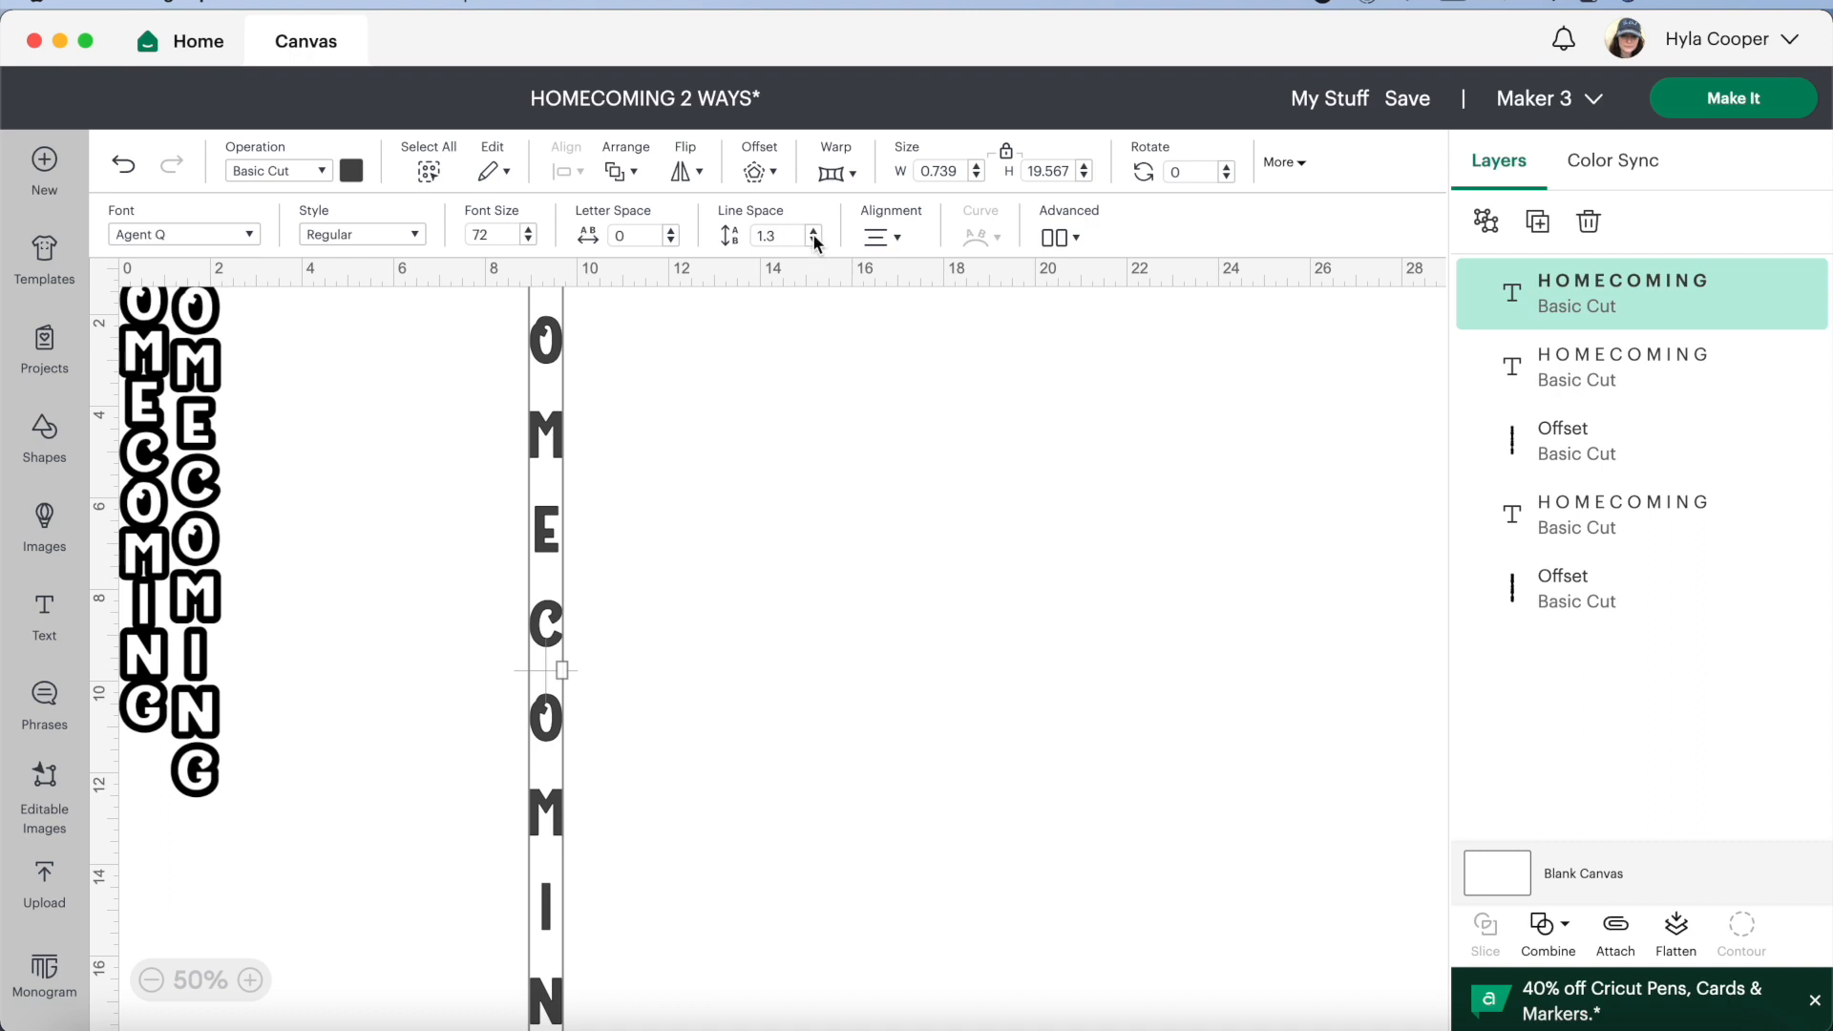
pyautogui.click(813, 241)
pyautogui.click(813, 240)
pyautogui.click(813, 240)
pyautogui.click(813, 241)
pyautogui.click(813, 241)
pyautogui.click(814, 241)
pyautogui.click(813, 241)
pyautogui.click(813, 240)
pyautogui.click(814, 241)
pyautogui.click(813, 241)
pyautogui.click(813, 241)
pyautogui.click(813, 240)
pyautogui.click(813, 240)
pyautogui.click(813, 241)
pyautogui.click(813, 240)
pyautogui.click(813, 240)
pyautogui.click(813, 241)
pyautogui.click(813, 240)
pyautogui.click(813, 240)
pyautogui.click(813, 241)
pyautogui.click(814, 240)
pyautogui.click(813, 241)
pyautogui.click(813, 241)
pyautogui.click(813, 241)
pyautogui.click(813, 240)
pyautogui.click(813, 241)
pyautogui.click(813, 241)
pyautogui.click(813, 241)
pyautogui.click(813, 241)
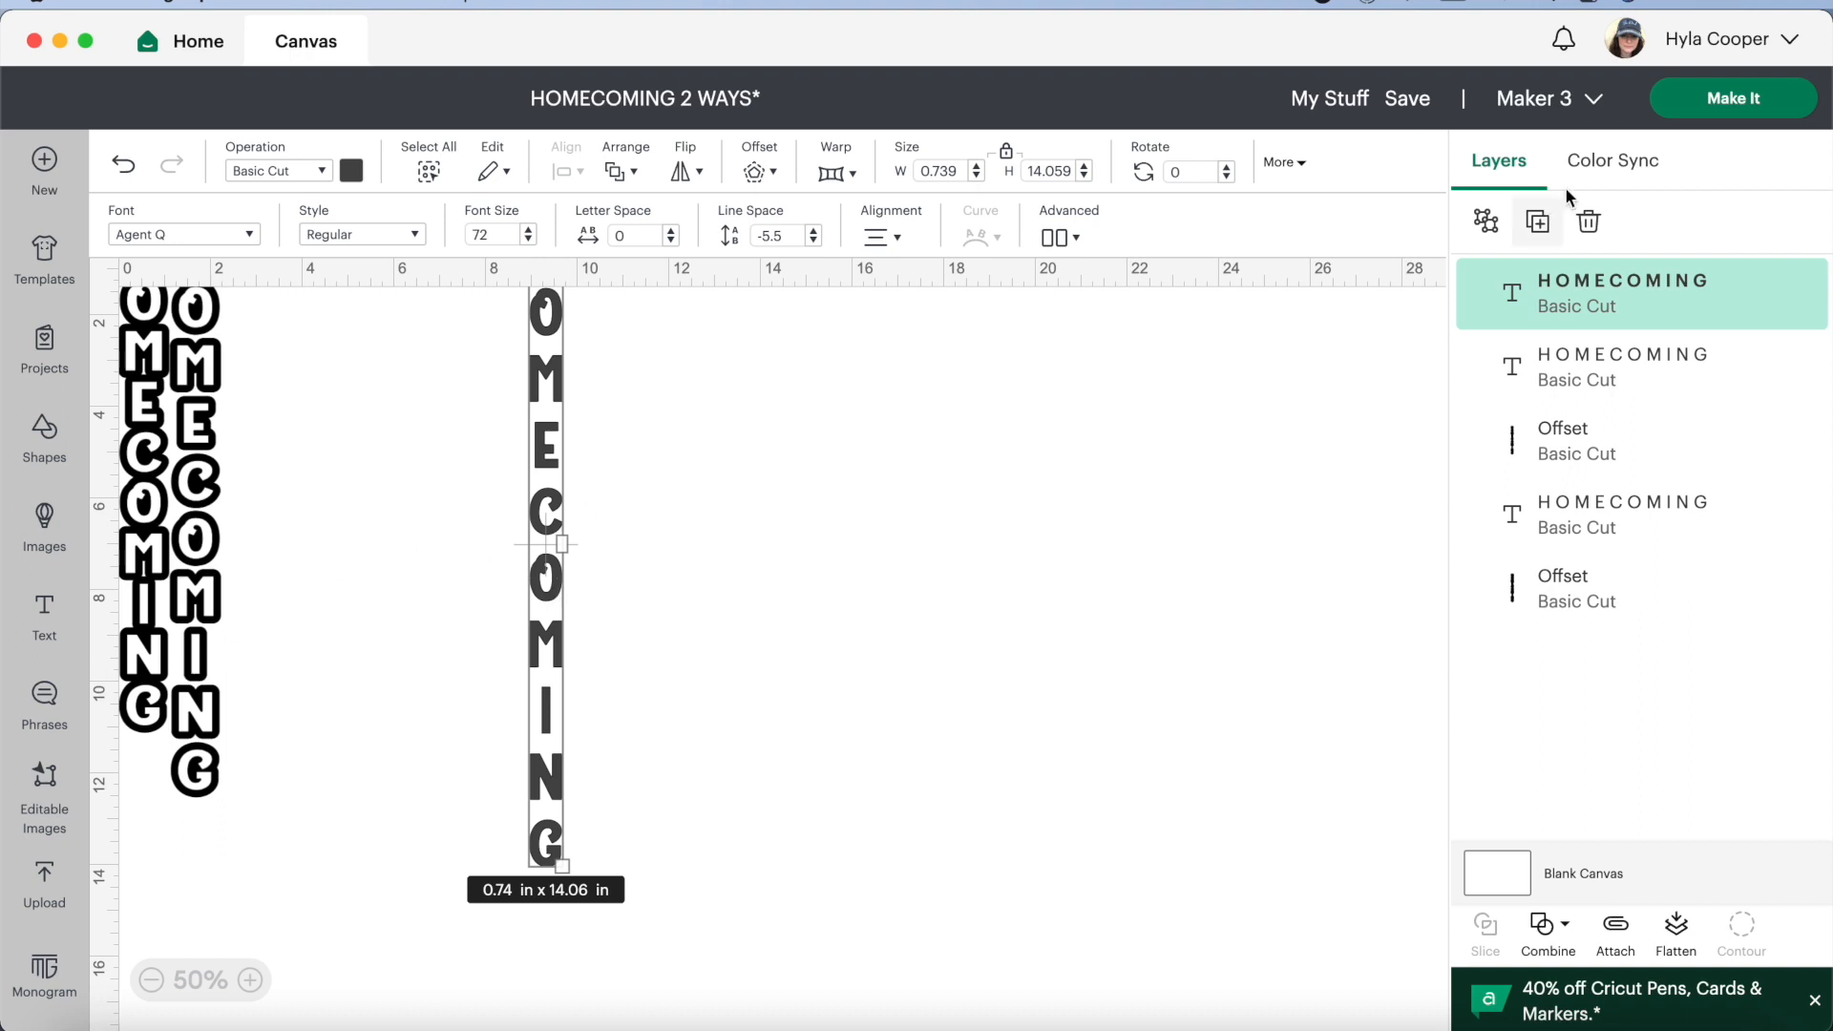
# Duplicate the vertical HOMECOMING text and place the copy to the right of the original
pyautogui.click(1536, 218)
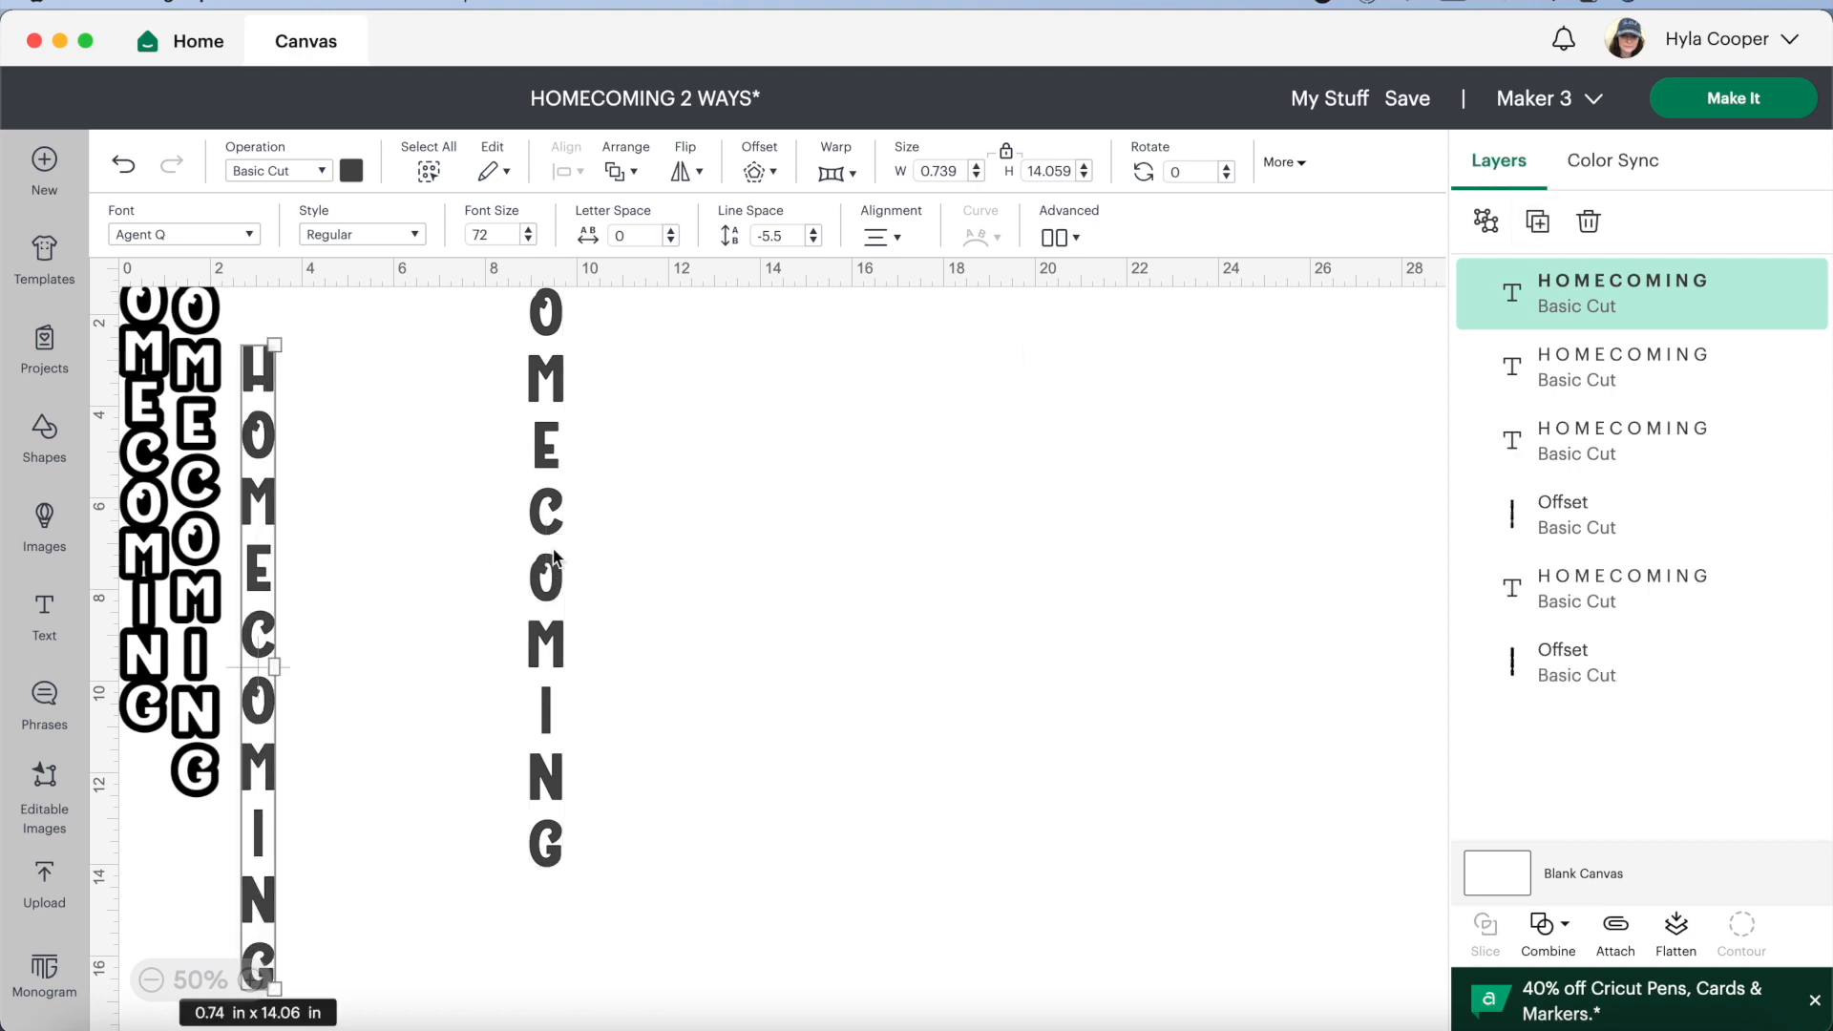
pyautogui.moveTo(259, 748); pyautogui.dragTo(704, 647)
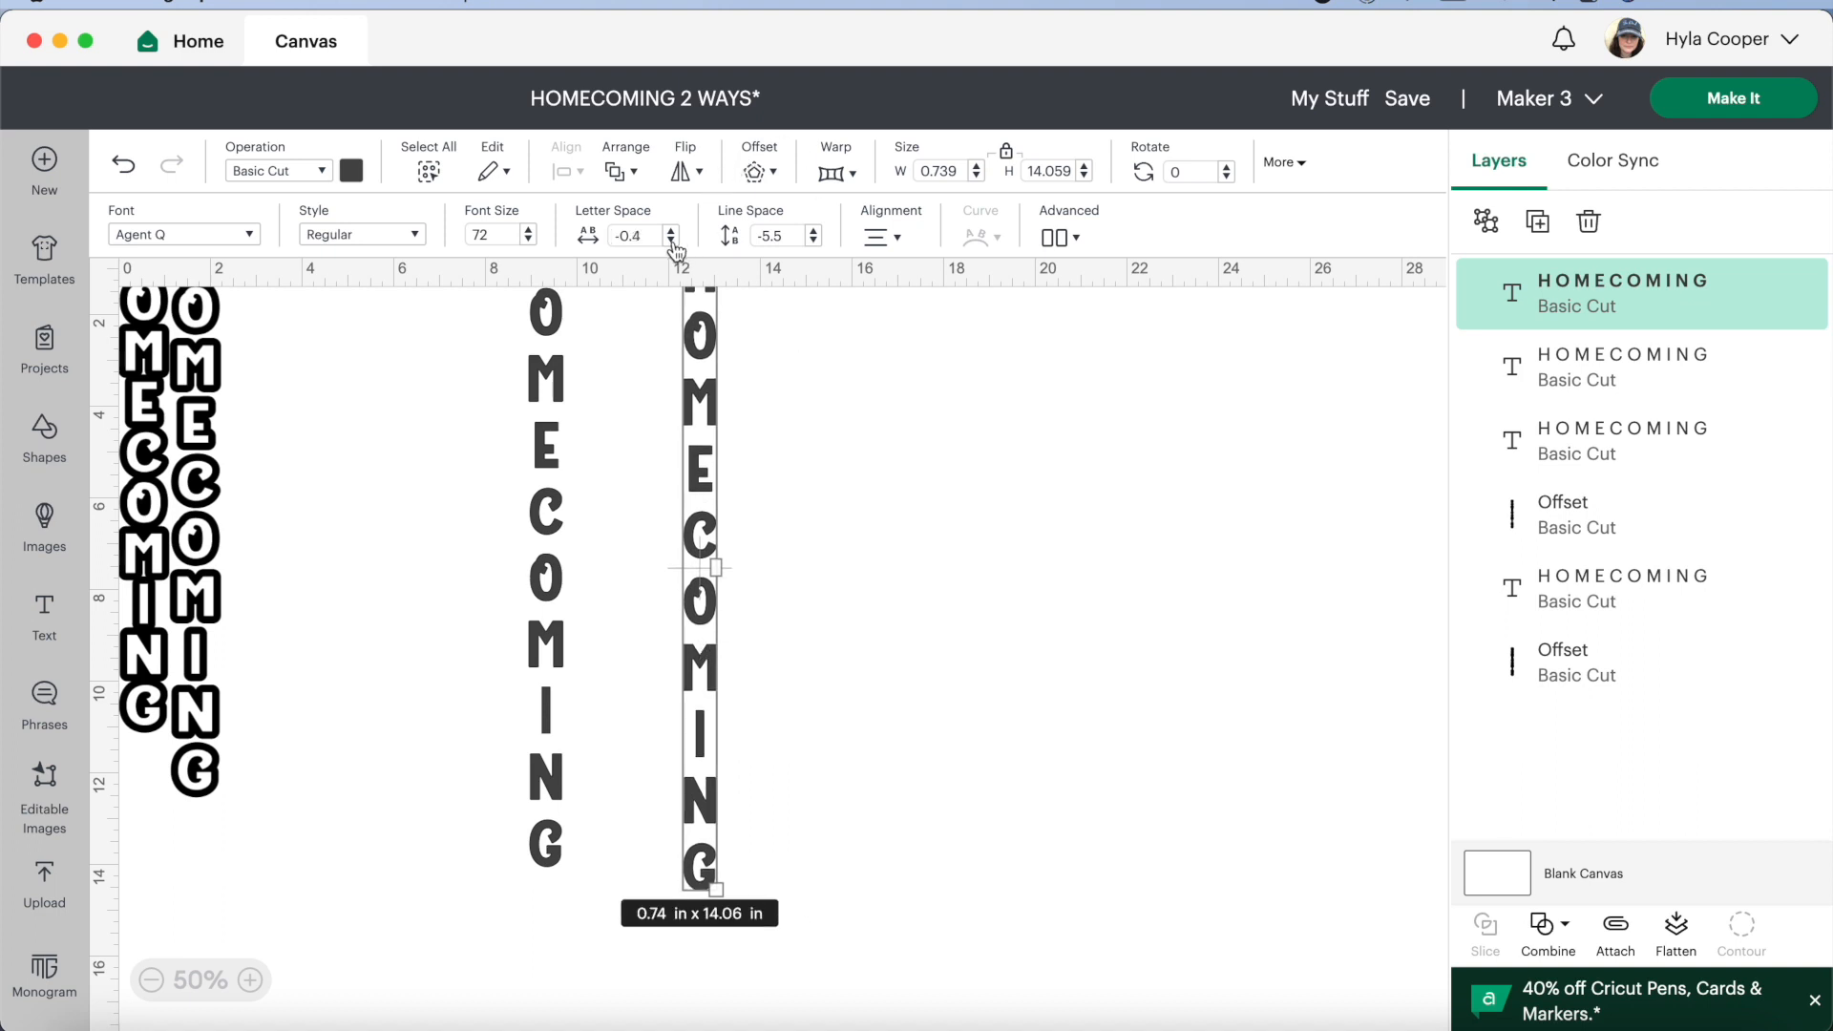
pyautogui.click(630, 511)
pyautogui.click(701, 512)
# Tighten the line space of the duplicated HOMECOMING text to -7.7
pyautogui.click(814, 232)
pyautogui.click(814, 232)
pyautogui.click(814, 232)
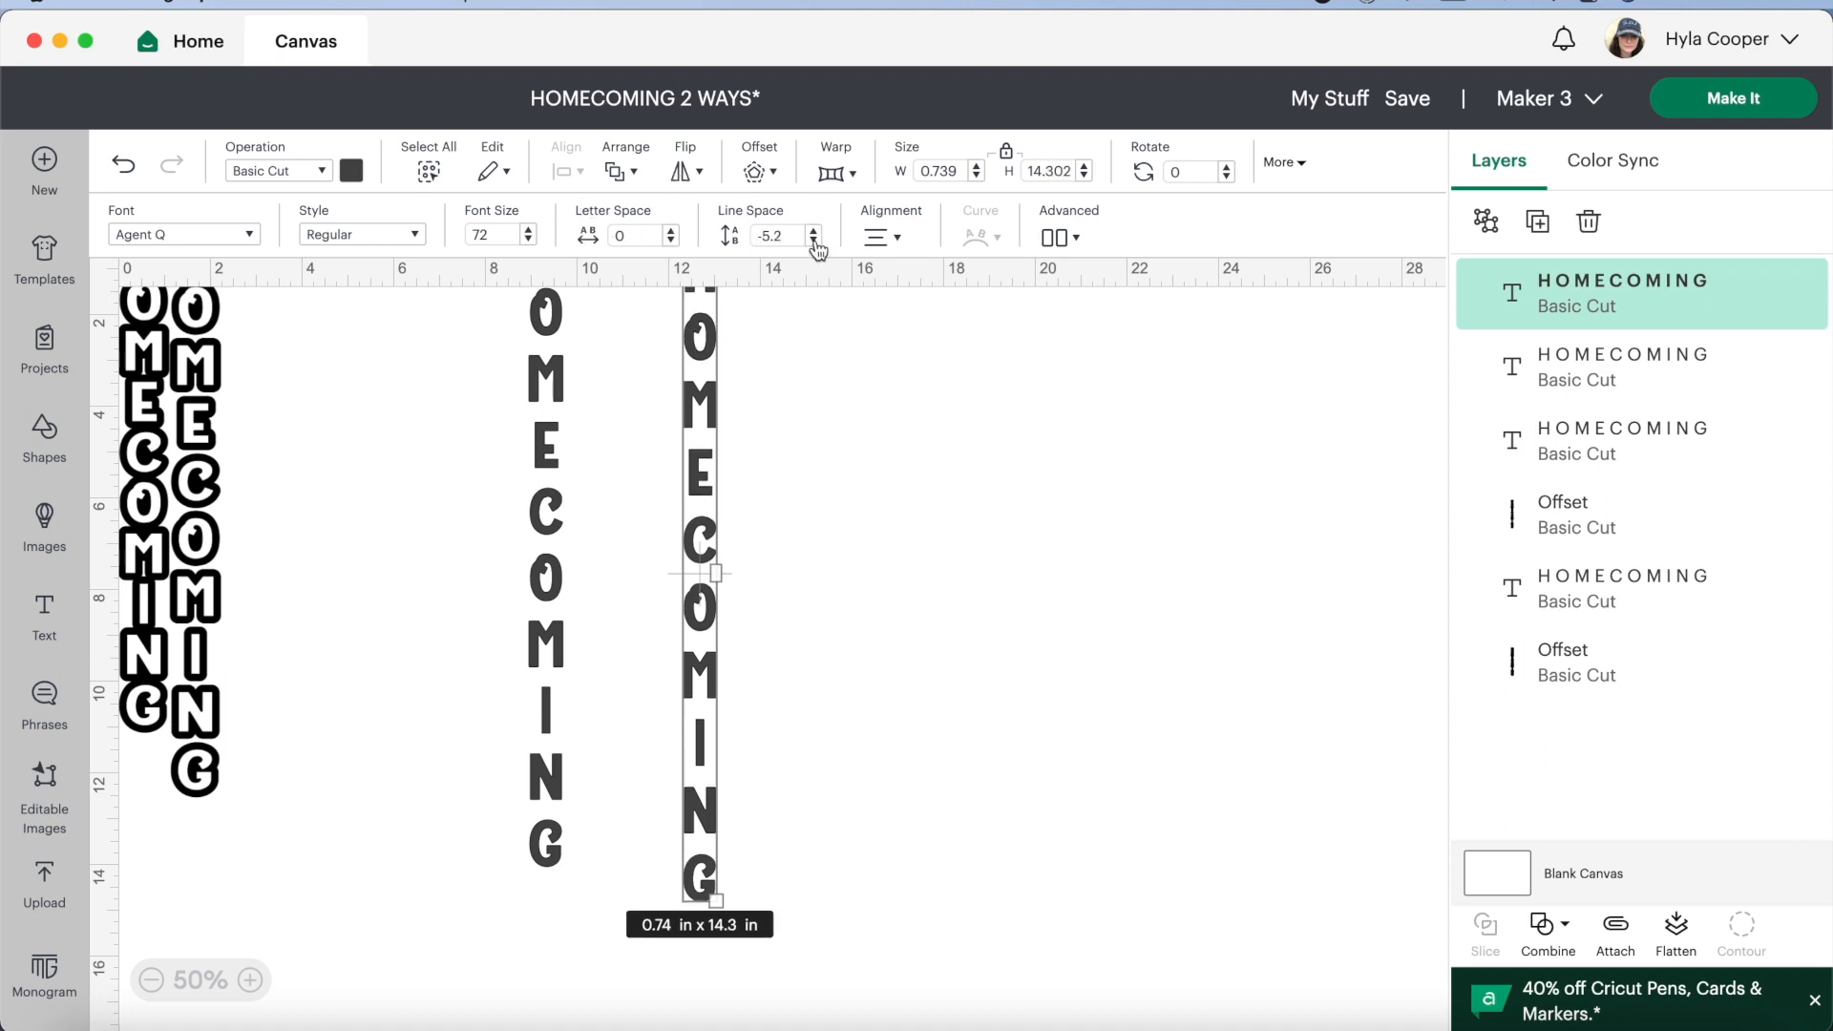
pyautogui.tripleClick(815, 240)
pyautogui.doubleClick(814, 241)
pyautogui.tripleClick(814, 241)
pyautogui.tripleClick(815, 241)
pyautogui.doubleClick(814, 241)
pyautogui.doubleClick(815, 240)
pyautogui.doubleClick(815, 240)
pyautogui.tripleClick(814, 241)
pyautogui.doubleClick(814, 241)
pyautogui.click(814, 241)
pyautogui.click(814, 240)
pyautogui.click(814, 241)
pyautogui.click(856, 551)
# Move the more widely spaced HOMECOMING text closer to the outlined designs, with its first letter near the canvas's upper edge
pyautogui.moveTo(546, 579); pyautogui.dragTo(376, 690)
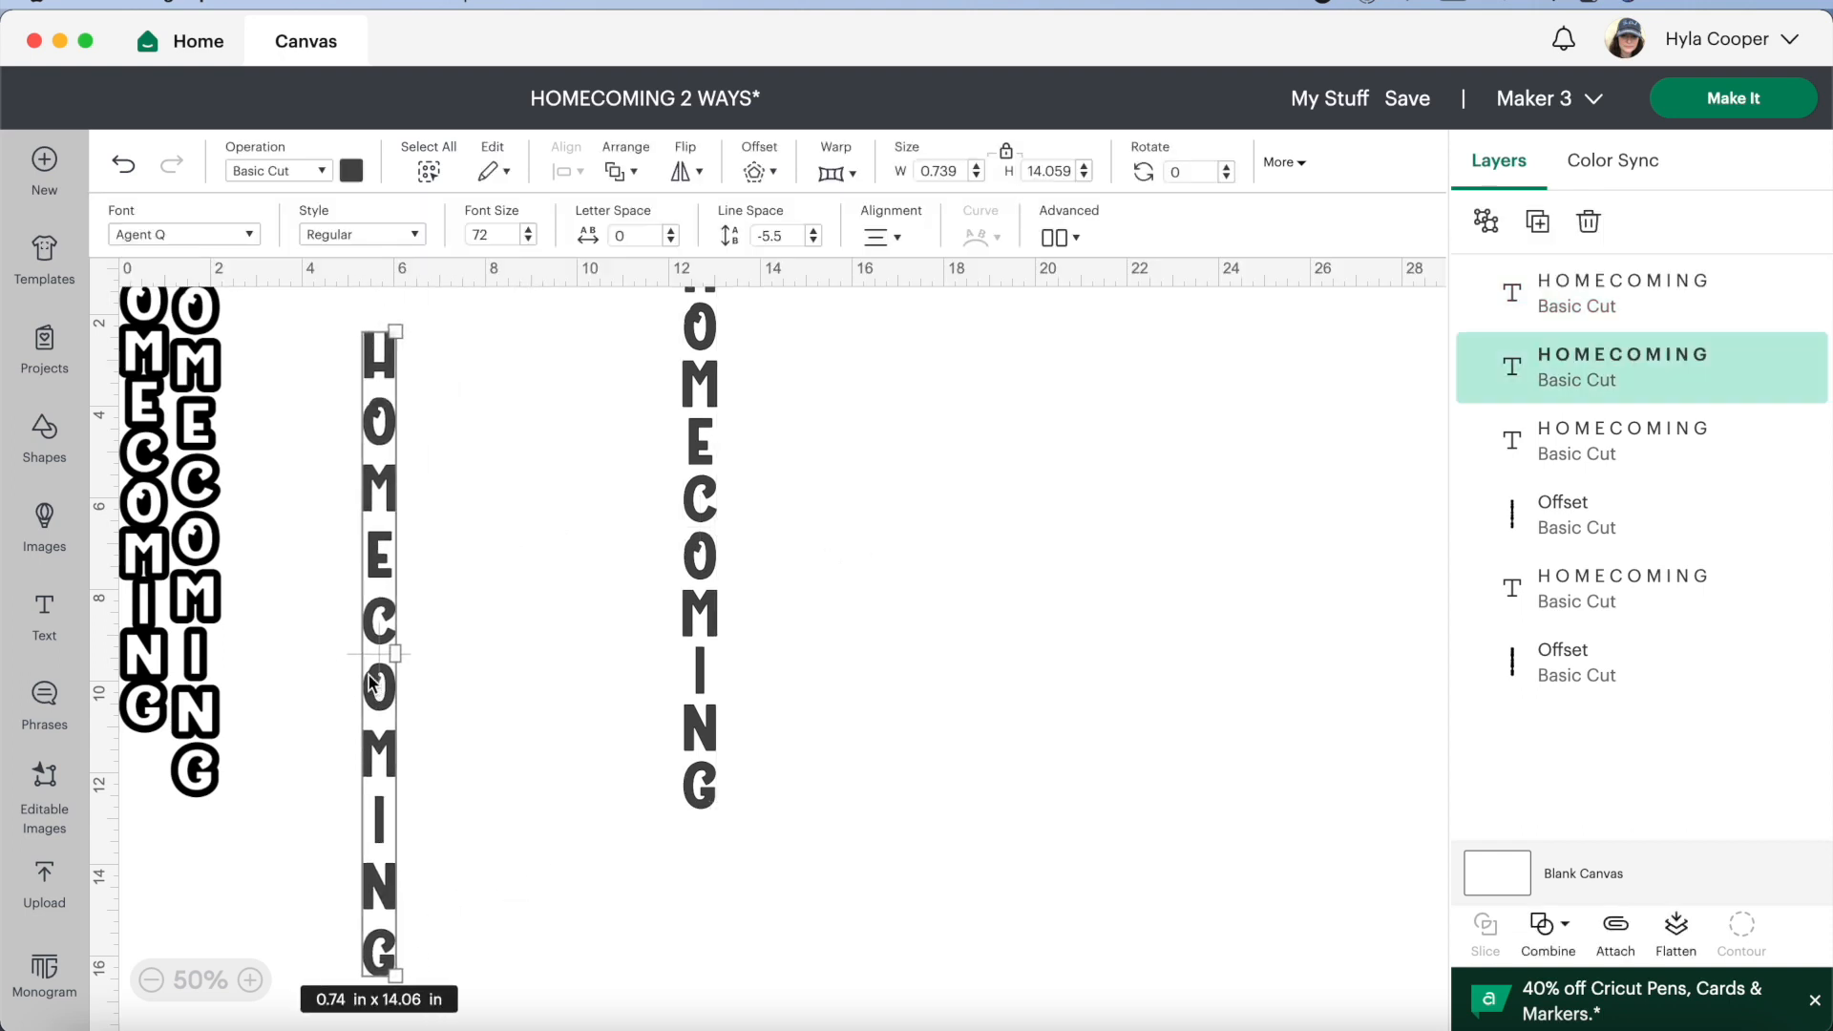
pyautogui.click(250, 979)
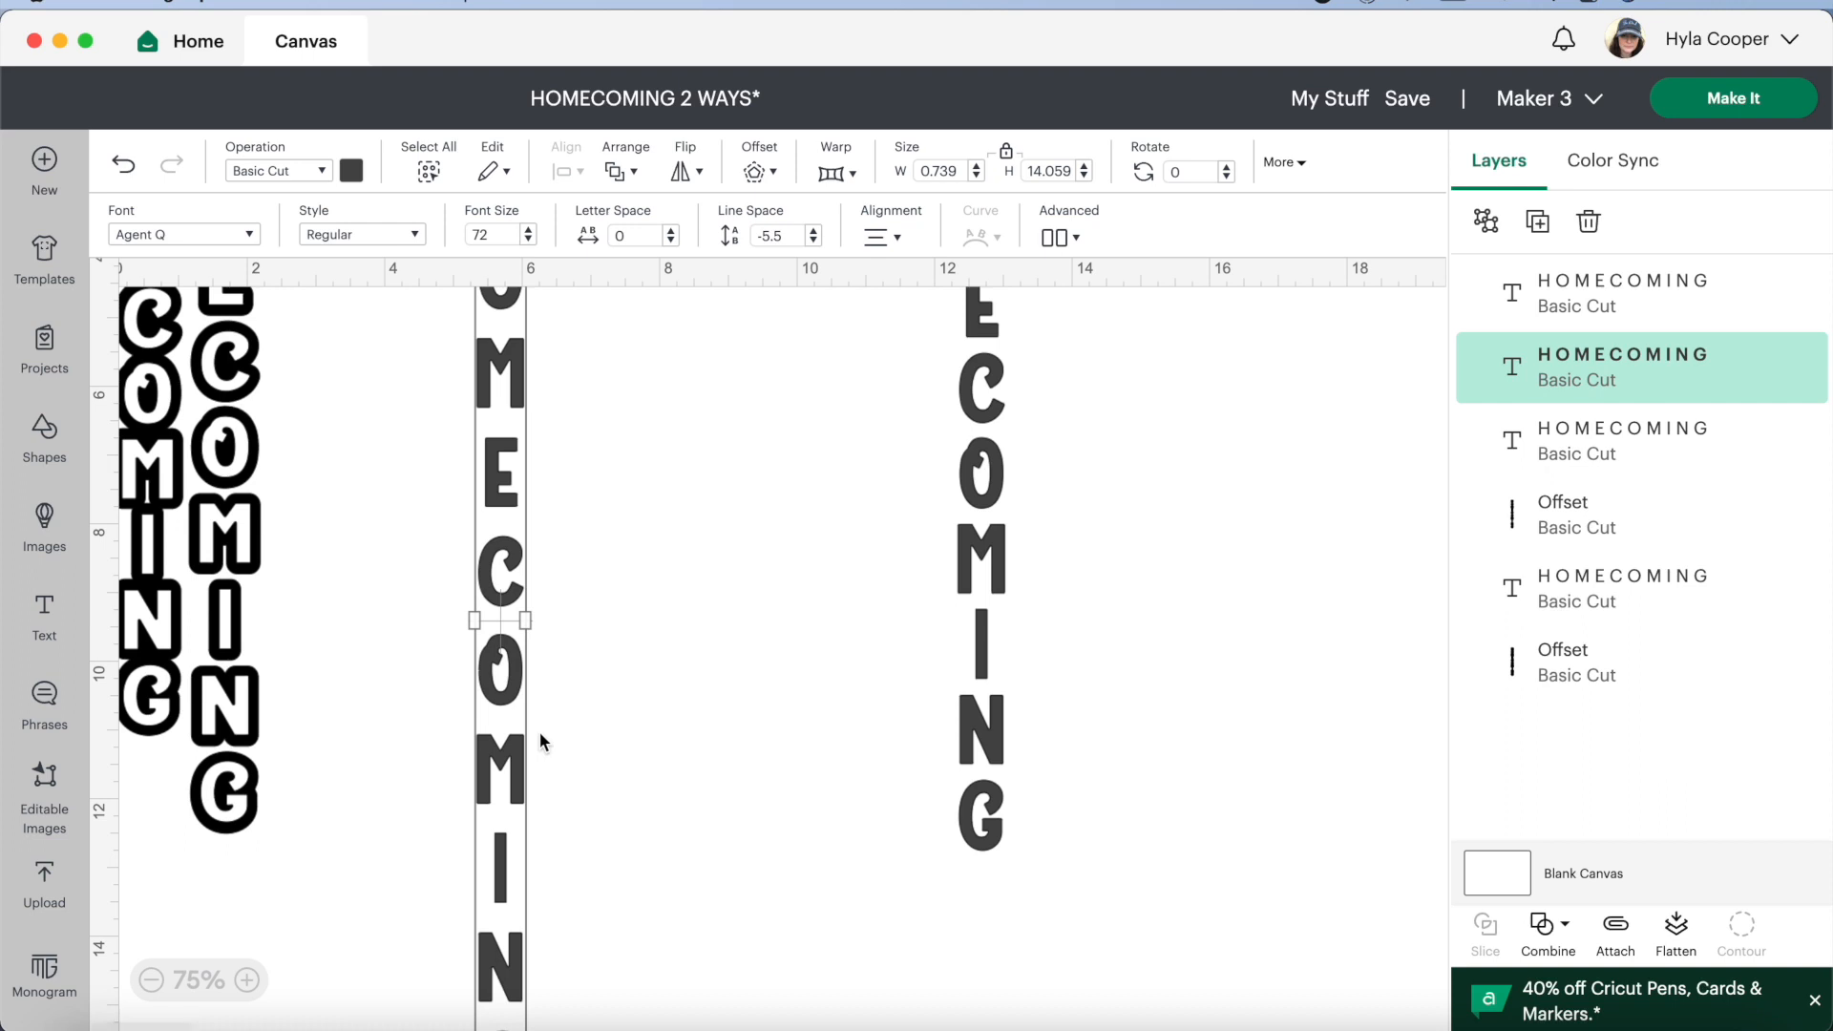
pyautogui.click(107, 276)
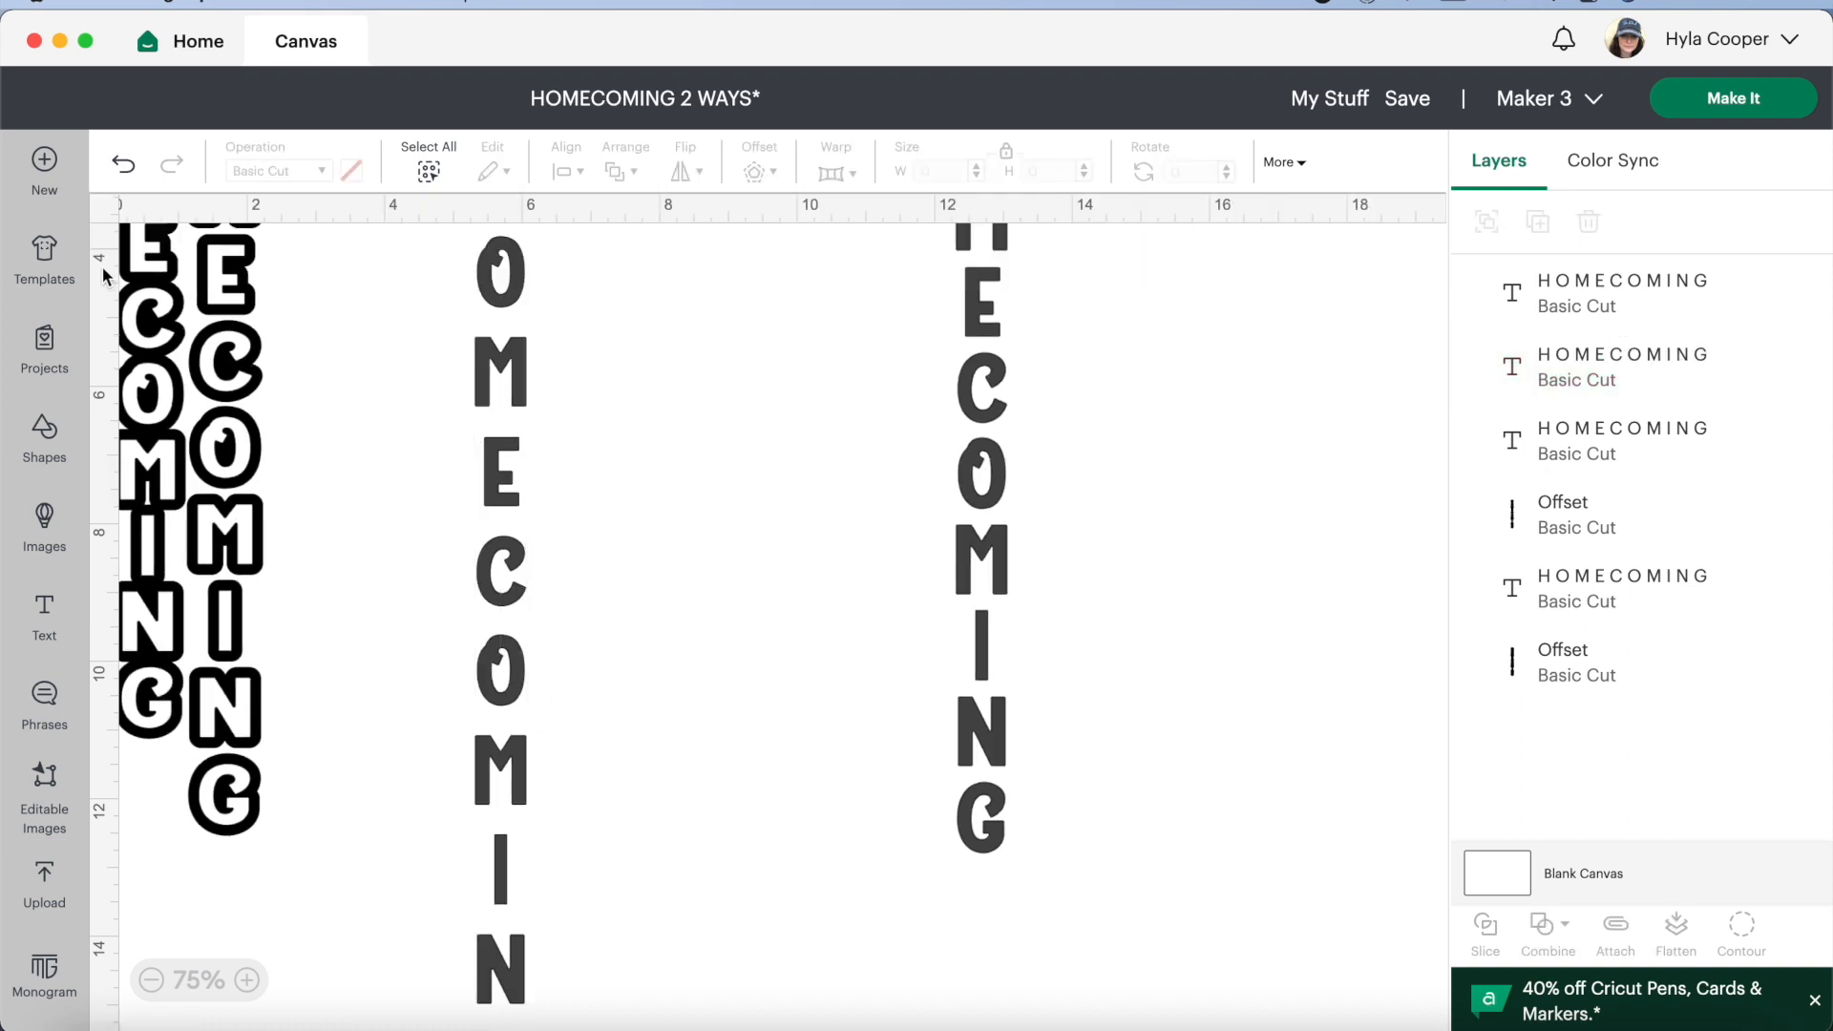
pyautogui.scroll(2, 104, 276)
pyautogui.scroll(5, 107, 276)
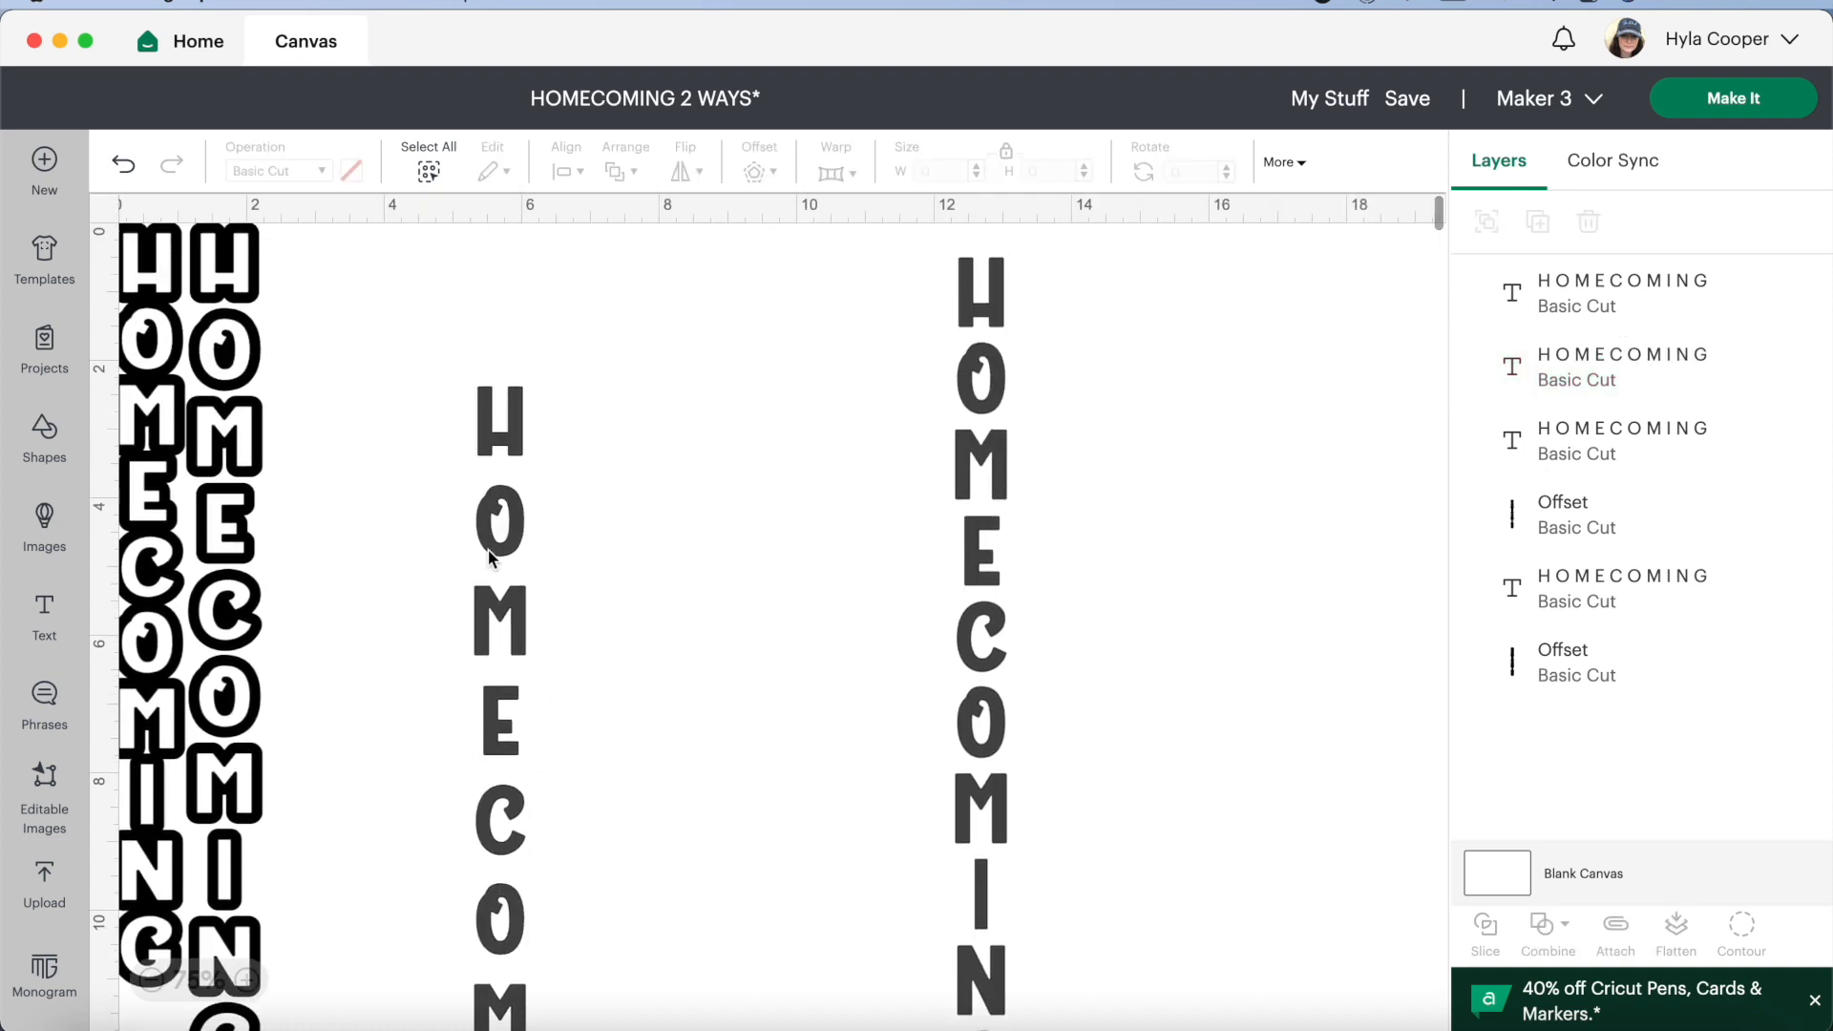
pyautogui.moveTo(515, 644); pyautogui.dragTo(456, 551)
pyautogui.click(102, 296)
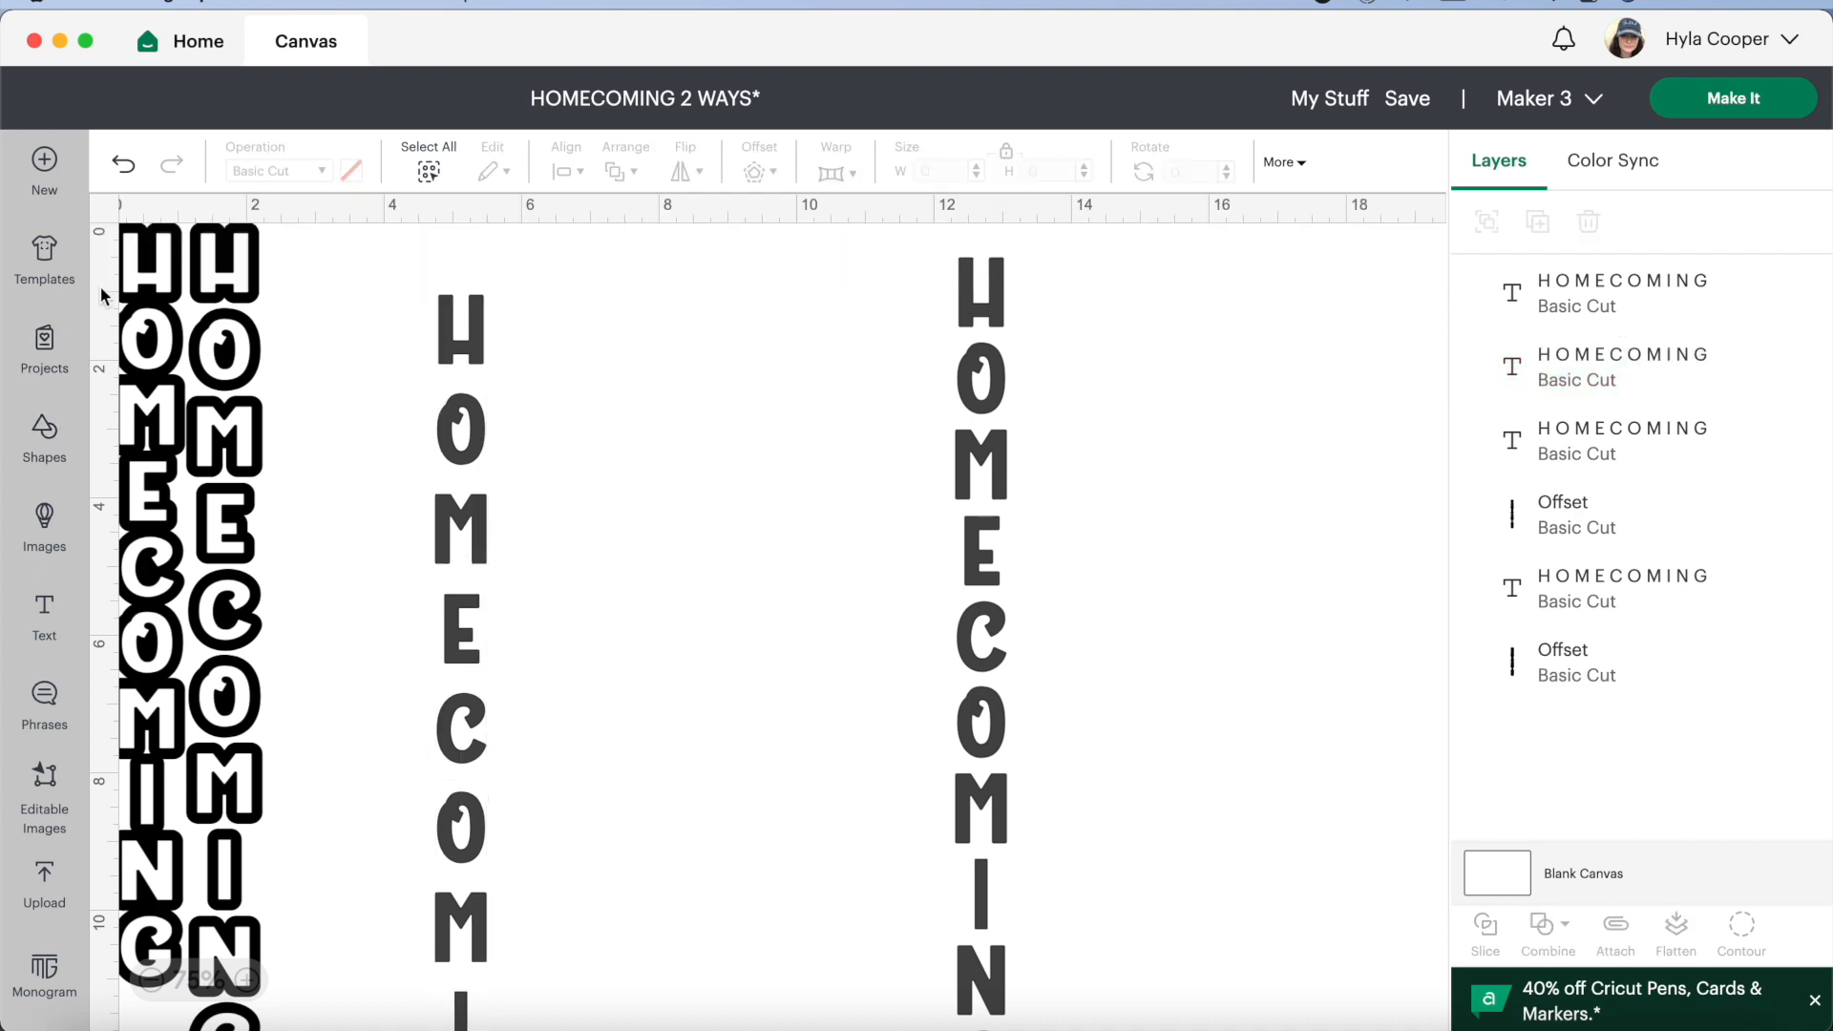
pyautogui.moveTo(478, 499); pyautogui.dragTo(477, 484)
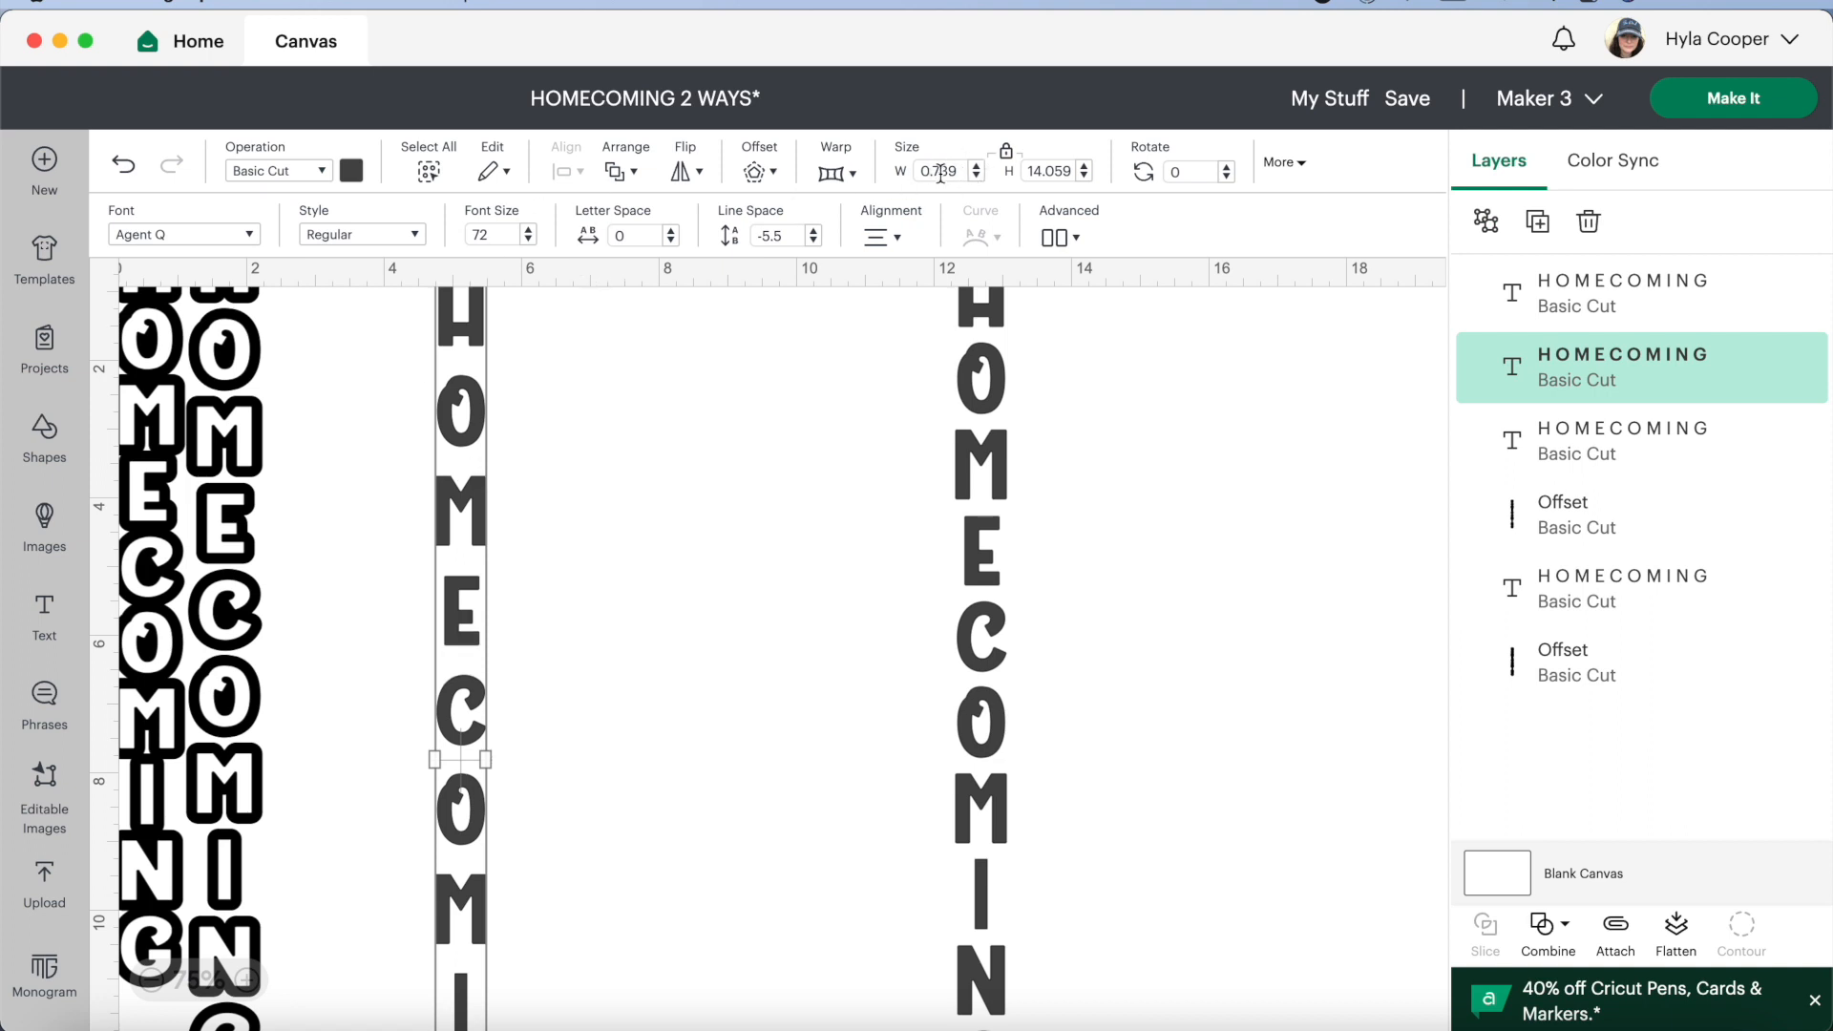
# Unlock the proportions of both new HOMECOMING texts and set each one's width to 1 in, keeping their heights
pyautogui.click(1006, 151)
pyautogui.click(975, 168)
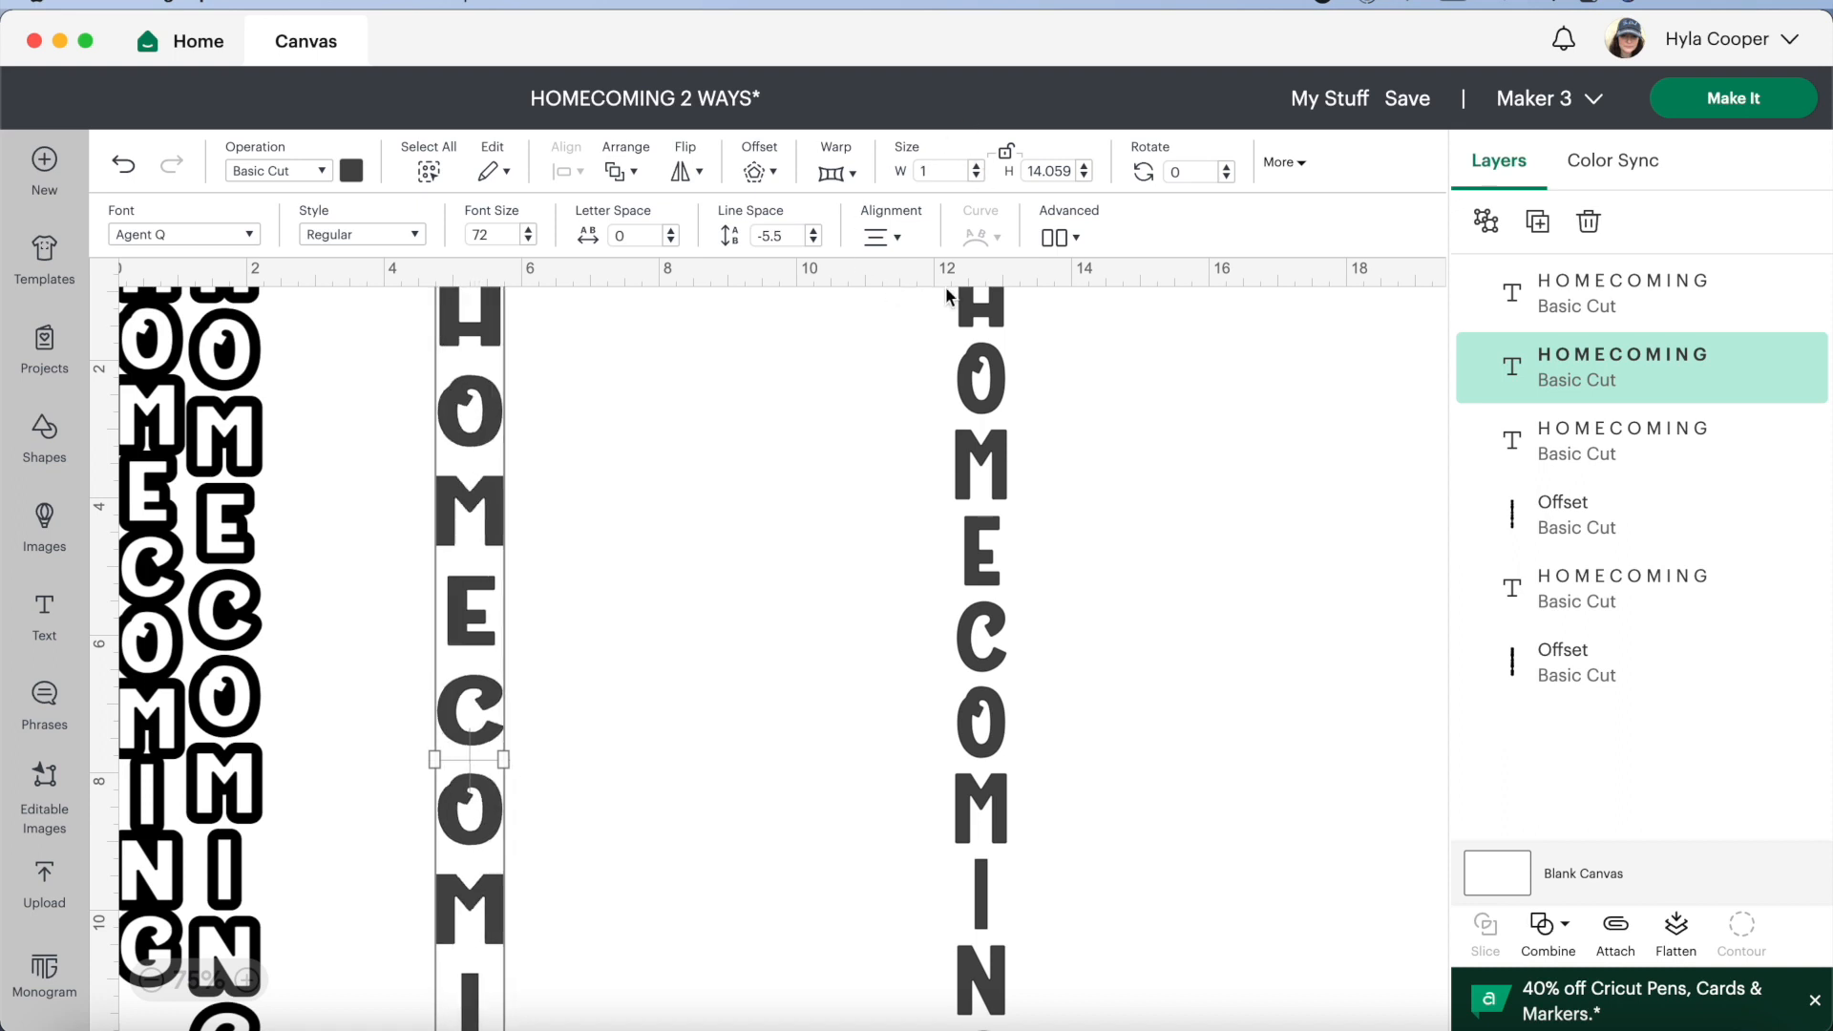
pyautogui.click(986, 344)
pyautogui.click(1007, 152)
pyautogui.click(976, 169)
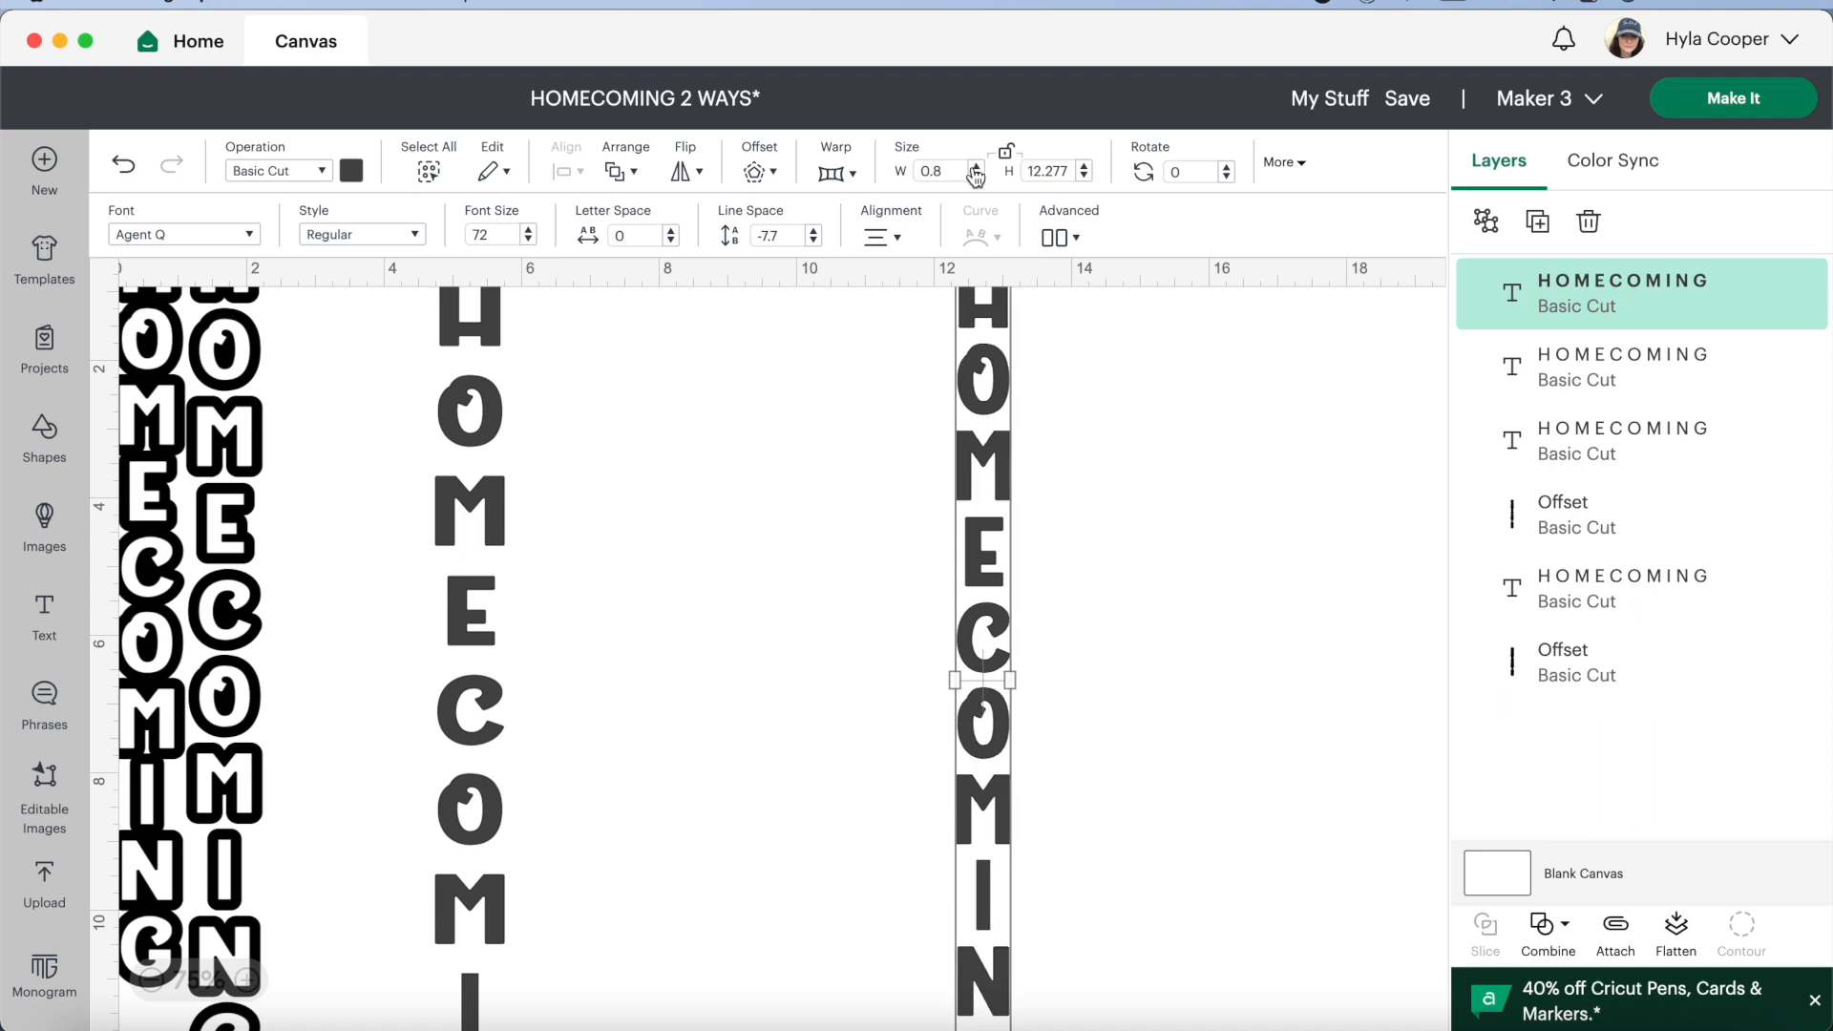
# Check the text width of the second outlined design and set the more widely spaced new HOMECOMING text's width to 0.8 in
pyautogui.click(458, 569)
pyautogui.click(230, 535)
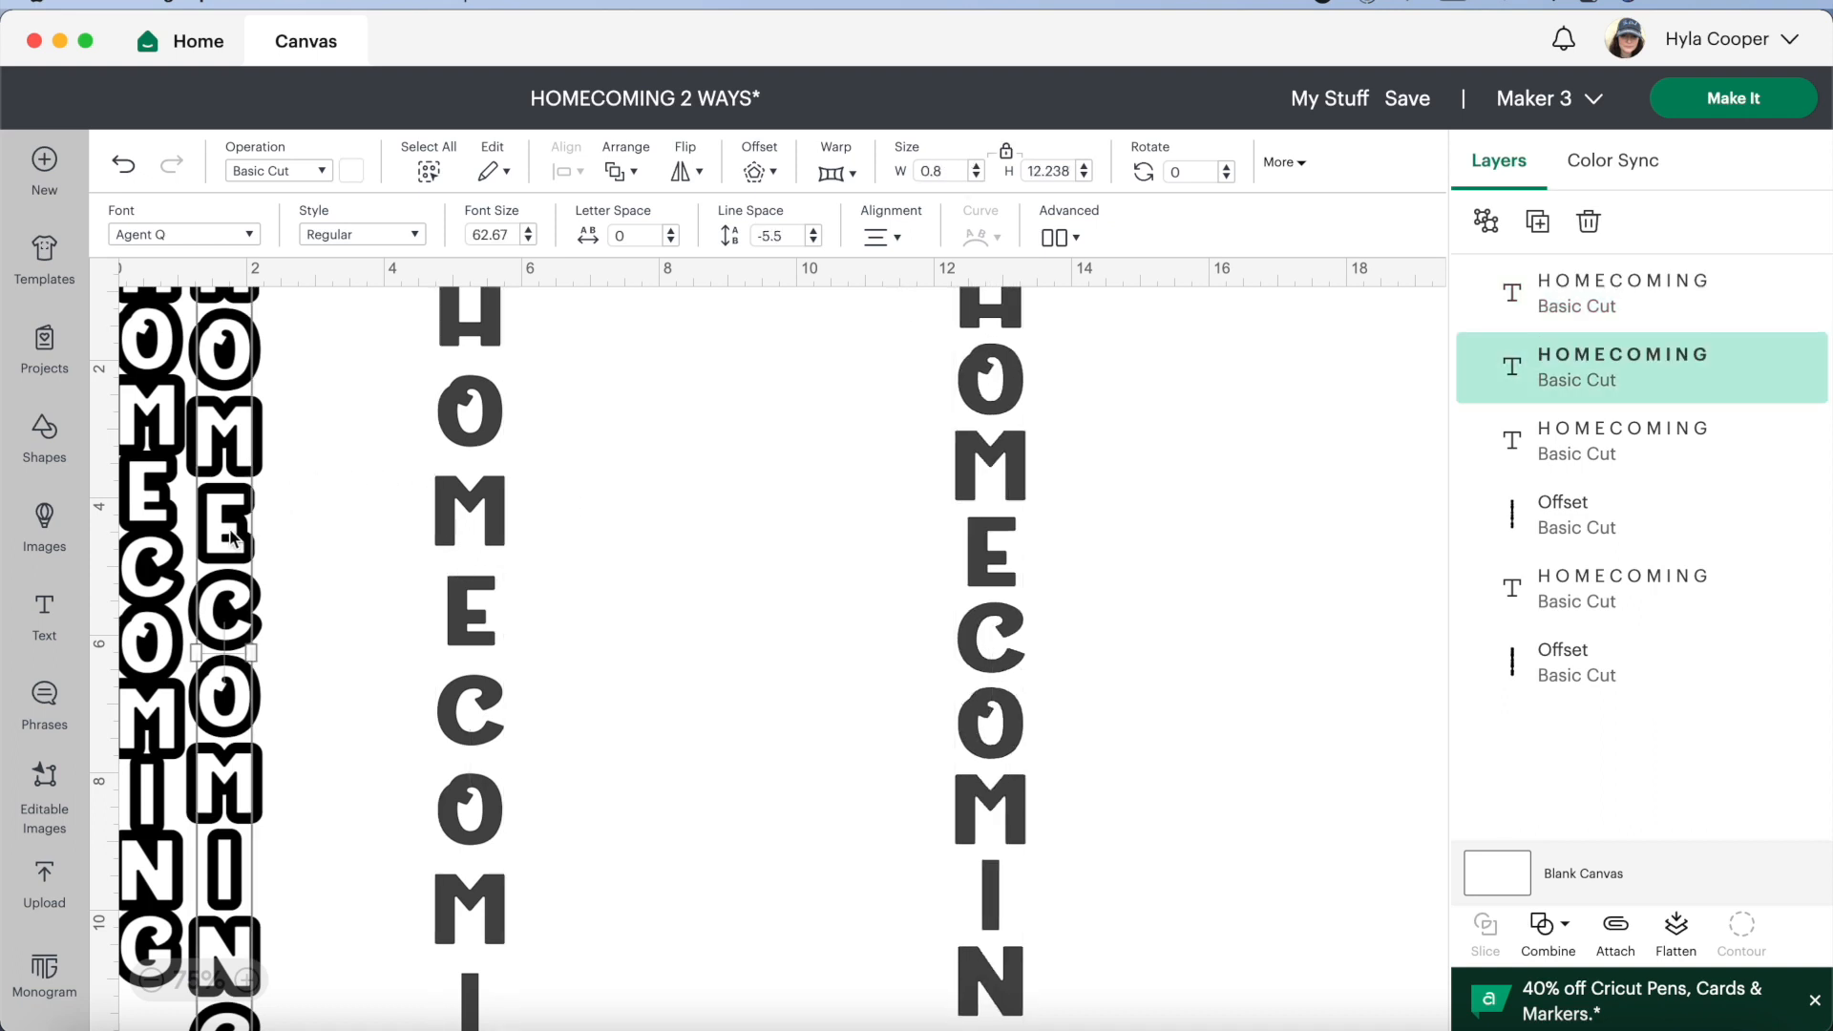
pyautogui.click(484, 484)
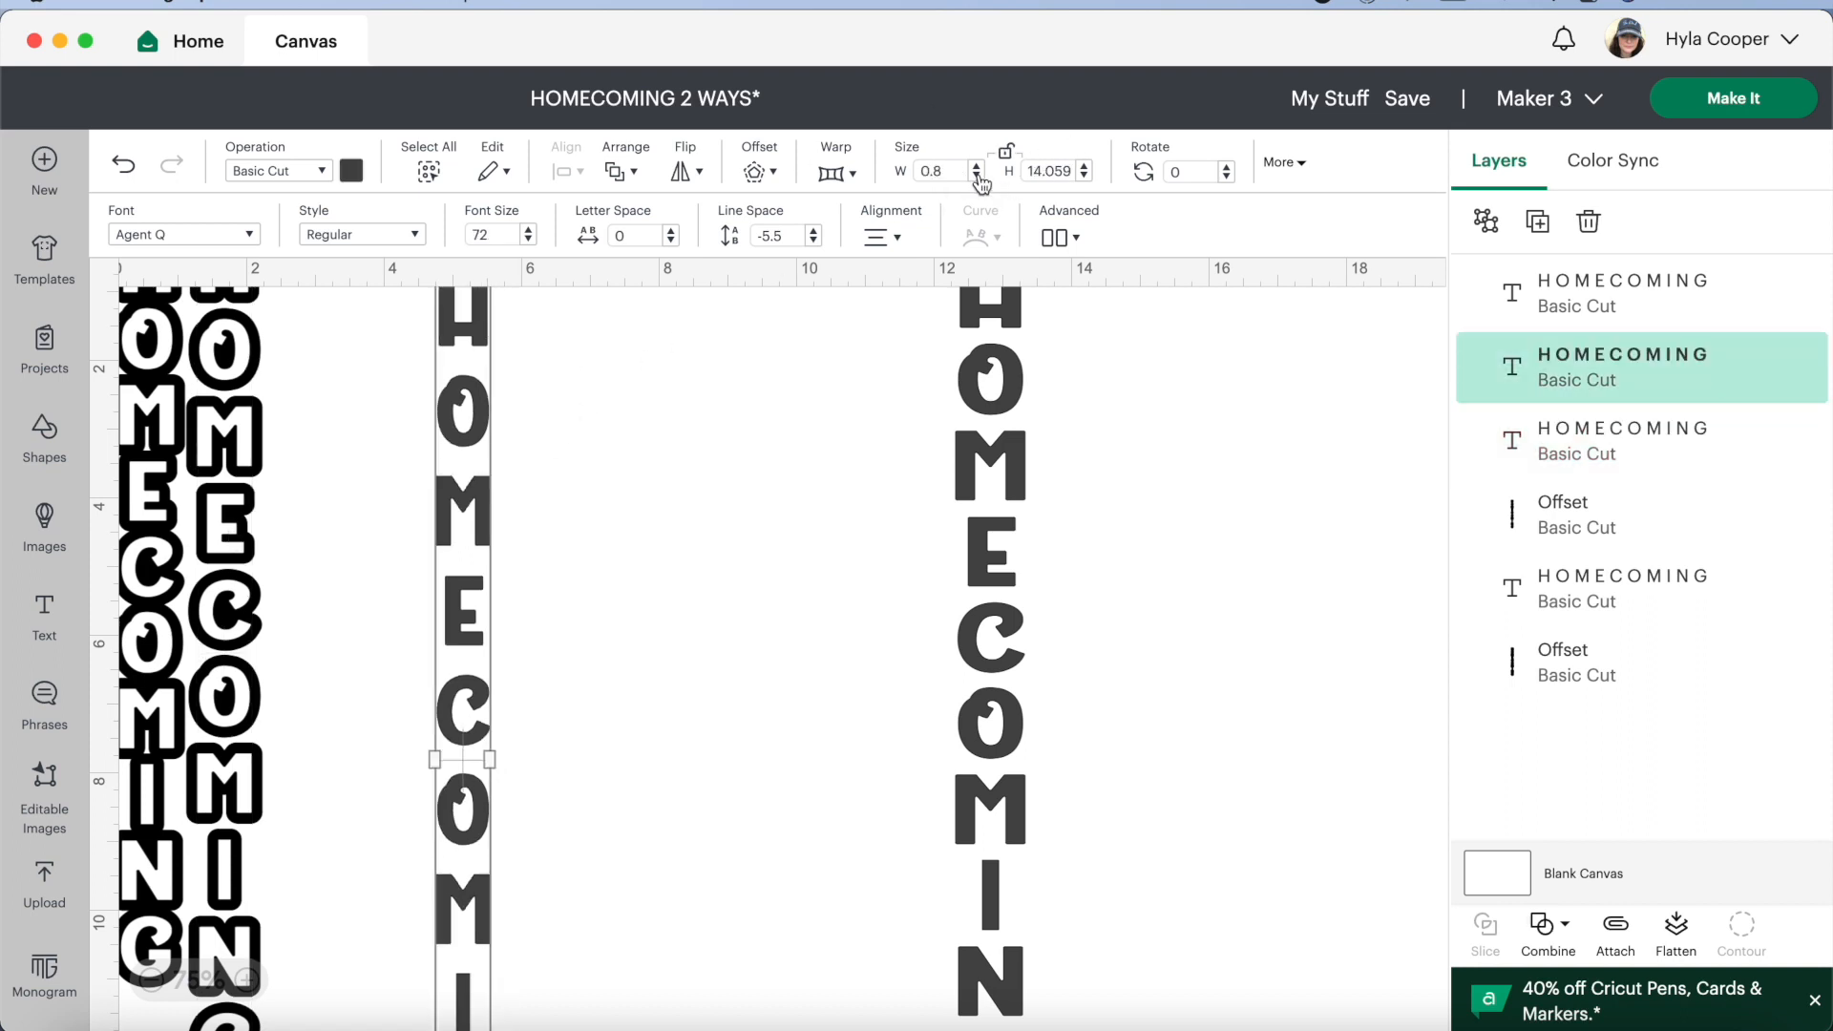
# Set the width of the more tightly spaced new HOMECOMING text to 0.8 in, keeping its height
pyautogui.click(991, 438)
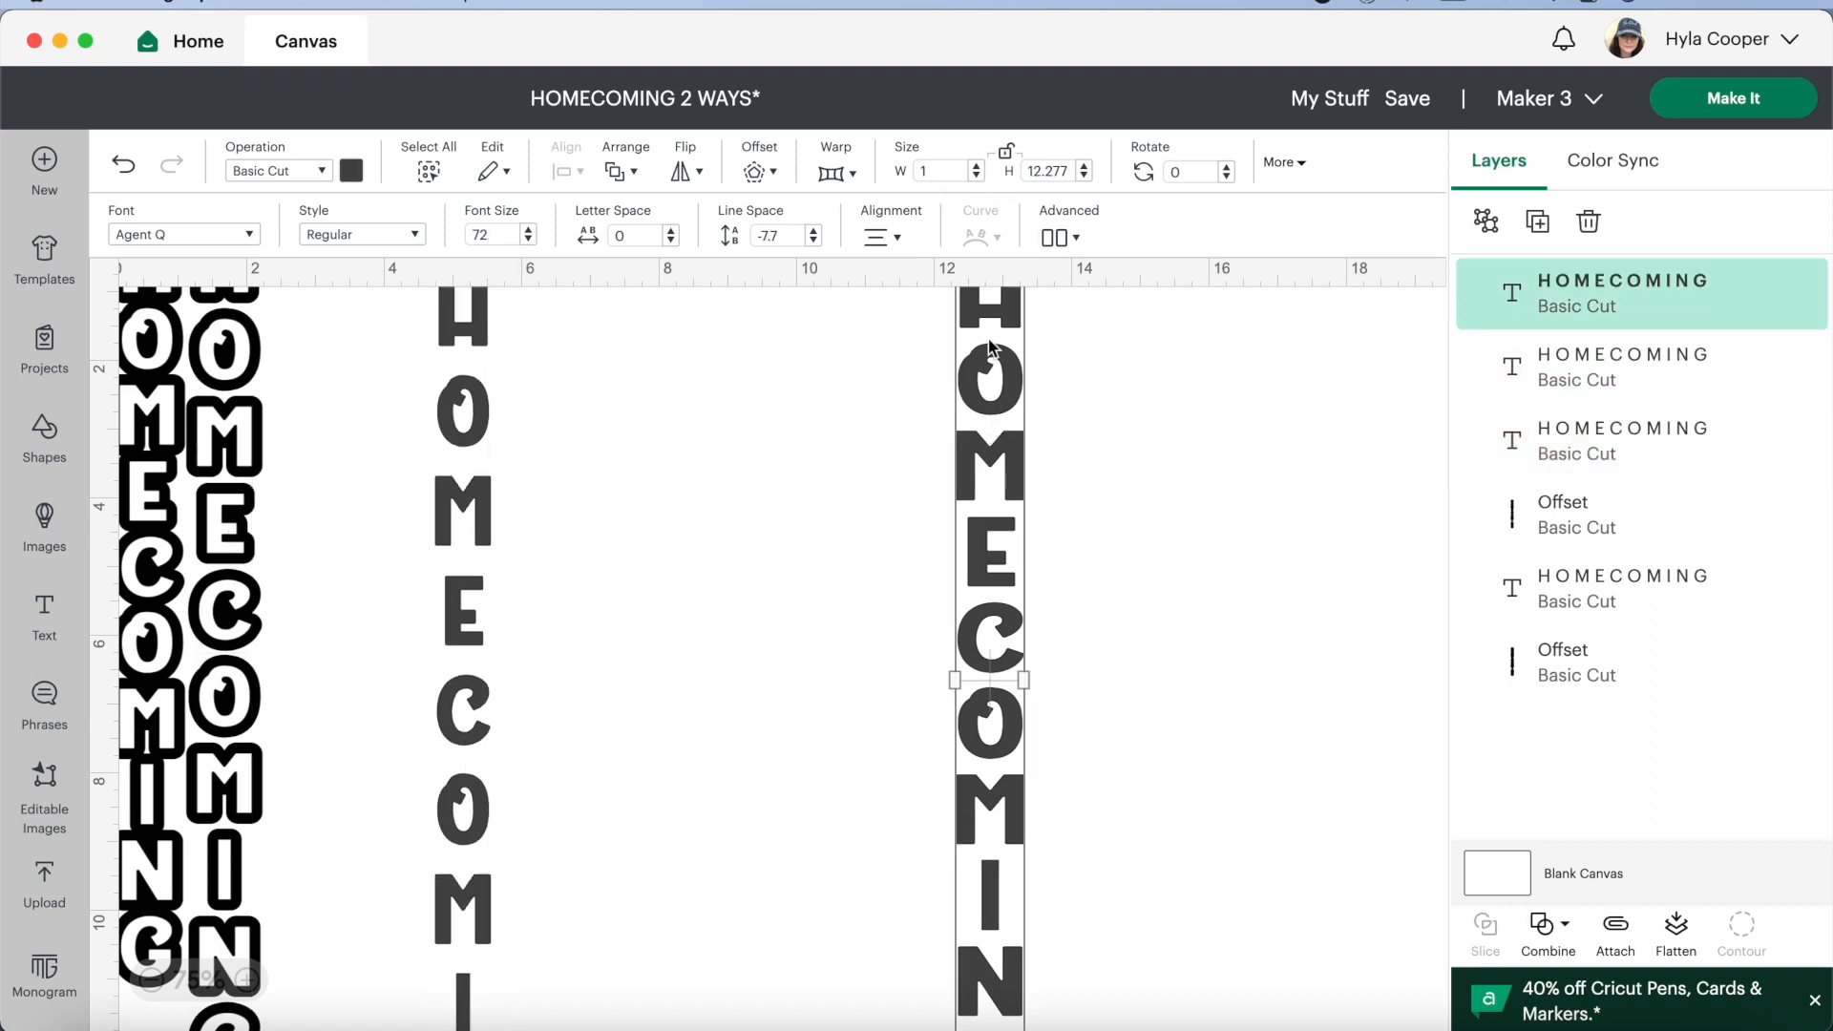
pyautogui.click(976, 176)
# Add a 0.15 in welded offset with rounded corners around the more widely spaced new HOMECOMING text
pyautogui.click(486, 658)
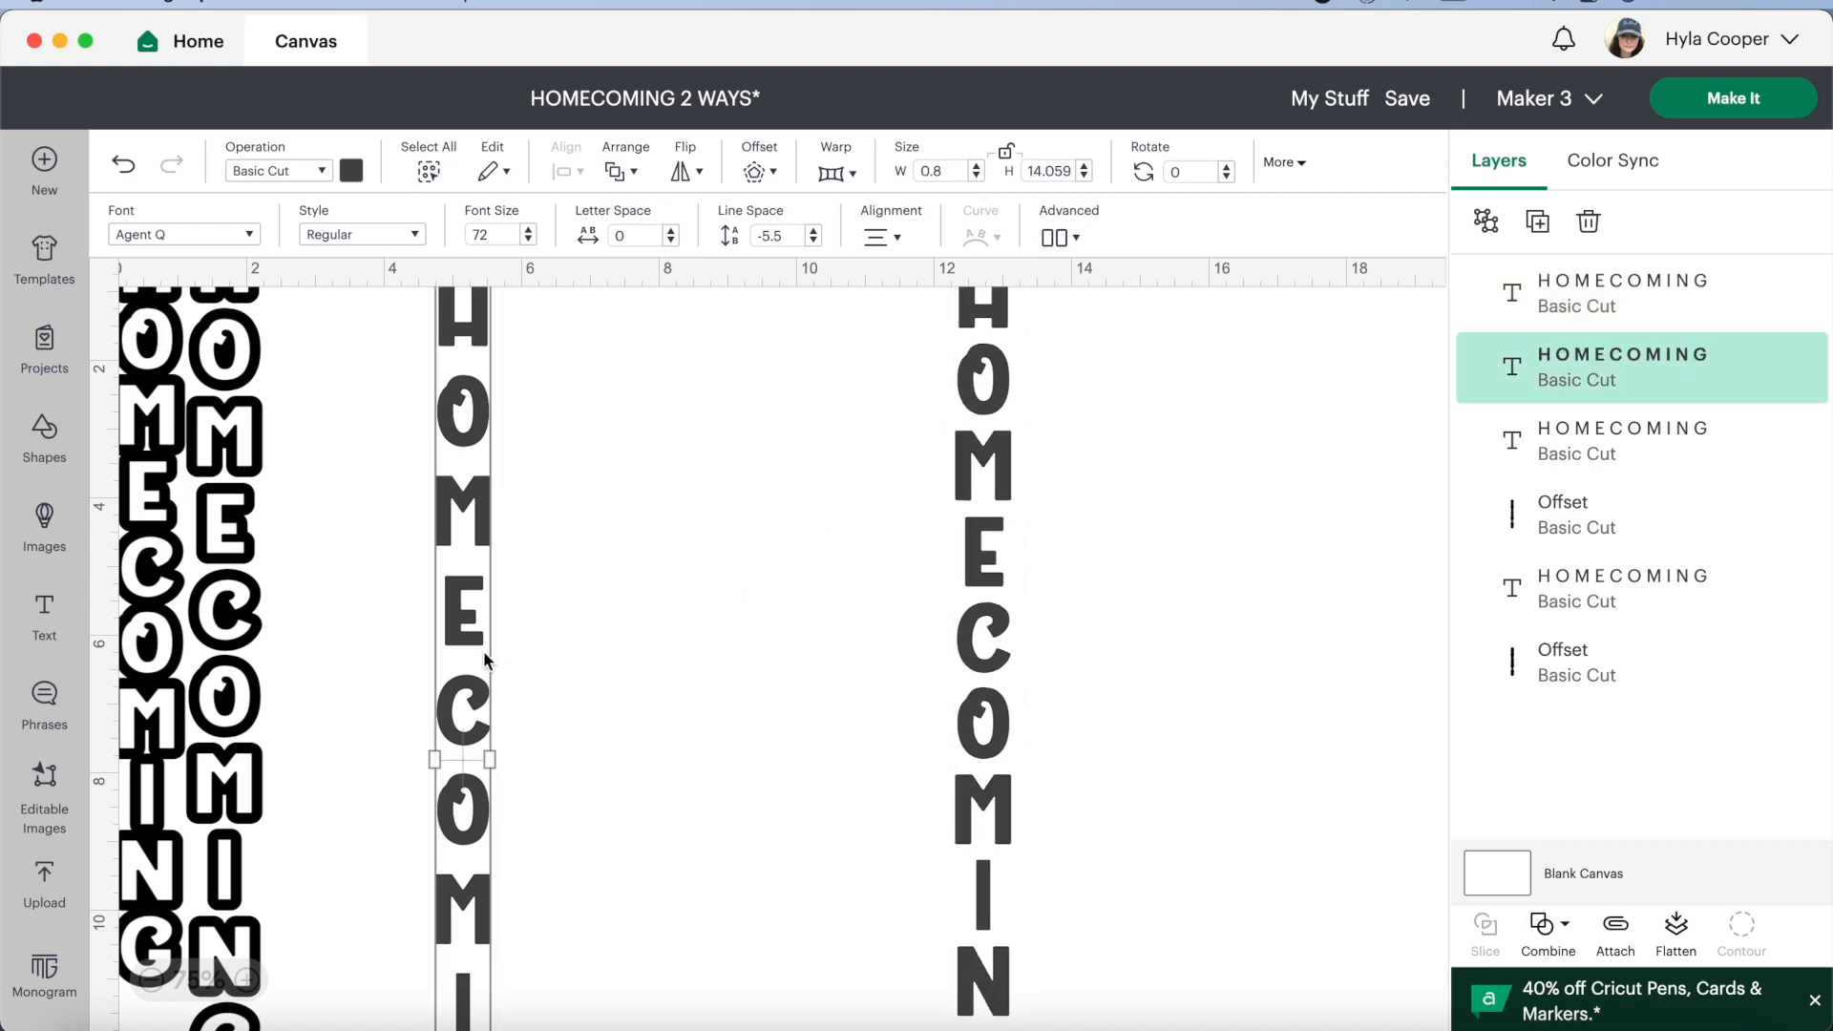
pyautogui.click(759, 175)
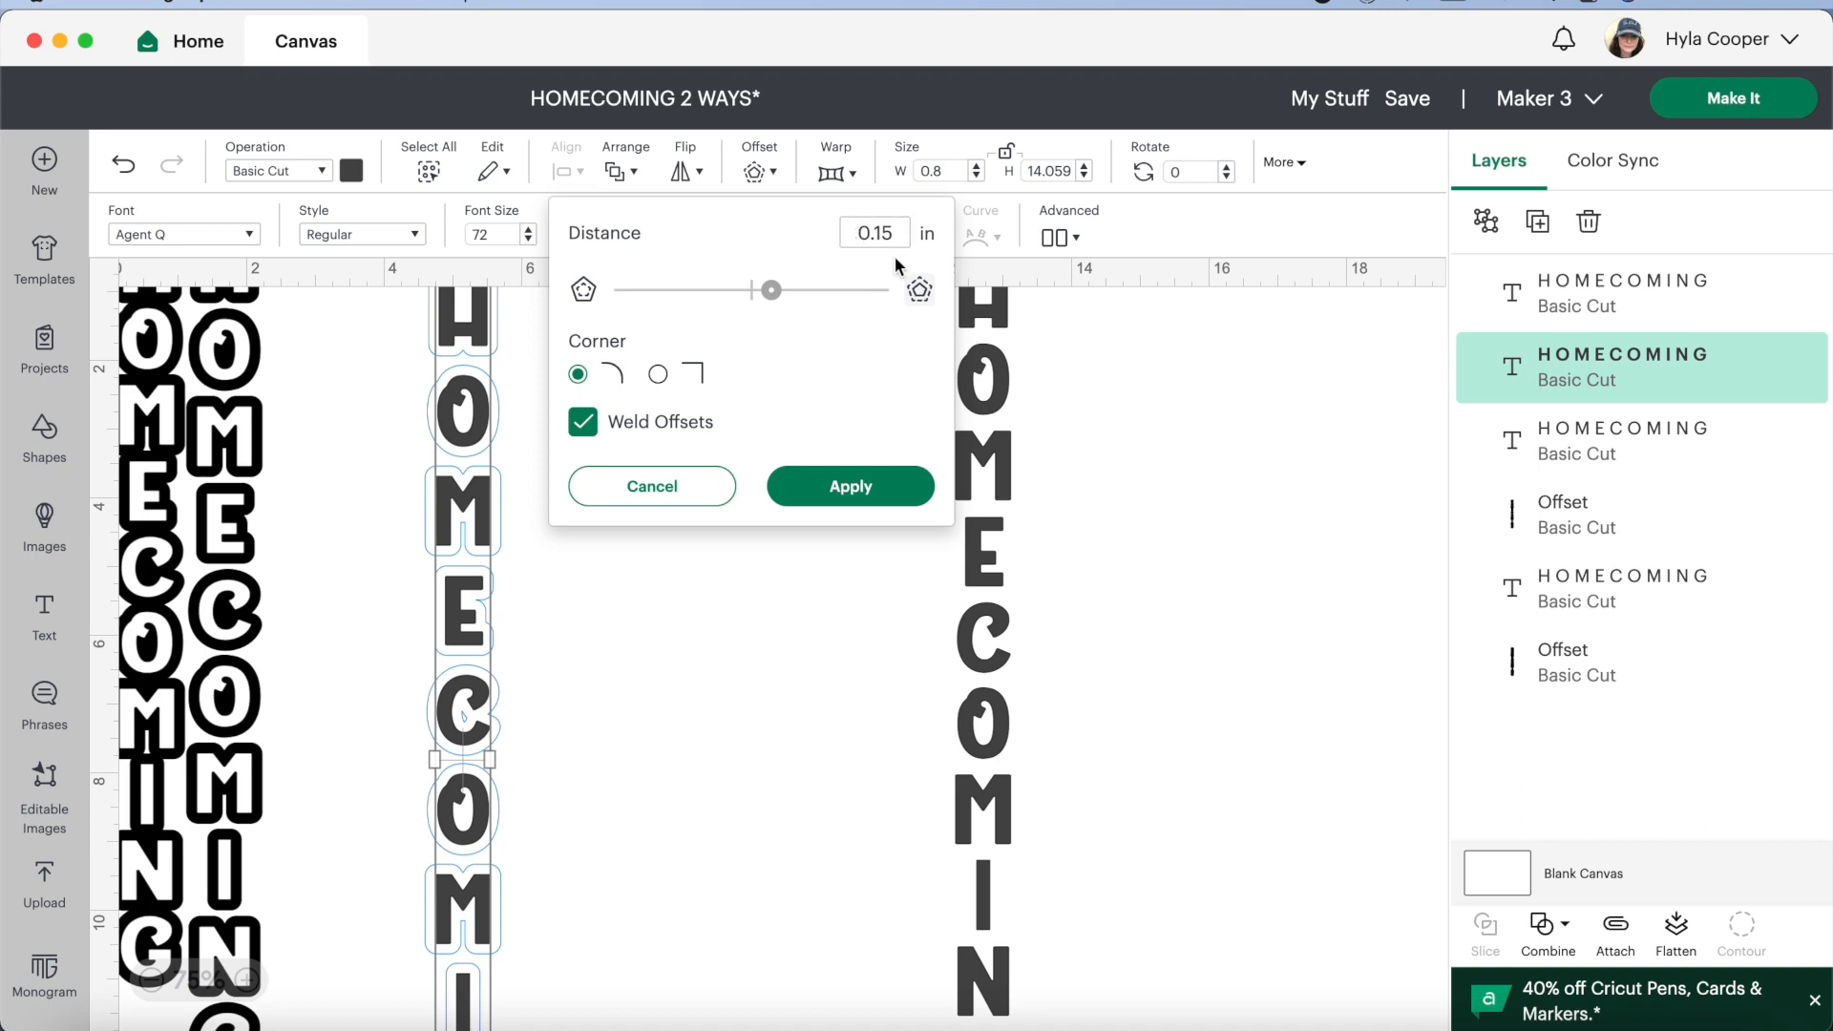
pyautogui.click(903, 491)
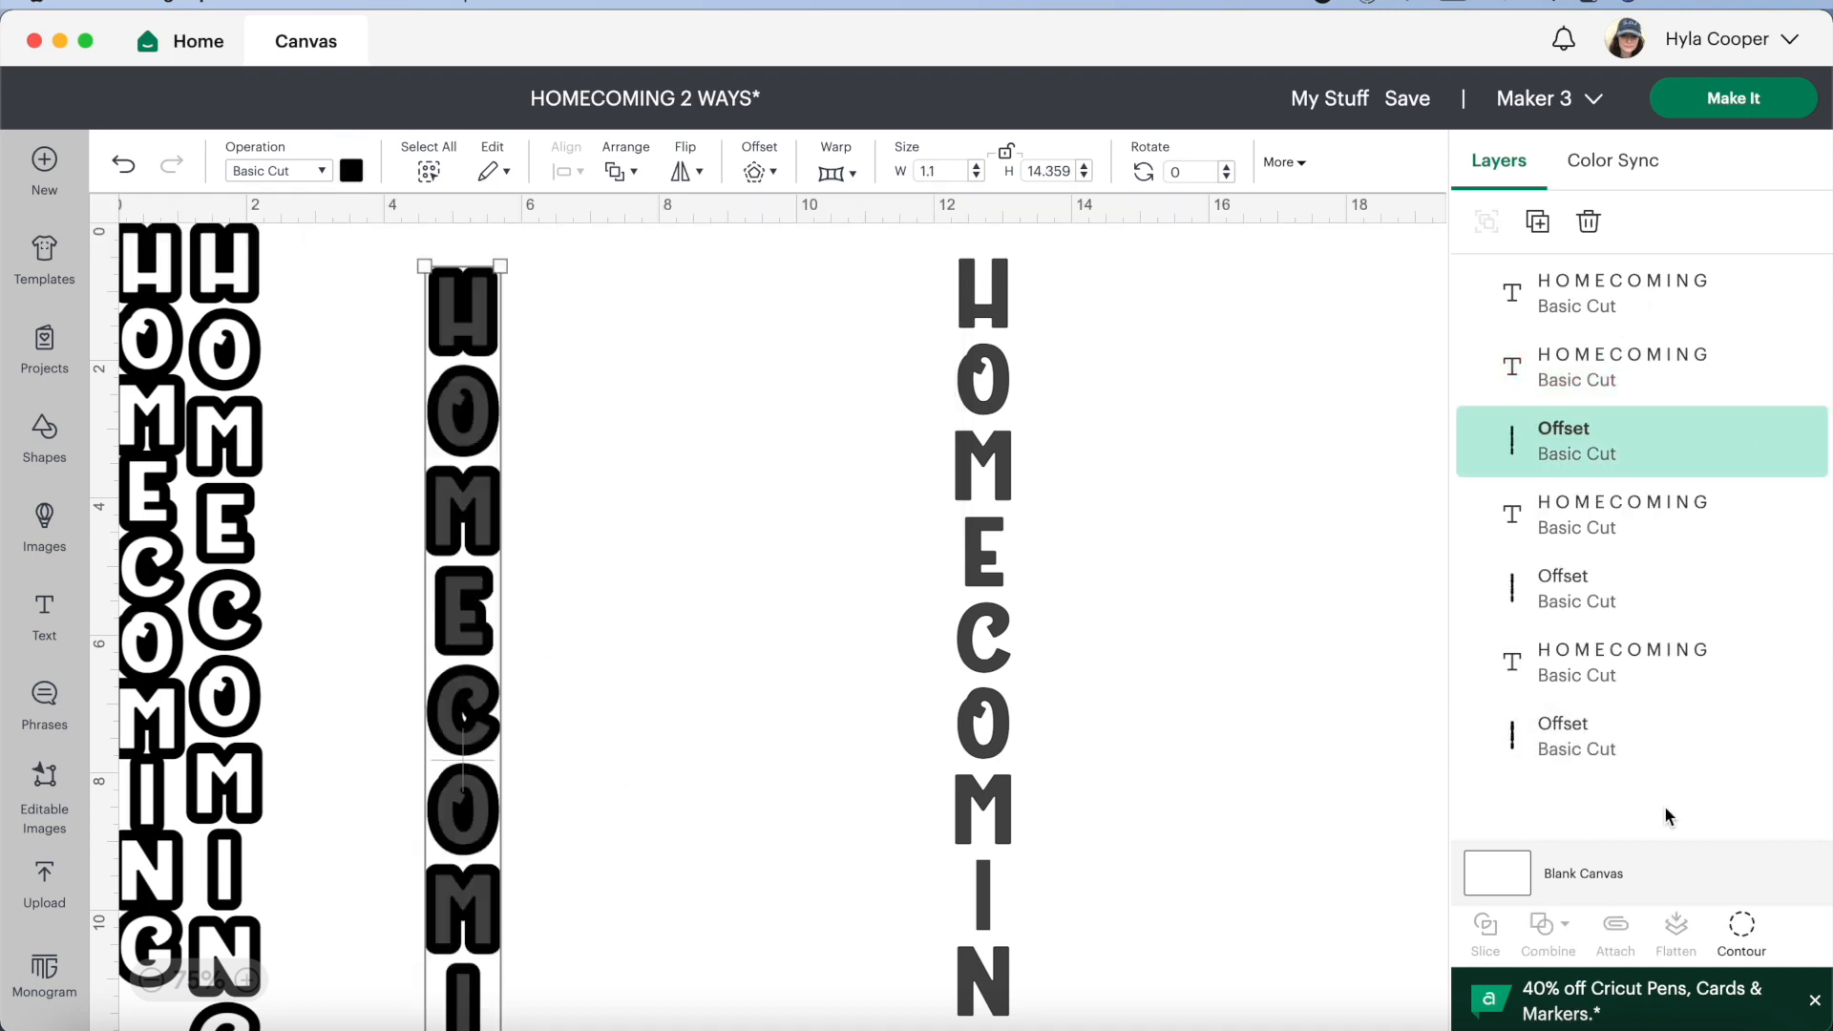
# Hide the small opening inside the letter C in the new offset's contours
pyautogui.click(1741, 925)
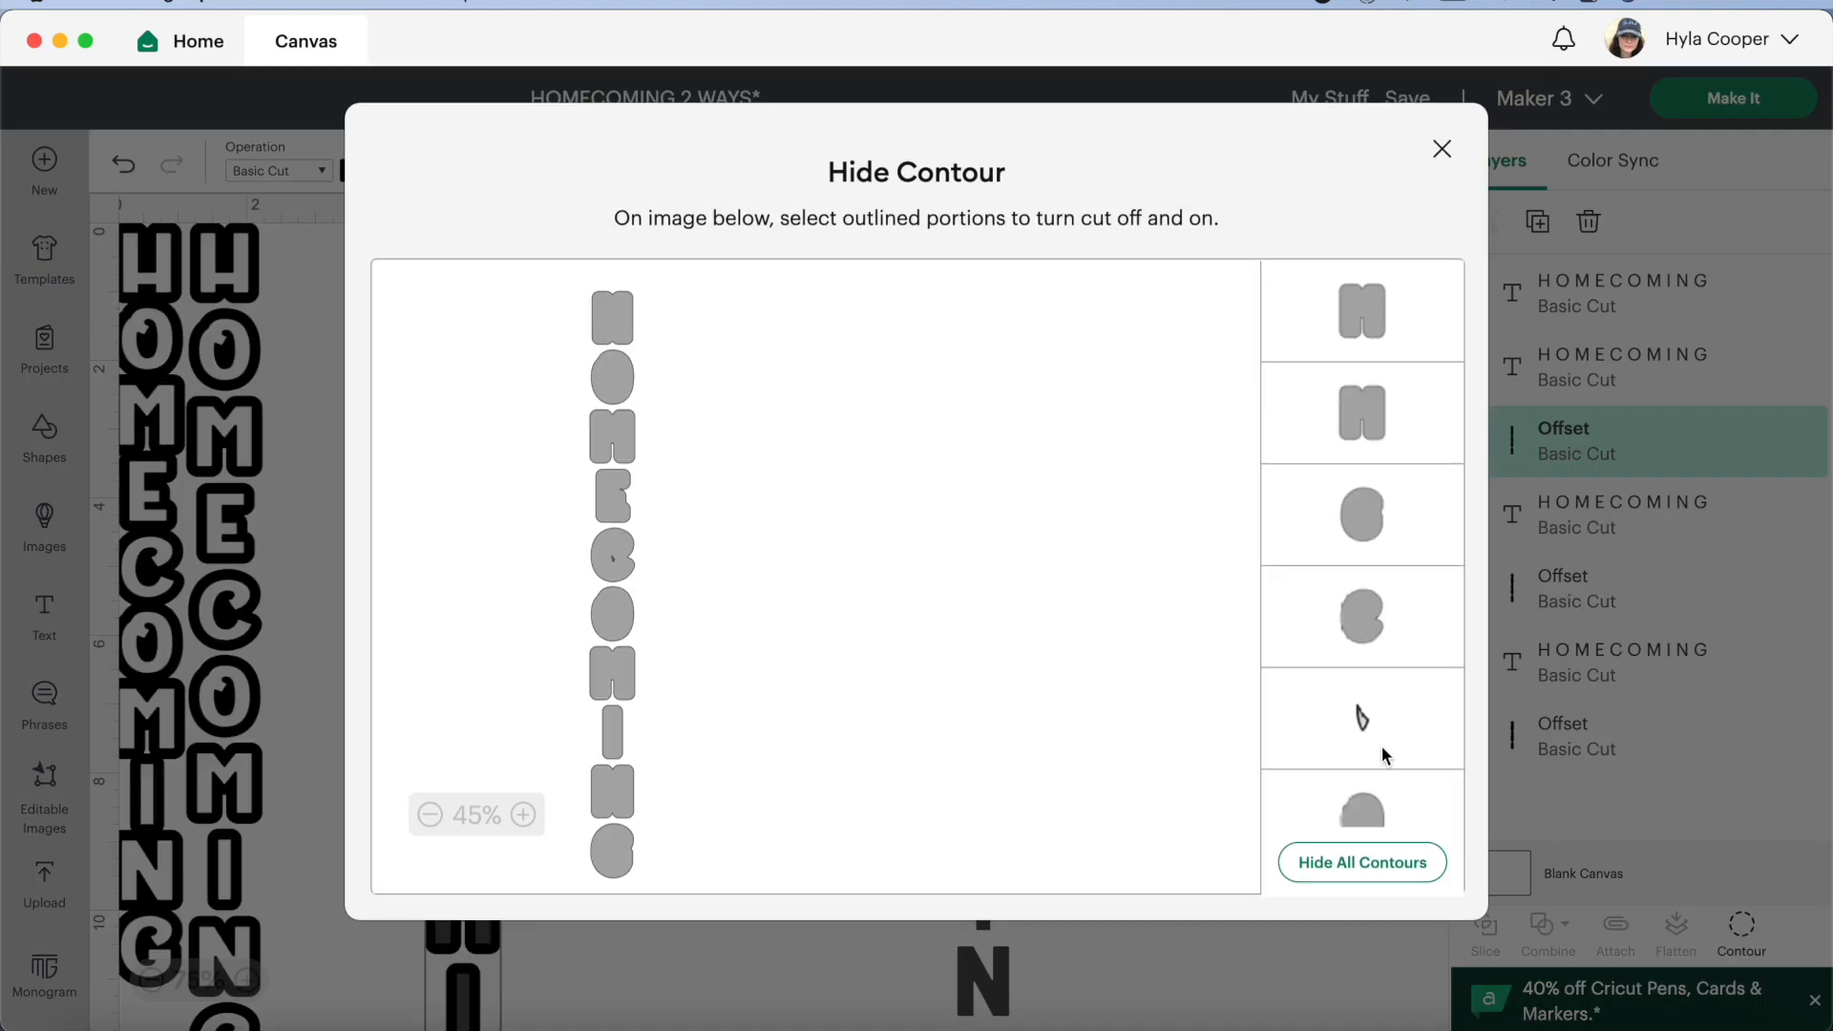
pyautogui.click(1359, 718)
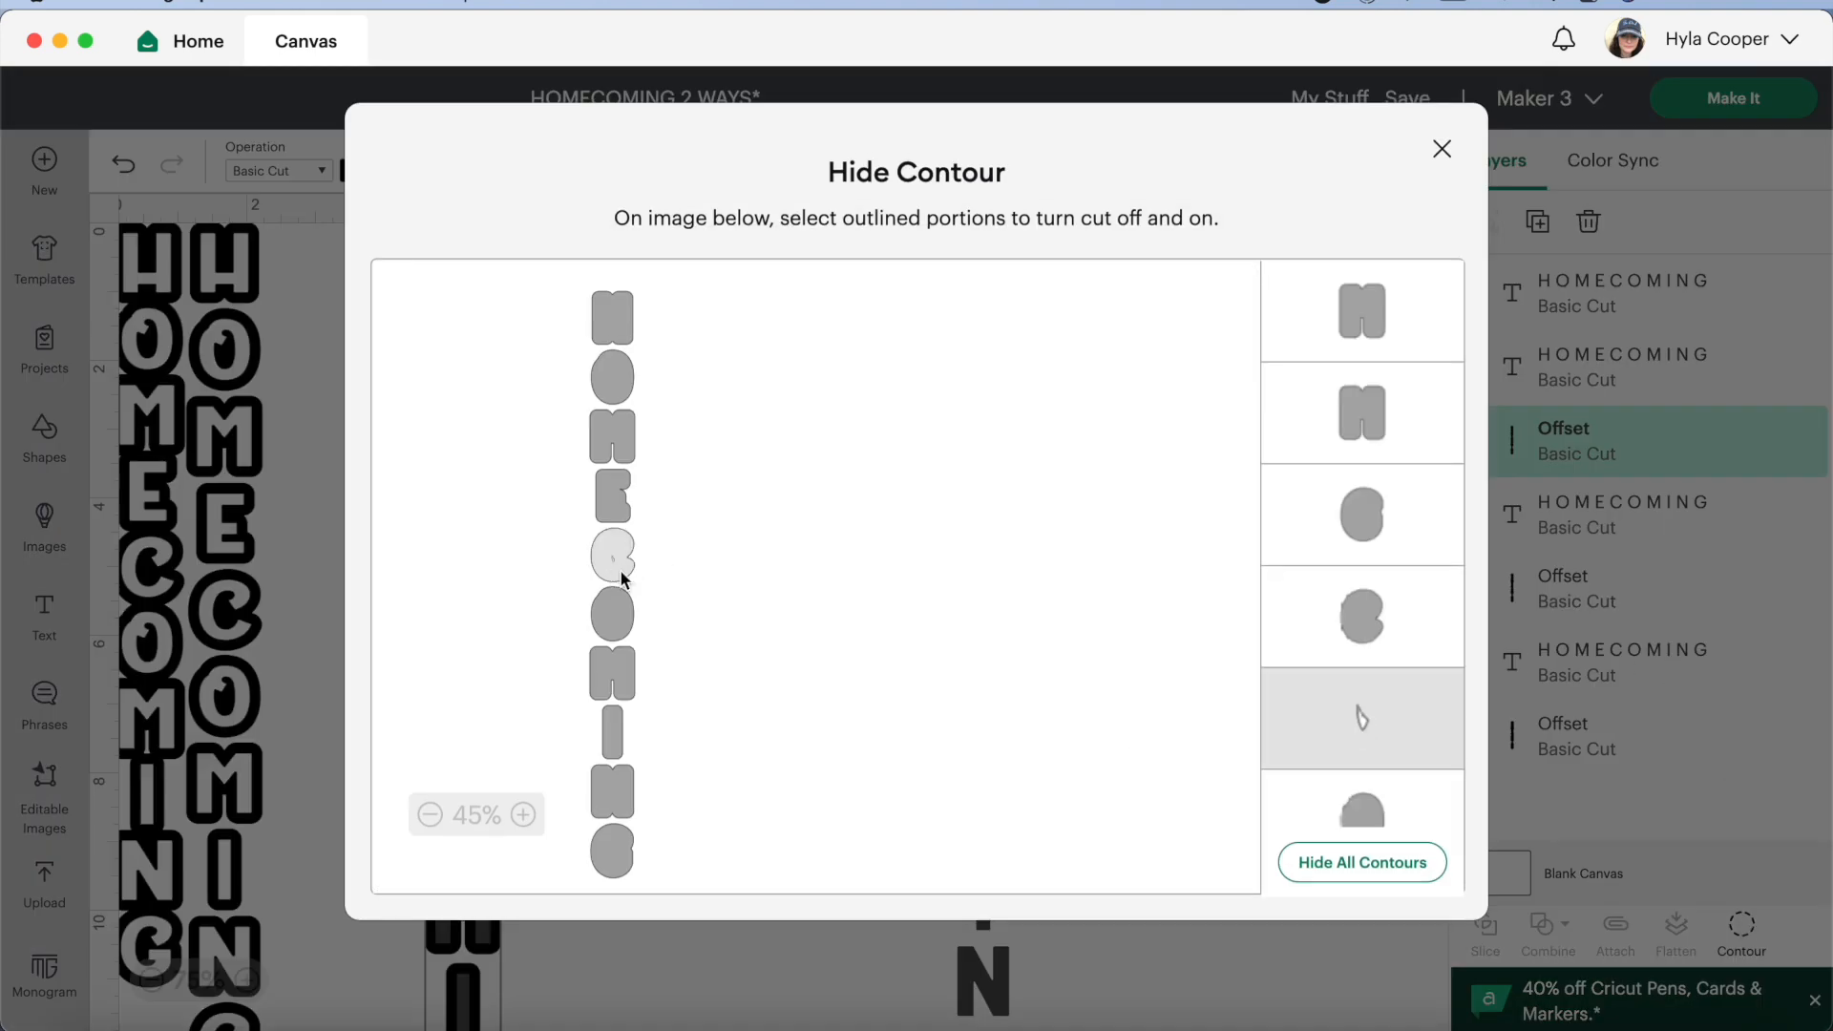
pyautogui.click(1442, 148)
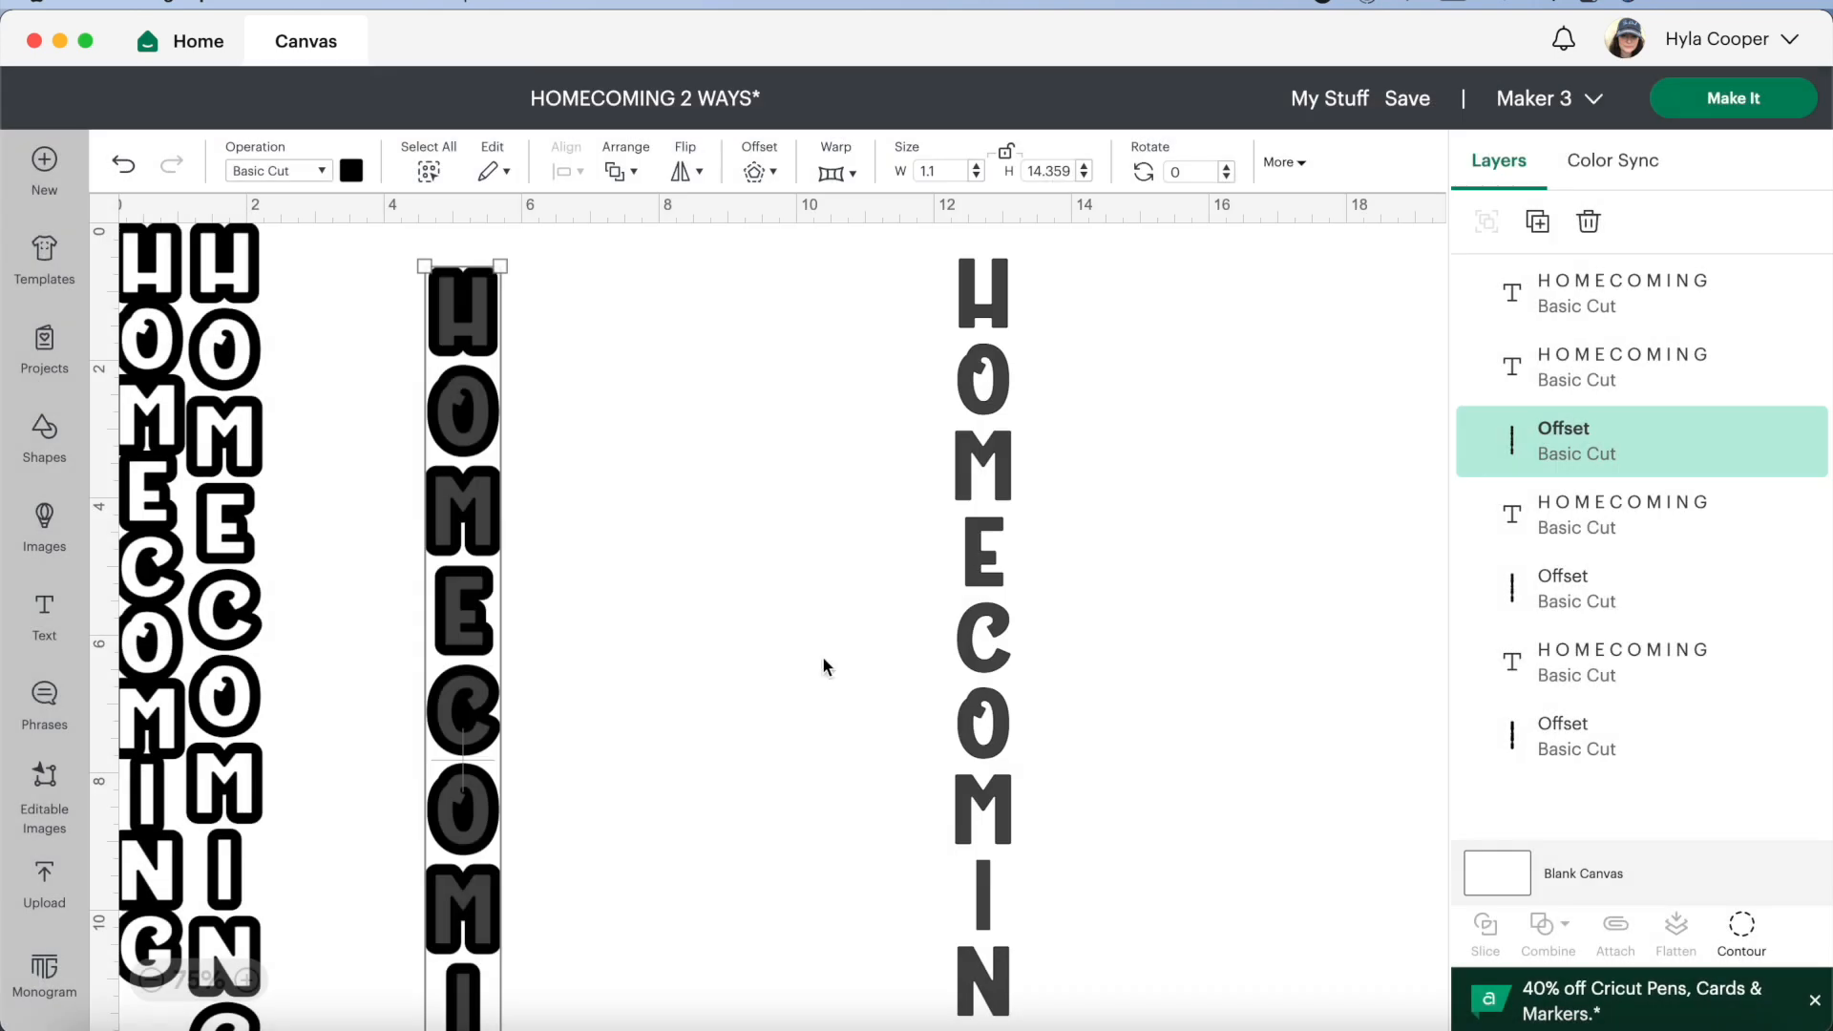
pyautogui.click(660, 623)
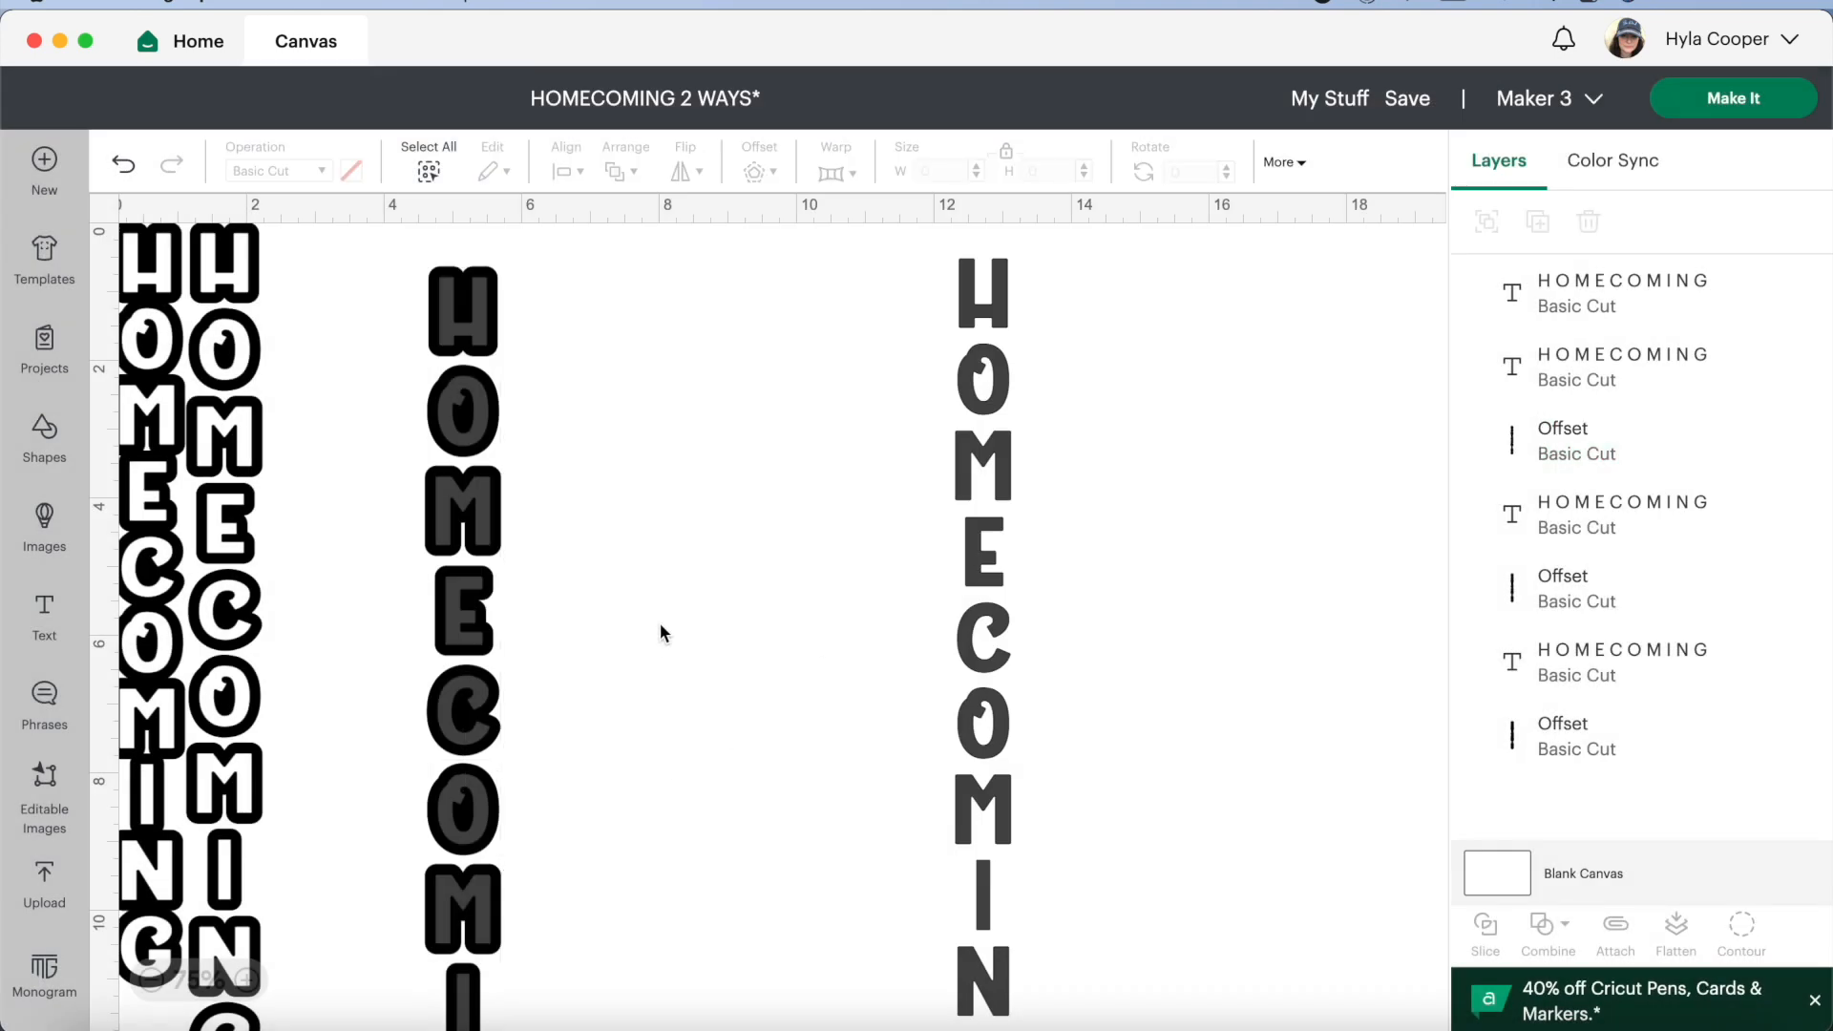
# Change the color of the widely spaced HOMECOMING text on top of its offset to white
pyautogui.click(480, 609)
pyautogui.click(353, 171)
pyautogui.click(413, 295)
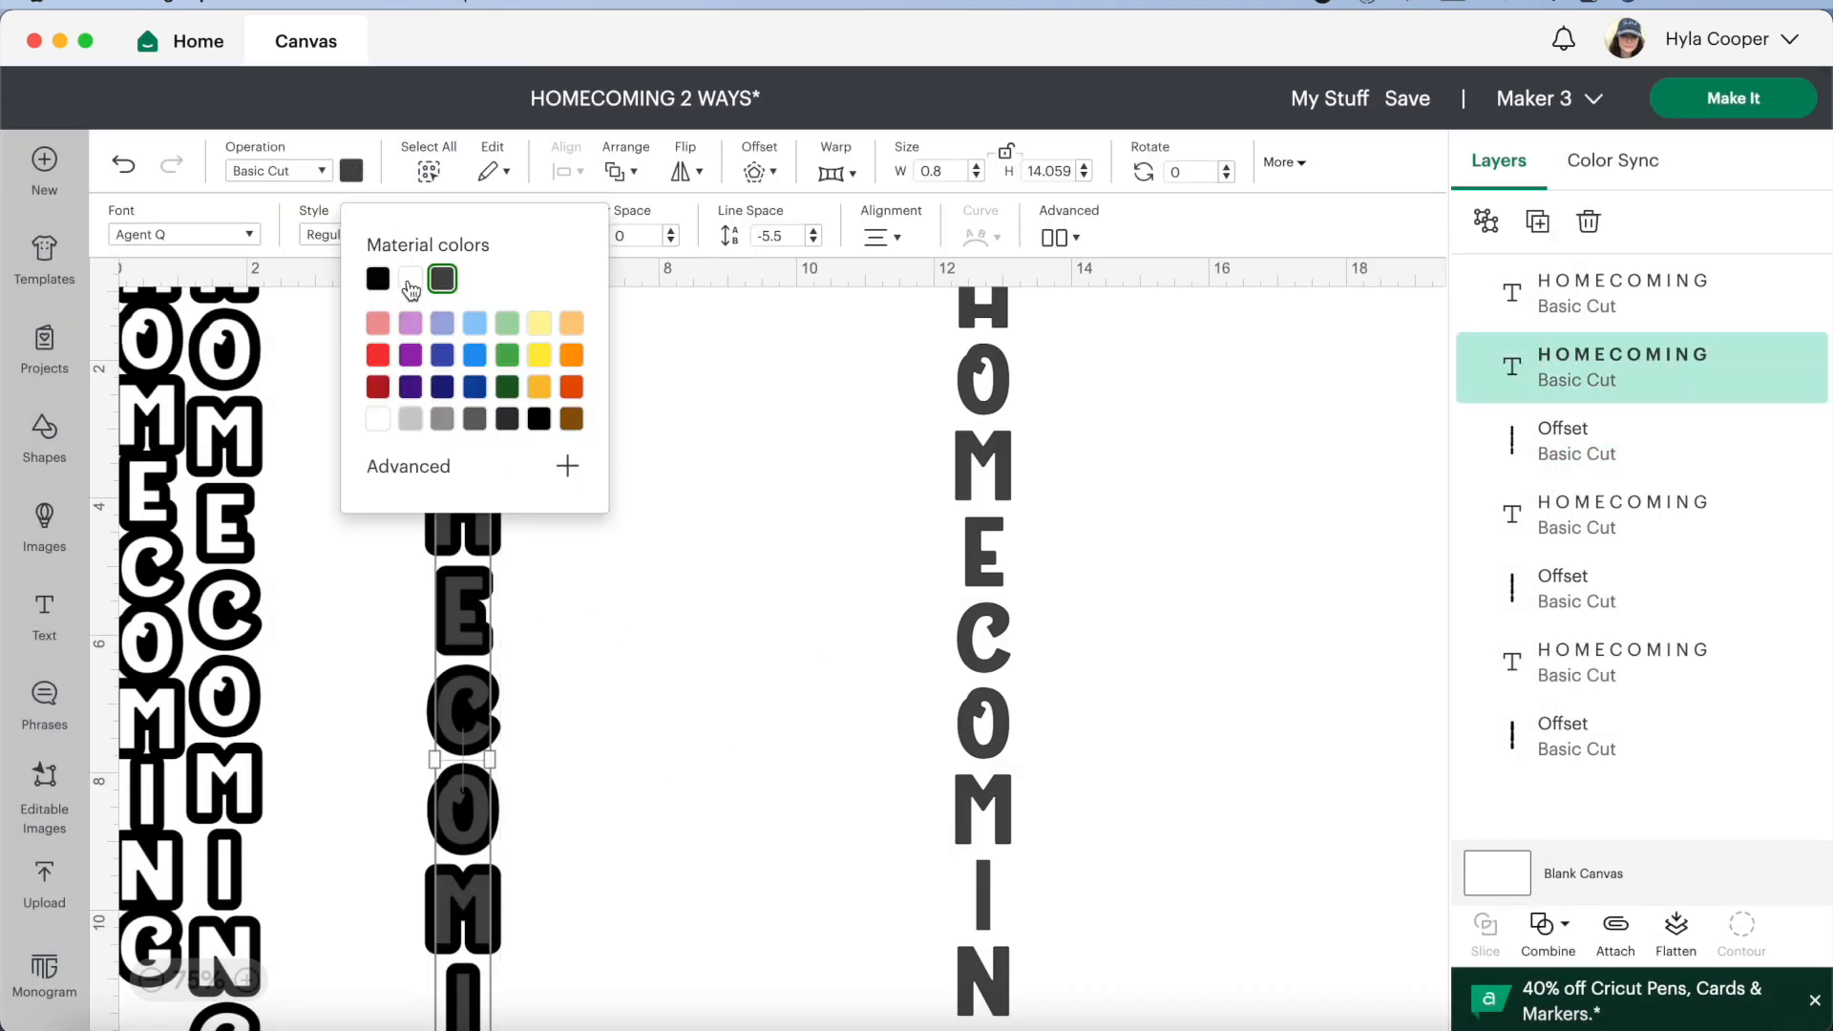
pyautogui.click(724, 657)
# Move the widely spaced text together with its offset directly beside the two existing outlined designs, flush with the canvas's upper edge
pyautogui.moveTo(460, 802); pyautogui.dragTo(304, 746)
pyautogui.click(712, 808)
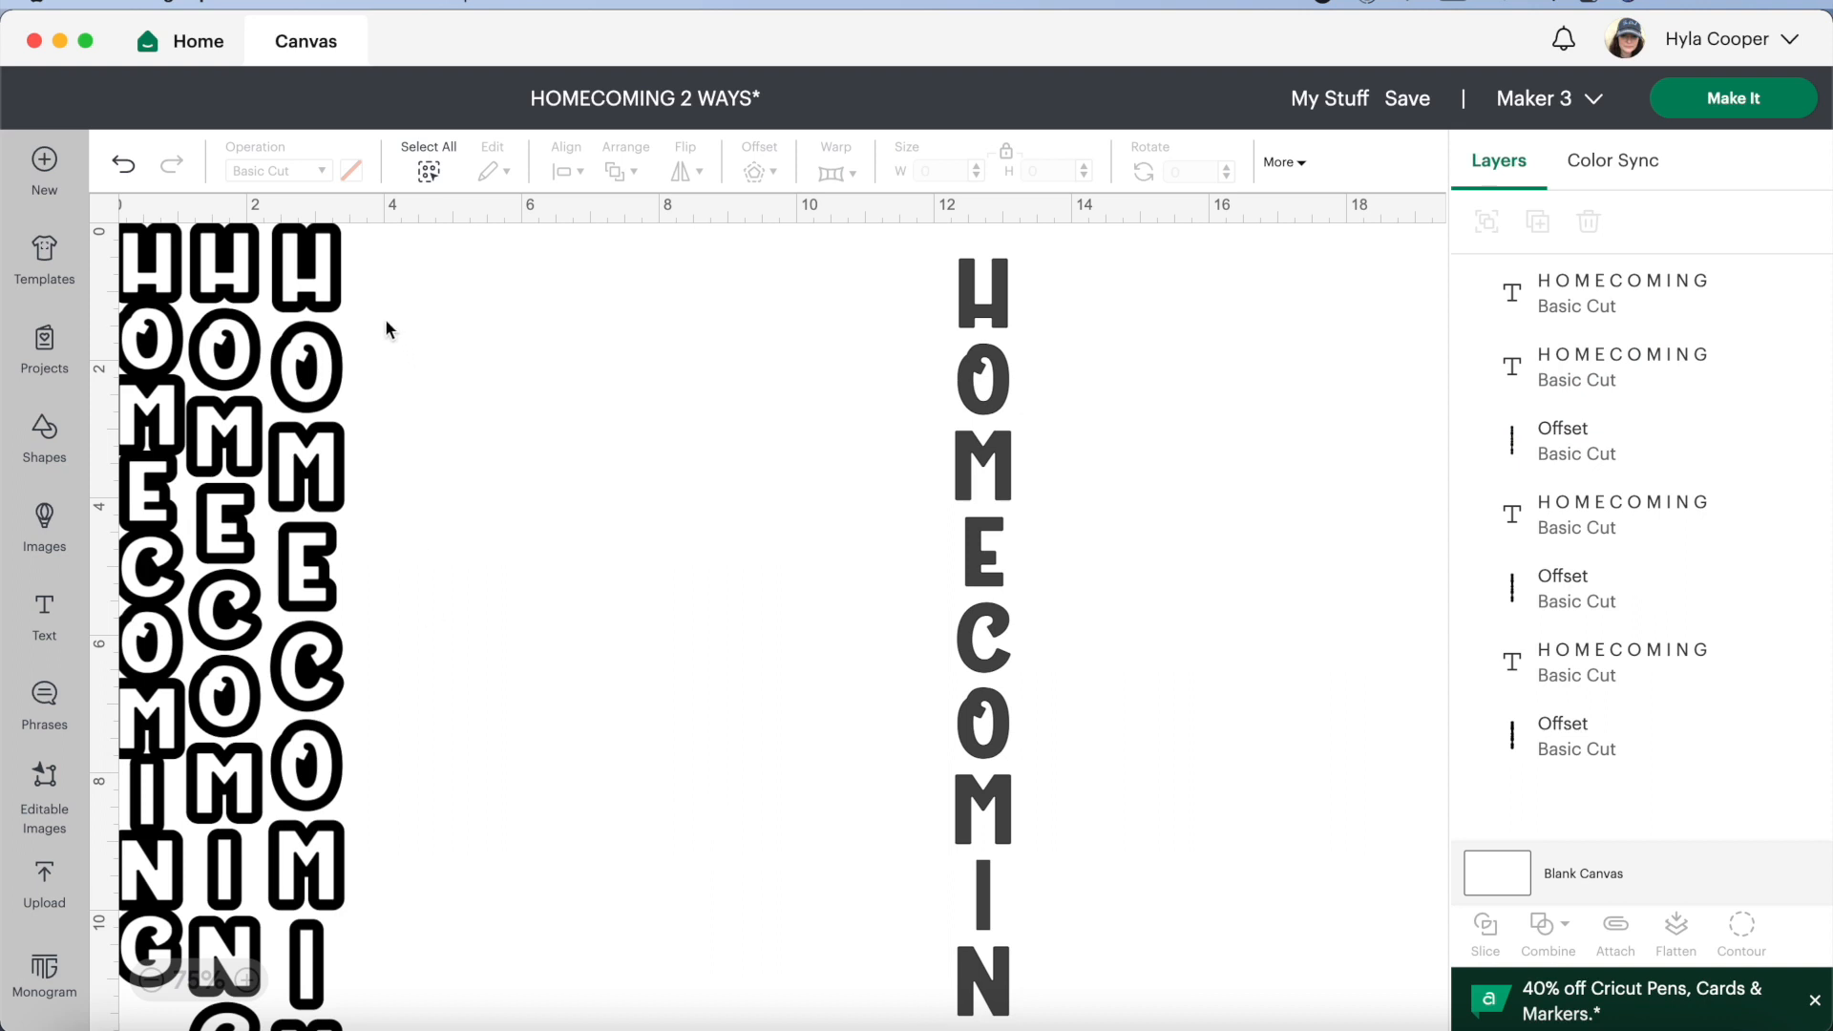
pyautogui.moveTo(374, 306); pyautogui.dragTo(320, 778)
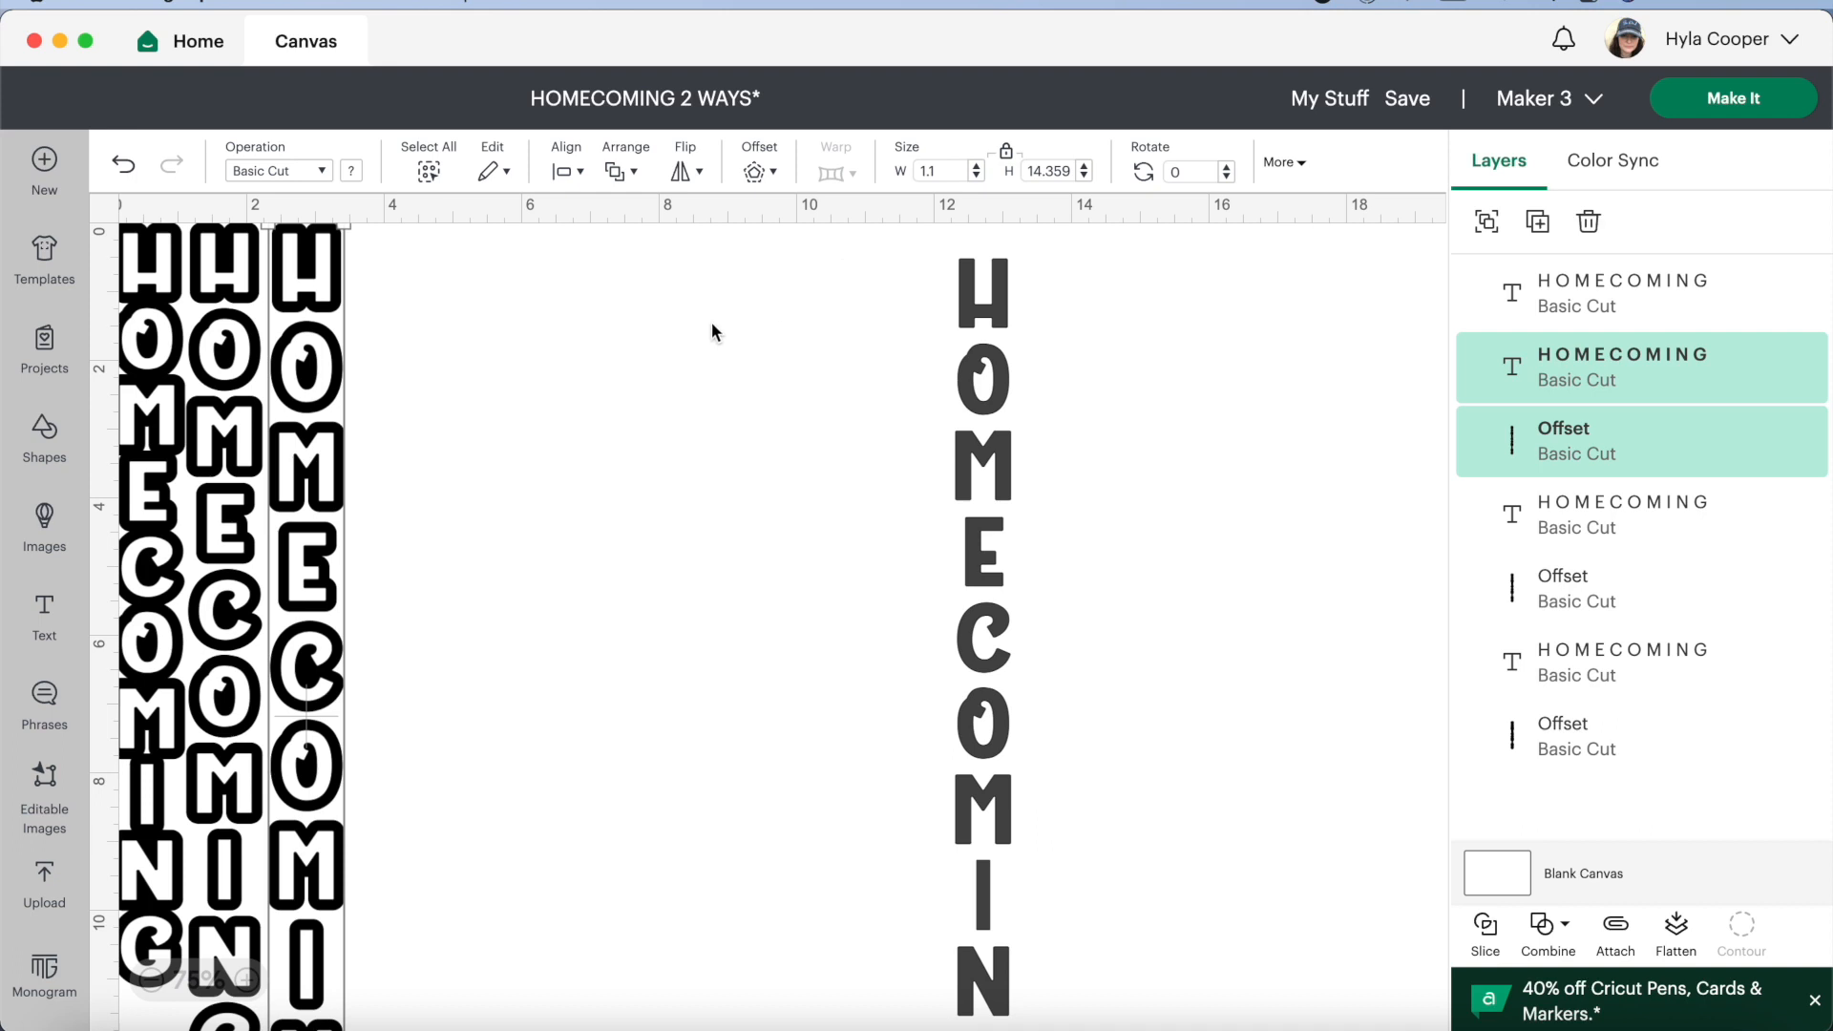
pyautogui.click(500, 498)
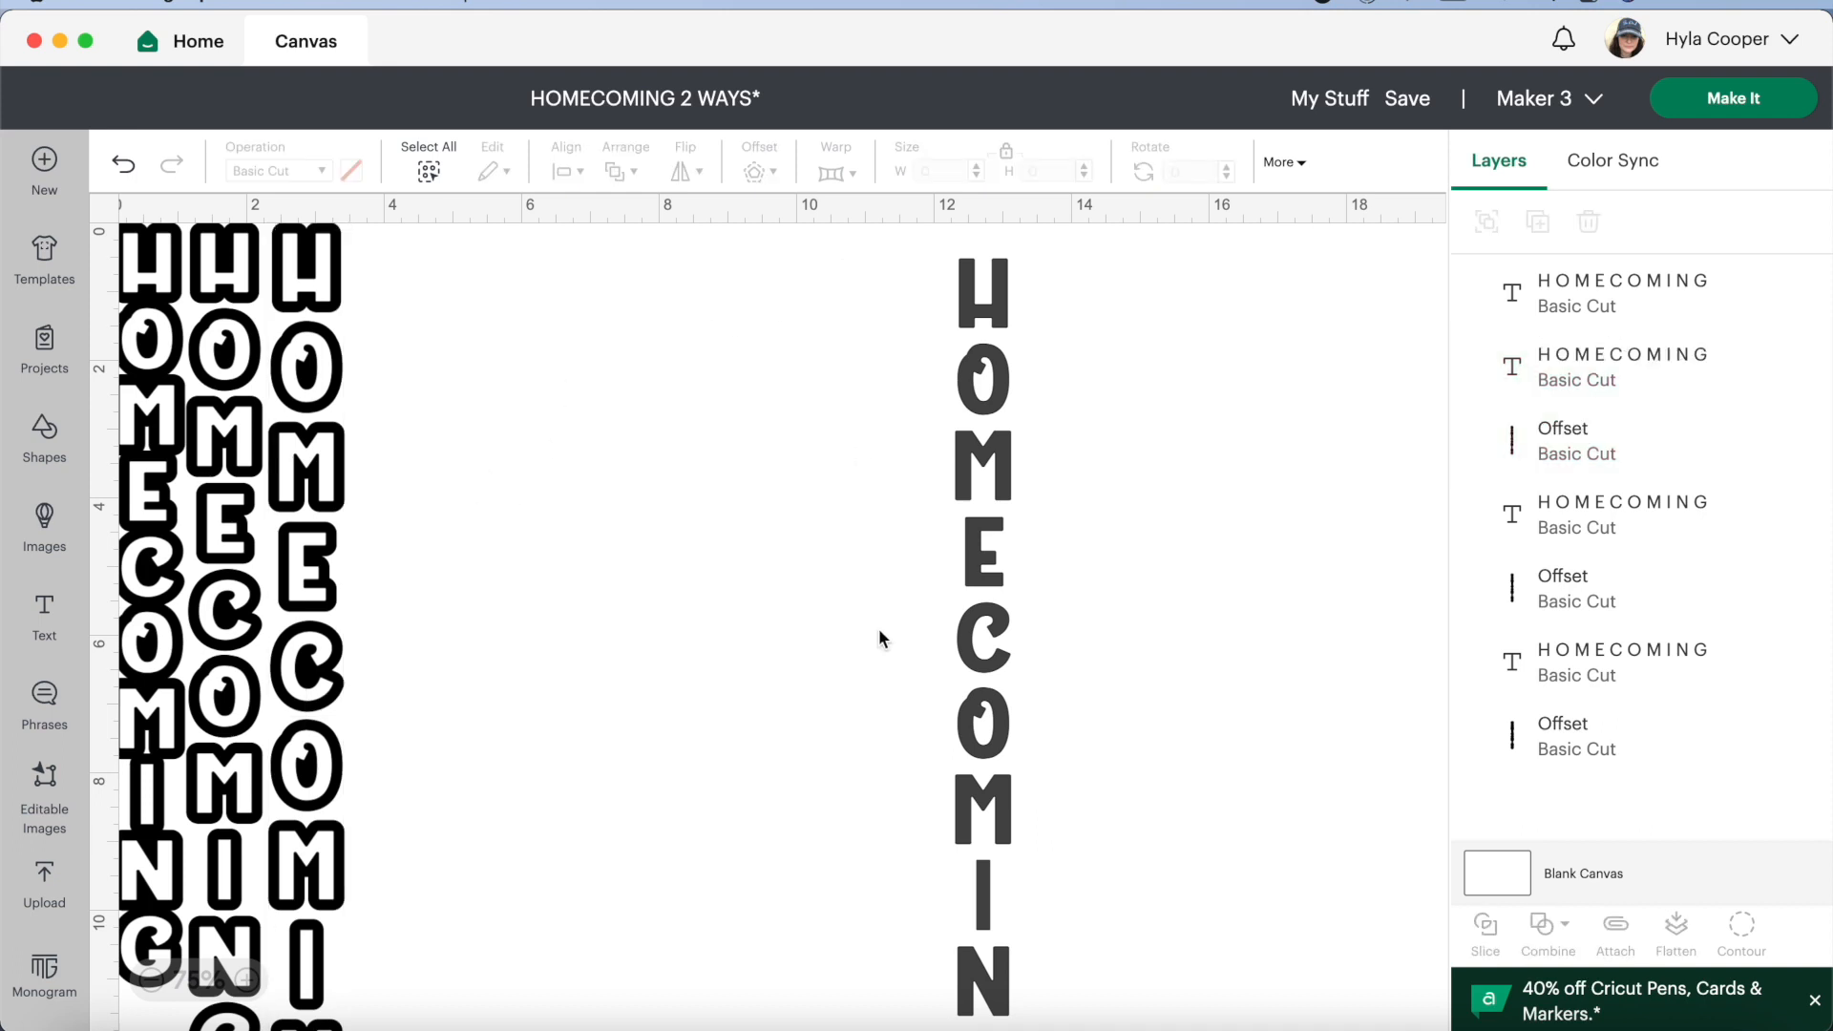
# Move the remaining dark HOMECOMING text closer to the outlined designs and change its color to white
pyautogui.moveTo(908, 408); pyautogui.dragTo(444, 781)
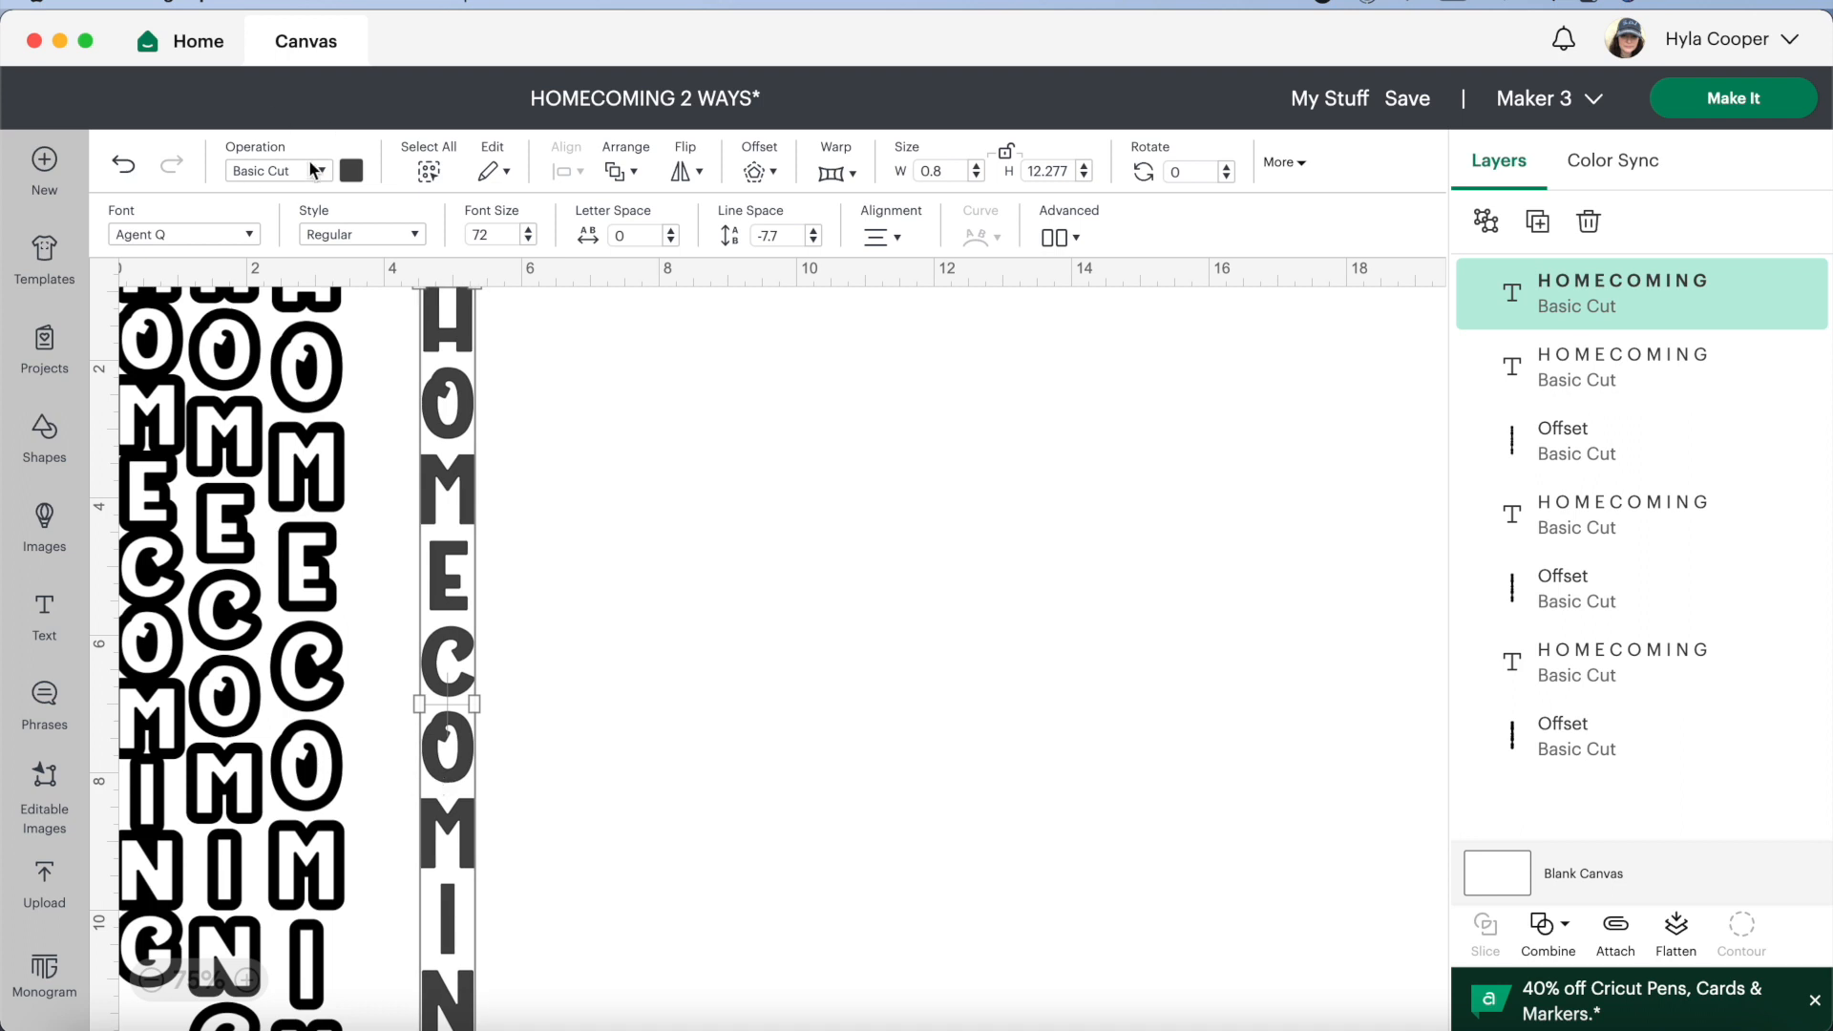
pyautogui.click(351, 170)
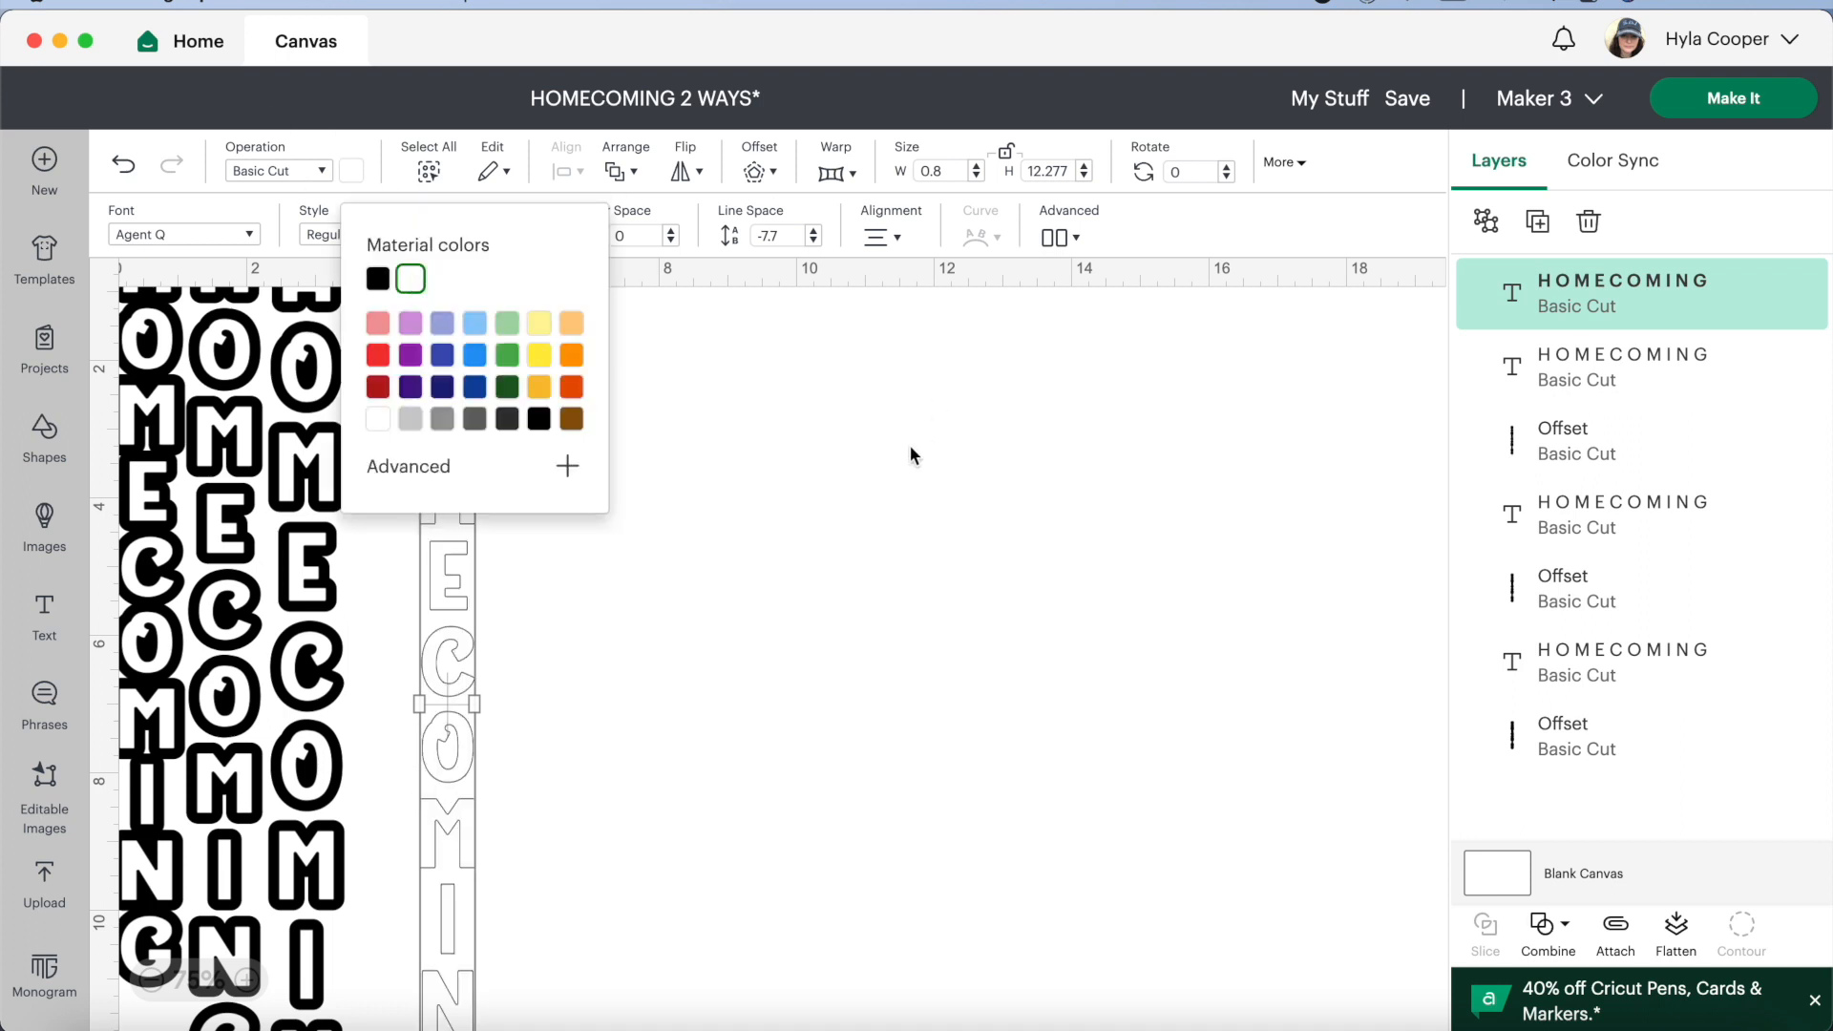
# Add a 0.15 in welded offset with rounded corners around the more tightly spaced white HOMECOMING text
pyautogui.click(753, 177)
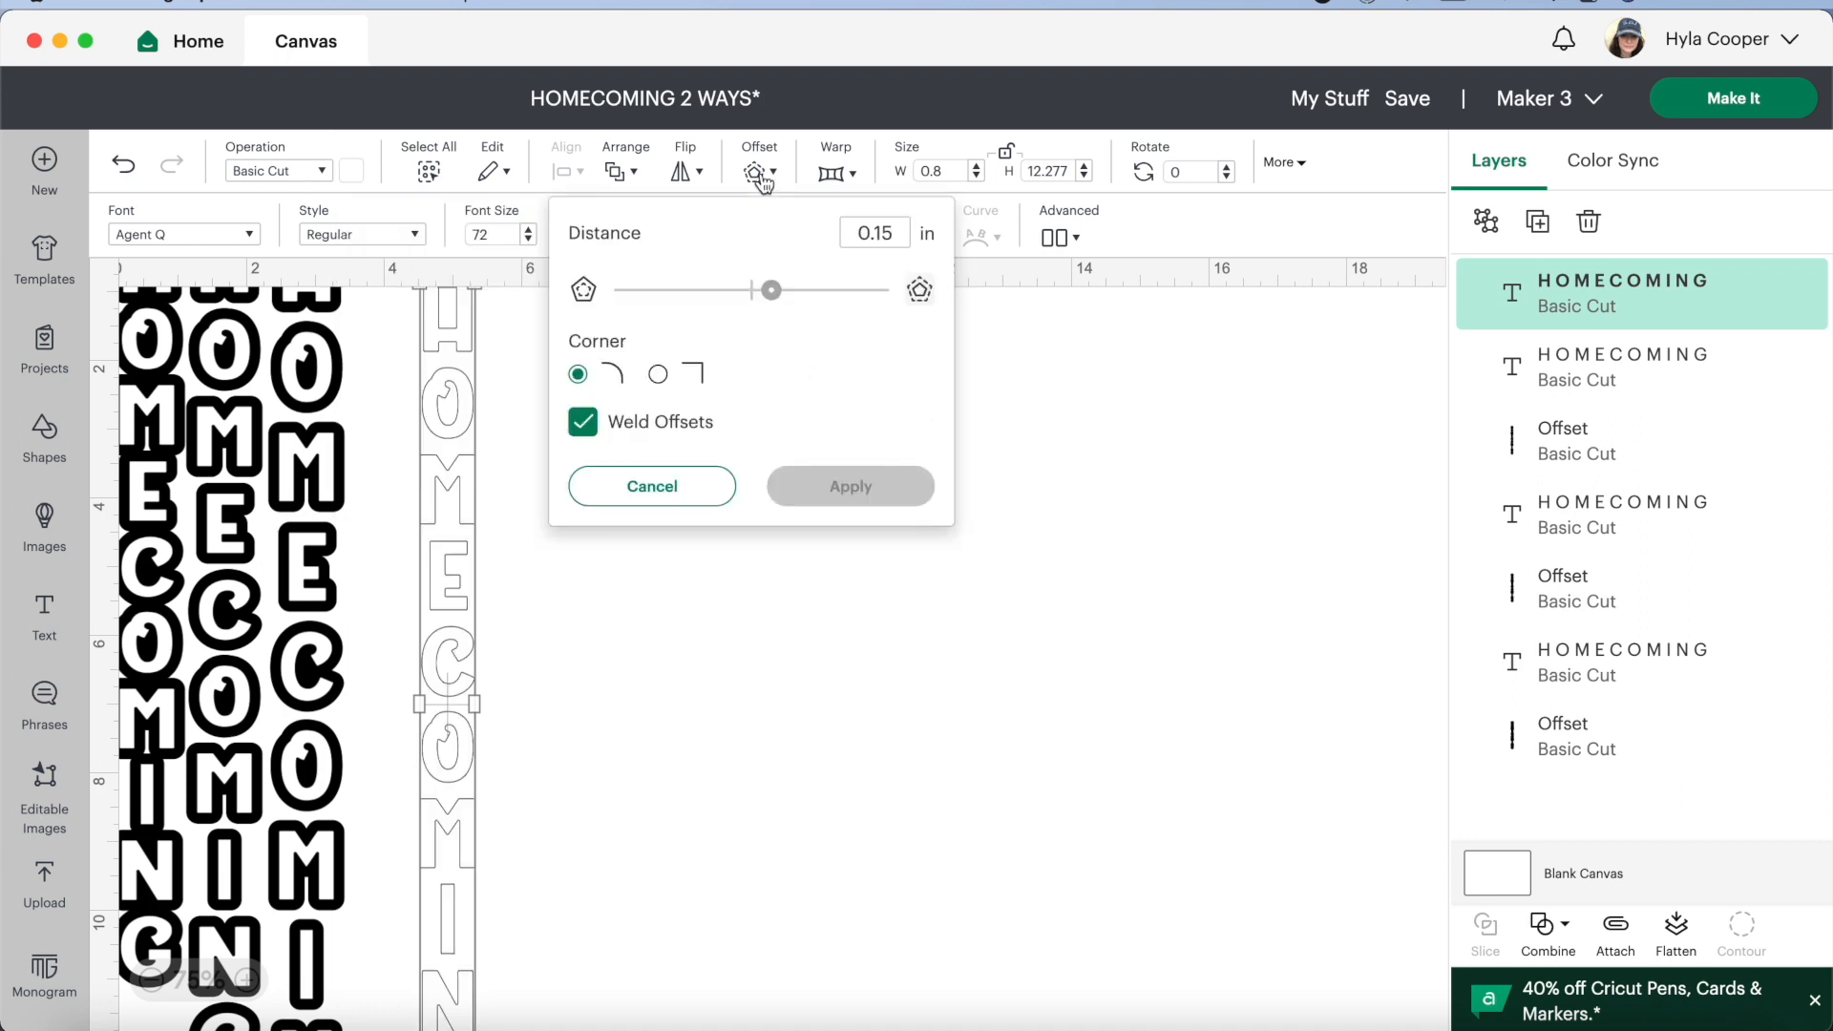
pyautogui.click(884, 514)
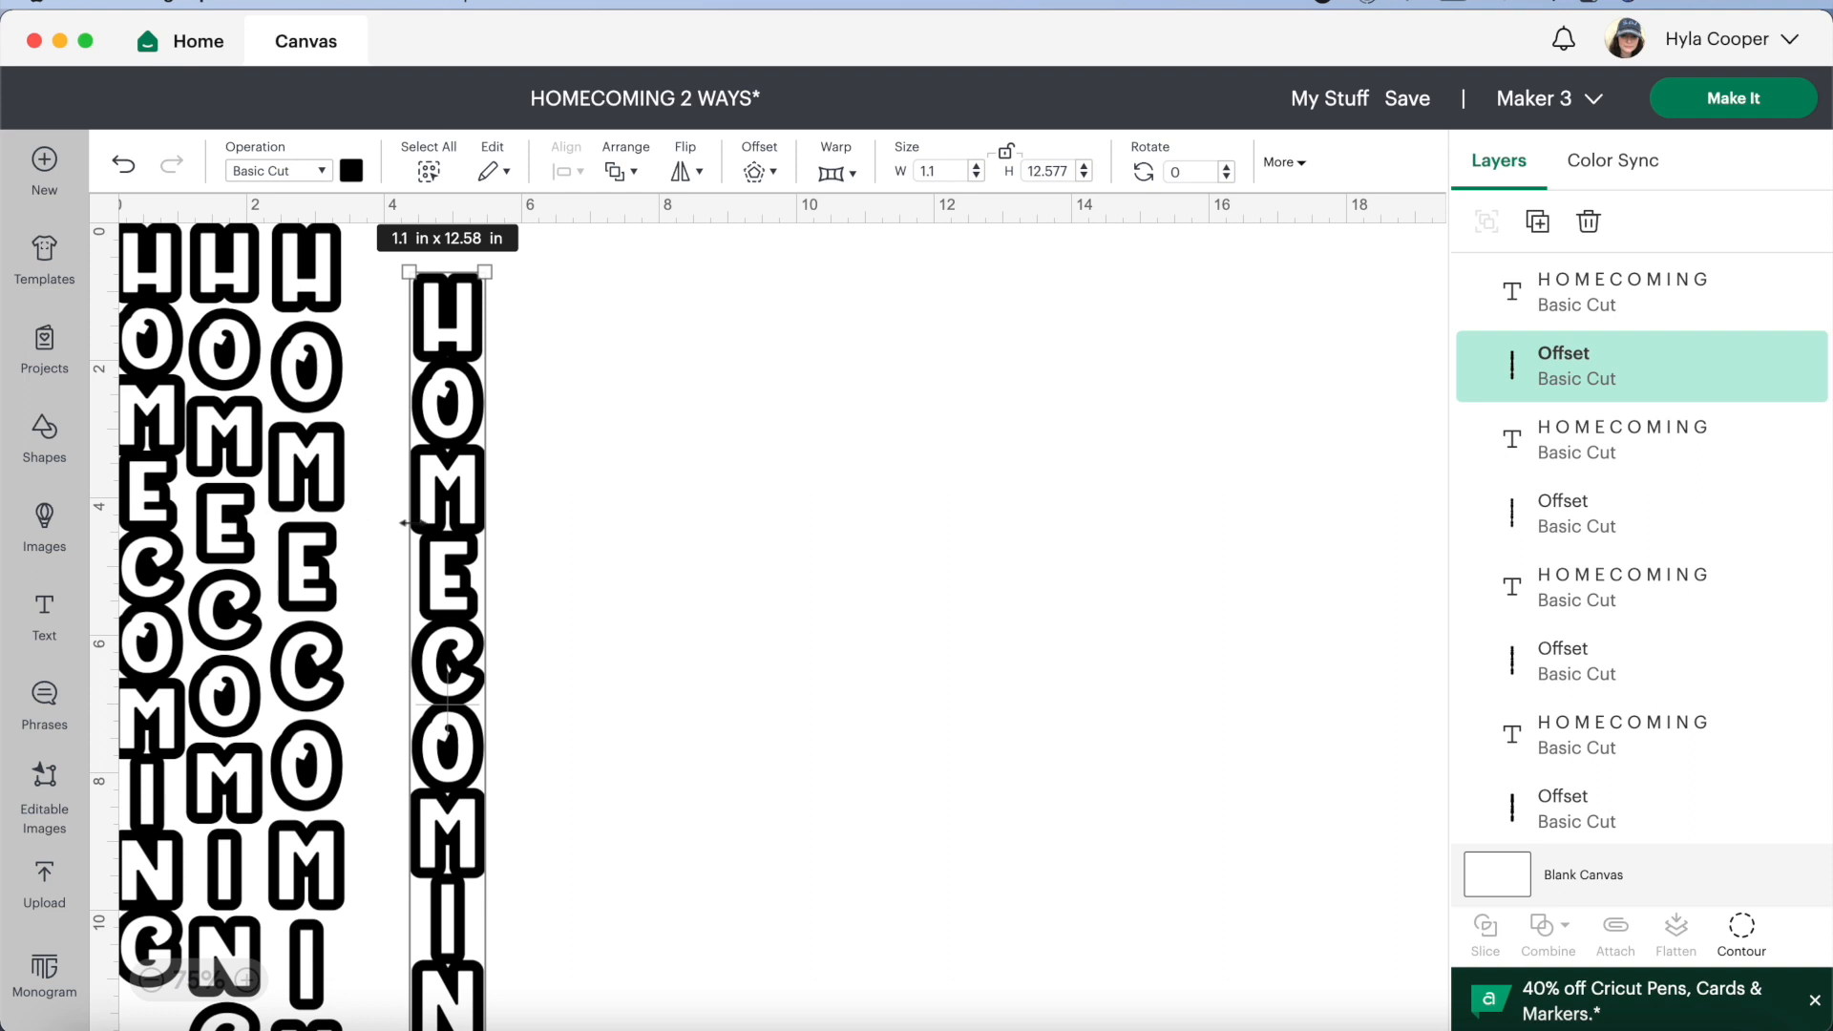
# Hide the small triangular gaps between letters and the sliver inside the C in the tightly spaced design's offset, keeping the M openings
pyautogui.click(152, 983)
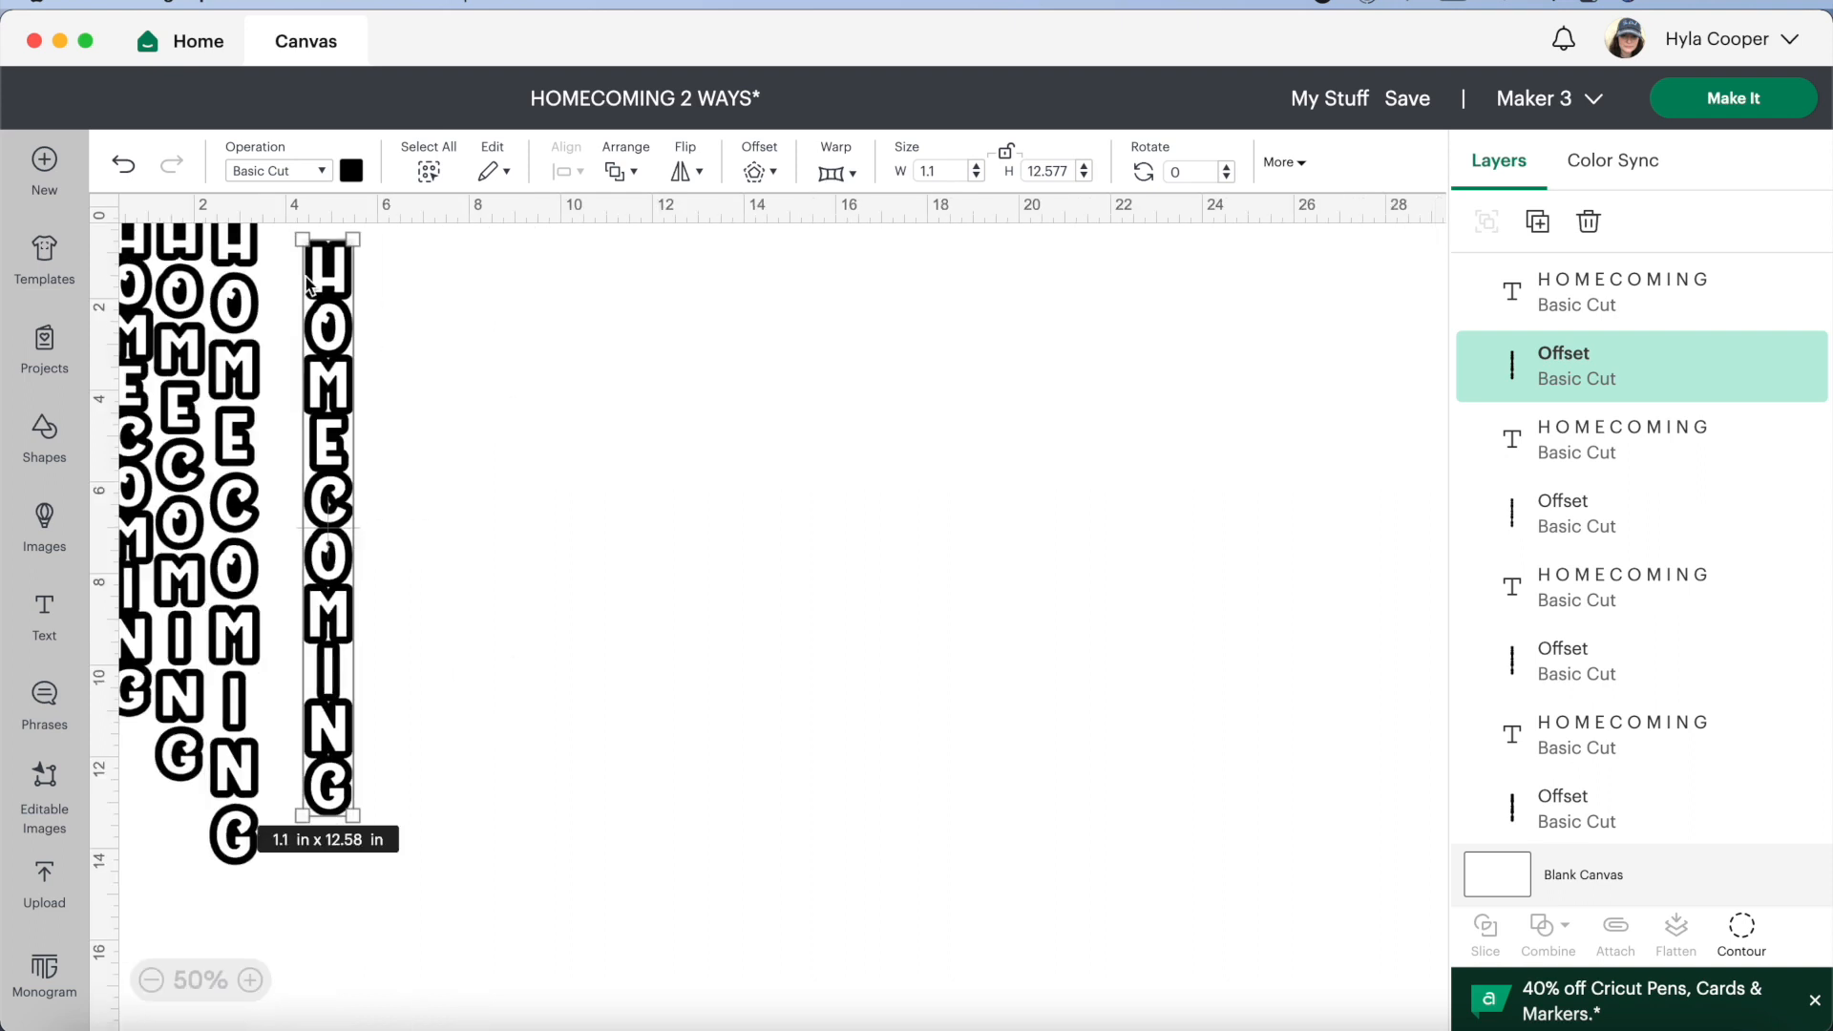
pyautogui.click(137, 199)
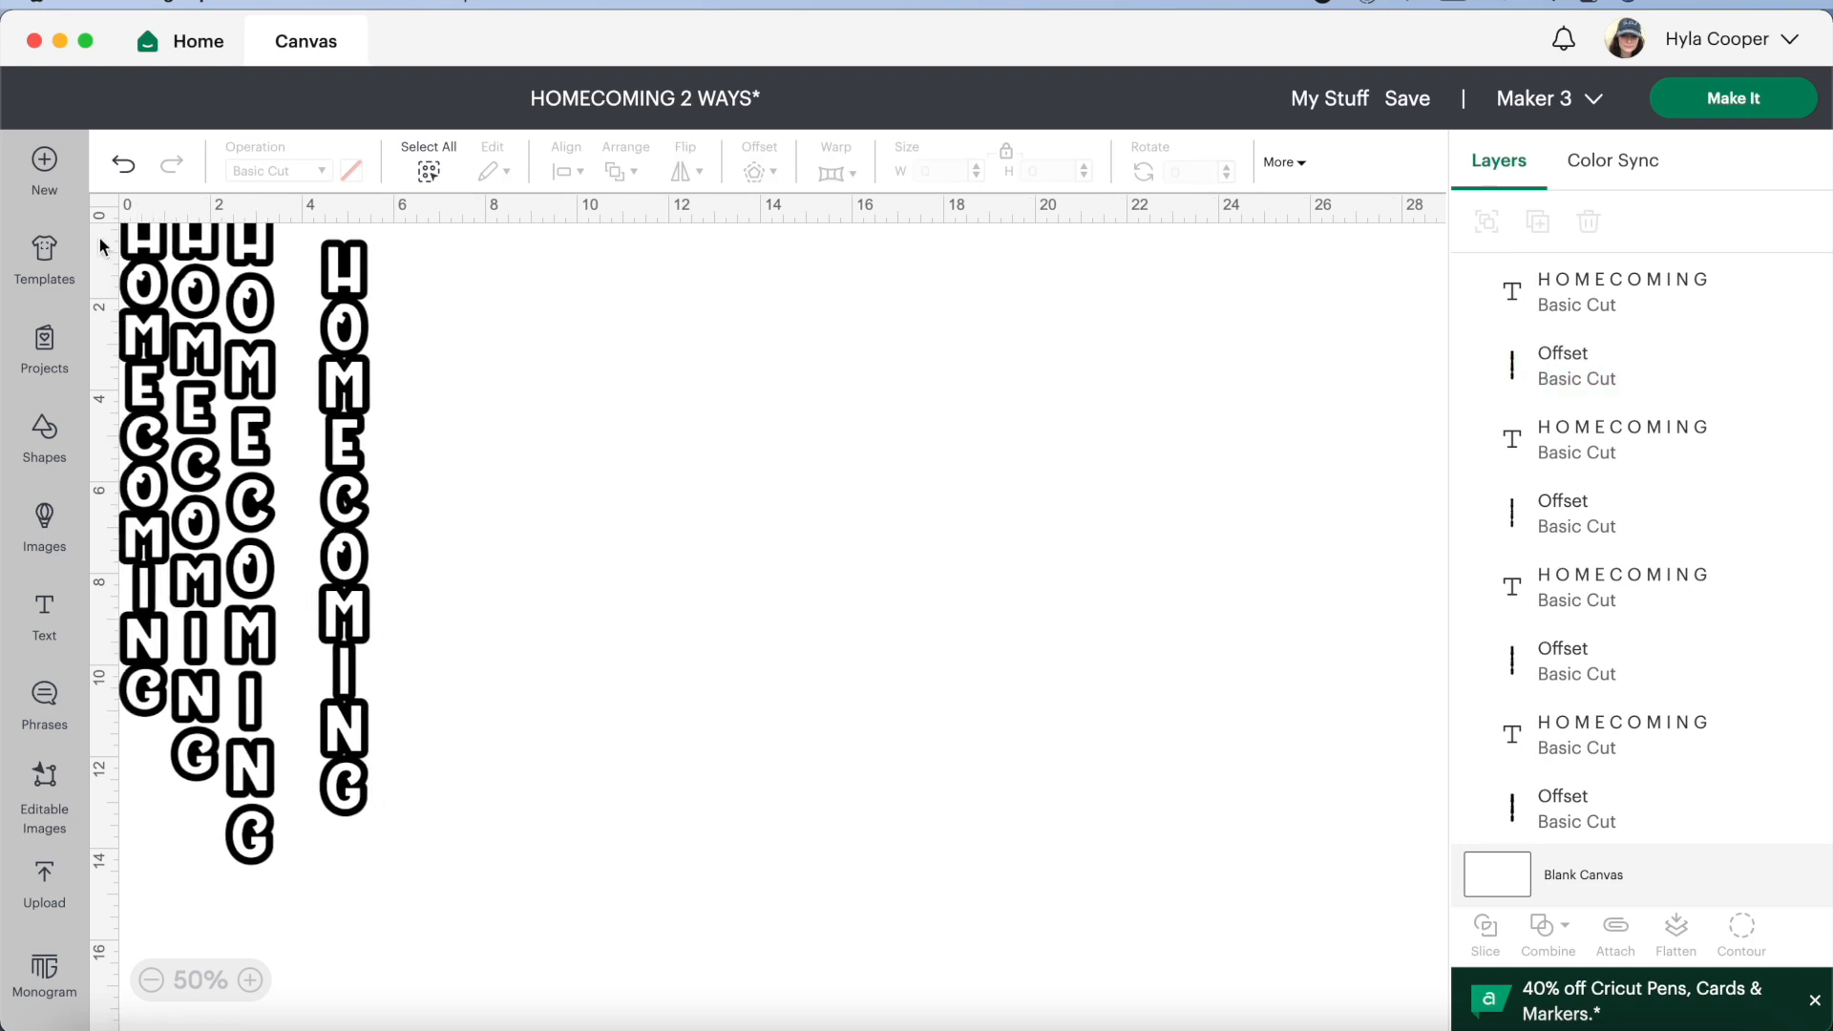
pyautogui.scroll(1, 100, 246)
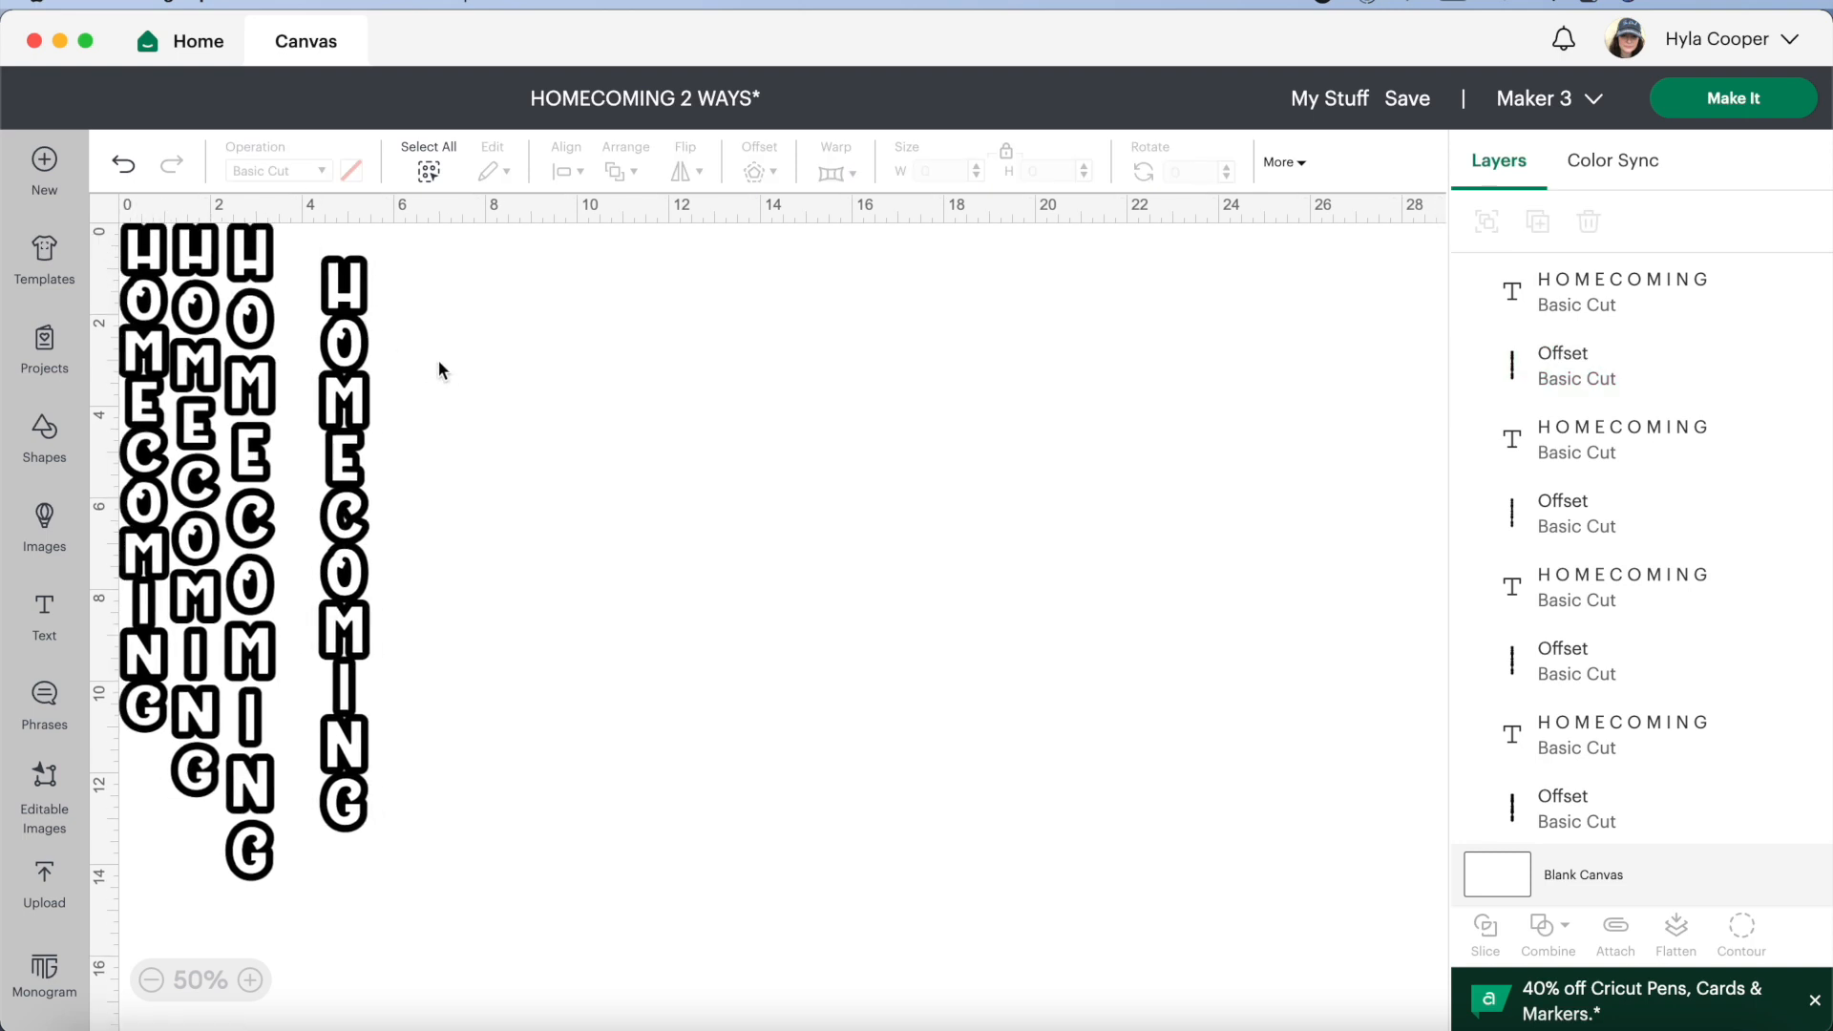
pyautogui.moveTo(420, 327); pyautogui.dragTo(338, 647)
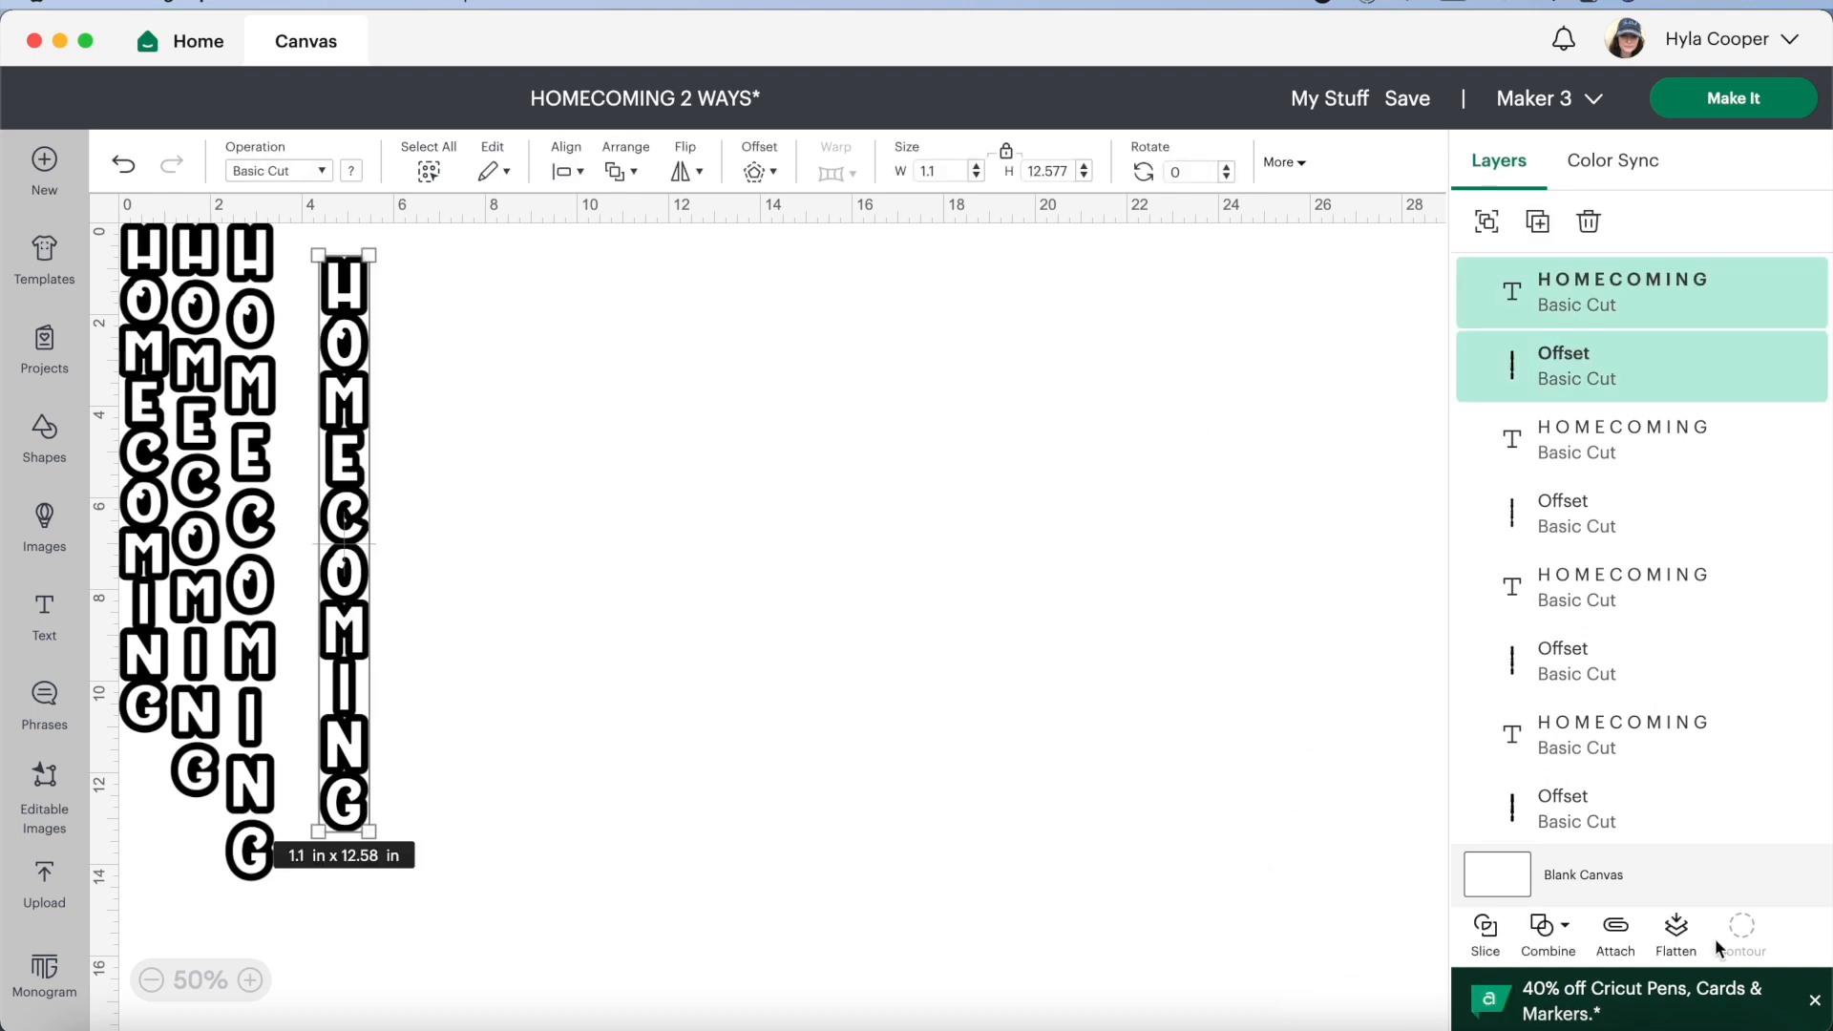
pyautogui.click(554, 702)
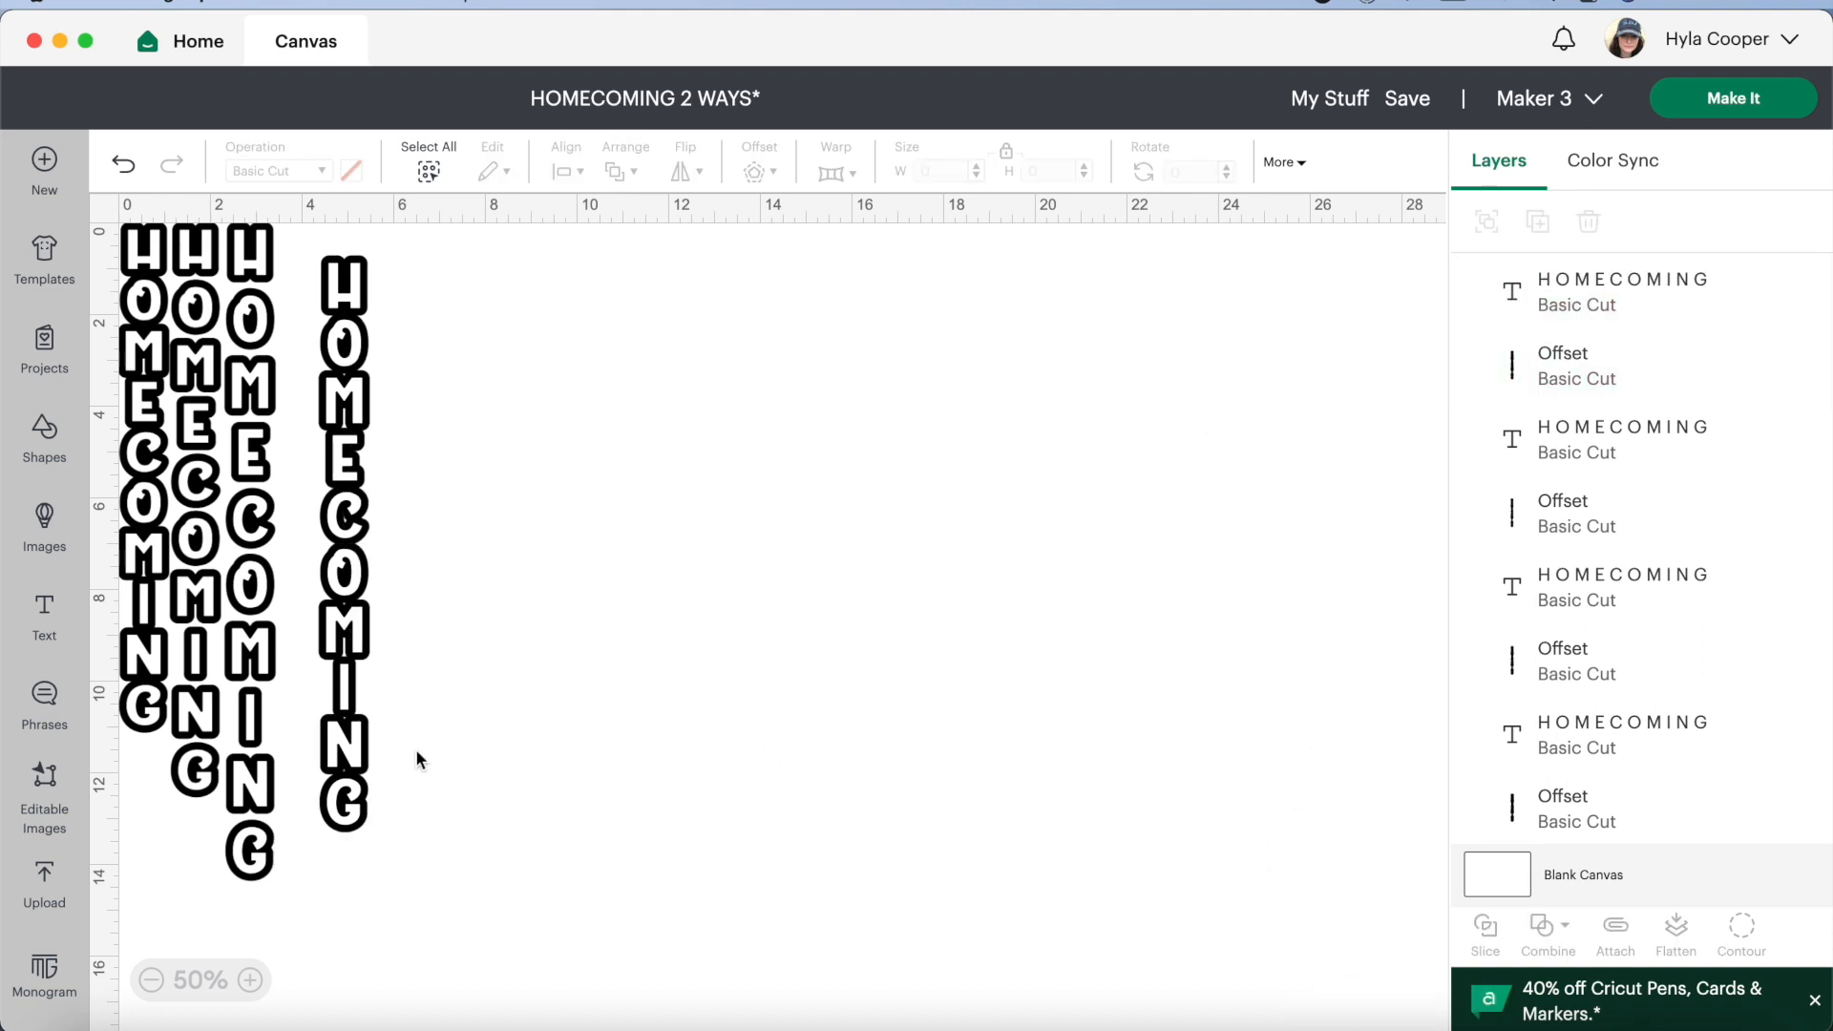
pyautogui.click(367, 819)
pyautogui.click(1742, 930)
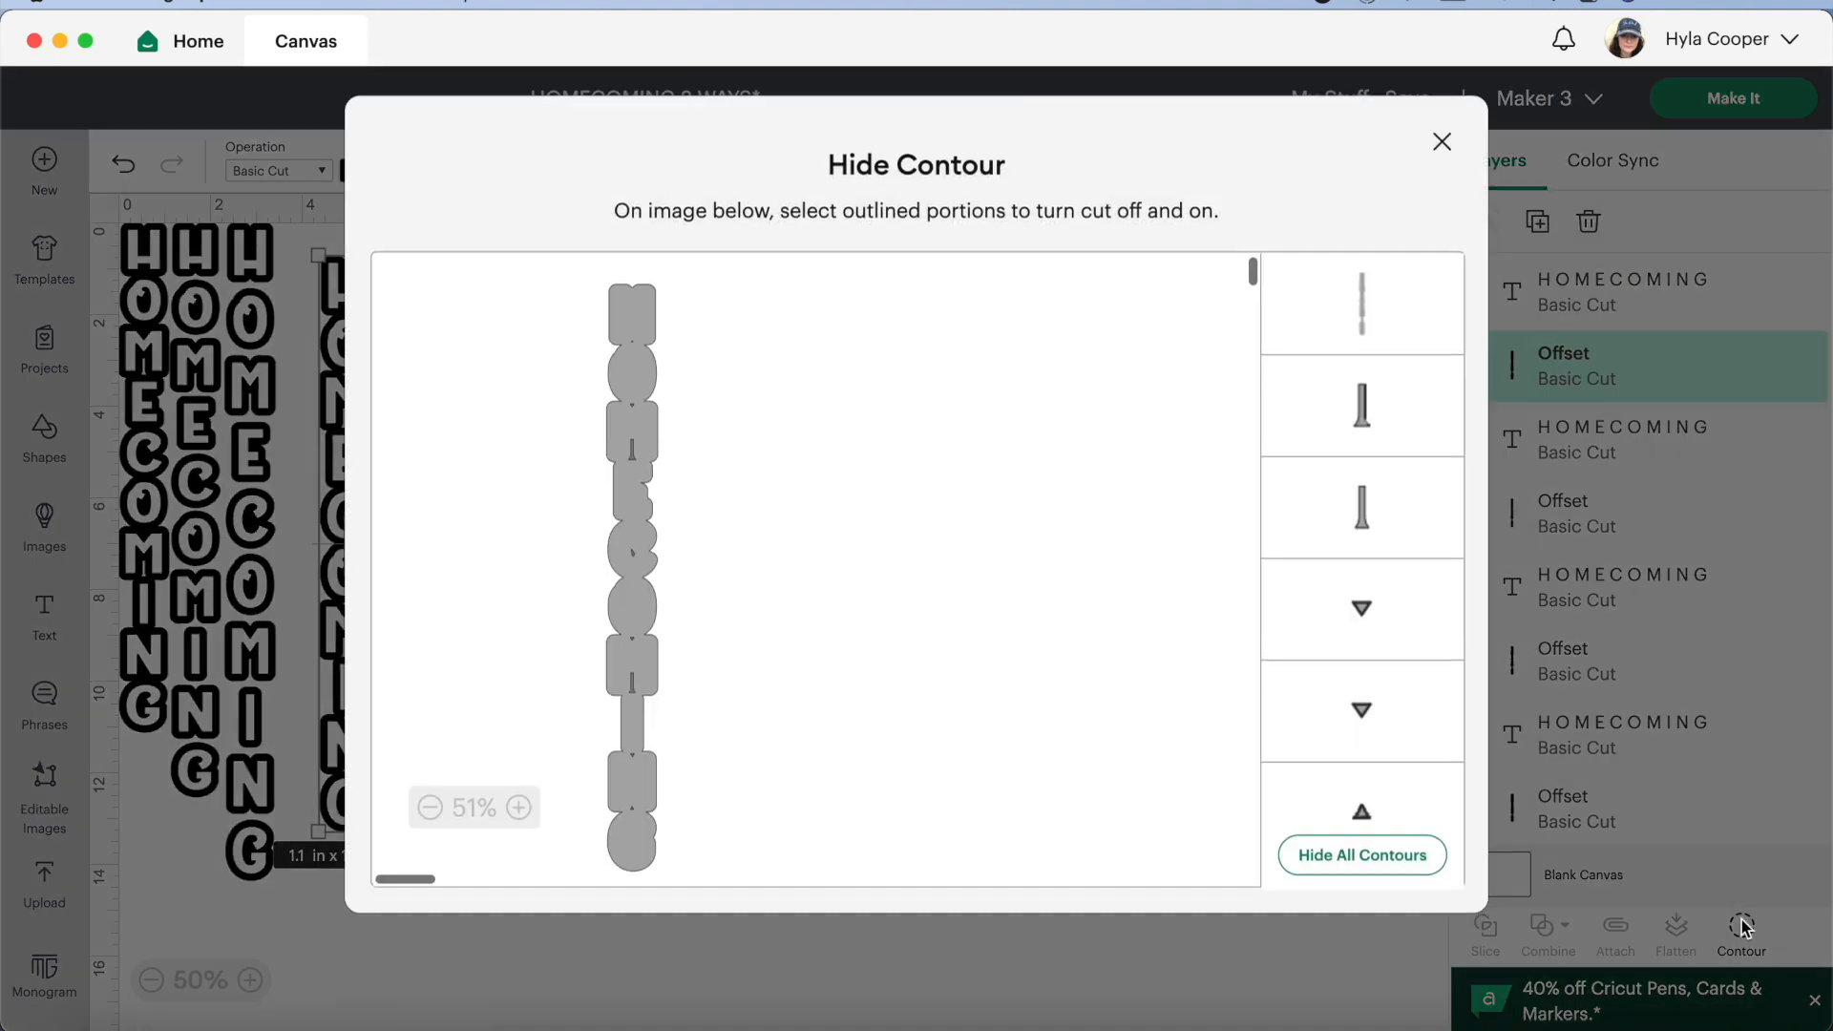
pyautogui.click(1363, 728)
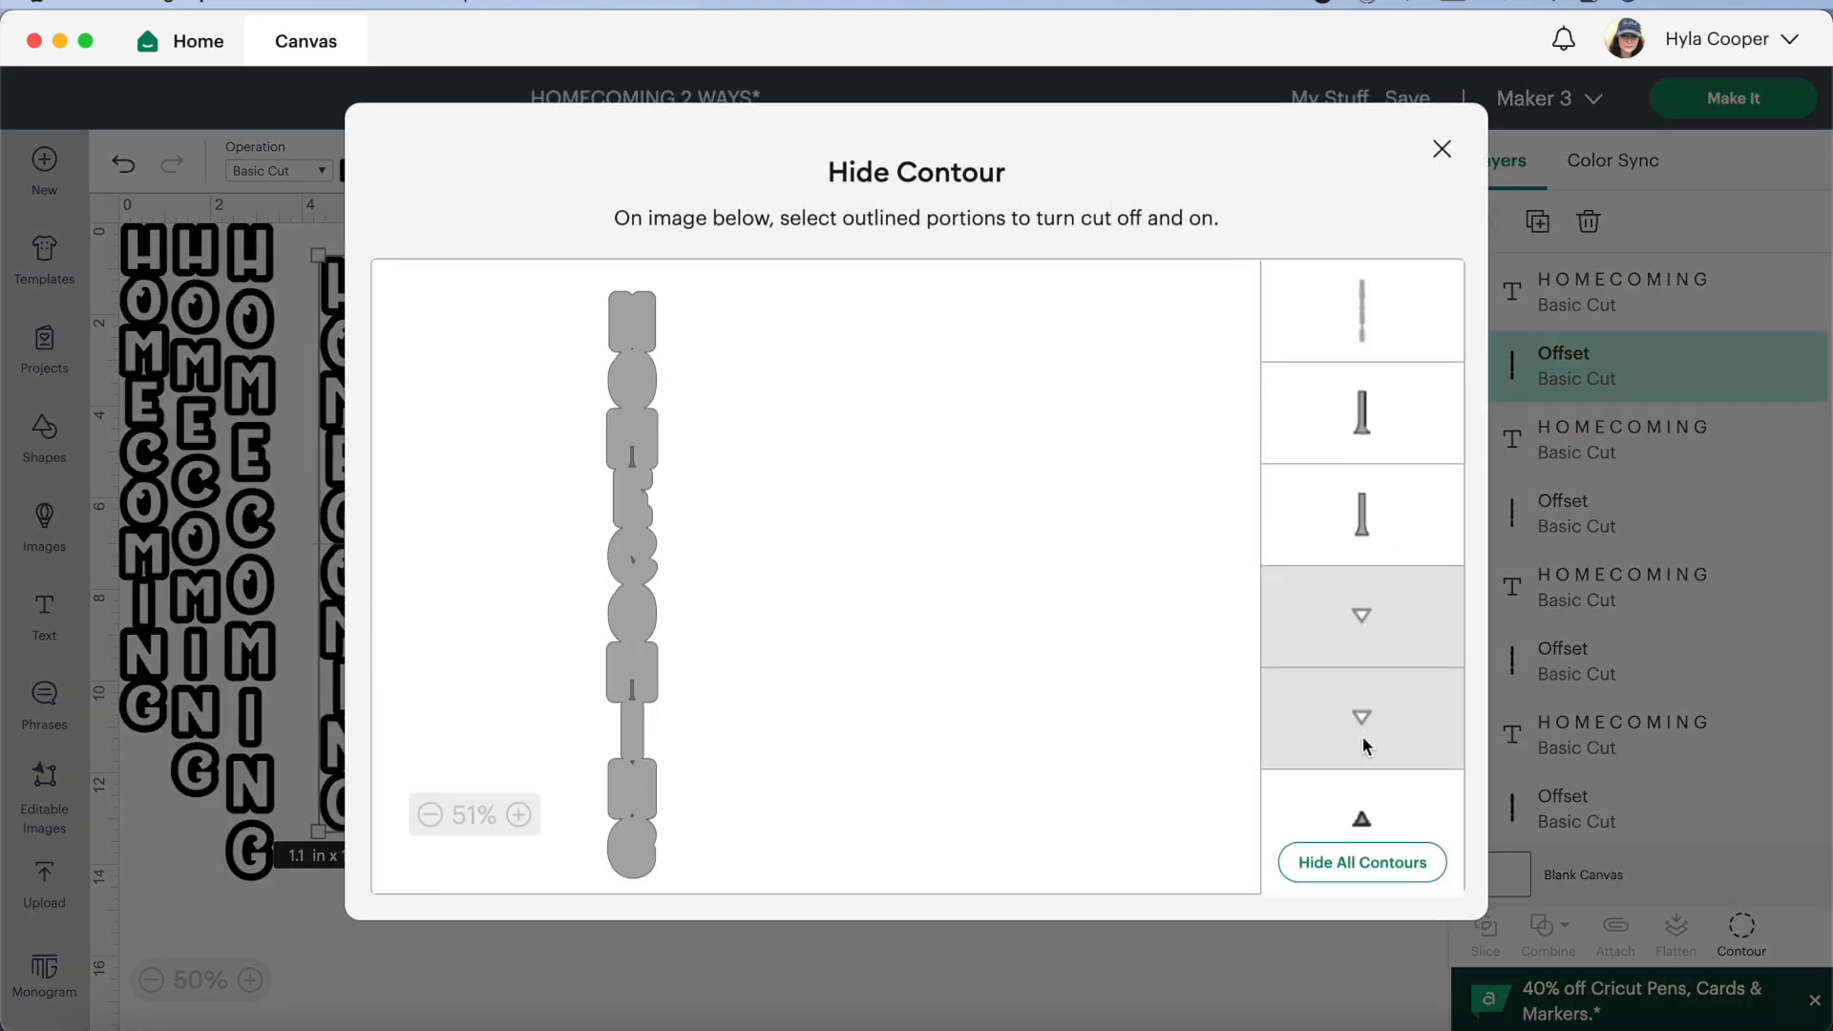
pyautogui.click(1367, 798)
pyautogui.scroll(-3, 1458, 757)
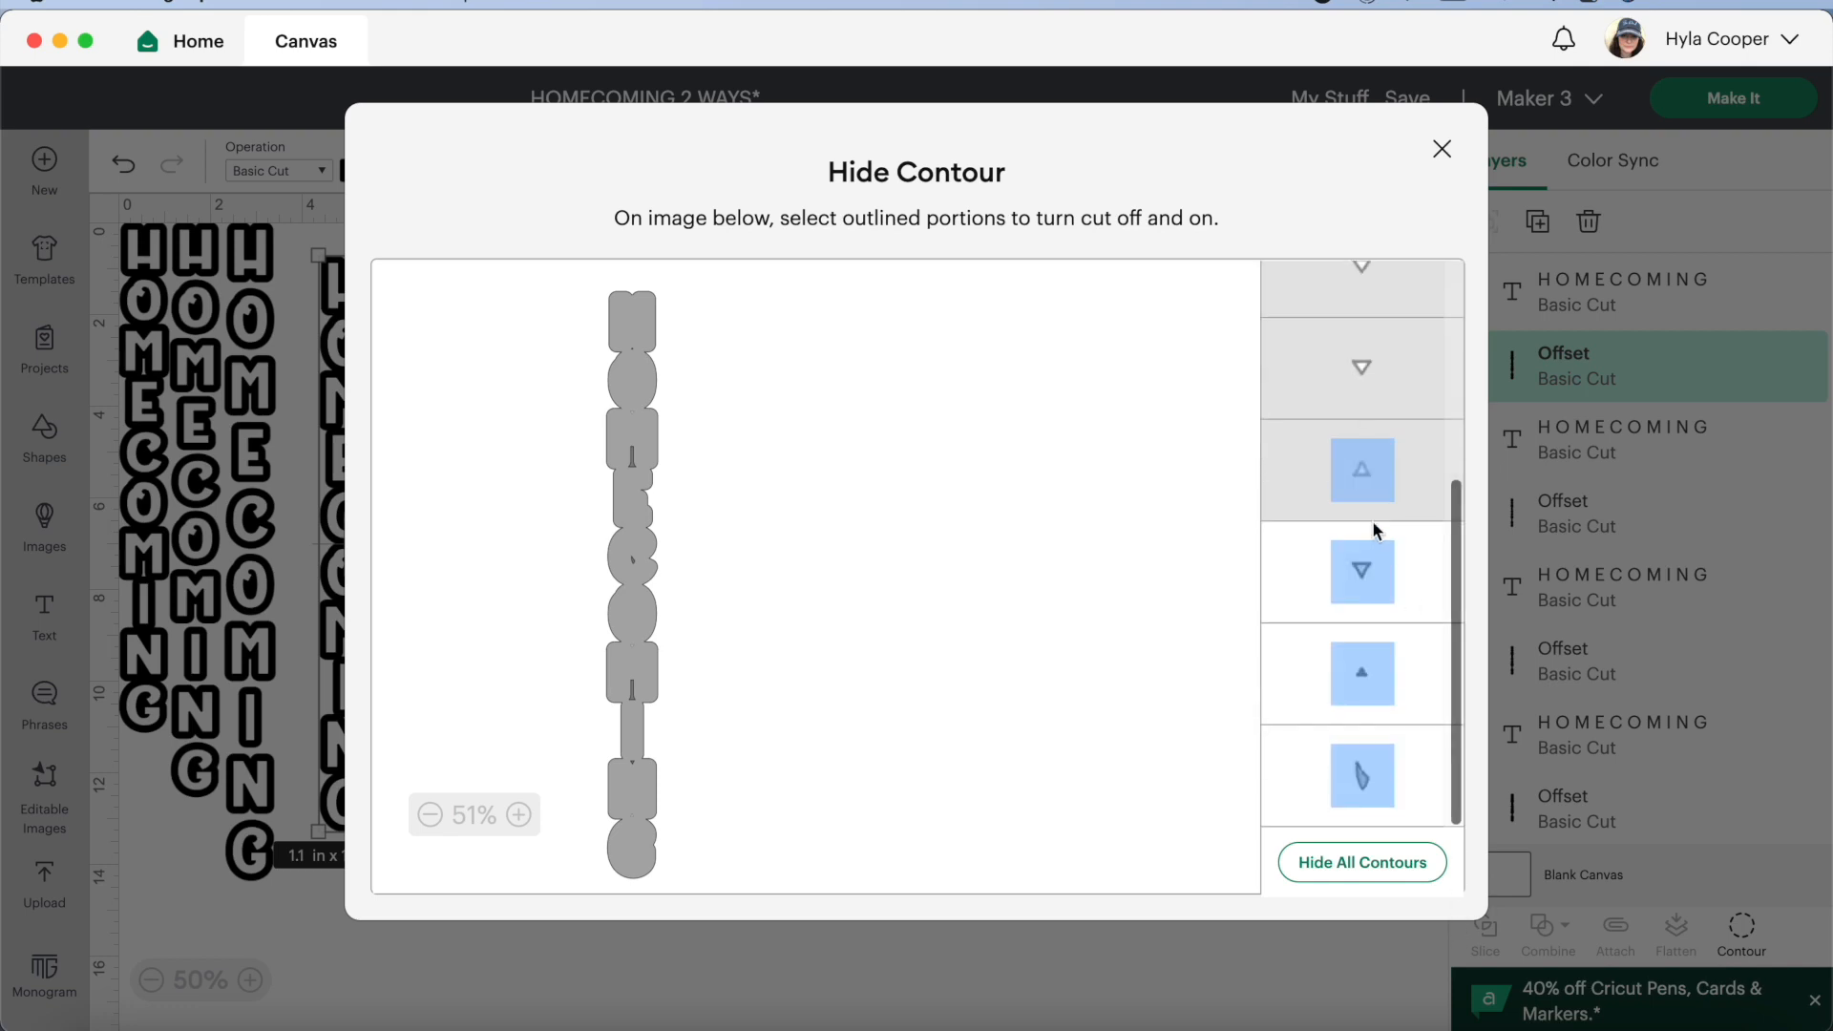
pyautogui.click(1366, 569)
pyautogui.click(1366, 680)
pyautogui.click(1367, 775)
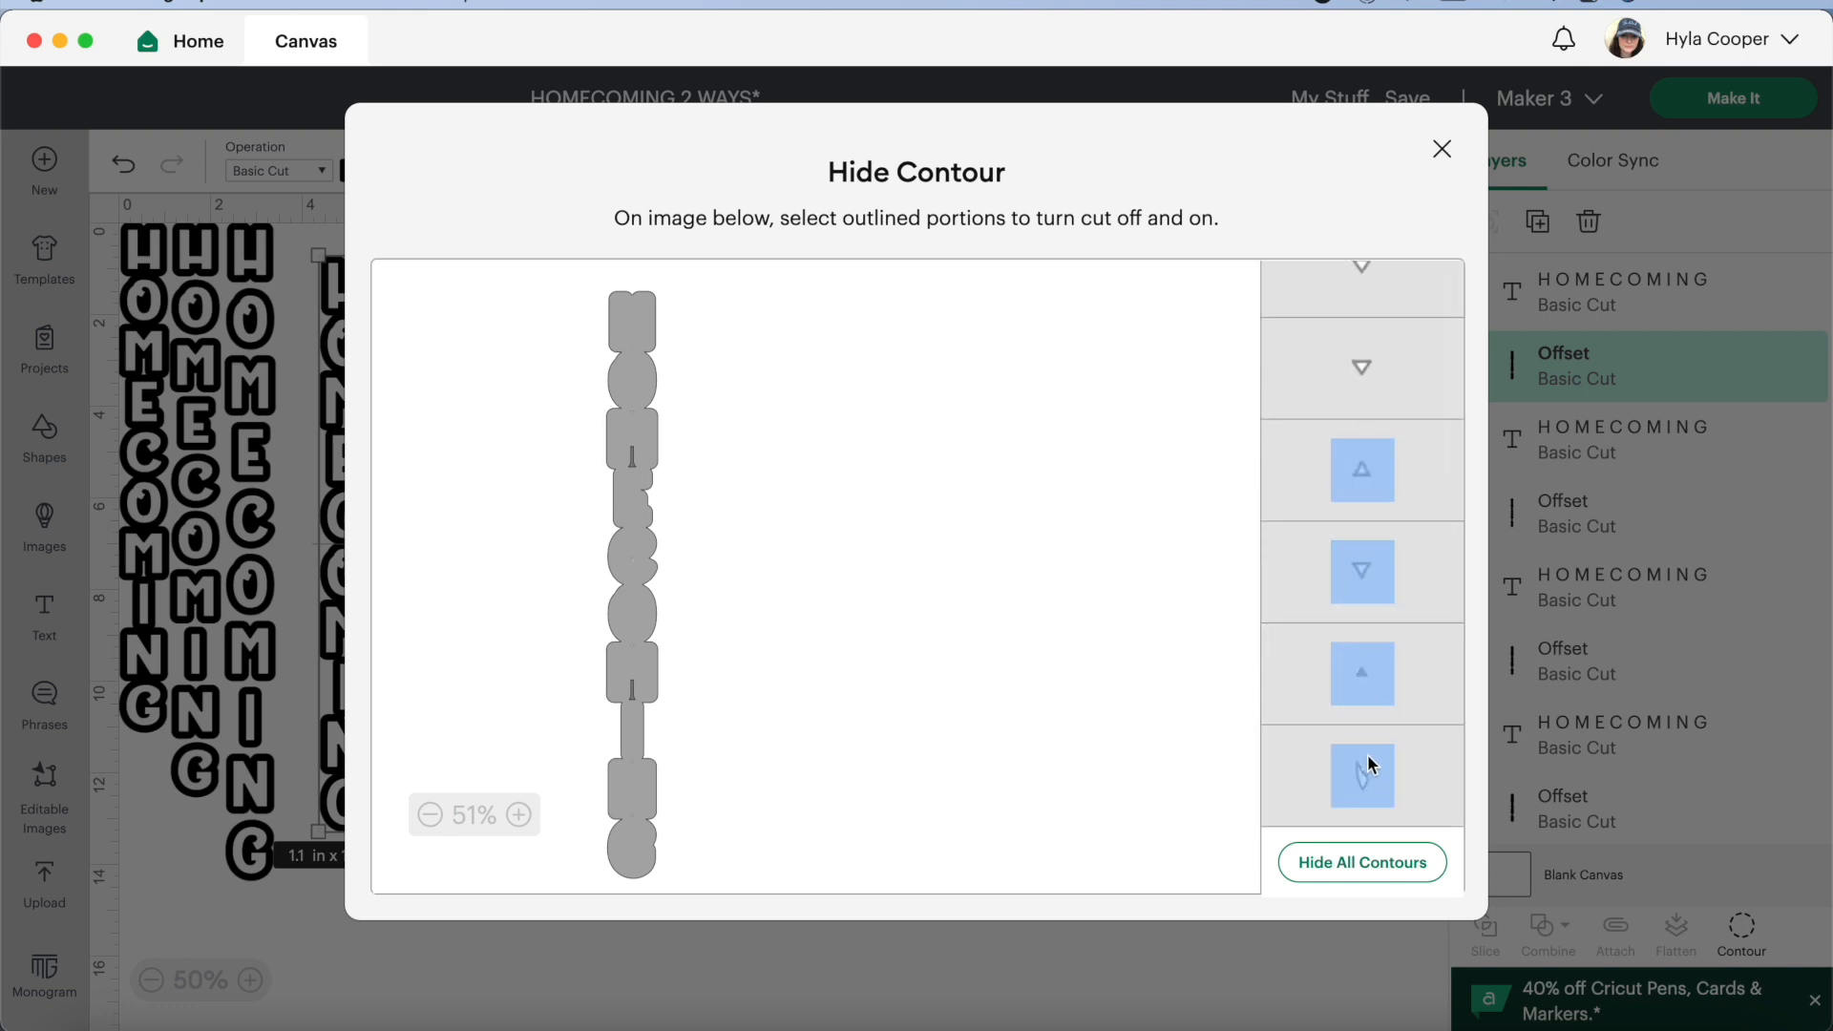
pyautogui.click(1439, 148)
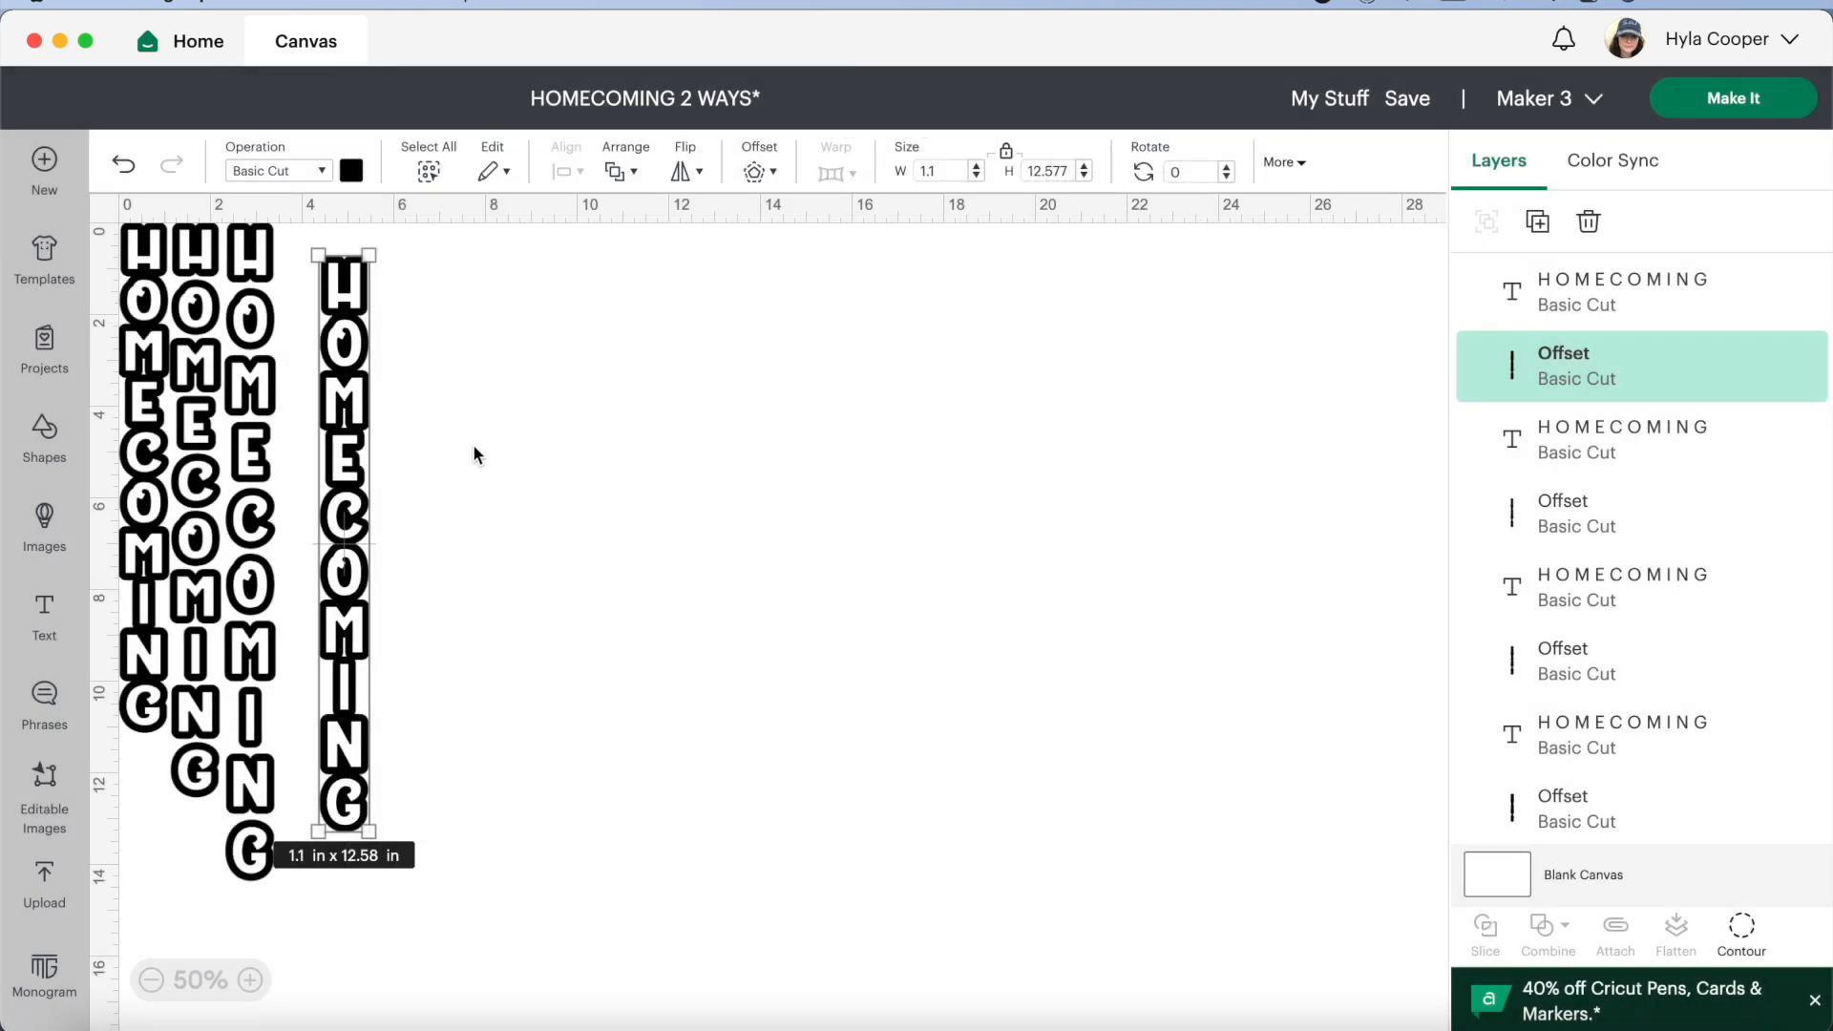
# Move the tightly spaced text and its offset further away from the other designs, up to the canvas's upper edge
pyautogui.moveTo(420, 361); pyautogui.dragTo(433, 551)
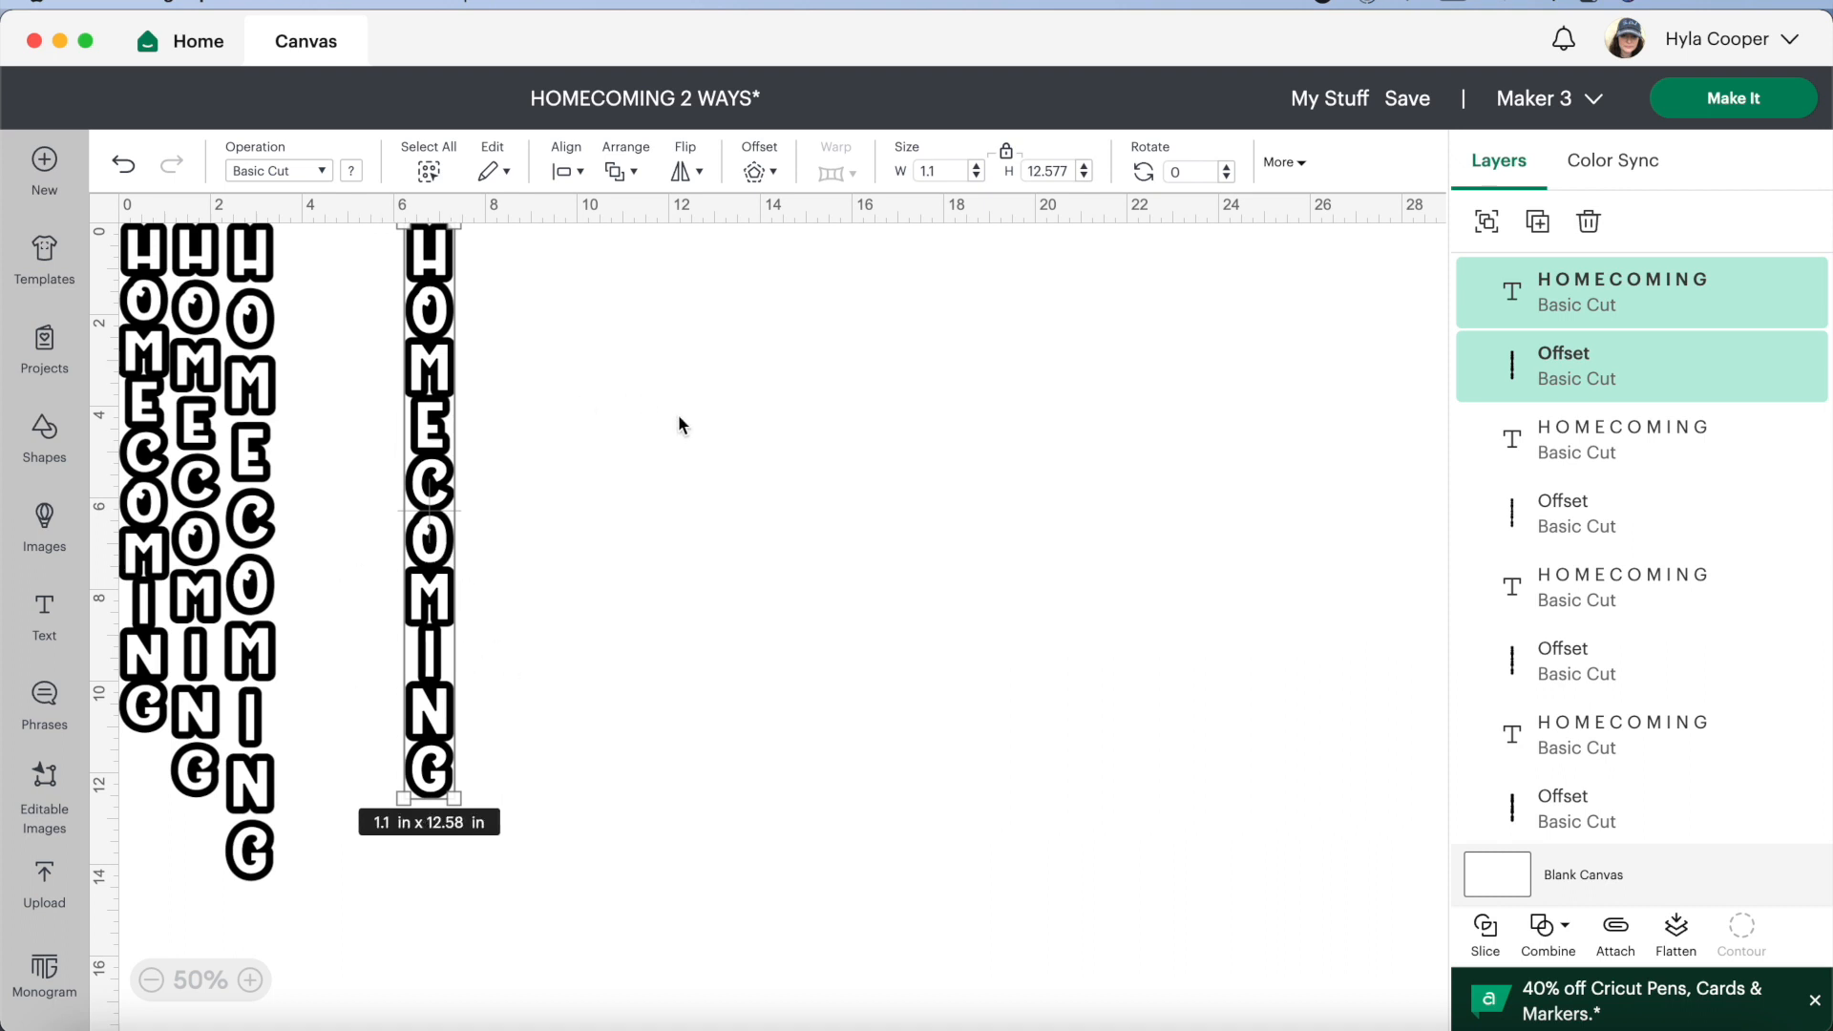
pyautogui.click(323, 758)
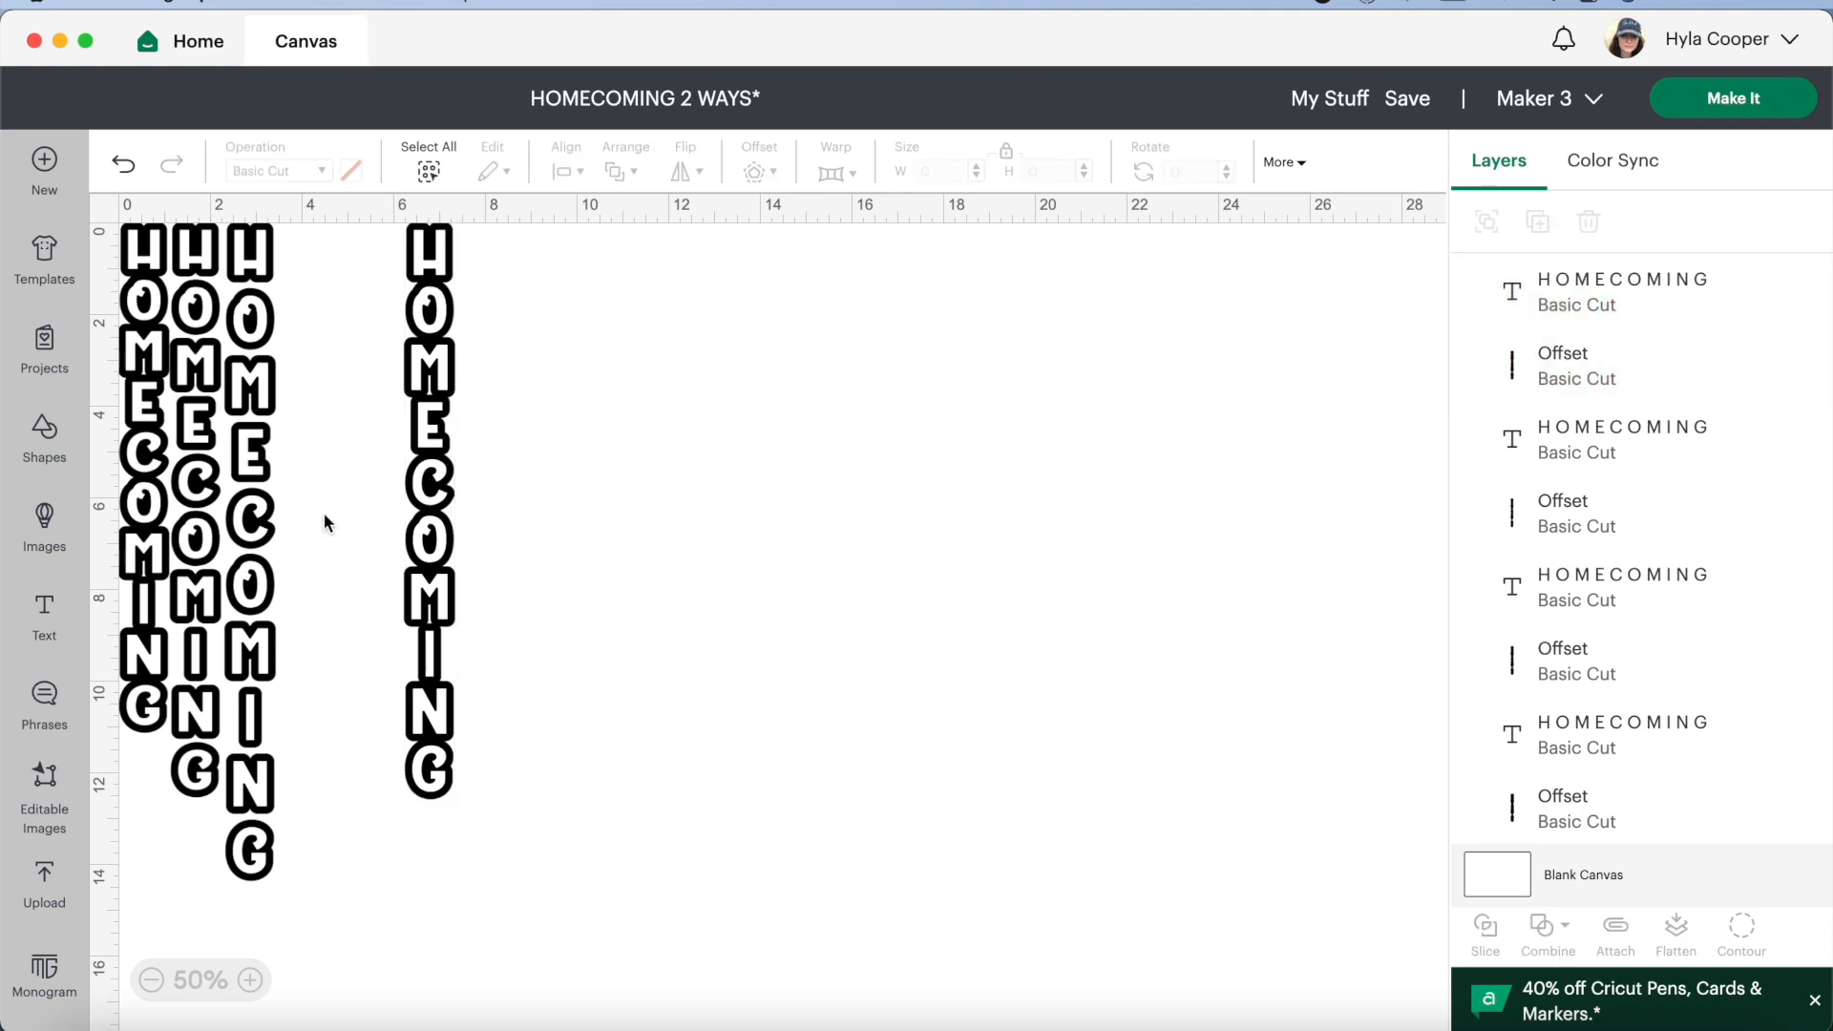
pyautogui.moveTo(319, 456); pyautogui.dragTo(254, 727)
pyautogui.moveTo(250, 613); pyautogui.dragTo(299, 634)
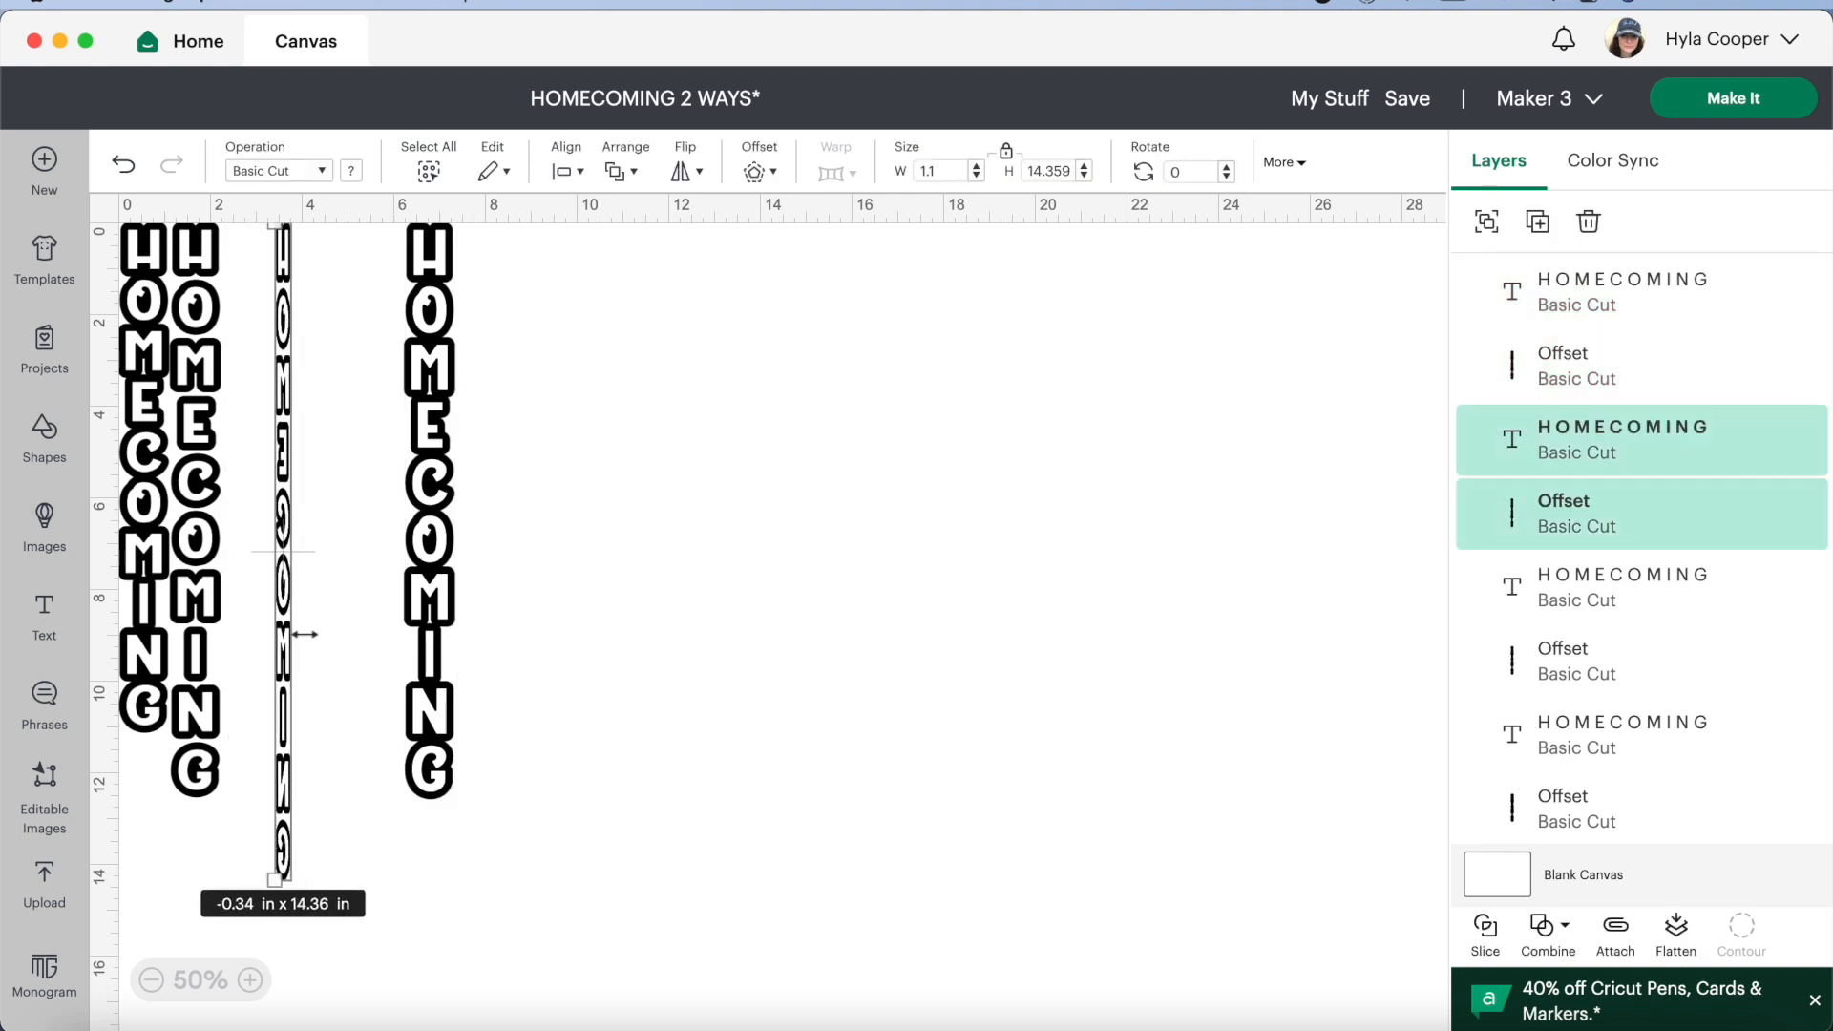
pyautogui.click(124, 169)
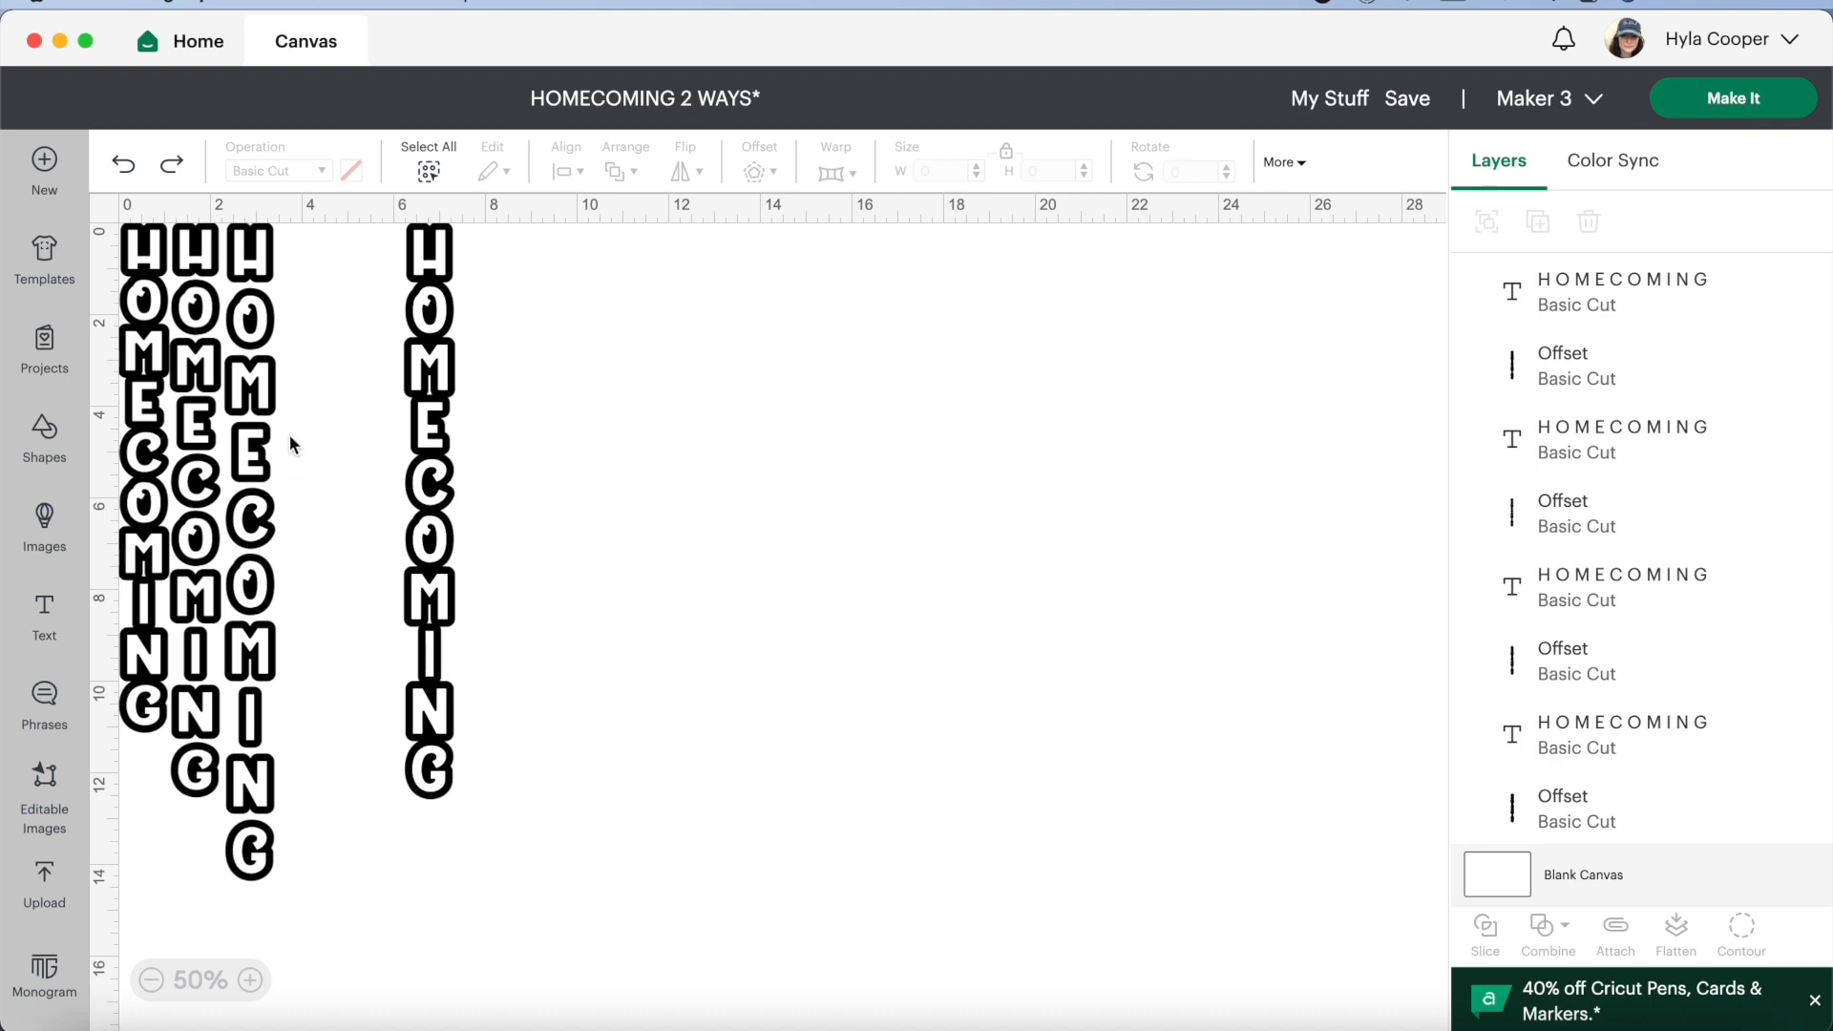
# Pull the most widely spaced design's white text off its black offset in open canvas space and delete that offset
pyautogui.click(256, 460)
pyautogui.moveTo(256, 461); pyautogui.dragTo(633, 510)
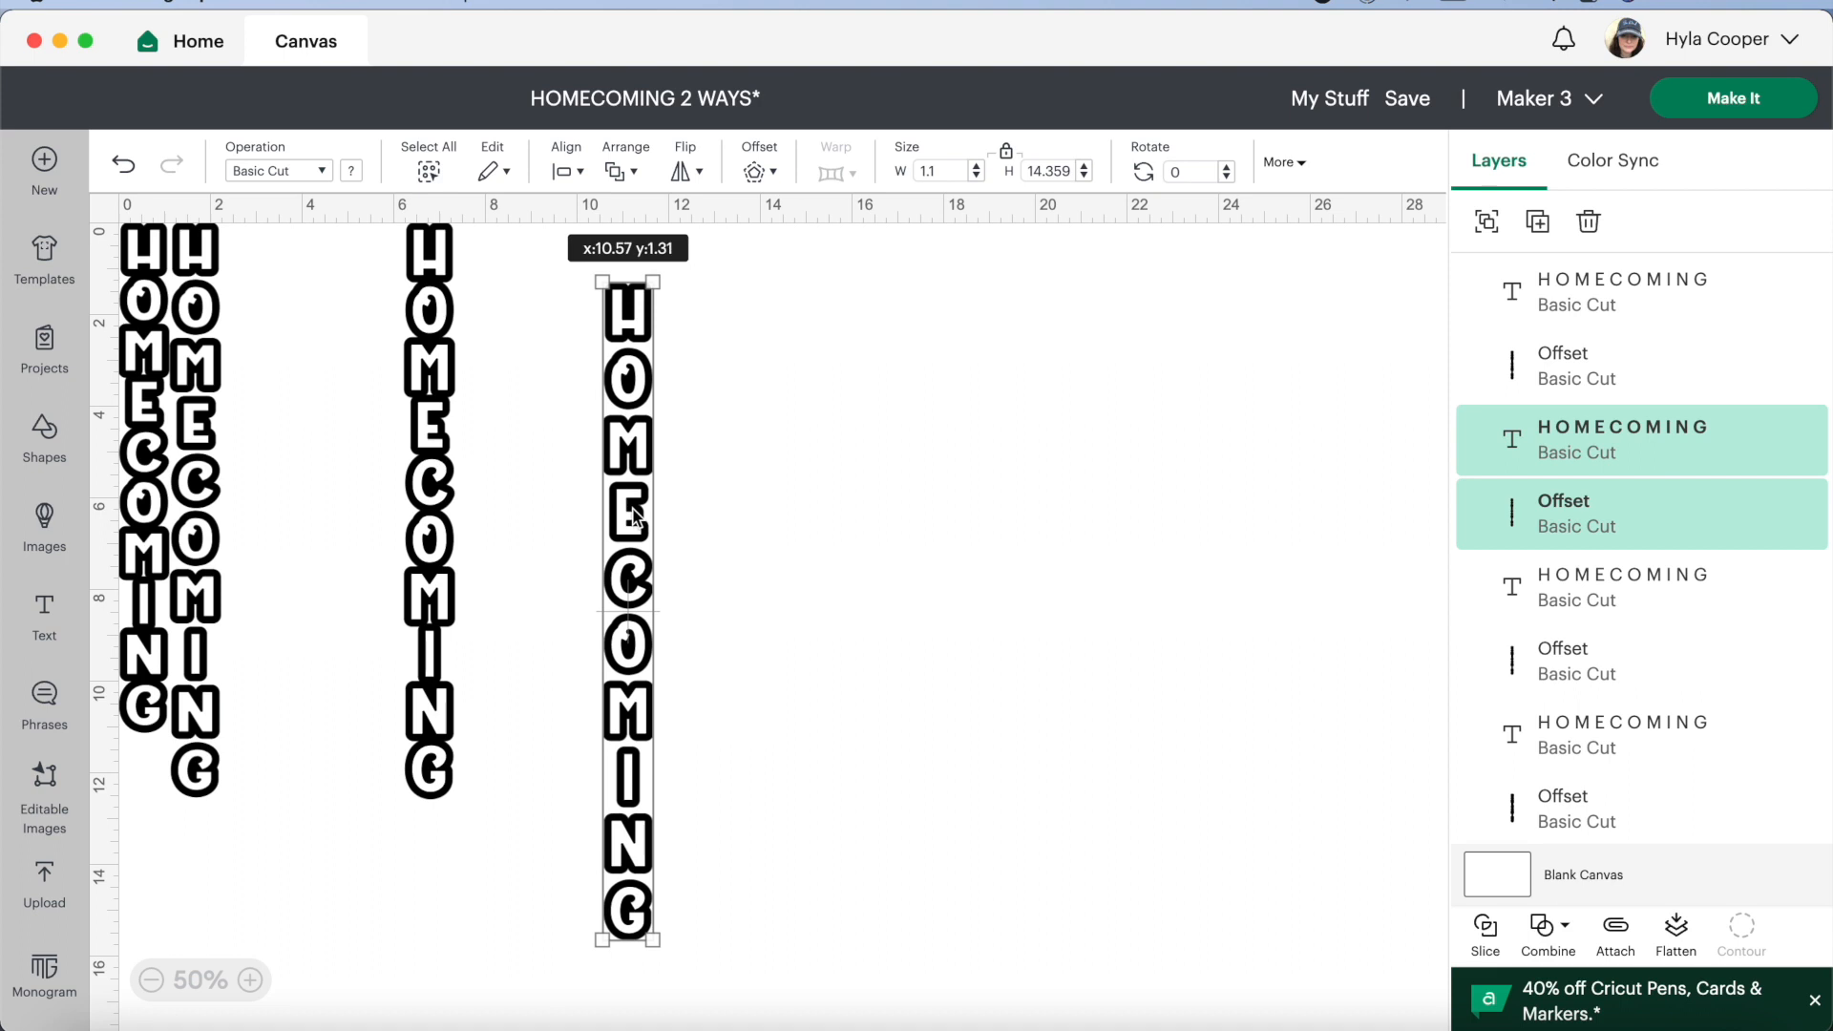
pyautogui.click(773, 447)
pyautogui.moveTo(656, 529); pyautogui.dragTo(841, 541)
pyautogui.click(646, 628)
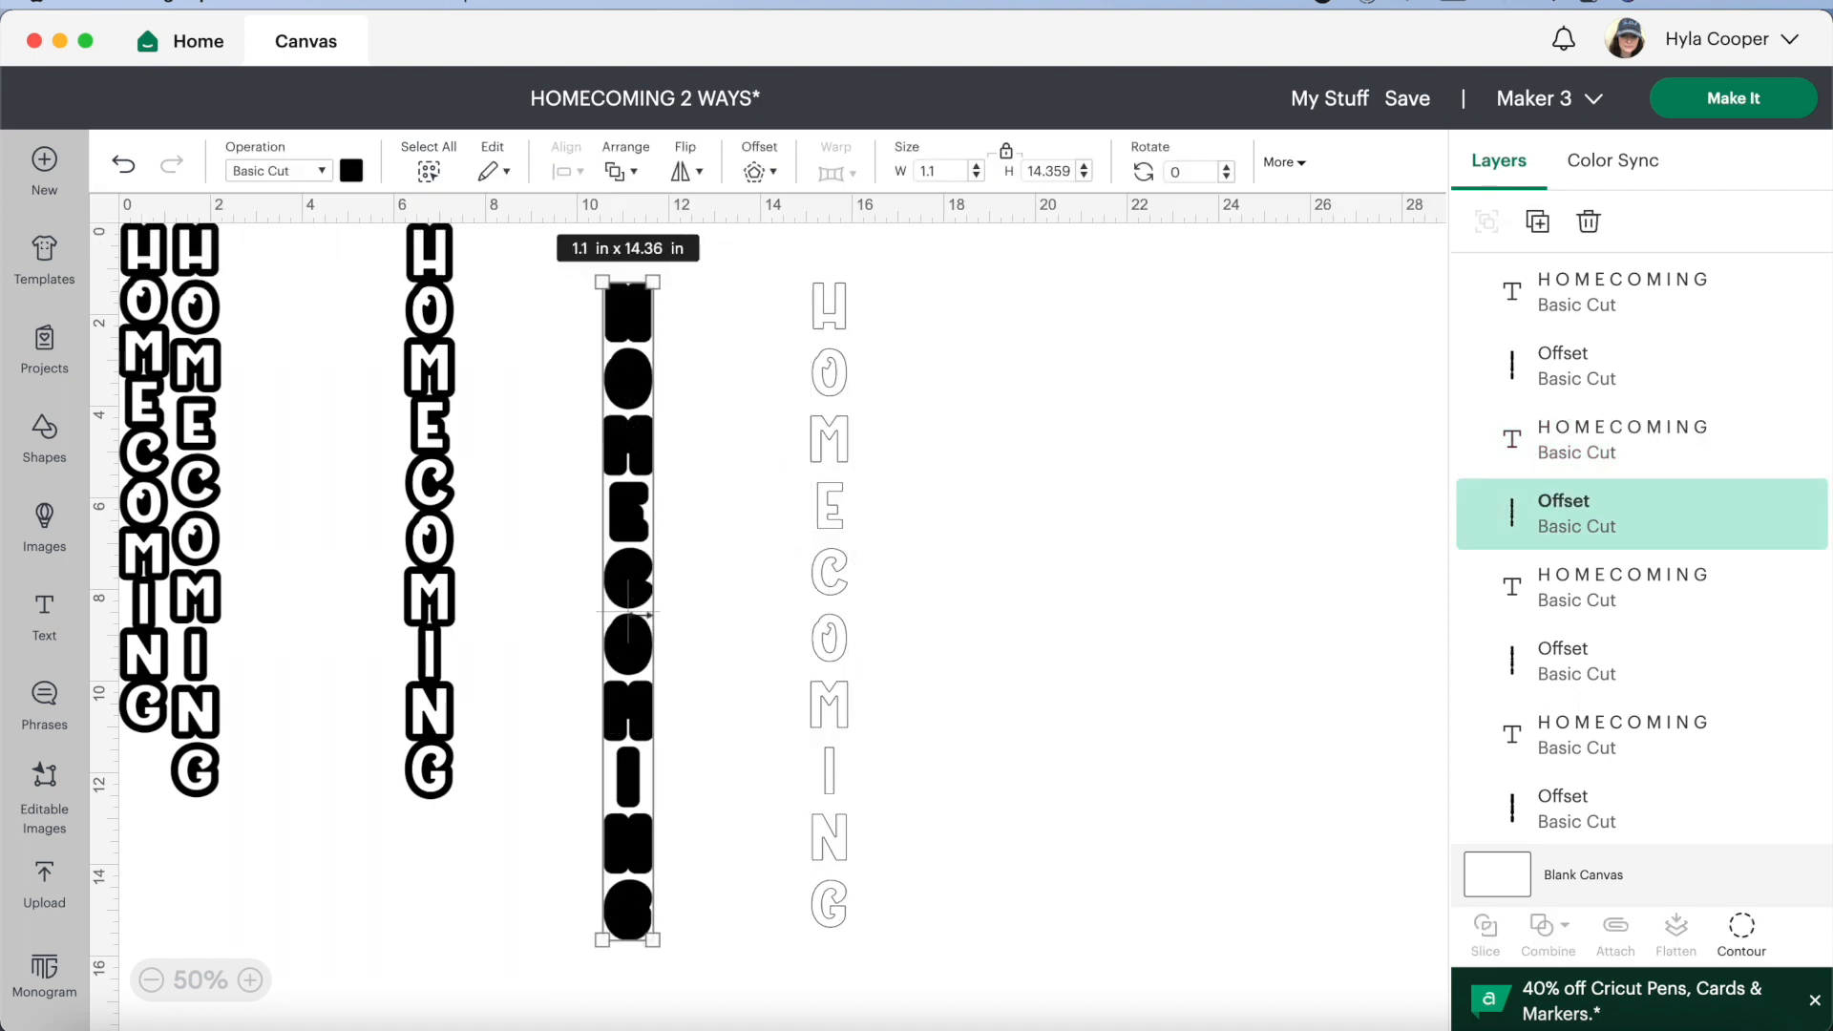
pyautogui.press('Delete')
# Tighten the line space of the separated white HOMECOMING text to -6.5 and move it closer to the outlined designs
pyautogui.click(826, 650)
pyautogui.click(816, 246)
pyautogui.click(816, 247)
pyautogui.click(816, 246)
pyautogui.click(816, 246)
pyautogui.click(816, 246)
pyautogui.click(816, 246)
pyautogui.click(816, 246)
pyautogui.click(816, 247)
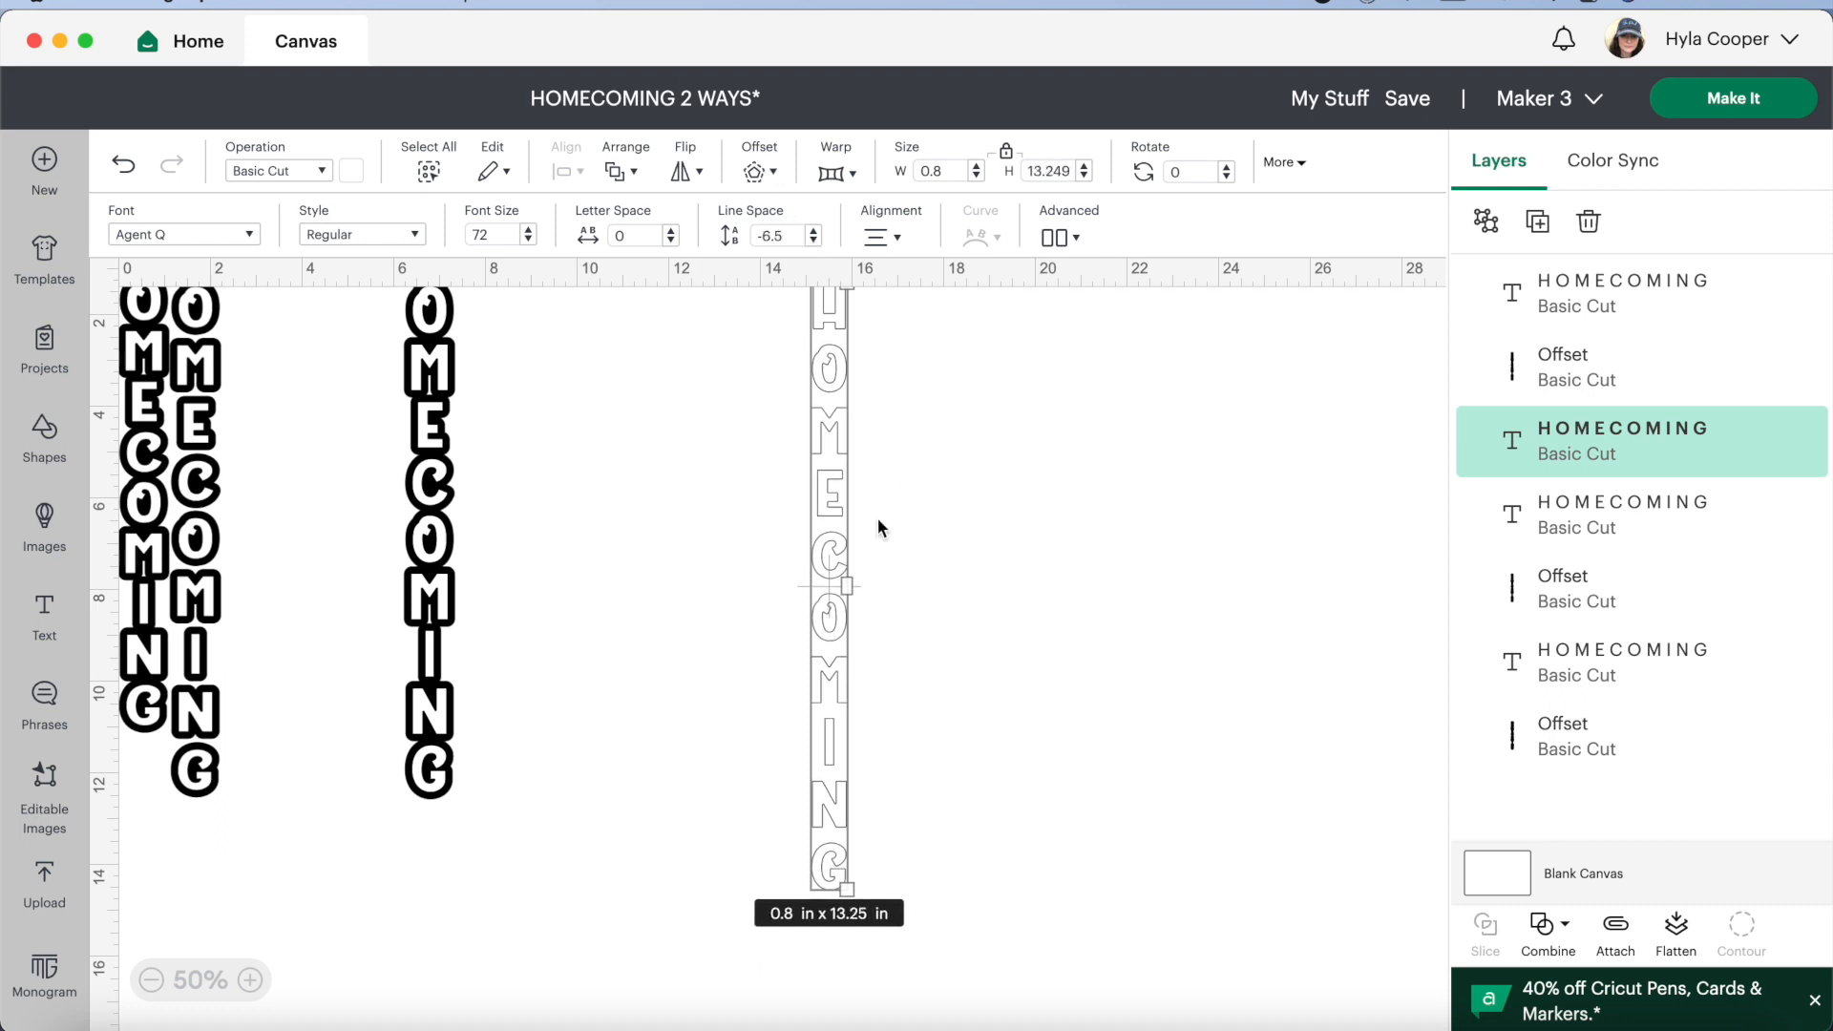
pyautogui.click(777, 544)
pyautogui.moveTo(828, 548); pyautogui.dragTo(650, 591)
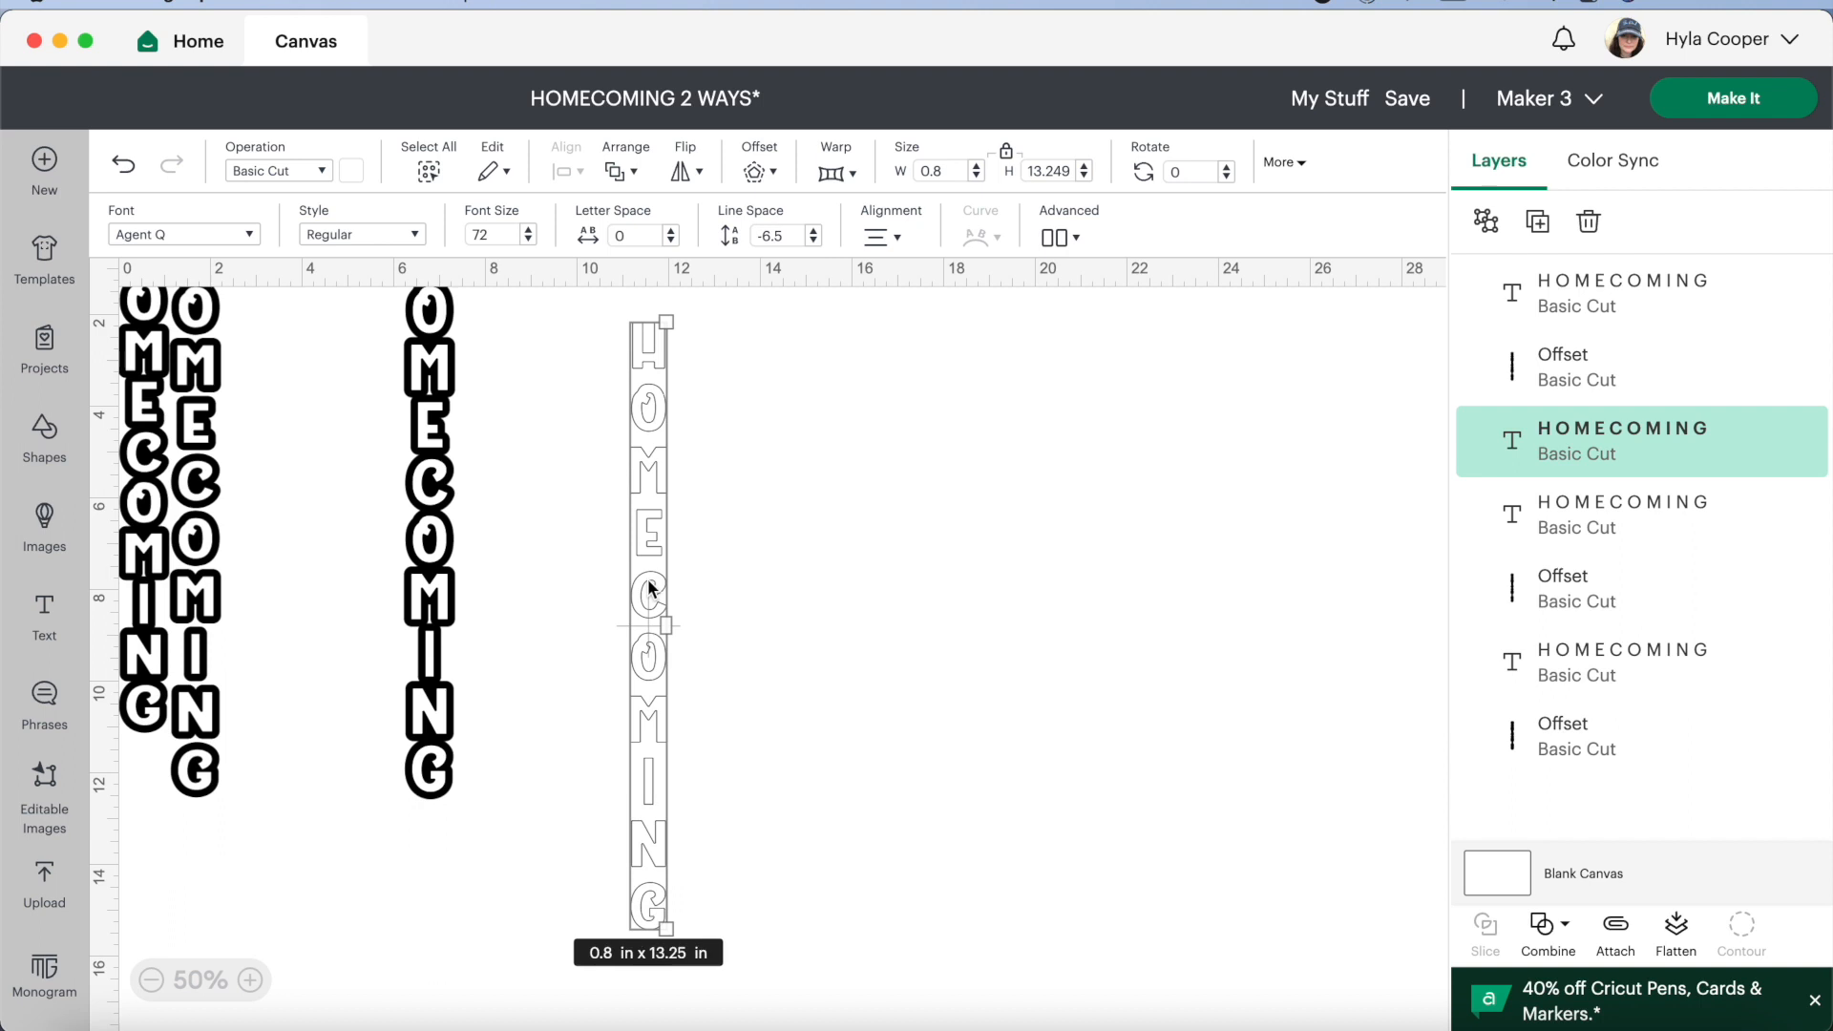
# Add a 0.15 in welded, rounded offset to the separated white HOMECOMING text and hide the sliver inside the offset's C
pyautogui.click(755, 171)
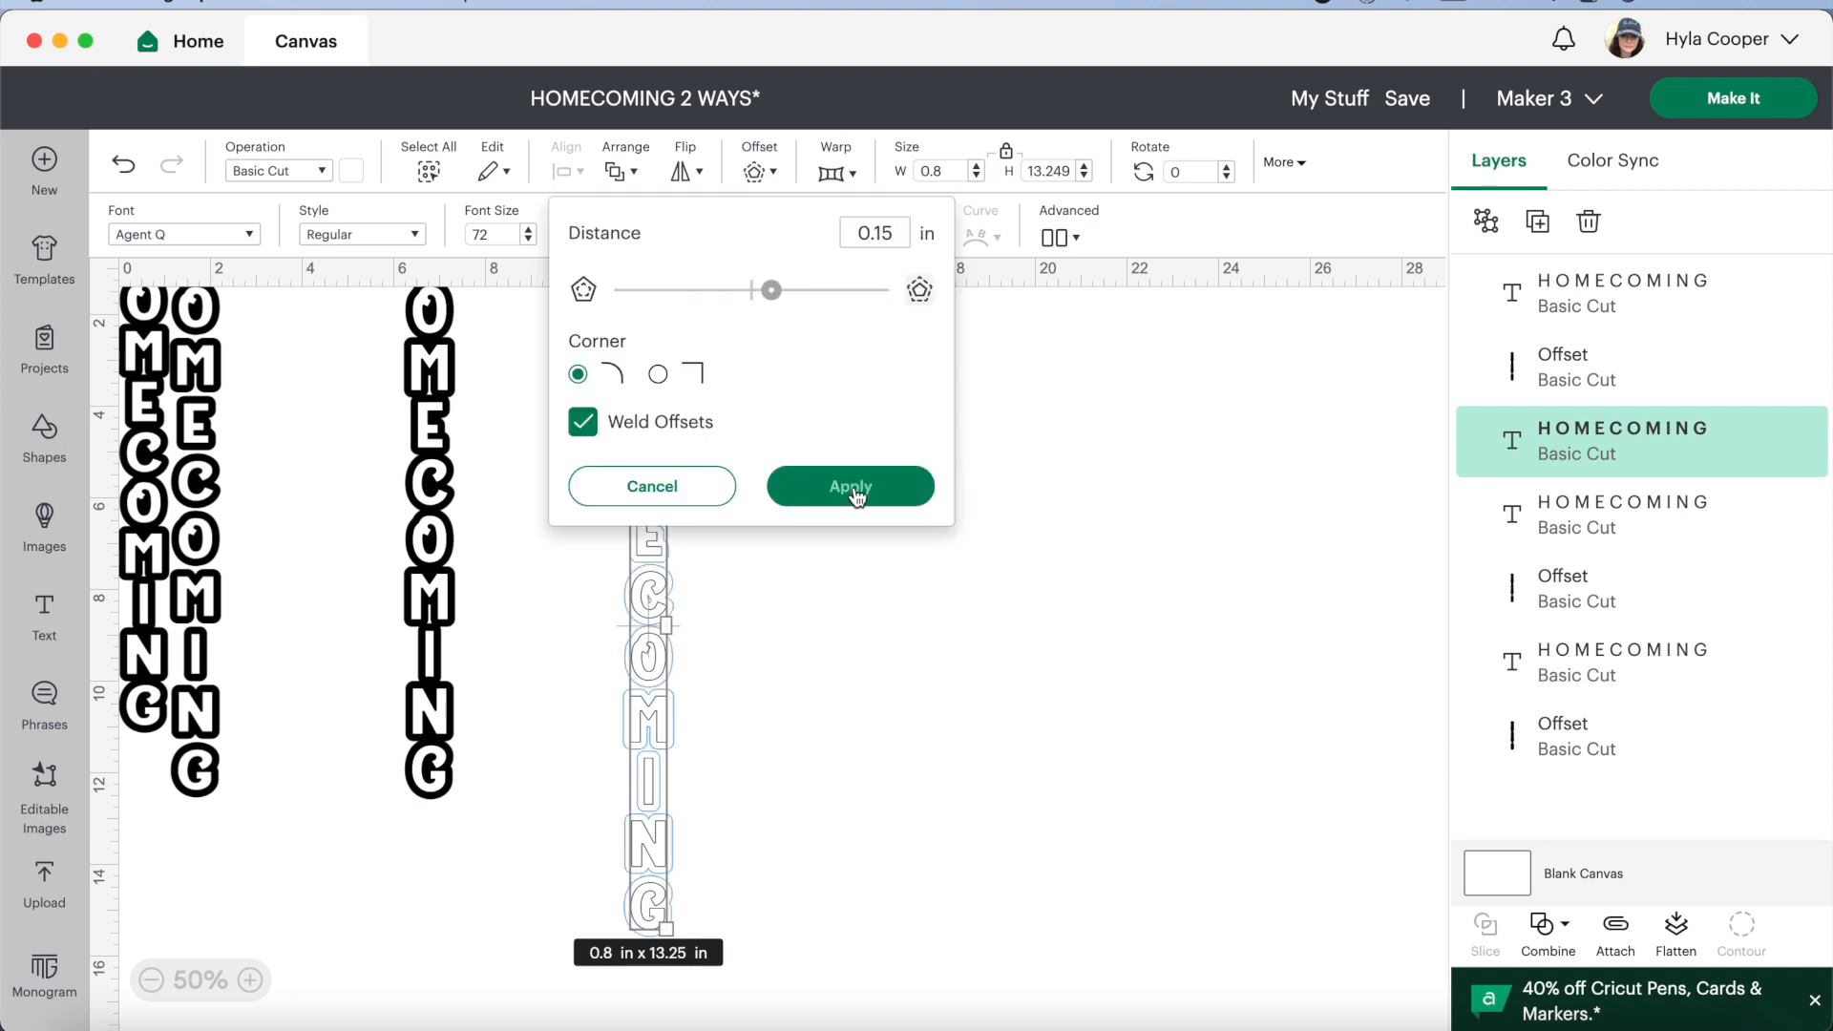
pyautogui.click(854, 485)
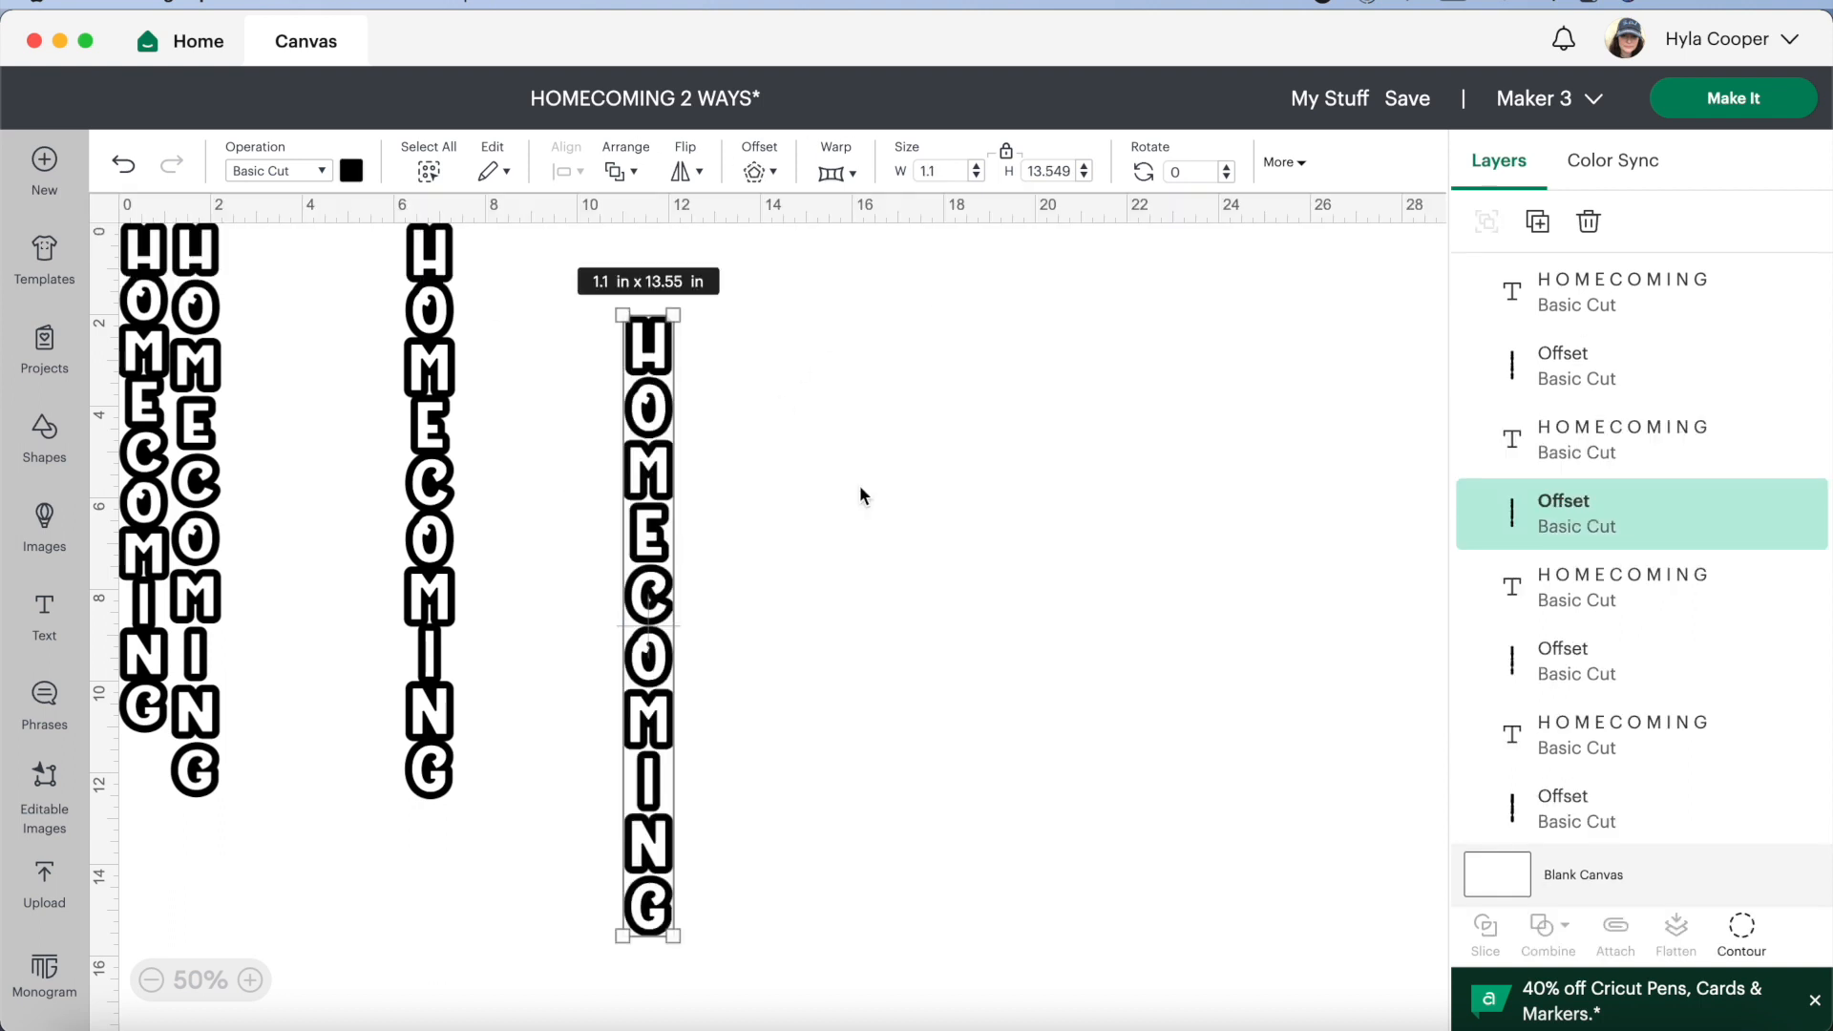
pyautogui.click(1741, 928)
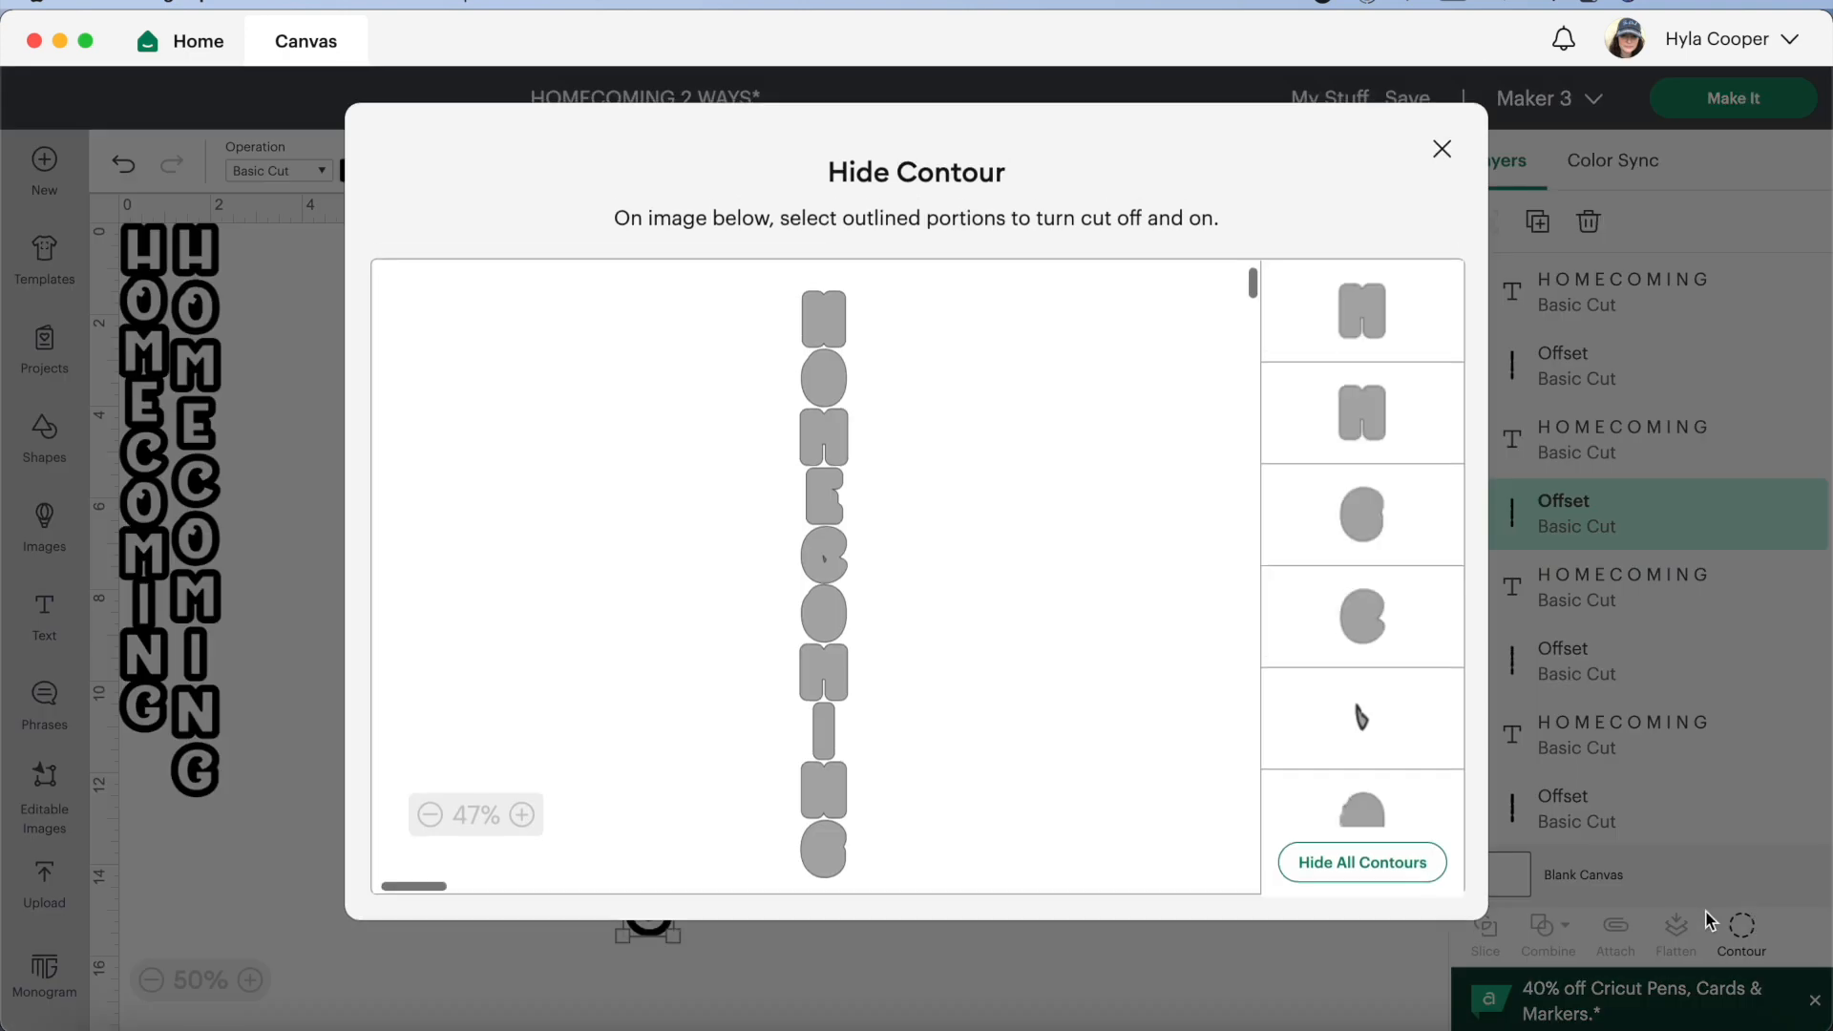
pyautogui.click(1364, 730)
pyautogui.click(1441, 148)
# Move the newly outlined design beside the first two, and place the remaining tightly spaced design with its offset next to it
pyautogui.click(930, 554)
pyautogui.moveTo(735, 376); pyautogui.dragTo(265, 606)
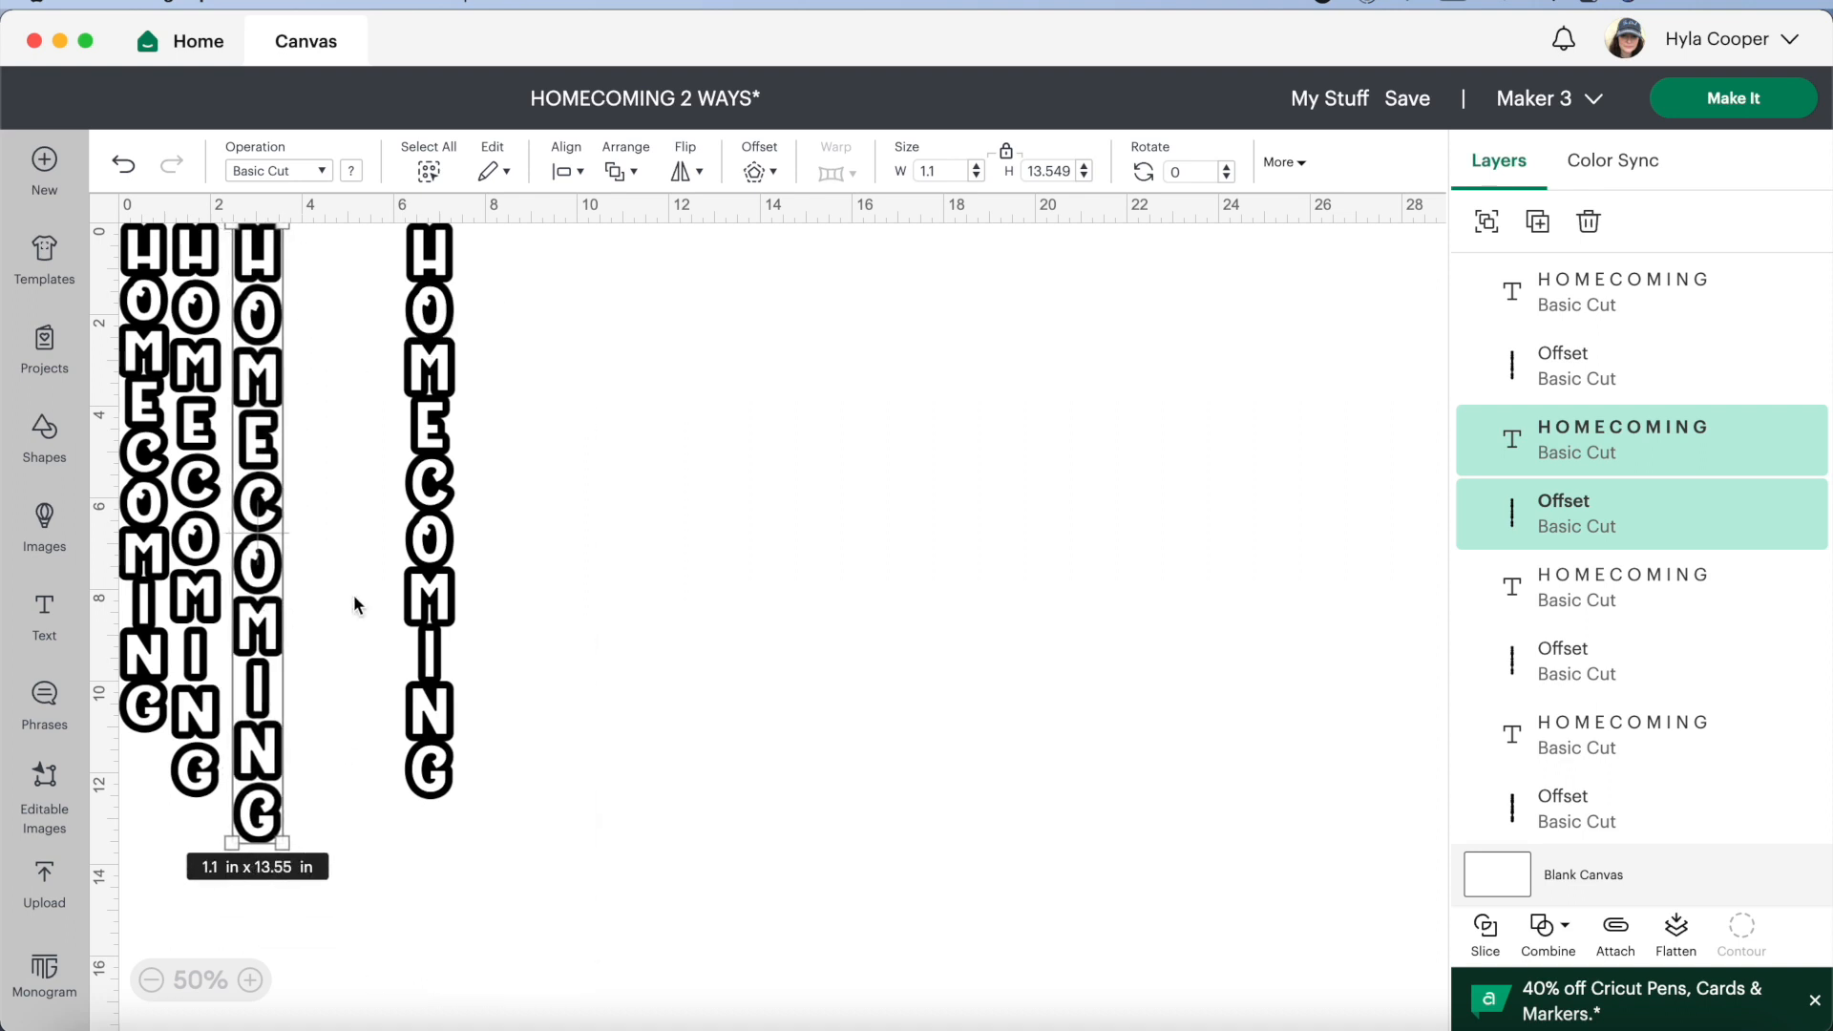
pyautogui.click(606, 709)
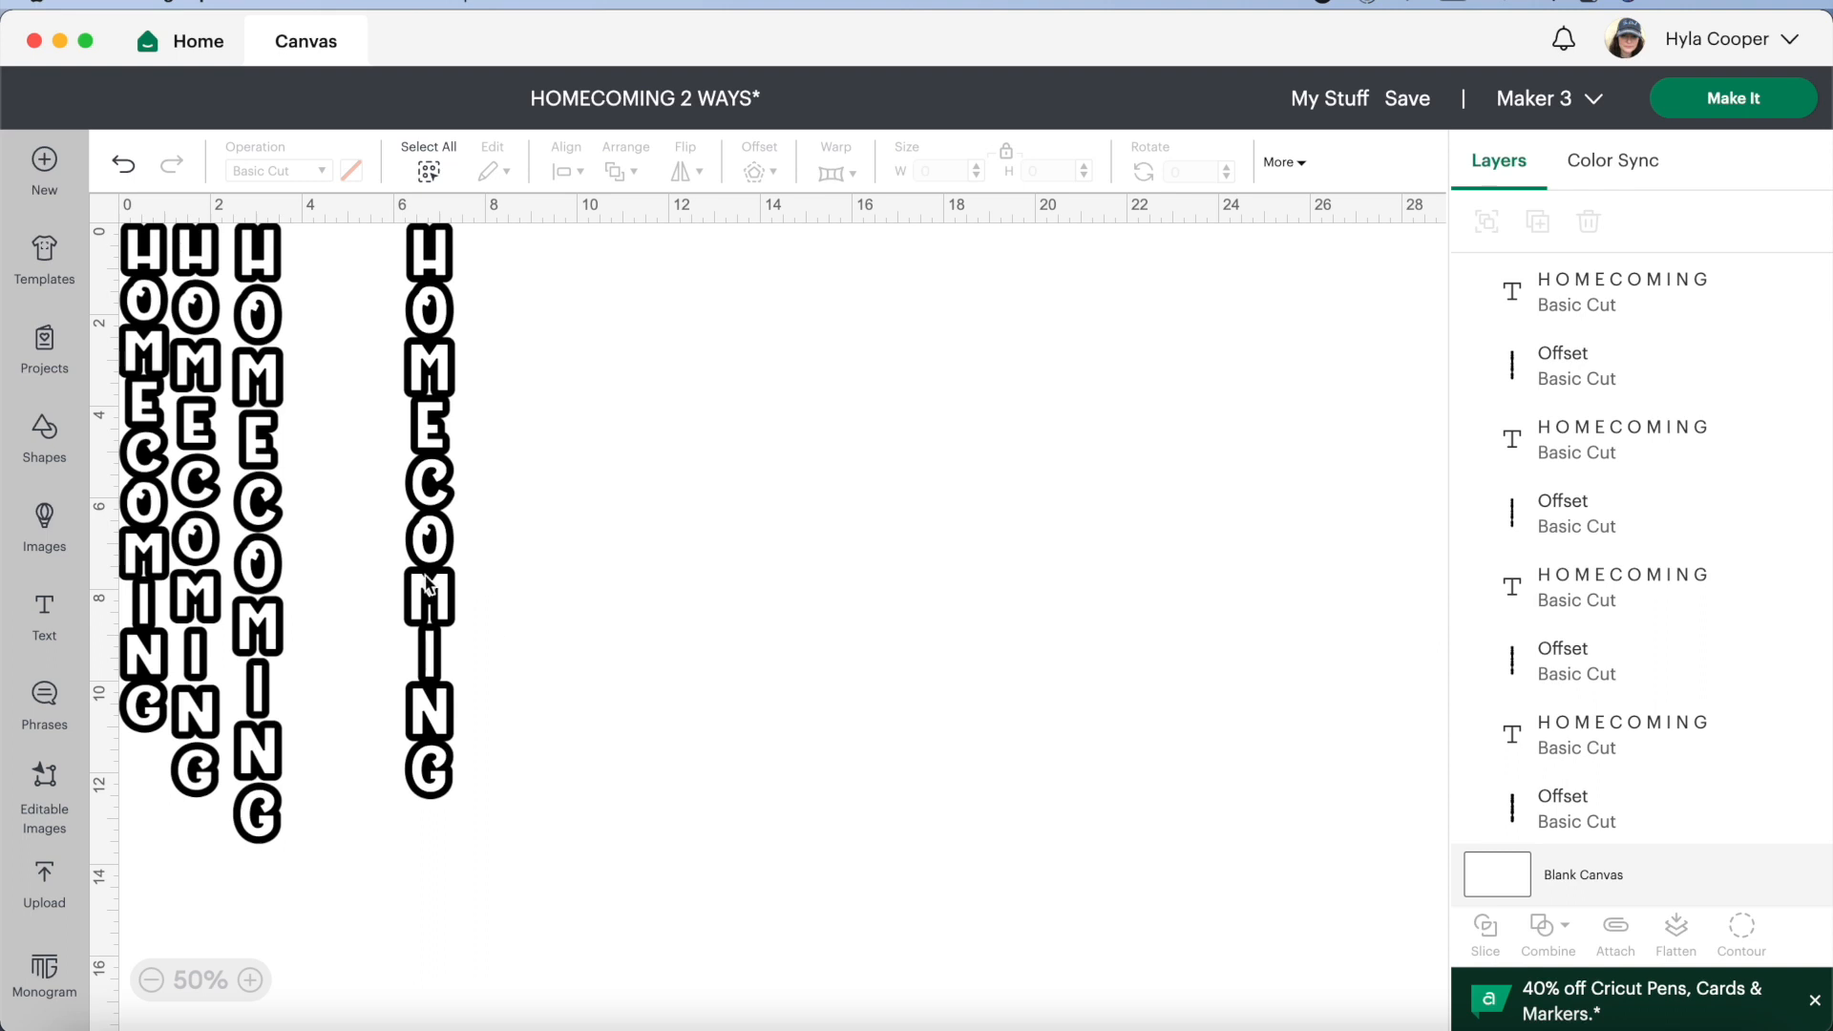
pyautogui.click(208, 602)
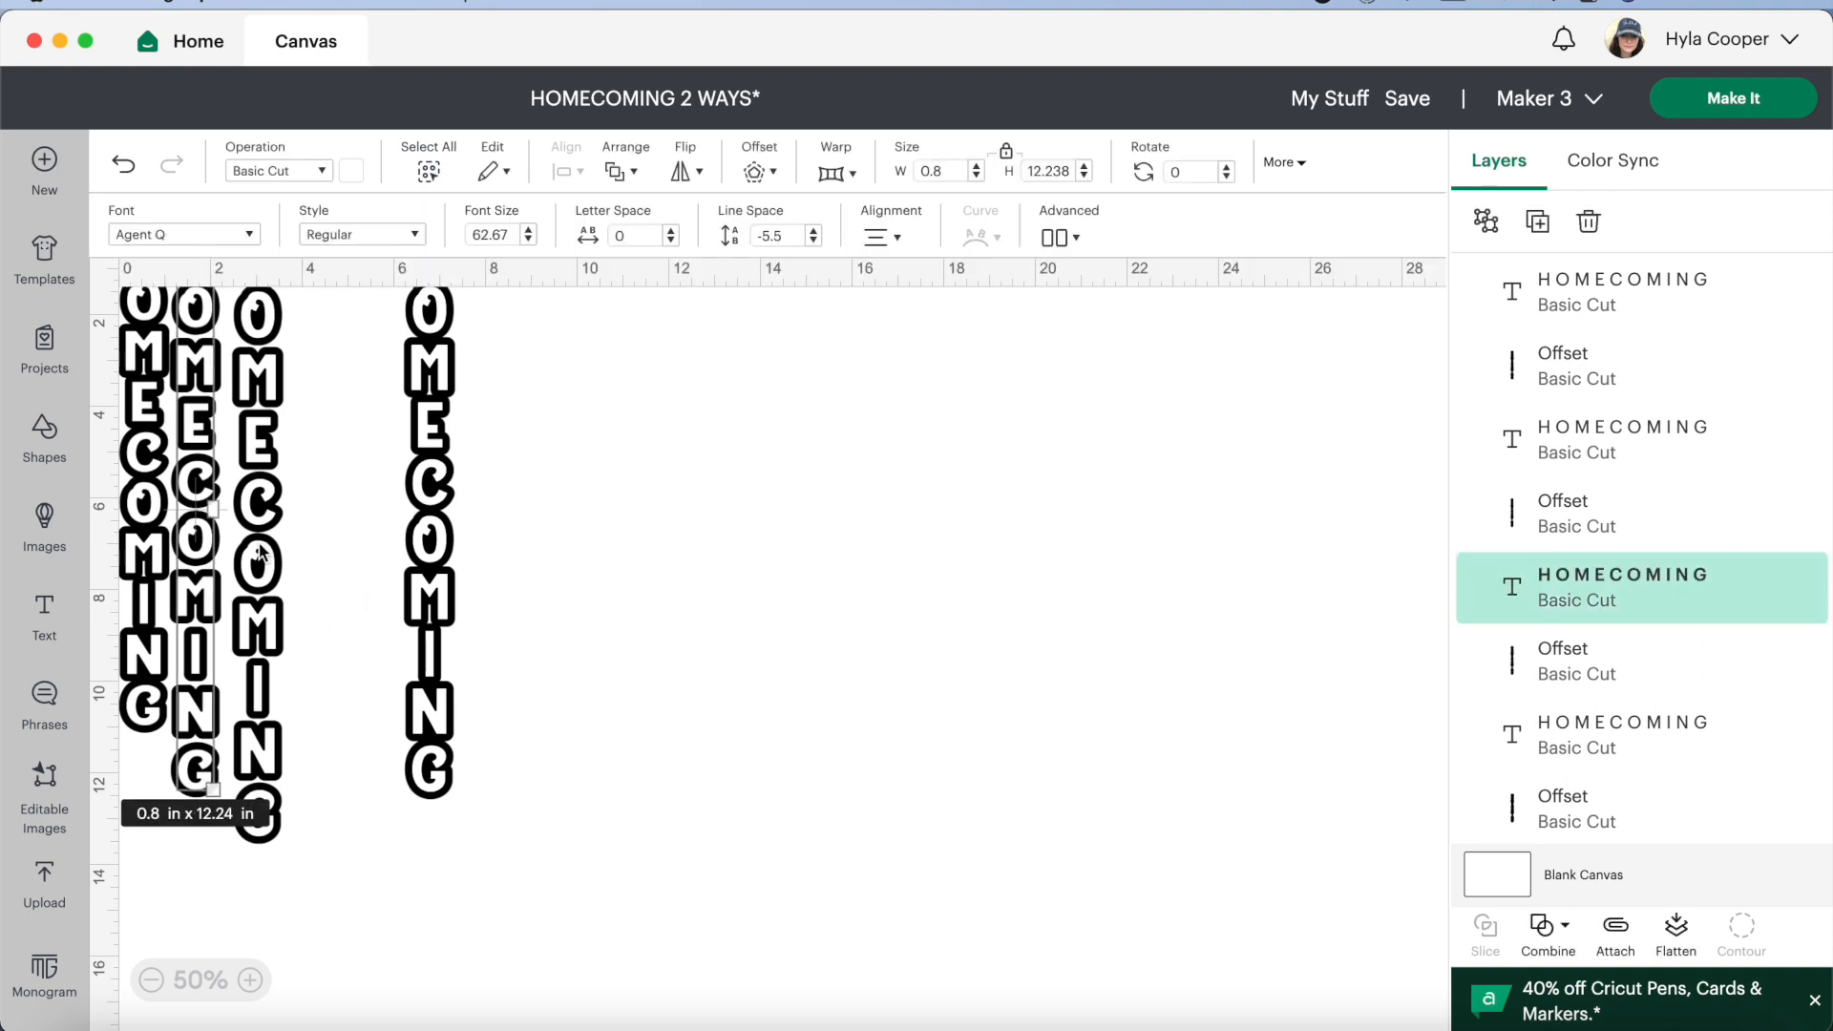
pyautogui.moveTo(508, 371); pyautogui.dragTo(407, 592)
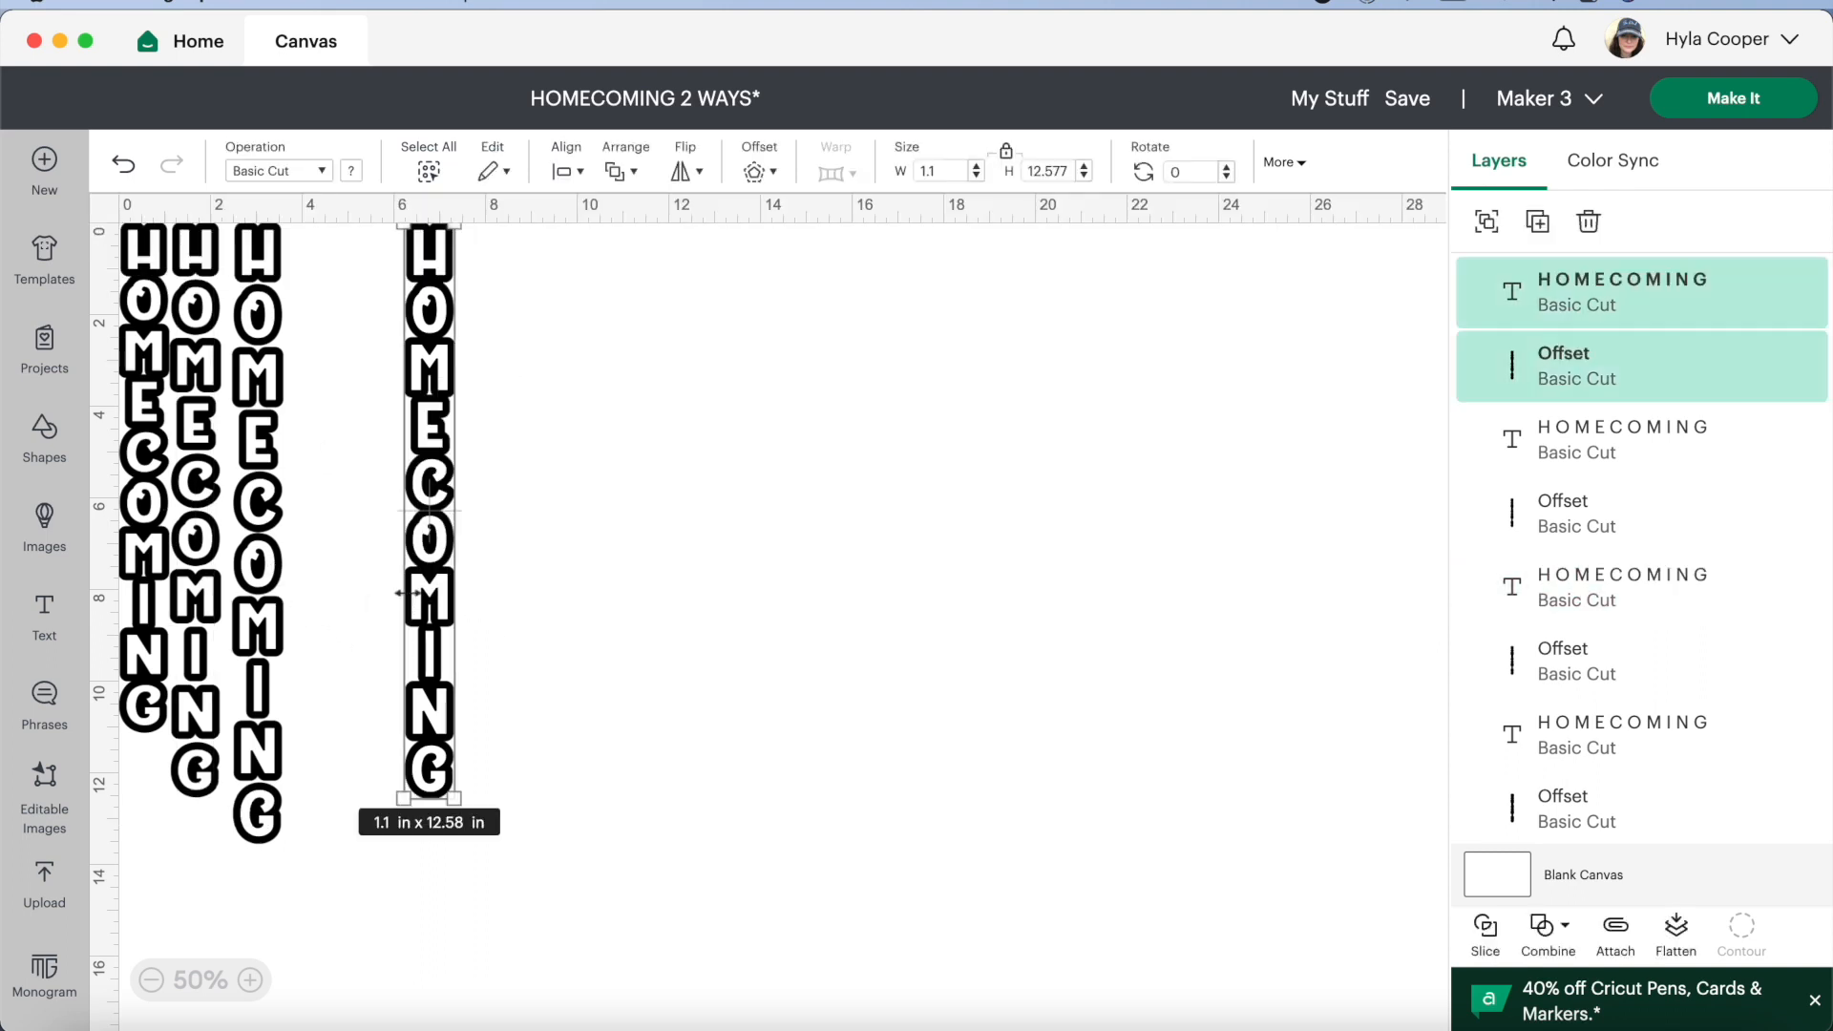
pyautogui.moveTo(436, 511); pyautogui.dragTo(319, 511)
pyautogui.click(482, 521)
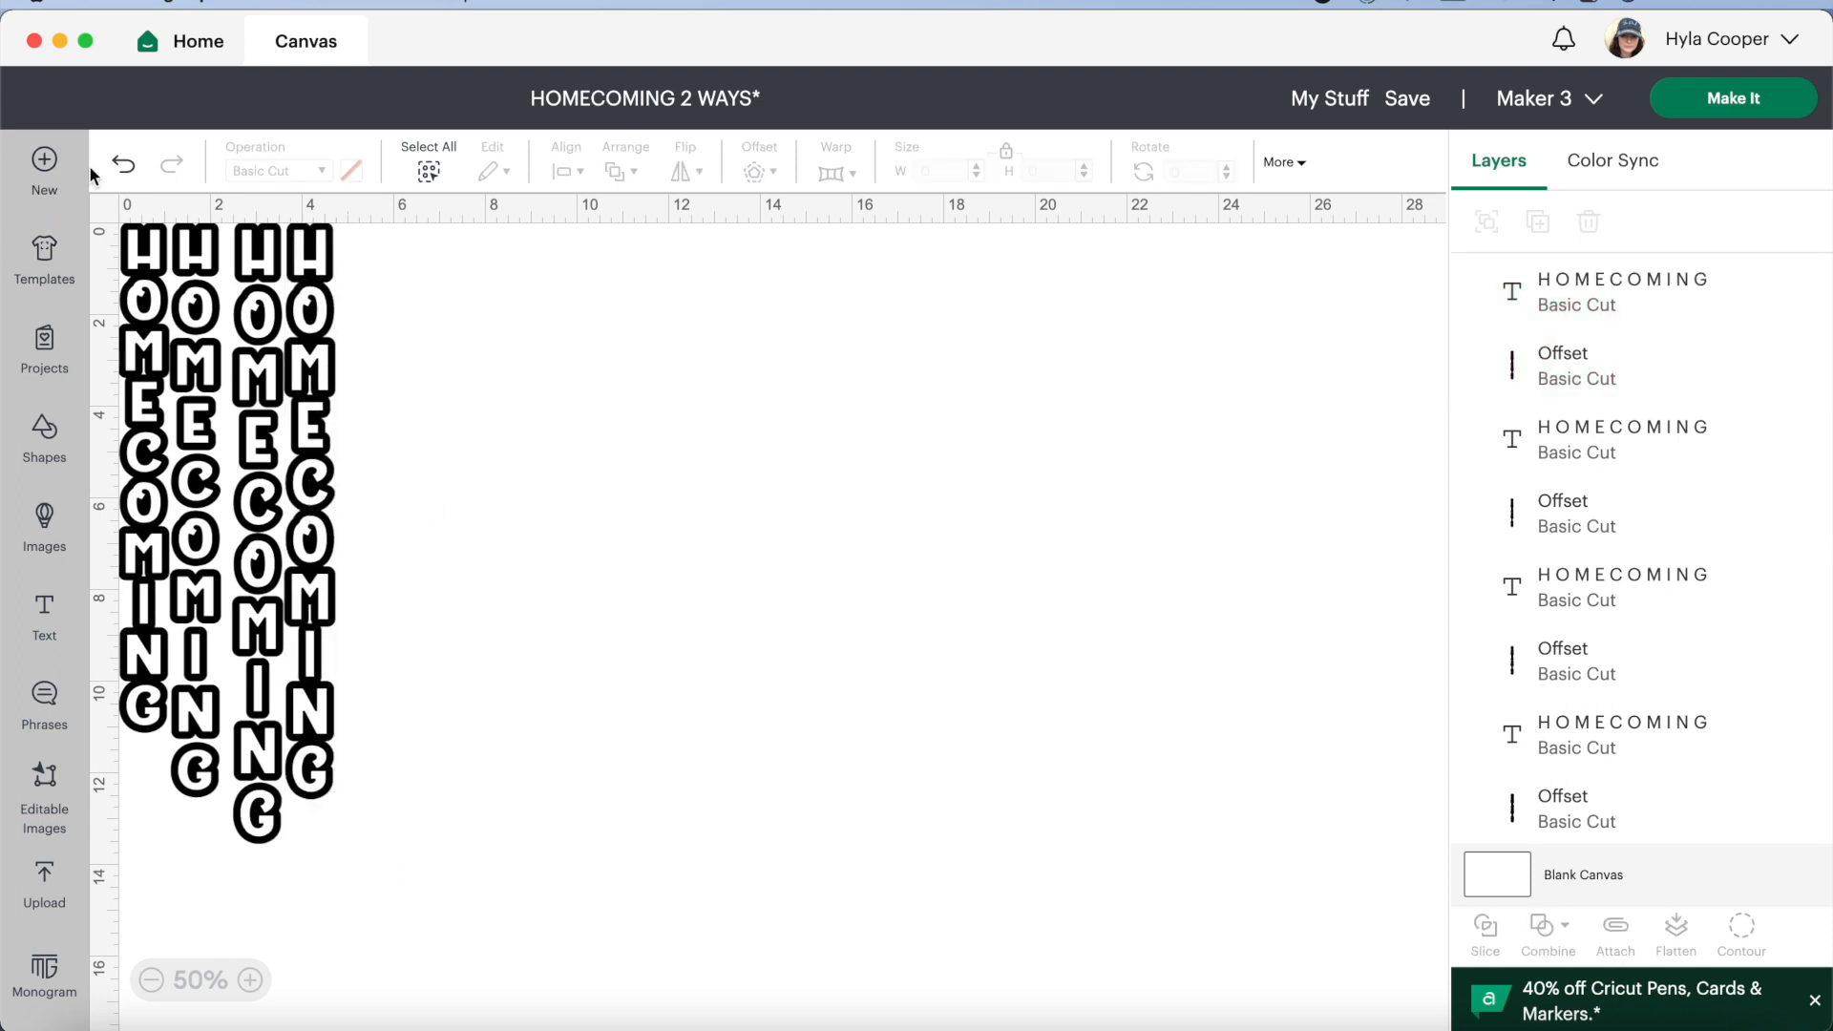
# Unlock the fourth design's proportions, set its text and offset together to 11.3 in high, and move it away from the others
pyautogui.click(251, 980)
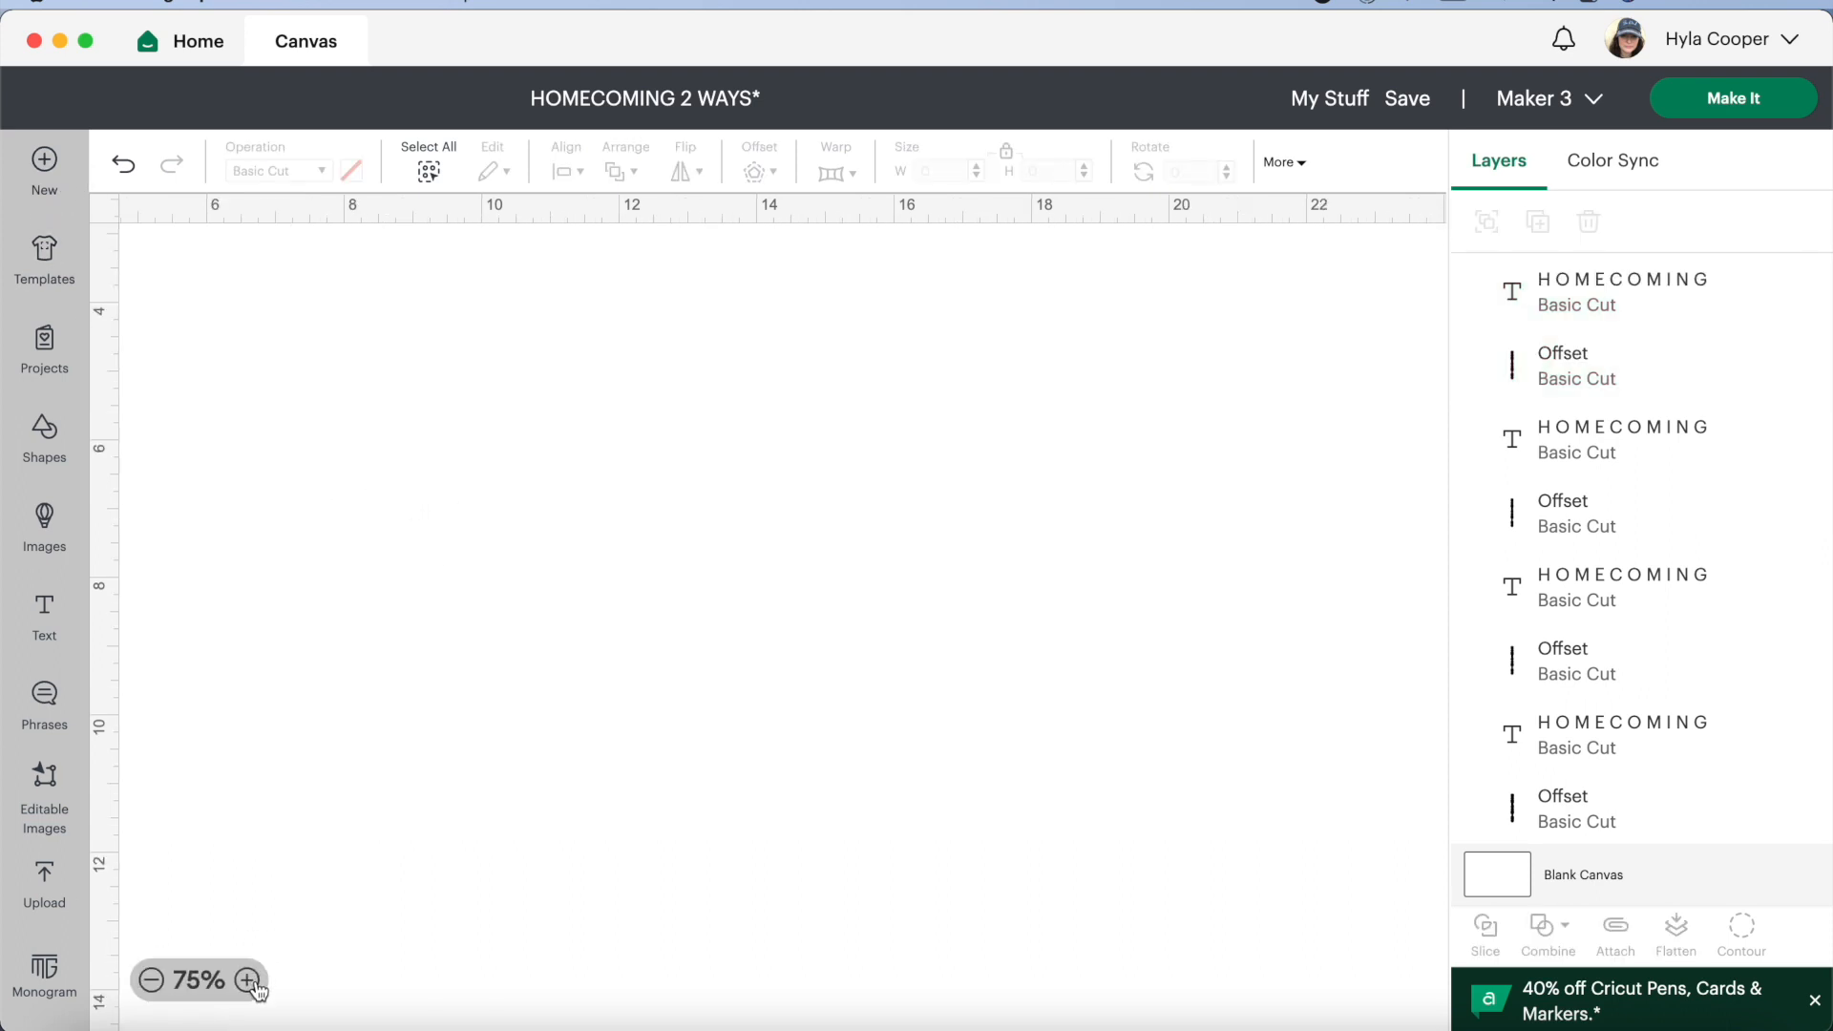
pyautogui.click(250, 980)
pyautogui.scroll(8, 99, 214)
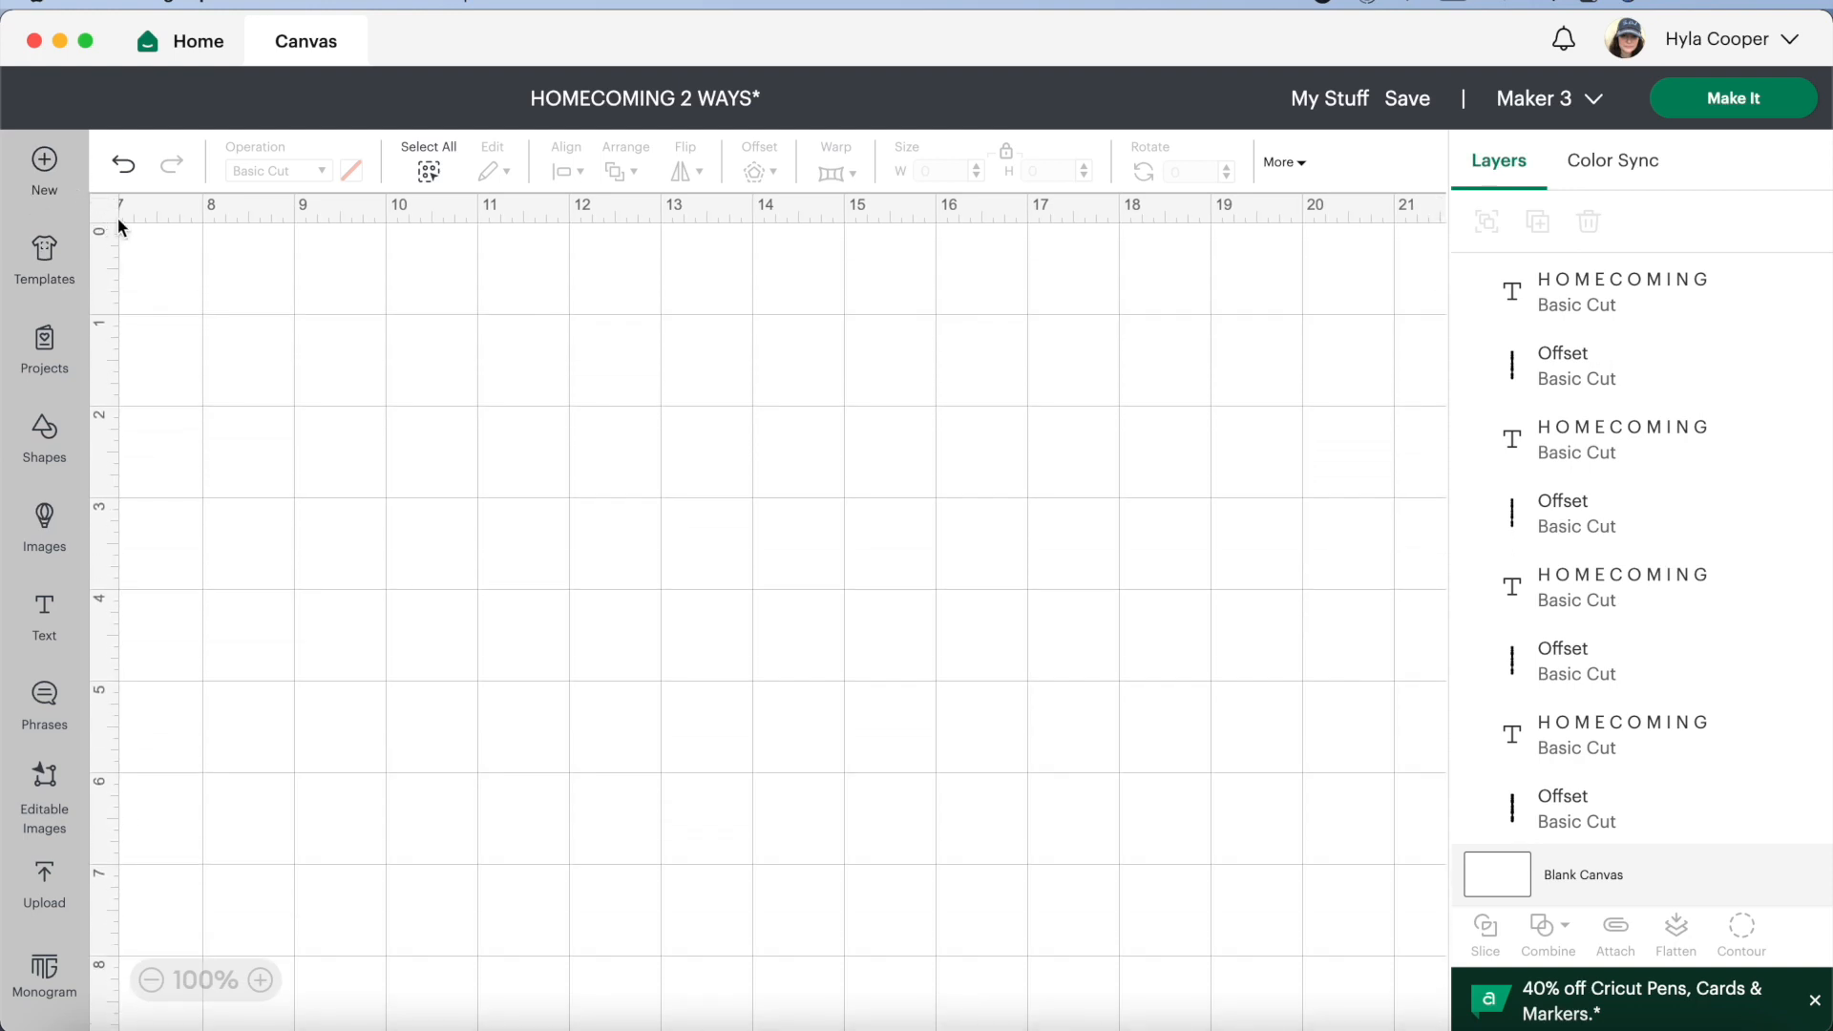
pyautogui.hscroll(-7, 130, 210)
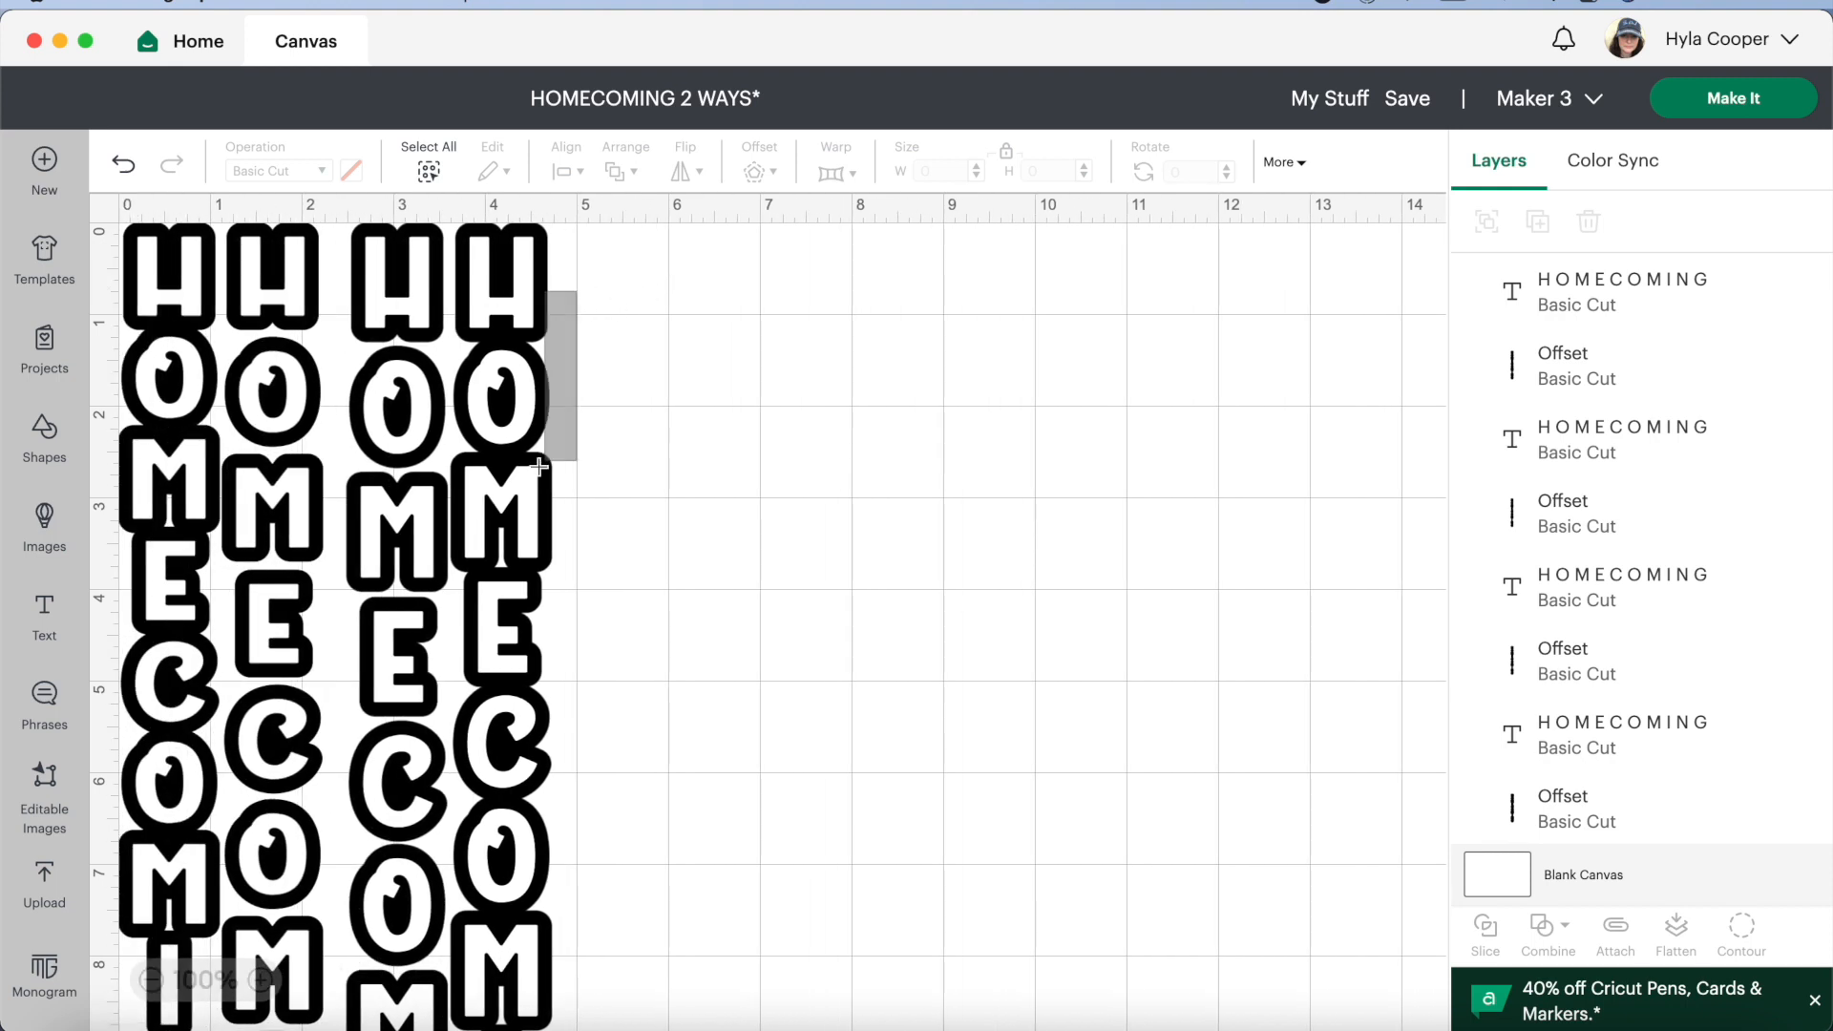
pyautogui.click(539, 420)
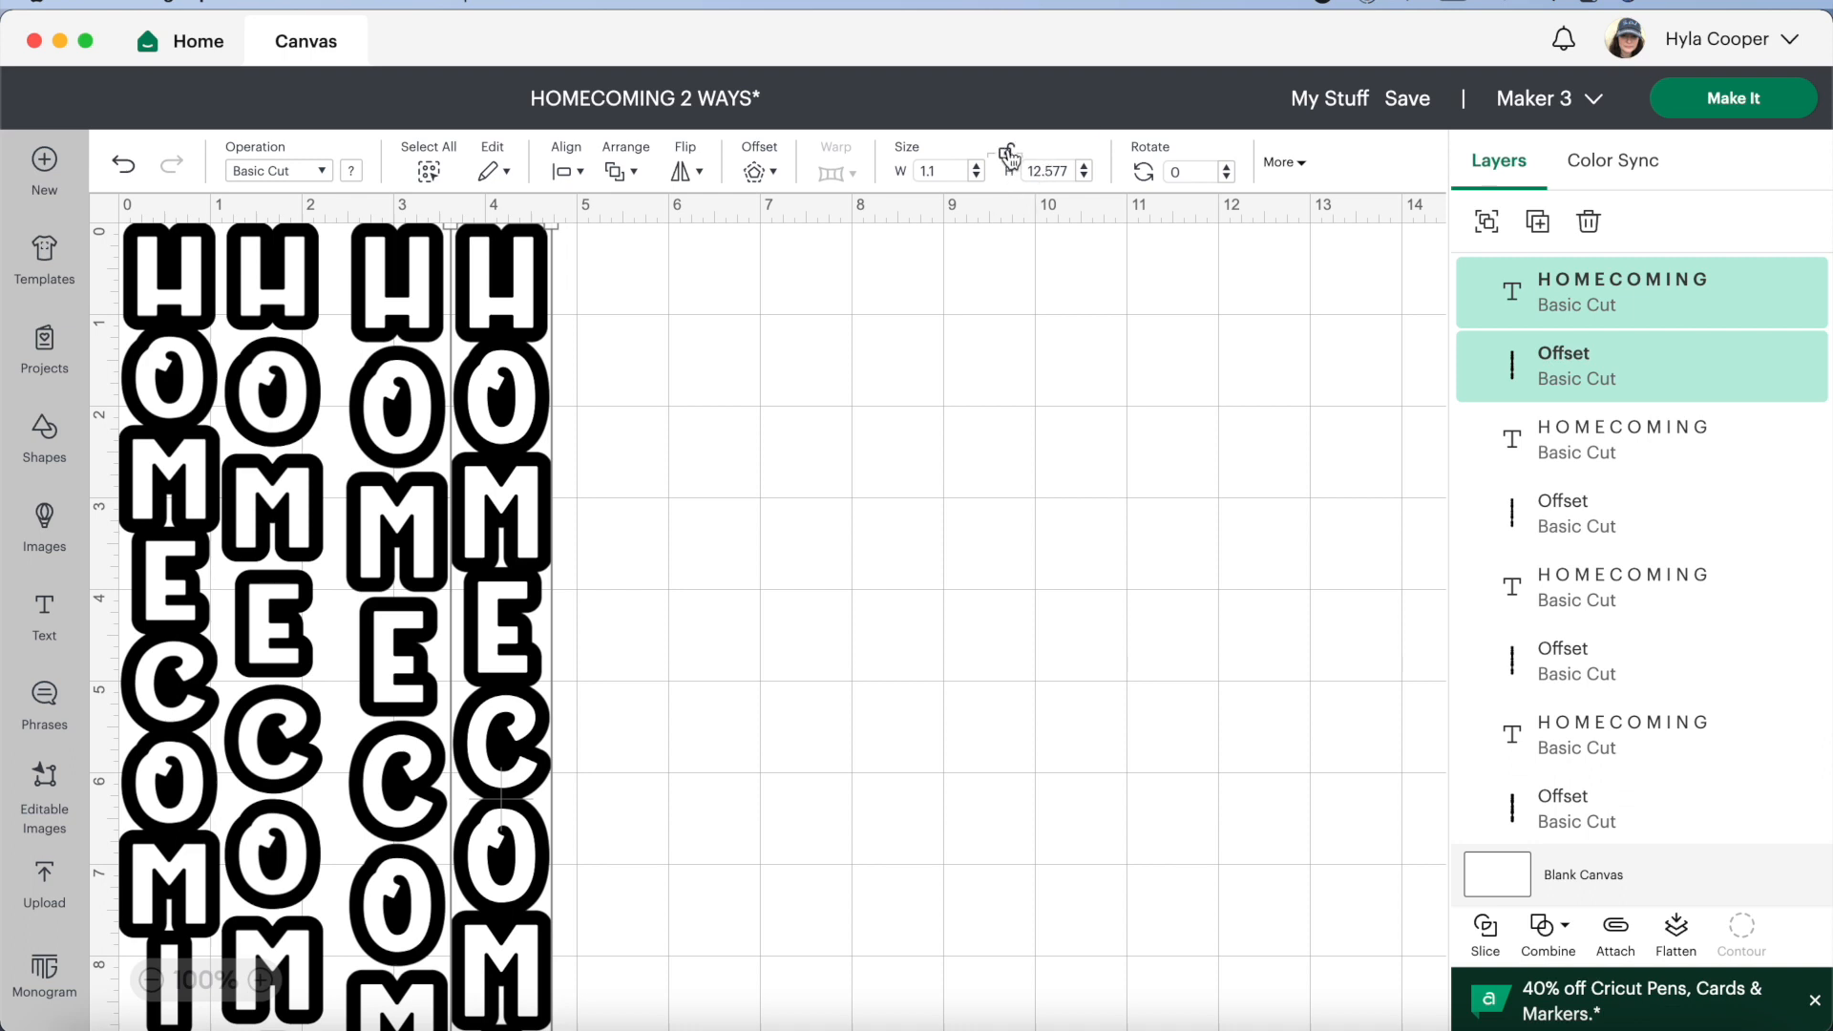
pyautogui.click(1085, 177)
pyautogui.click(1084, 176)
pyautogui.click(1084, 176)
pyautogui.click(1084, 176)
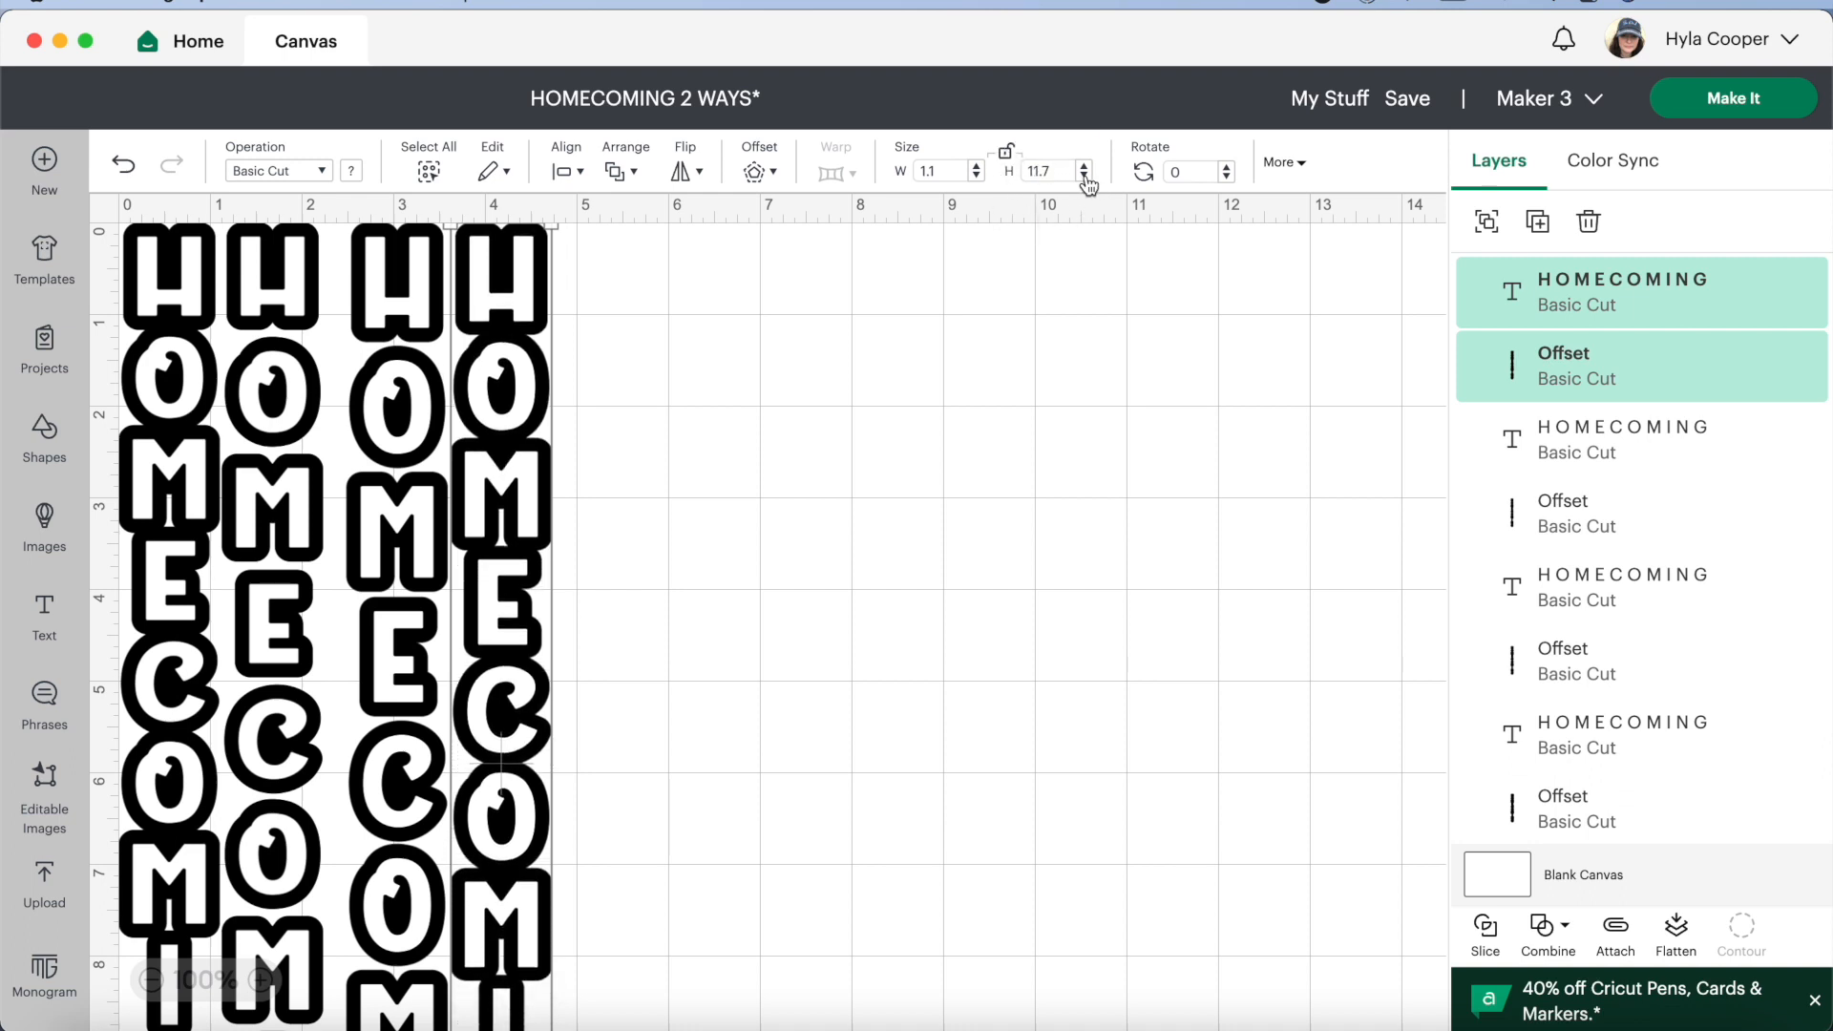
pyautogui.click(1084, 177)
pyautogui.click(1084, 177)
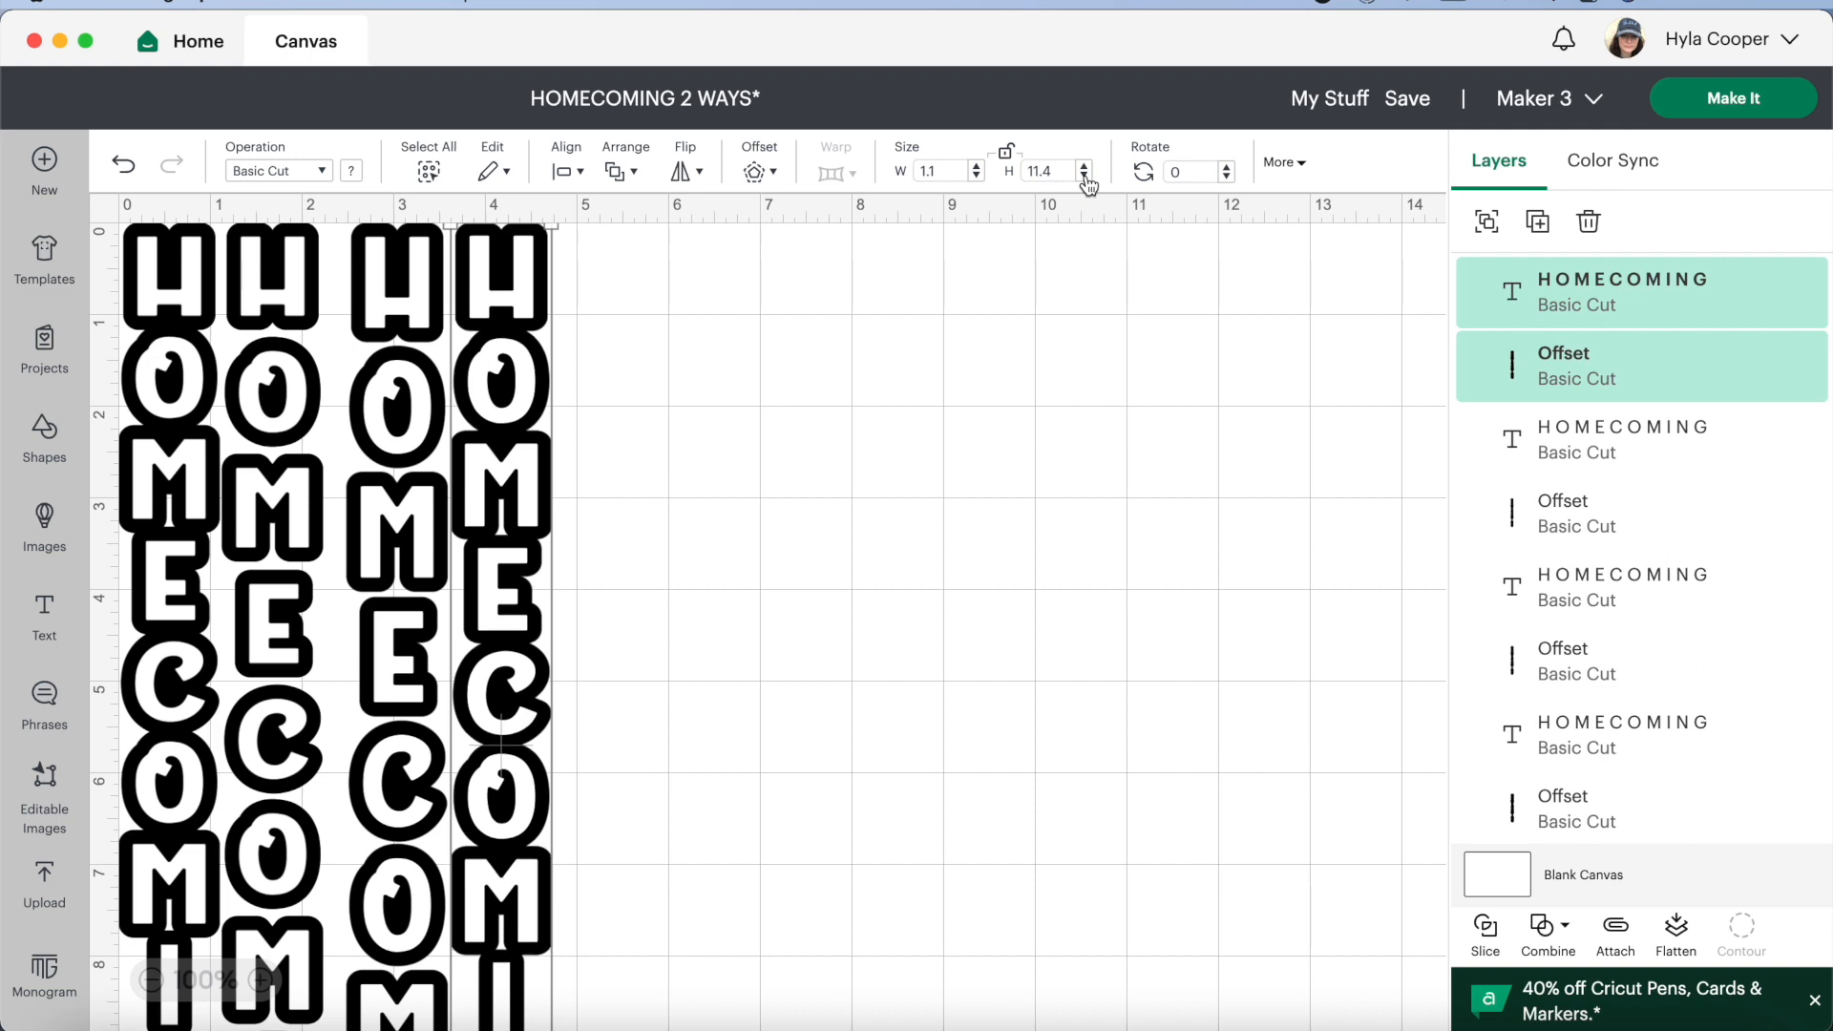
pyautogui.click(1085, 177)
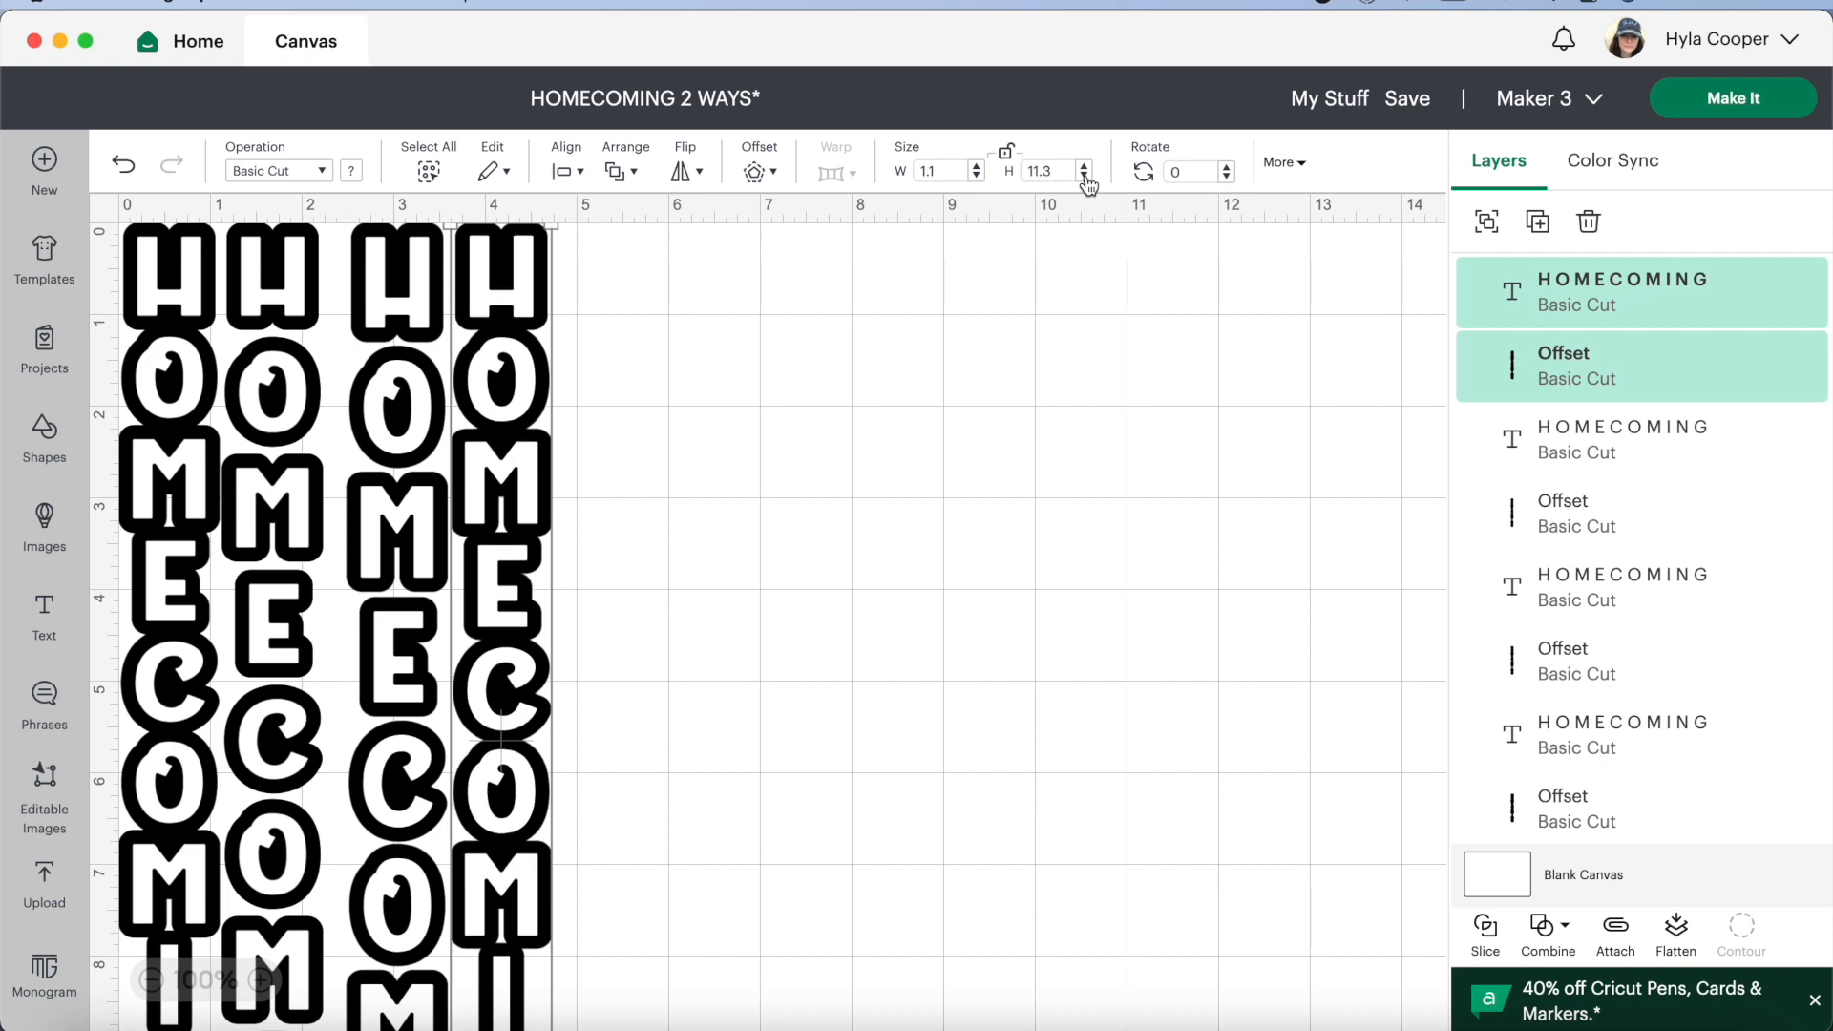
pyautogui.moveTo(534, 435); pyautogui.dragTo(668, 464)
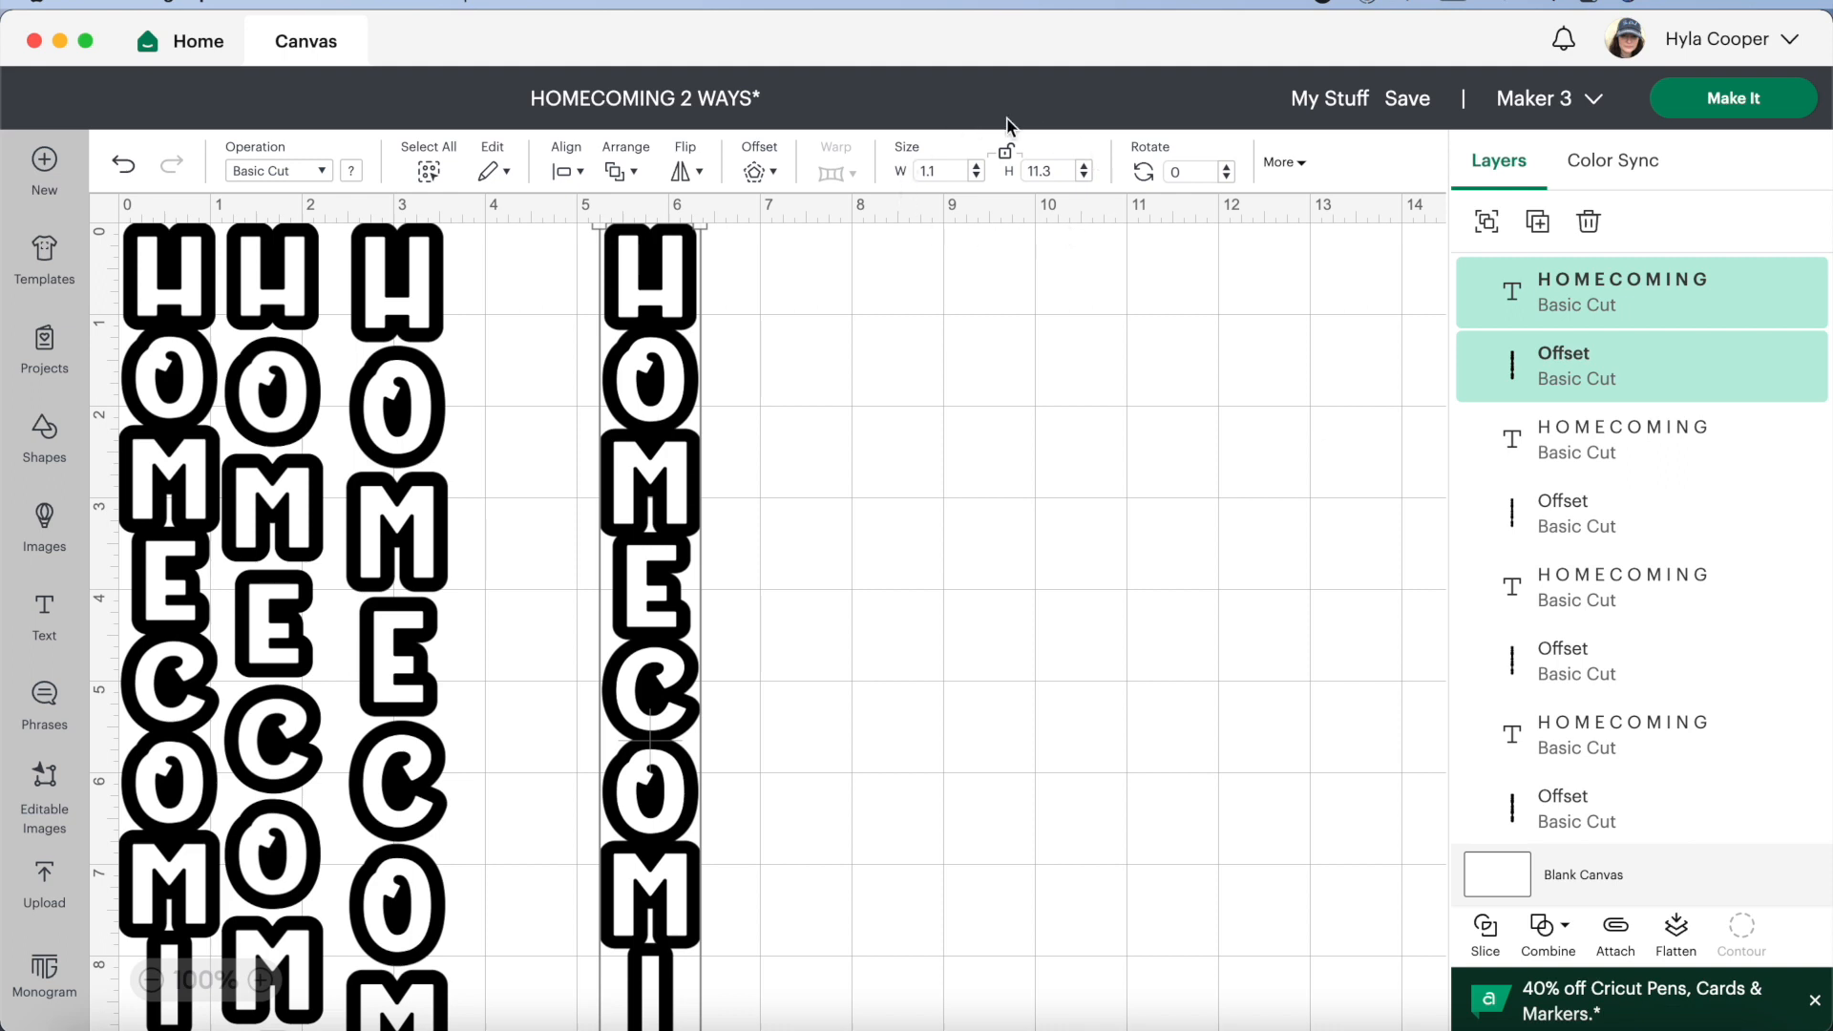
# Unlock the third design's proportions, set its text and offset to 12.3 in high, and shift it slightly away from the second design
pyautogui.click(475, 495)
pyautogui.click(420, 604)
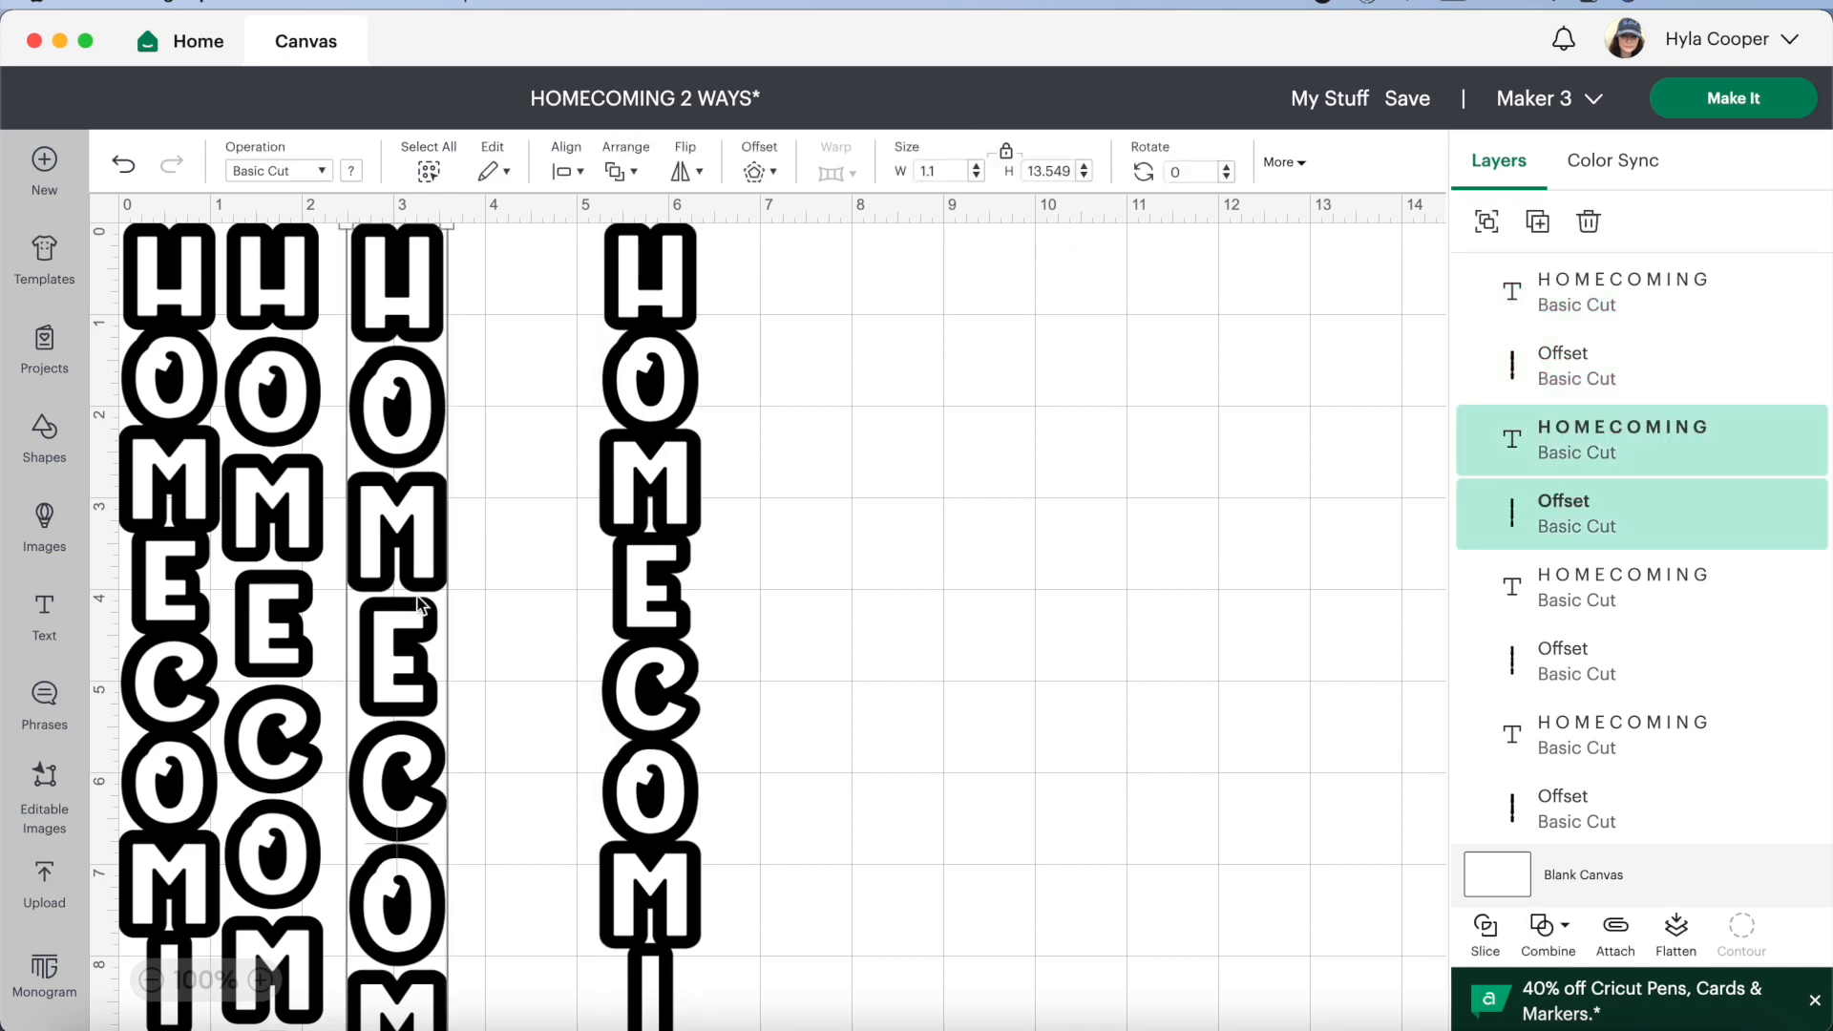
pyautogui.click(1006, 151)
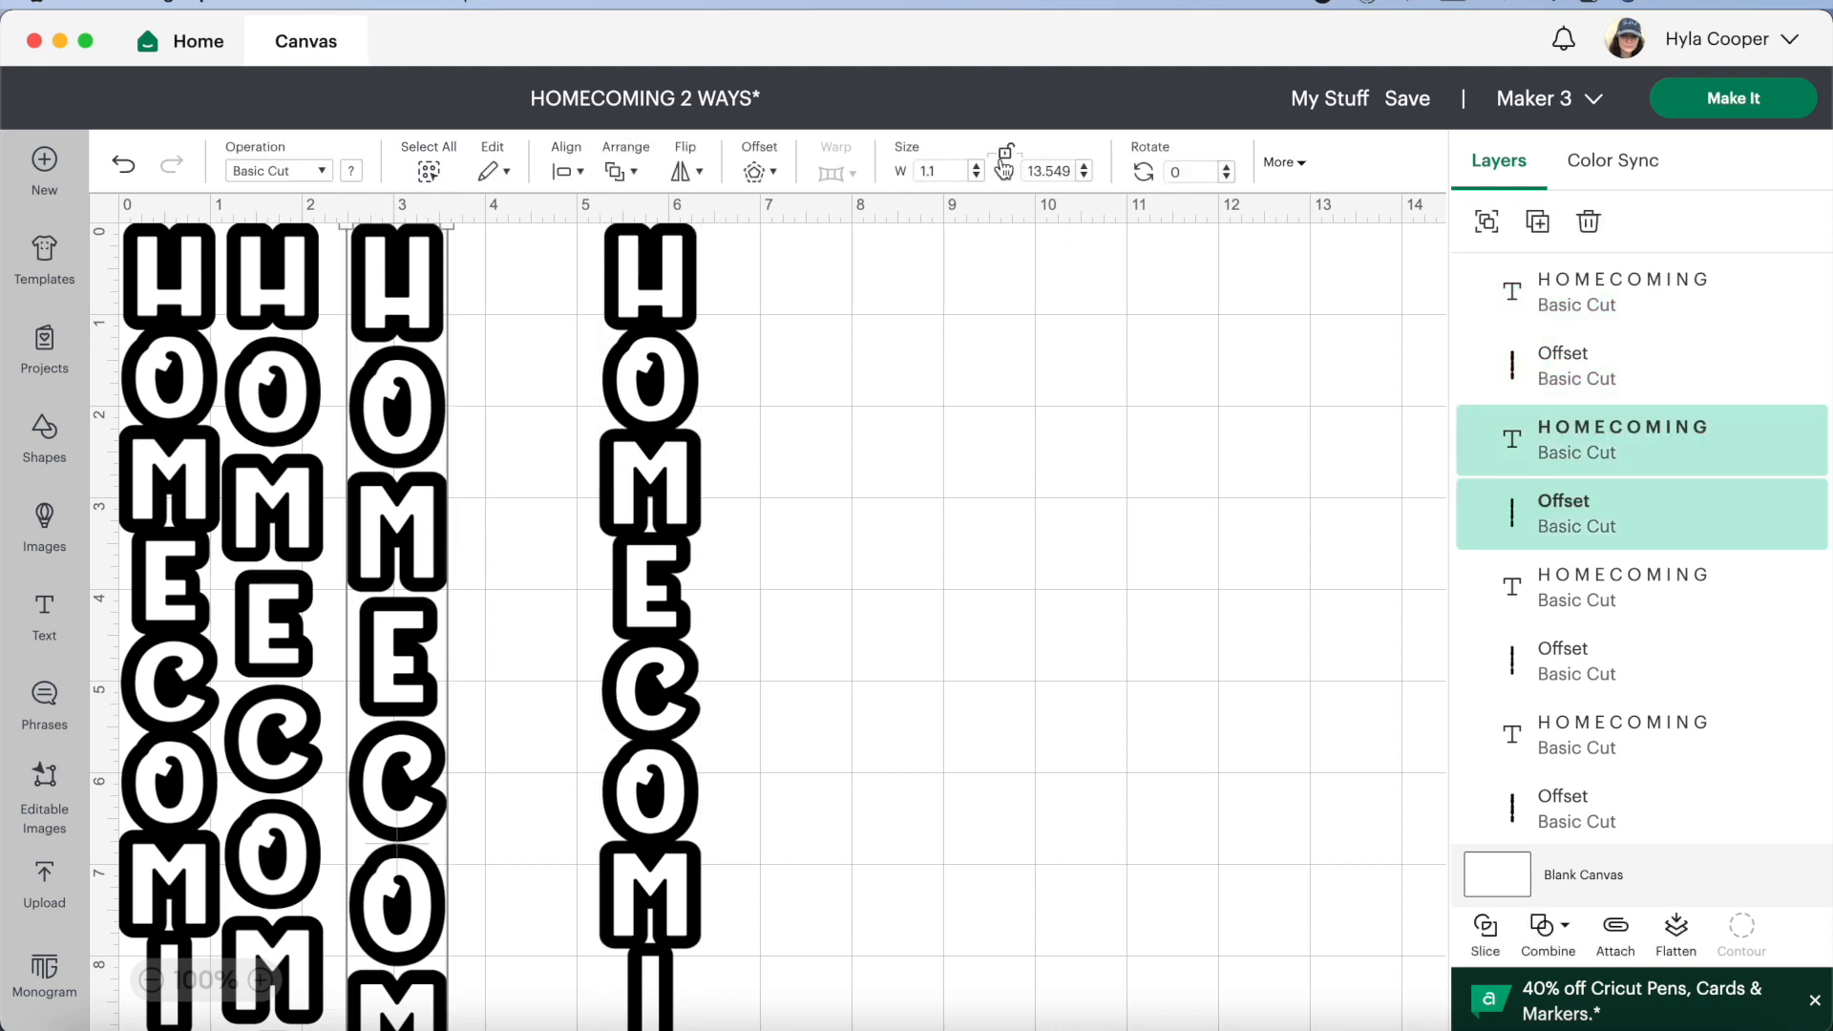
pyautogui.click(1084, 176)
pyautogui.click(1085, 177)
pyautogui.click(1084, 177)
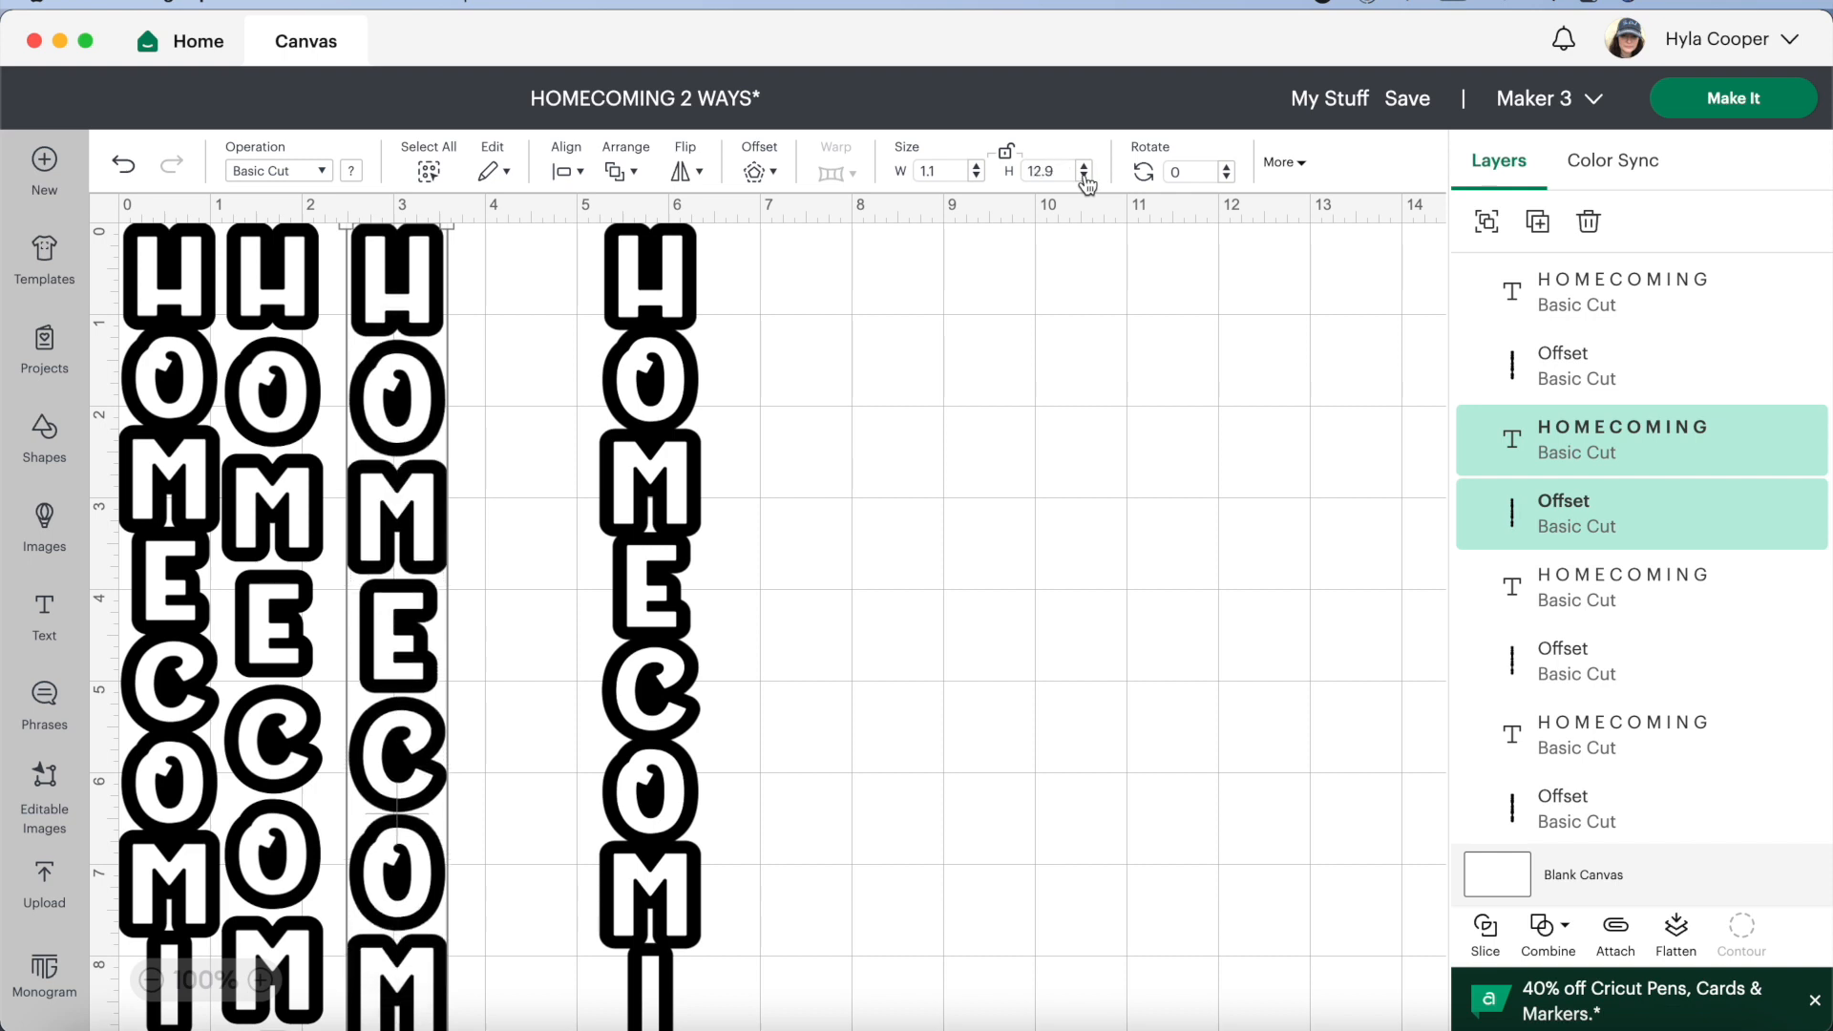
pyautogui.click(1084, 176)
pyautogui.click(1084, 177)
pyautogui.click(1085, 176)
pyautogui.click(1084, 177)
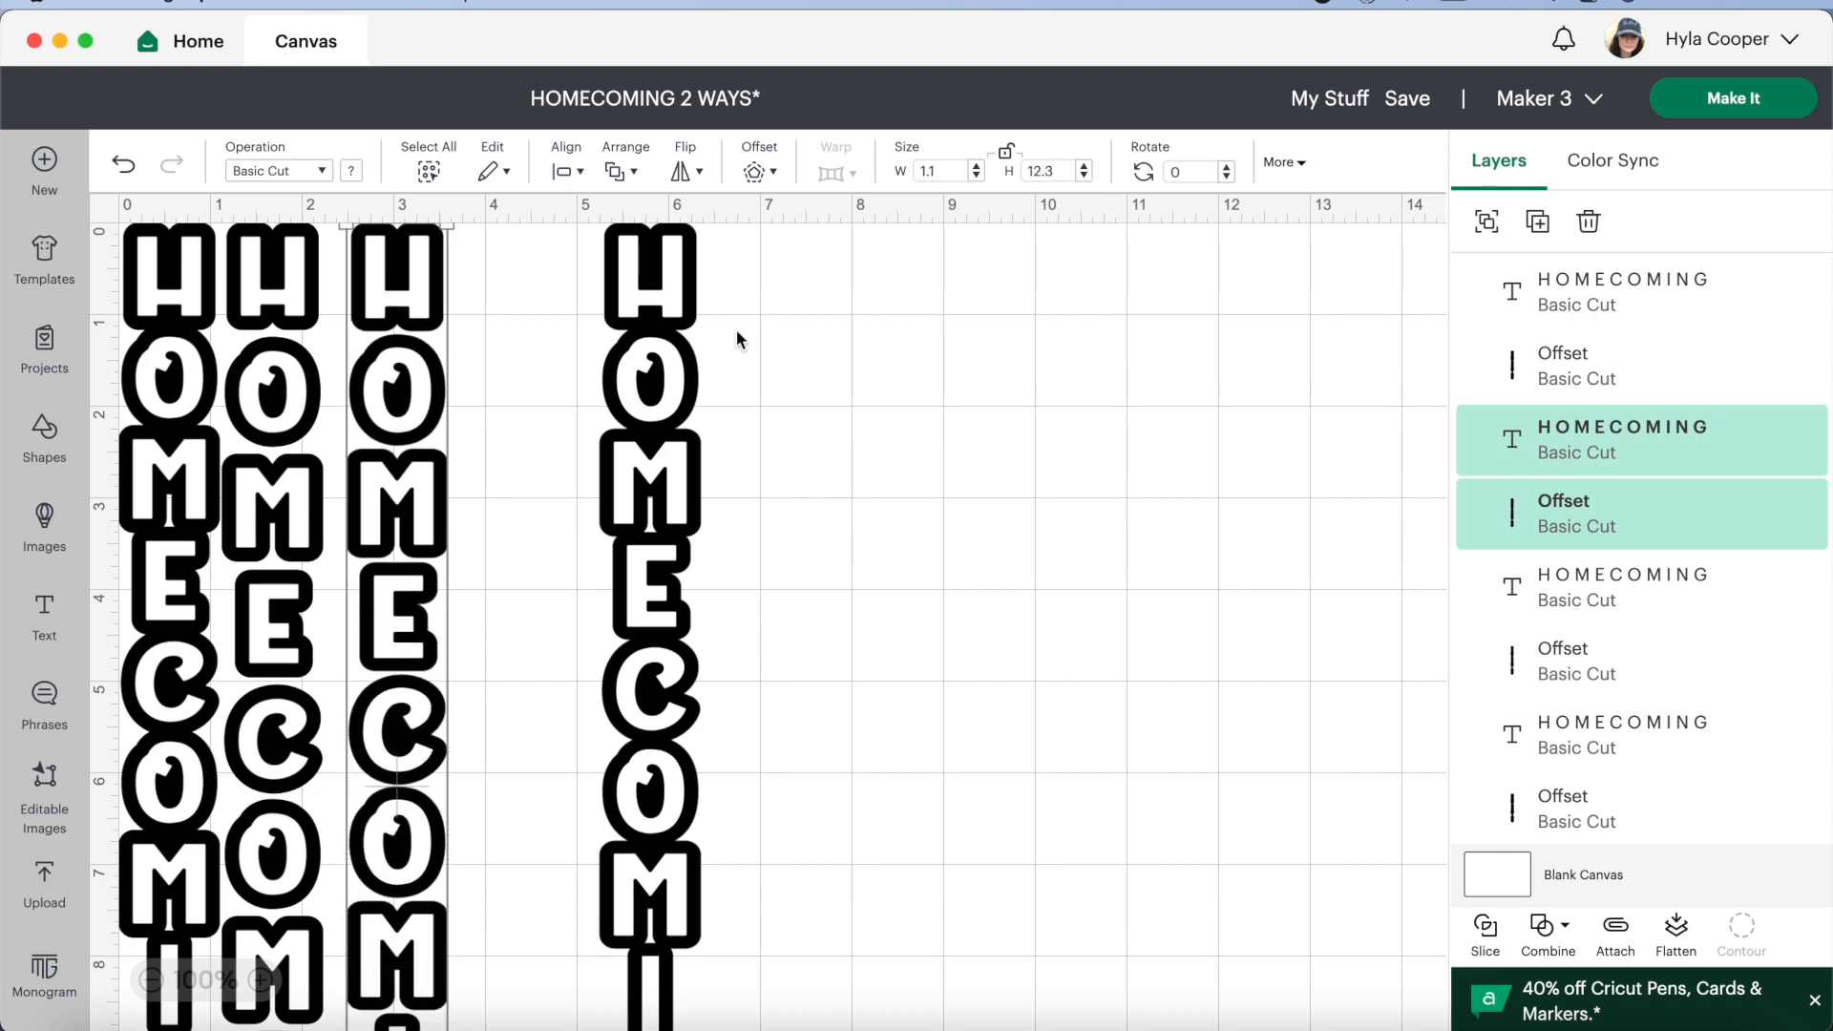
pyautogui.moveTo(367, 549); pyautogui.dragTo(405, 527)
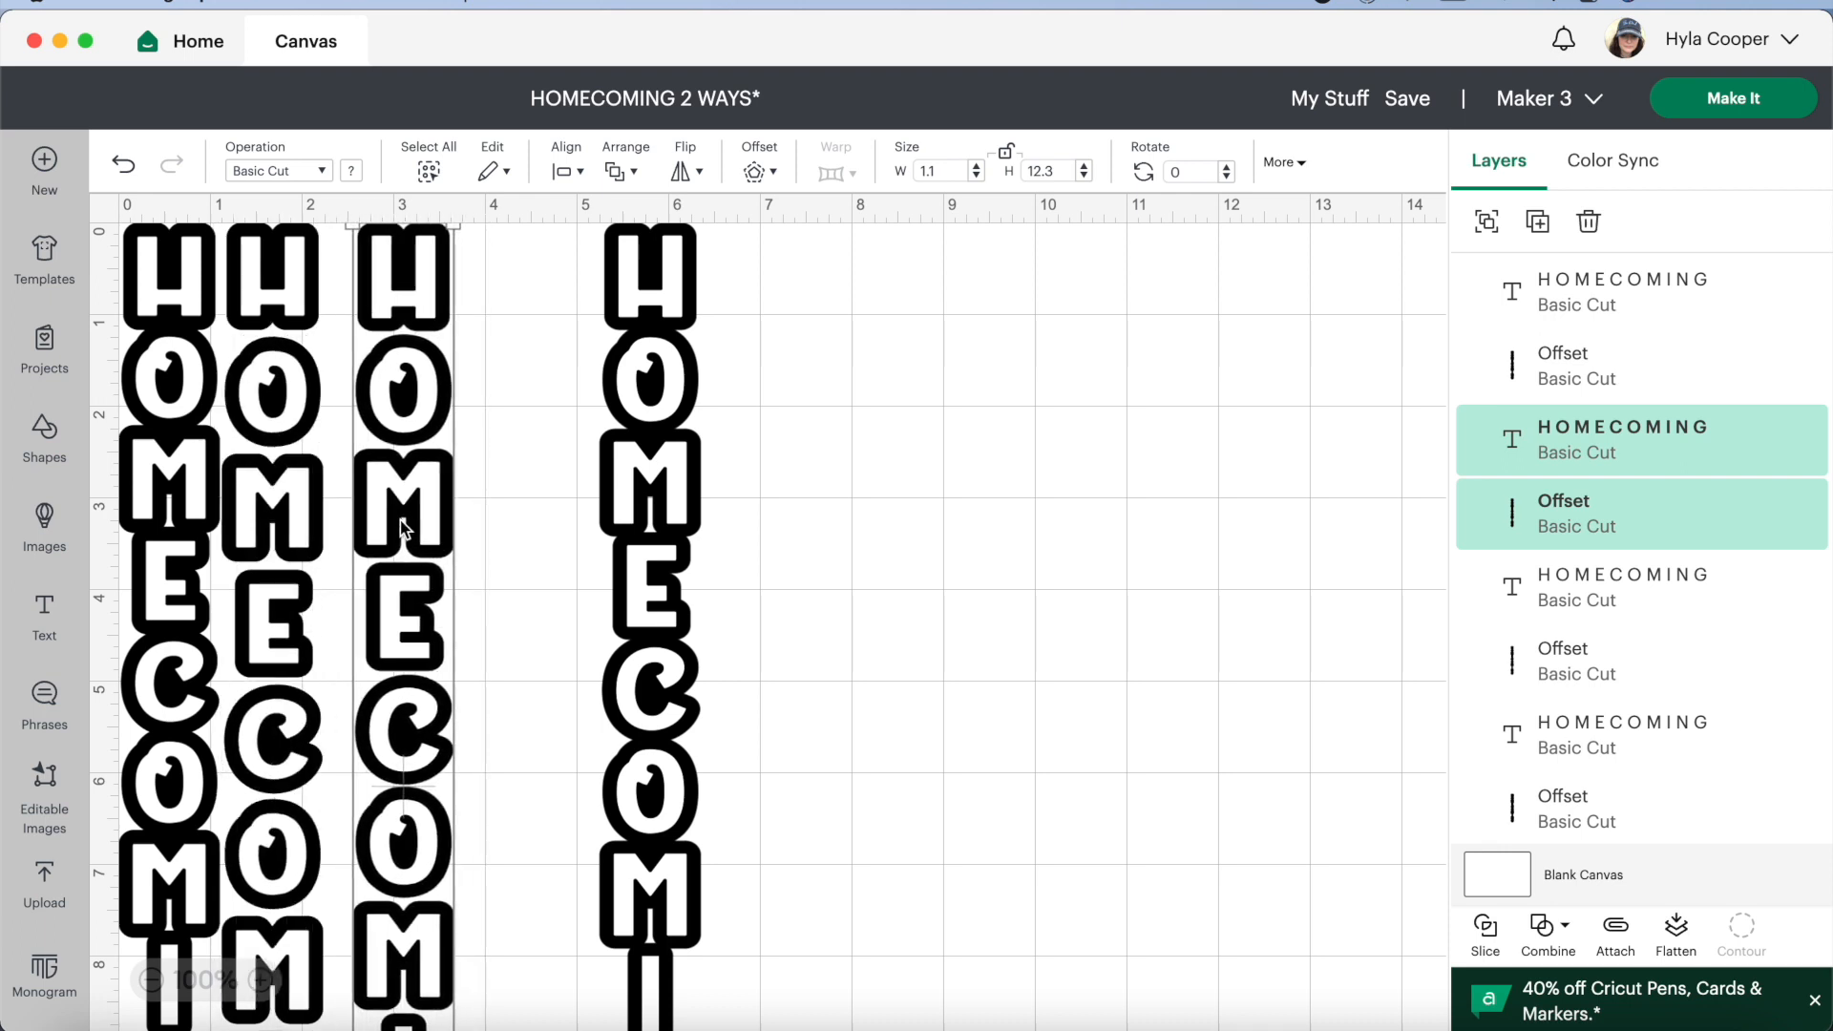
# Move the two resized designs side by side into open canvas space around the 12 to 15 inch ruler marks
pyautogui.click(151, 979)
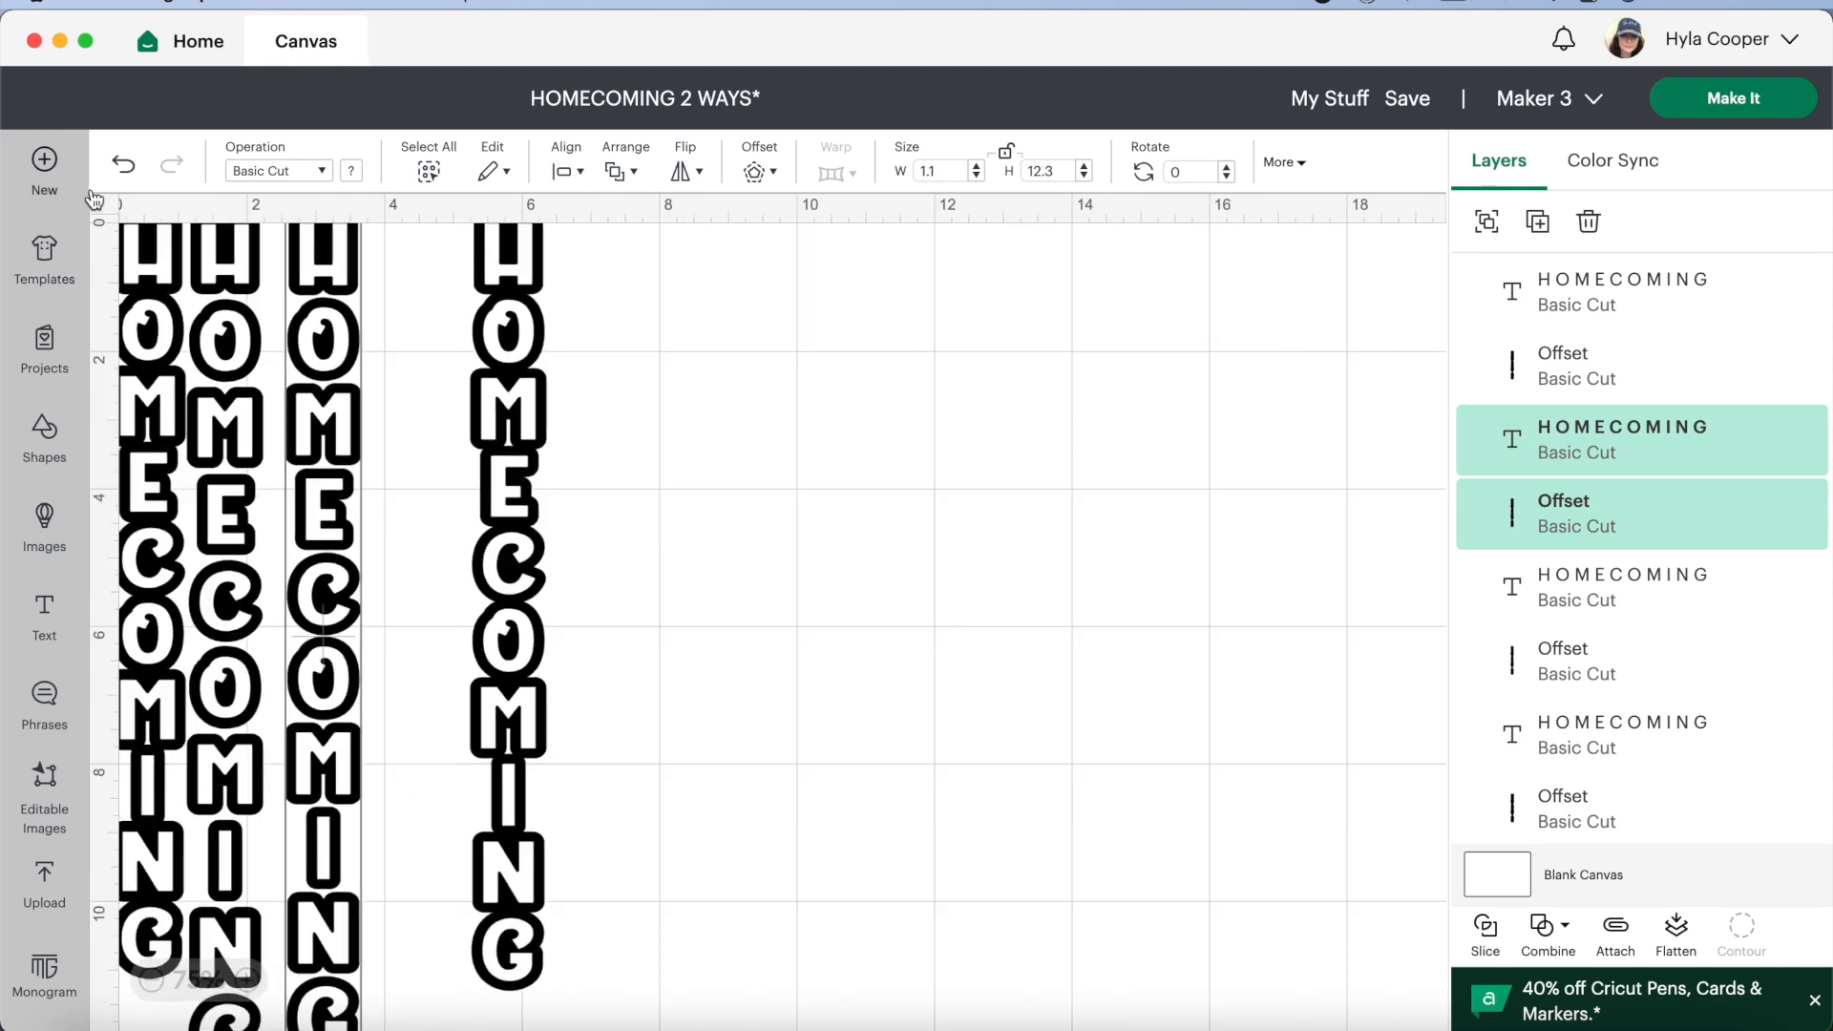
pyautogui.click(135, 199)
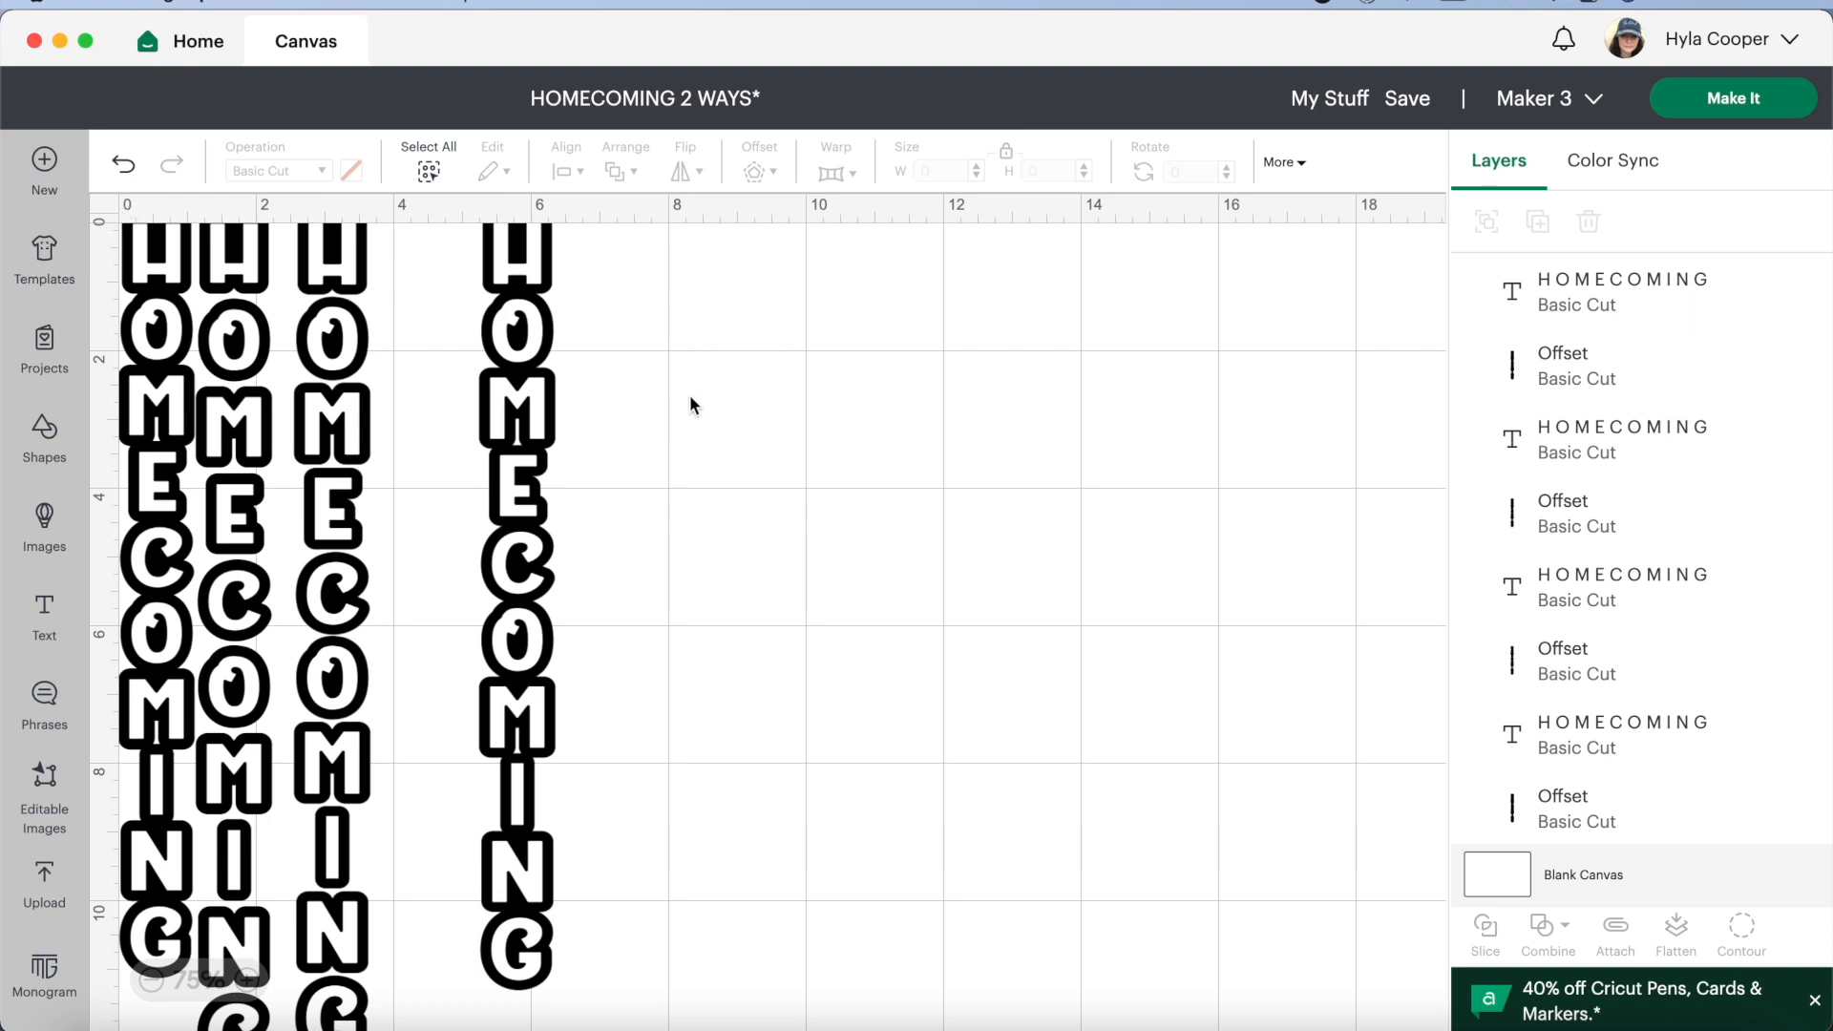
pyautogui.scroll(1, 105, 256)
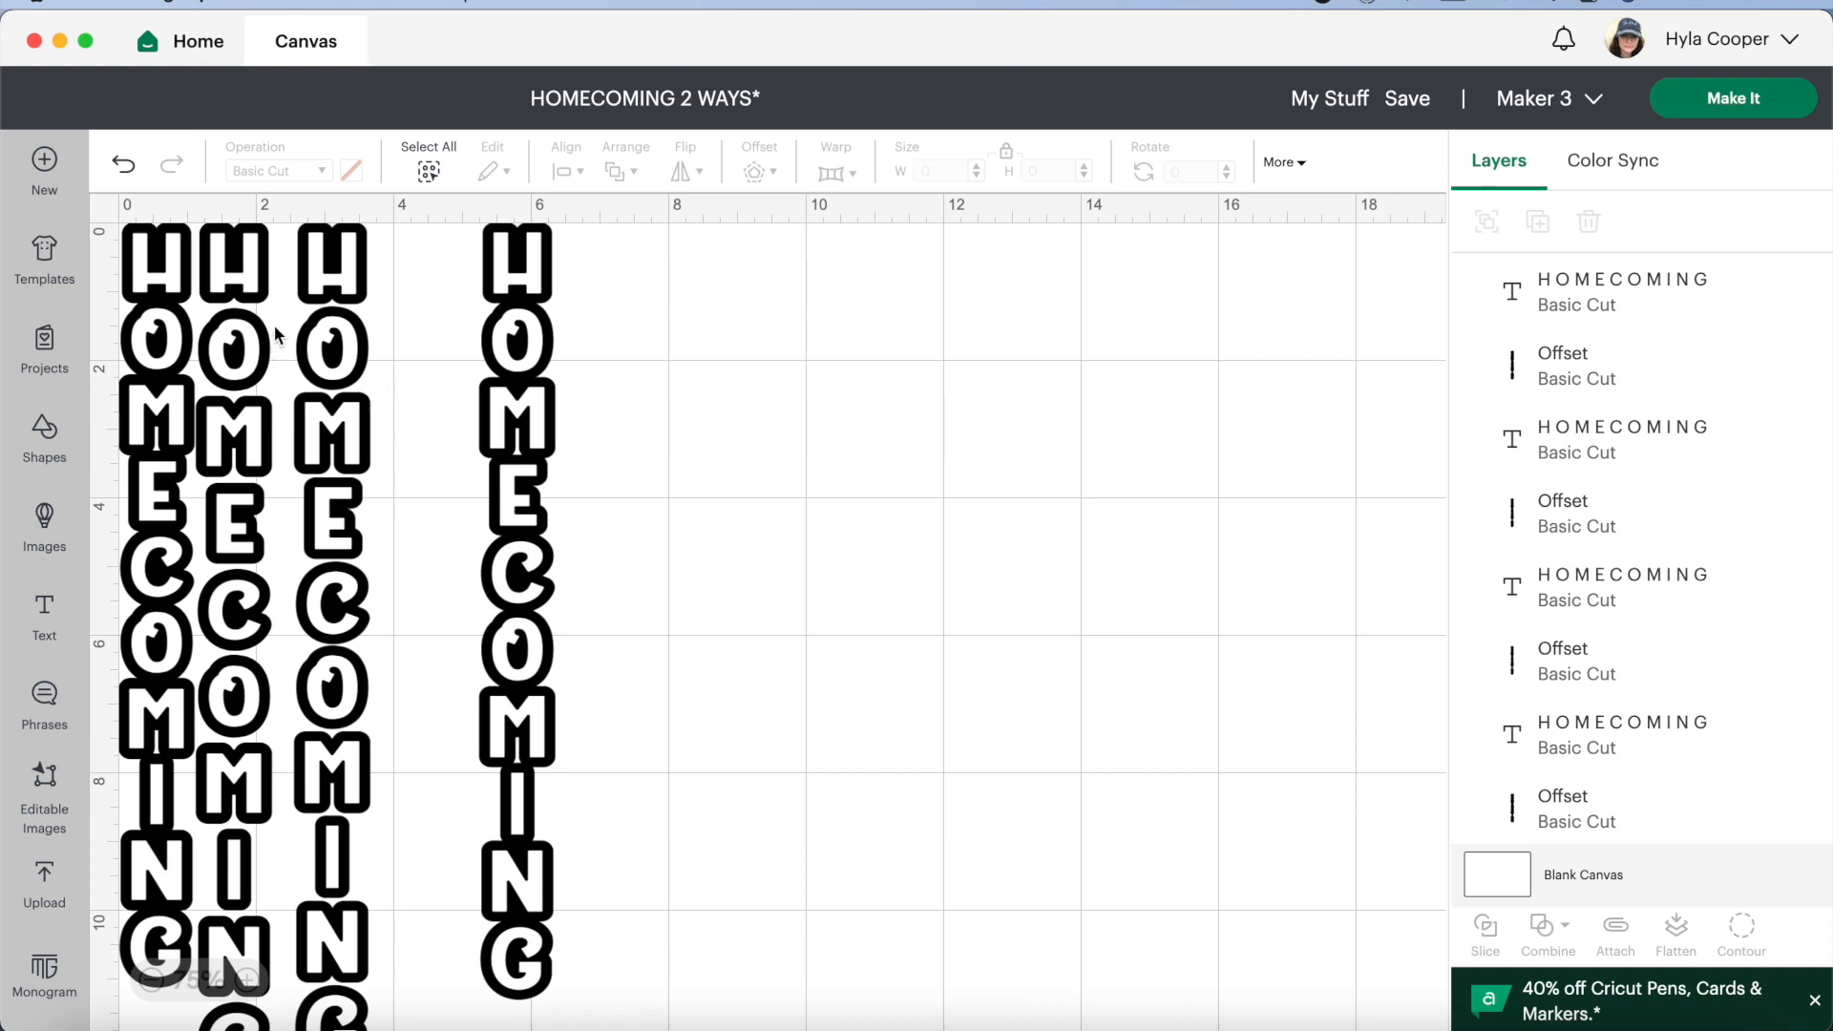
pyautogui.moveTo(291, 313); pyautogui.dragTo(1060, 569)
pyautogui.moveTo(506, 575); pyautogui.dragTo(1098, 546)
pyautogui.moveTo(399, 361); pyautogui.dragTo(1017, 477)
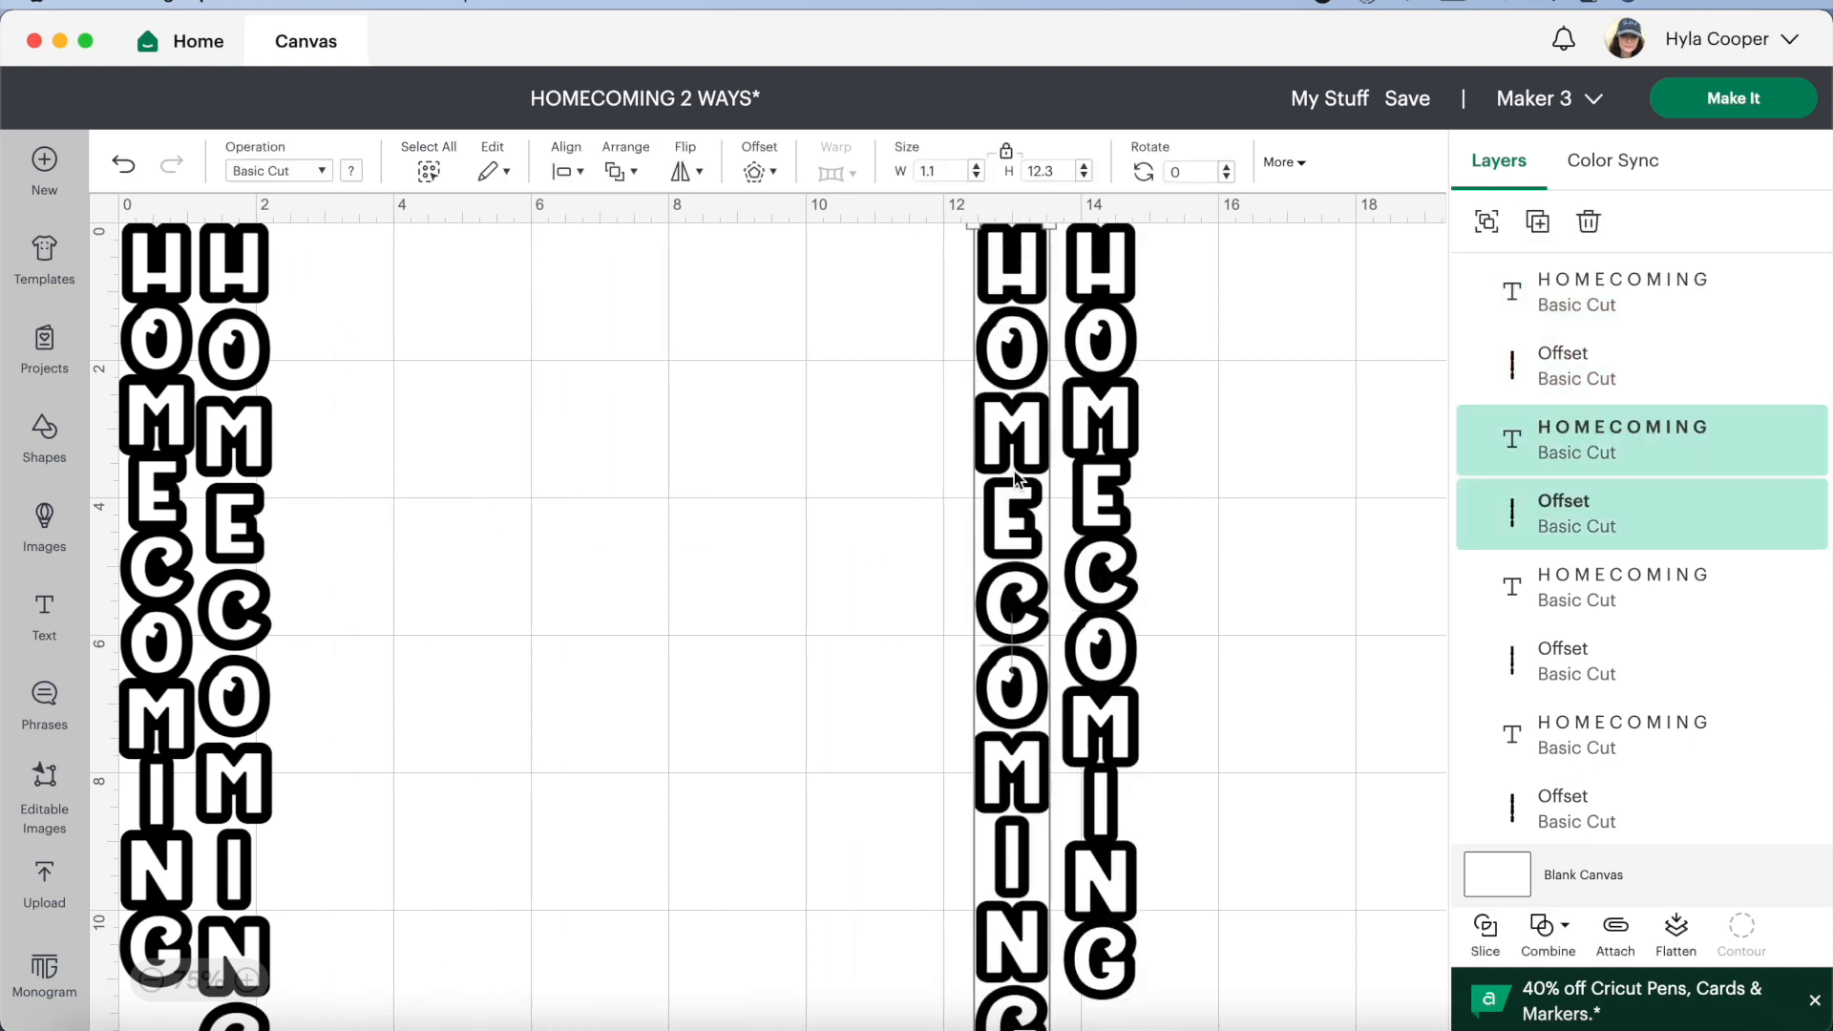
# Move the second design with its offset into open canvas space and resize it to 1 in wide and 10 in high, proportions unlocked
pyautogui.moveTo(311, 482); pyautogui.dragTo(680, 578)
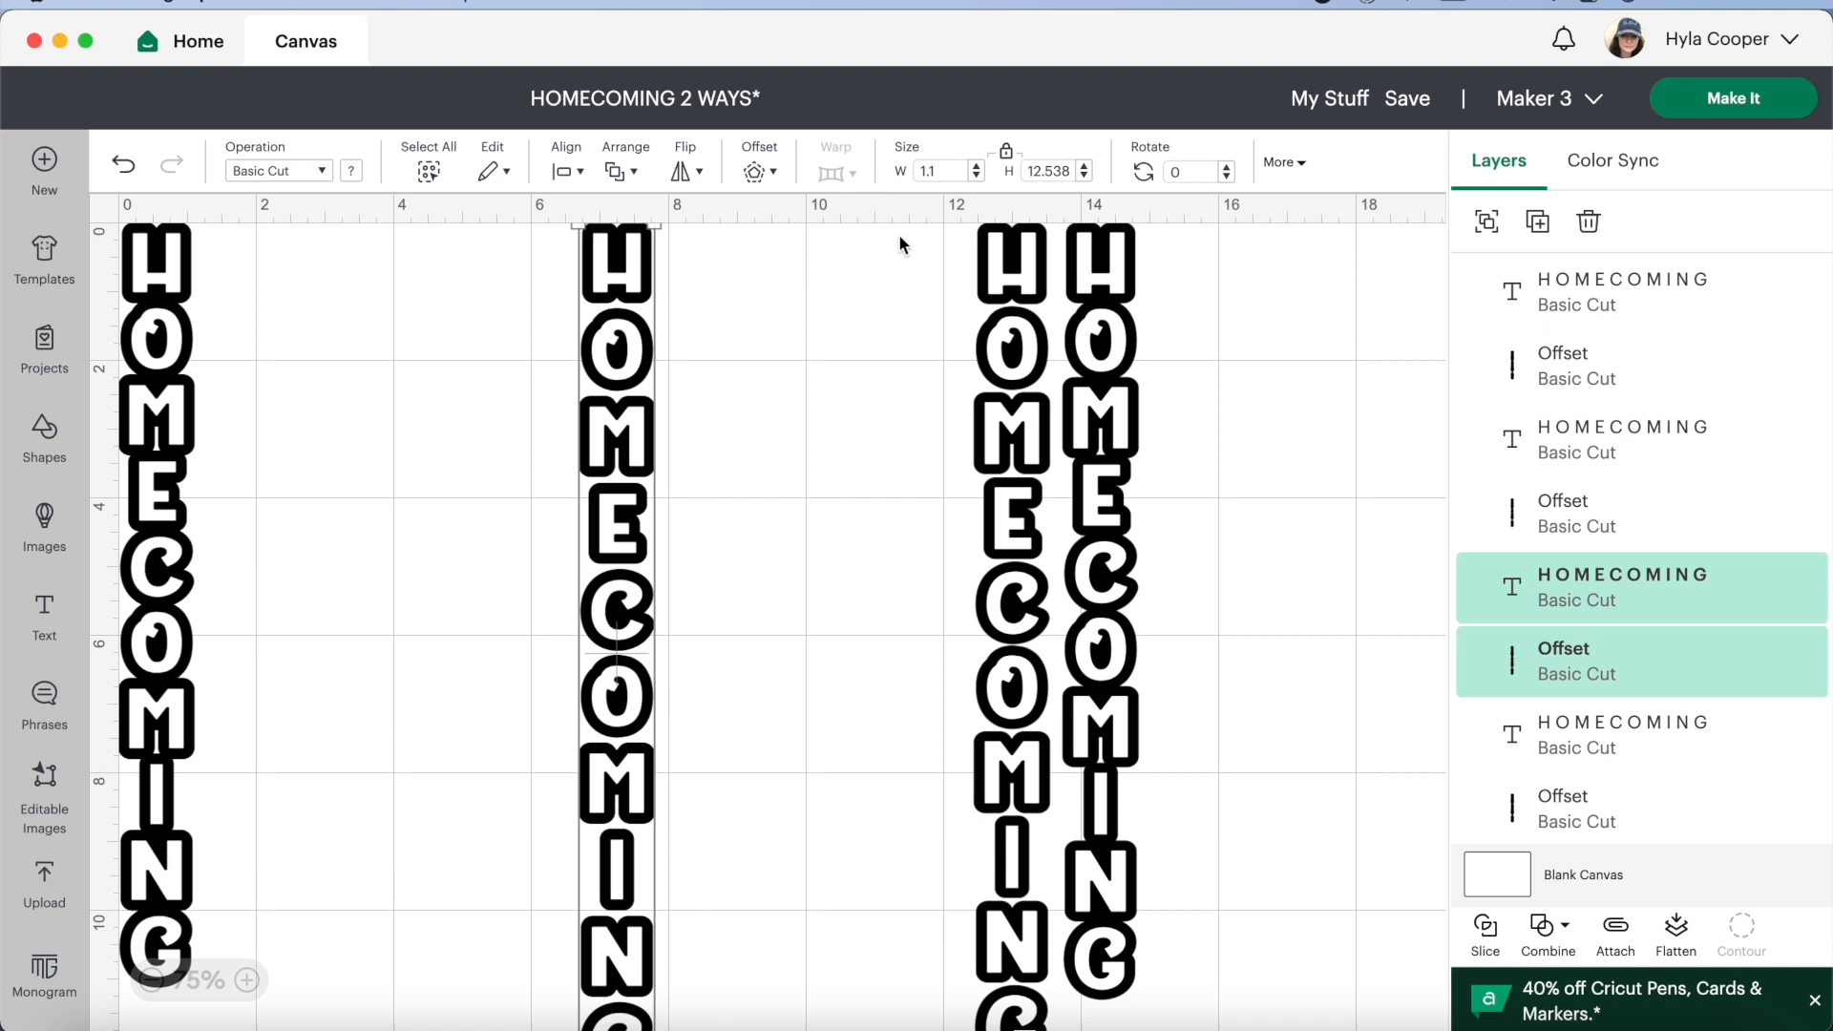
pyautogui.click(1006, 150)
pyautogui.click(1083, 175)
pyautogui.click(1083, 175)
pyautogui.click(1083, 175)
pyautogui.click(1083, 175)
pyautogui.click(1083, 176)
pyautogui.click(1083, 176)
pyautogui.click(1083, 175)
pyautogui.click(1084, 176)
pyautogui.click(1083, 176)
pyautogui.click(1083, 175)
pyautogui.click(1084, 175)
pyautogui.click(1084, 176)
pyautogui.click(1084, 175)
pyautogui.click(1083, 176)
pyautogui.click(1084, 175)
pyautogui.click(1084, 176)
pyautogui.click(1083, 175)
pyautogui.click(1083, 176)
pyautogui.click(1084, 176)
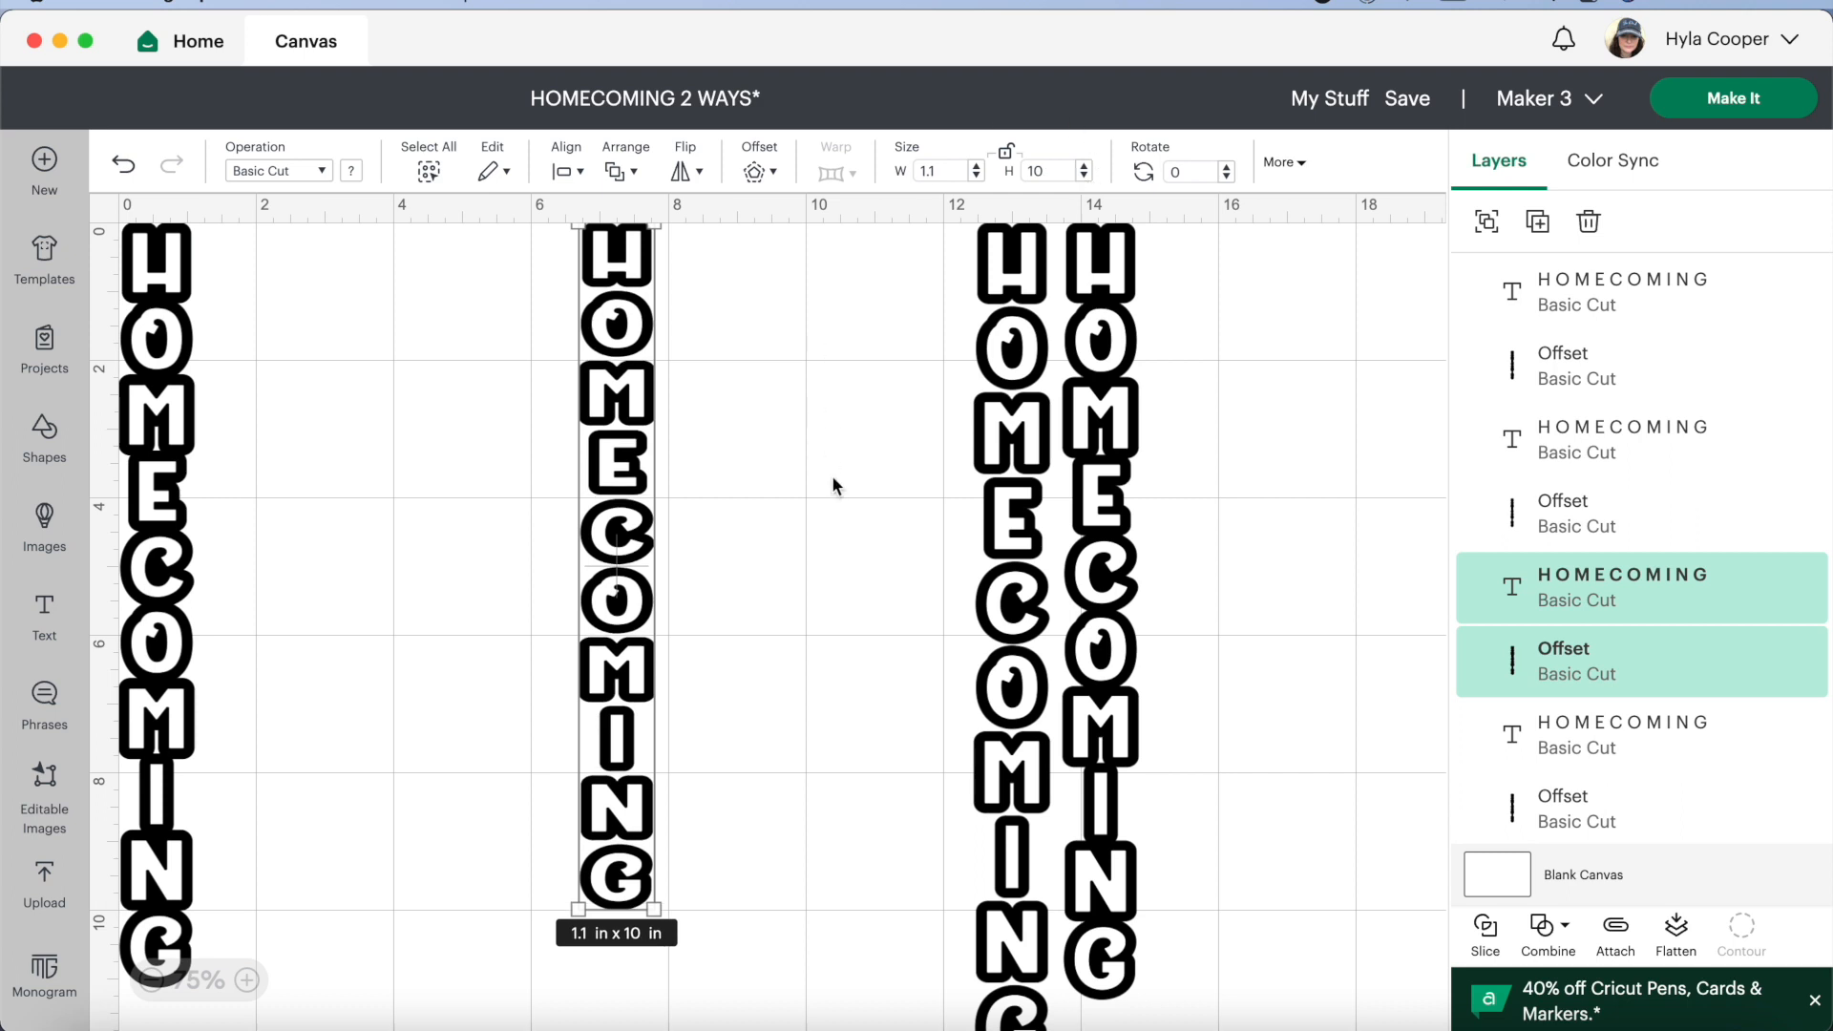
pyautogui.moveTo(630, 603); pyautogui.dragTo(515, 620)
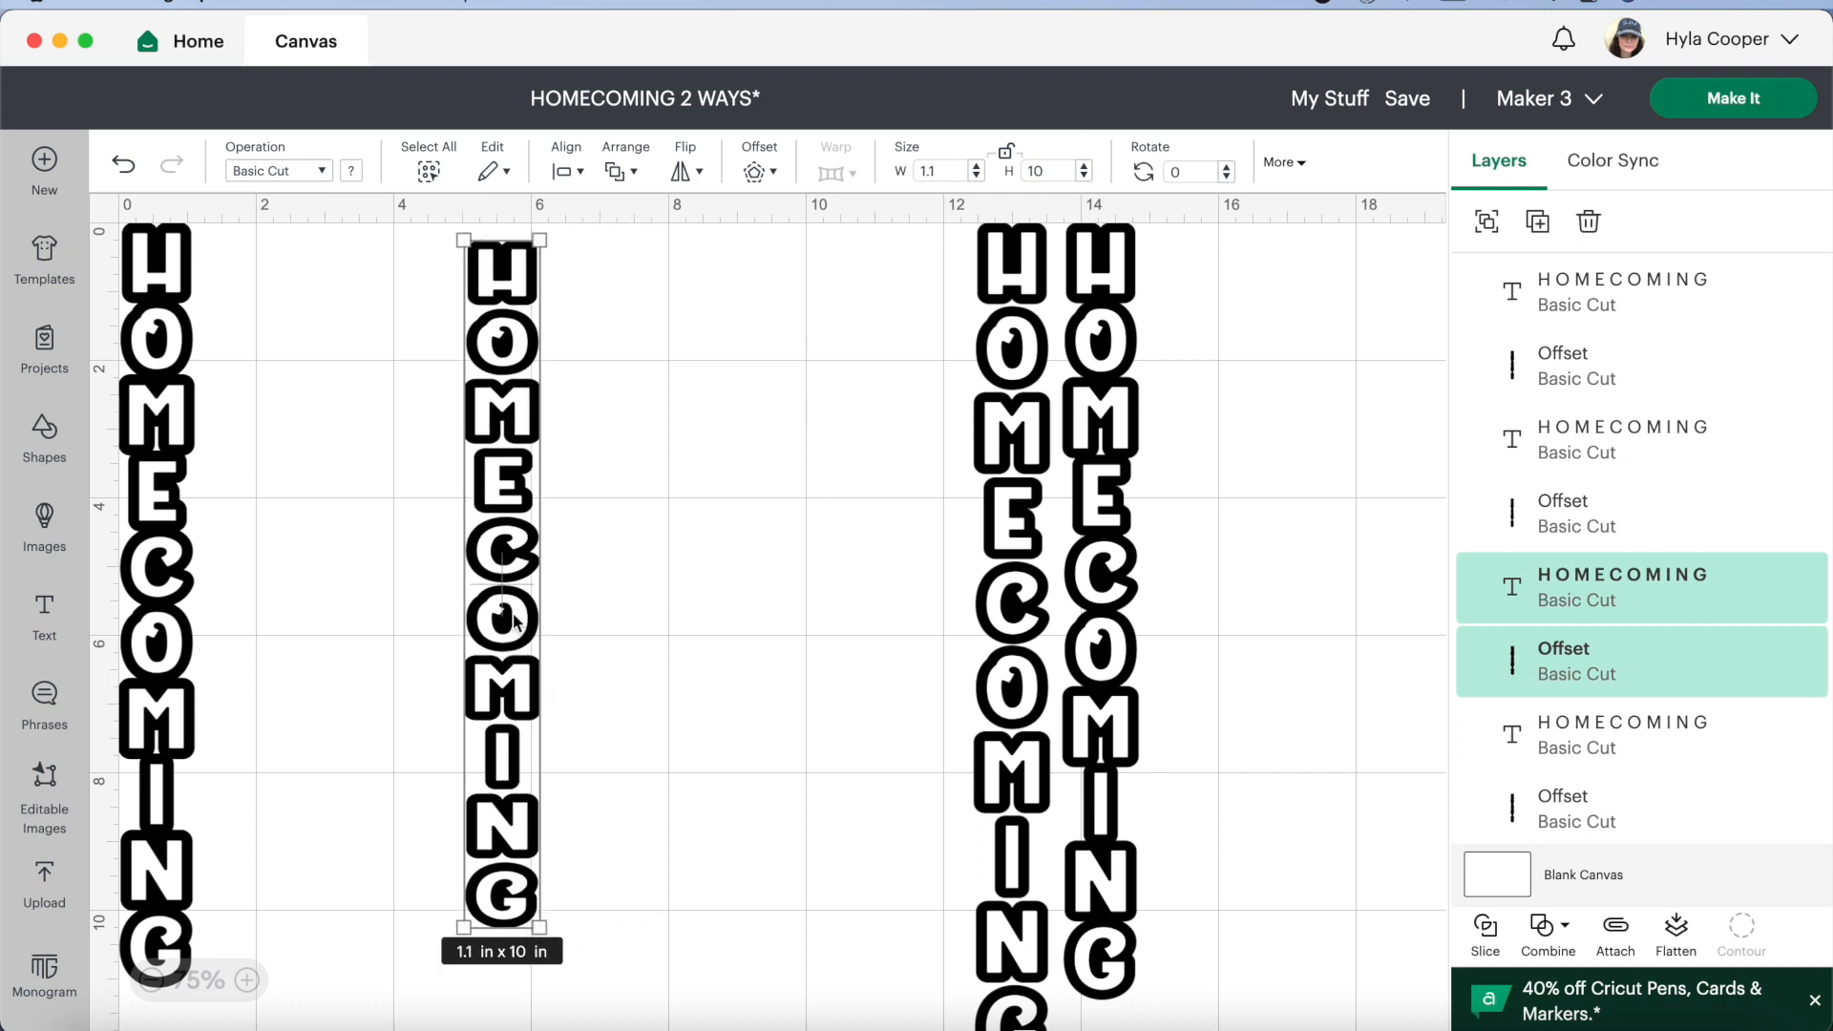
pyautogui.click(976, 176)
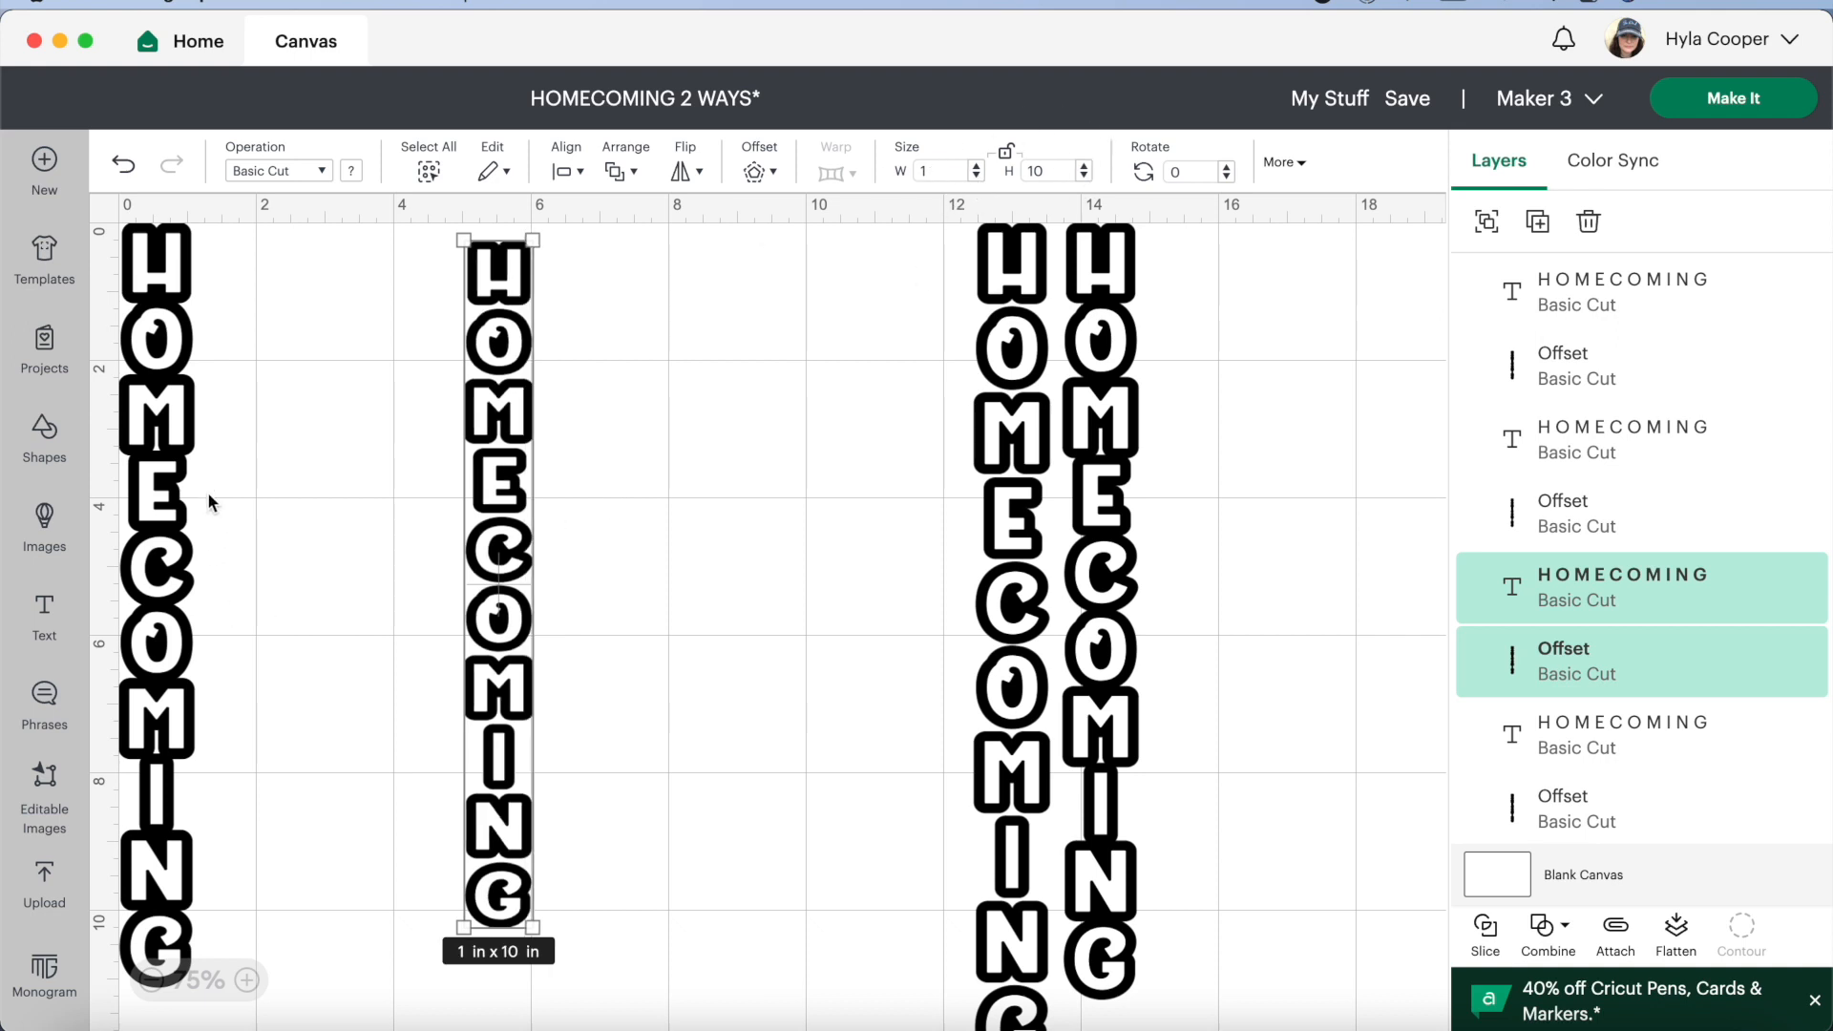
# Resize the first design and its offset together to 1.2 in wide and 11 in high with proportions unlocked
pyautogui.moveTo(229, 422); pyautogui.dragTo(188, 645)
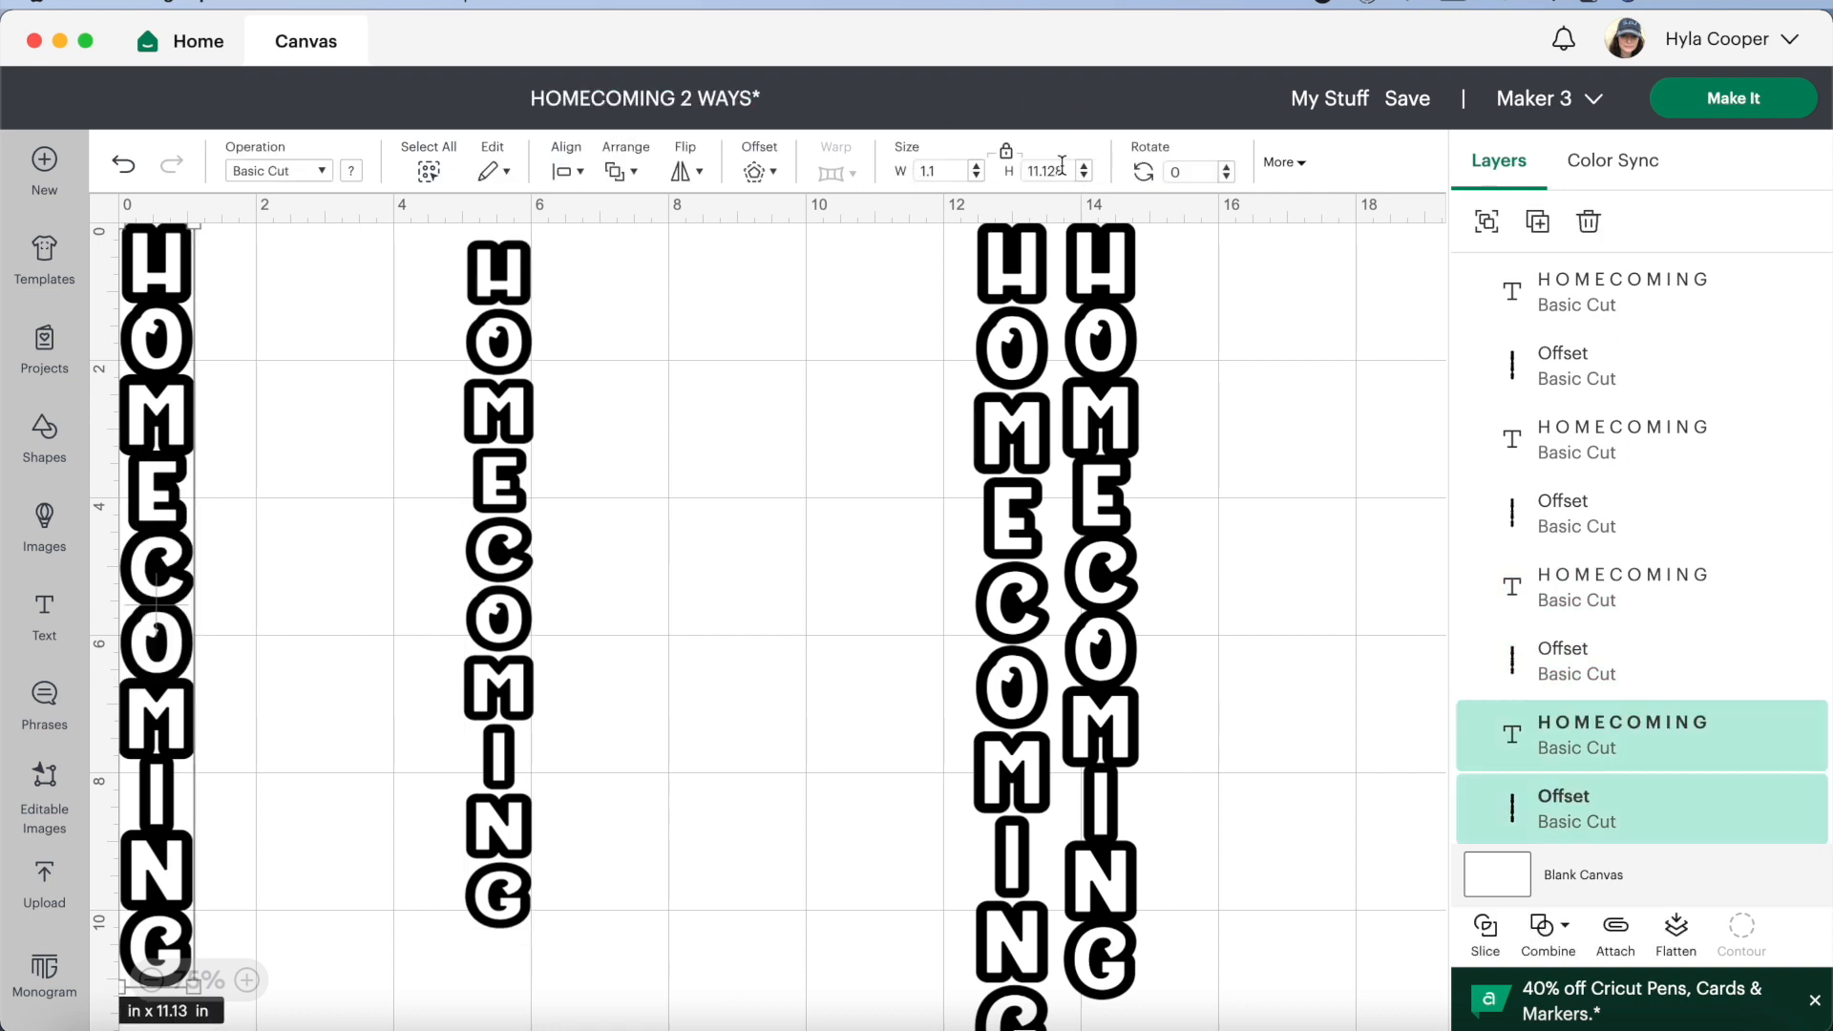
pyautogui.click(977, 178)
pyautogui.click(976, 166)
pyautogui.click(975, 178)
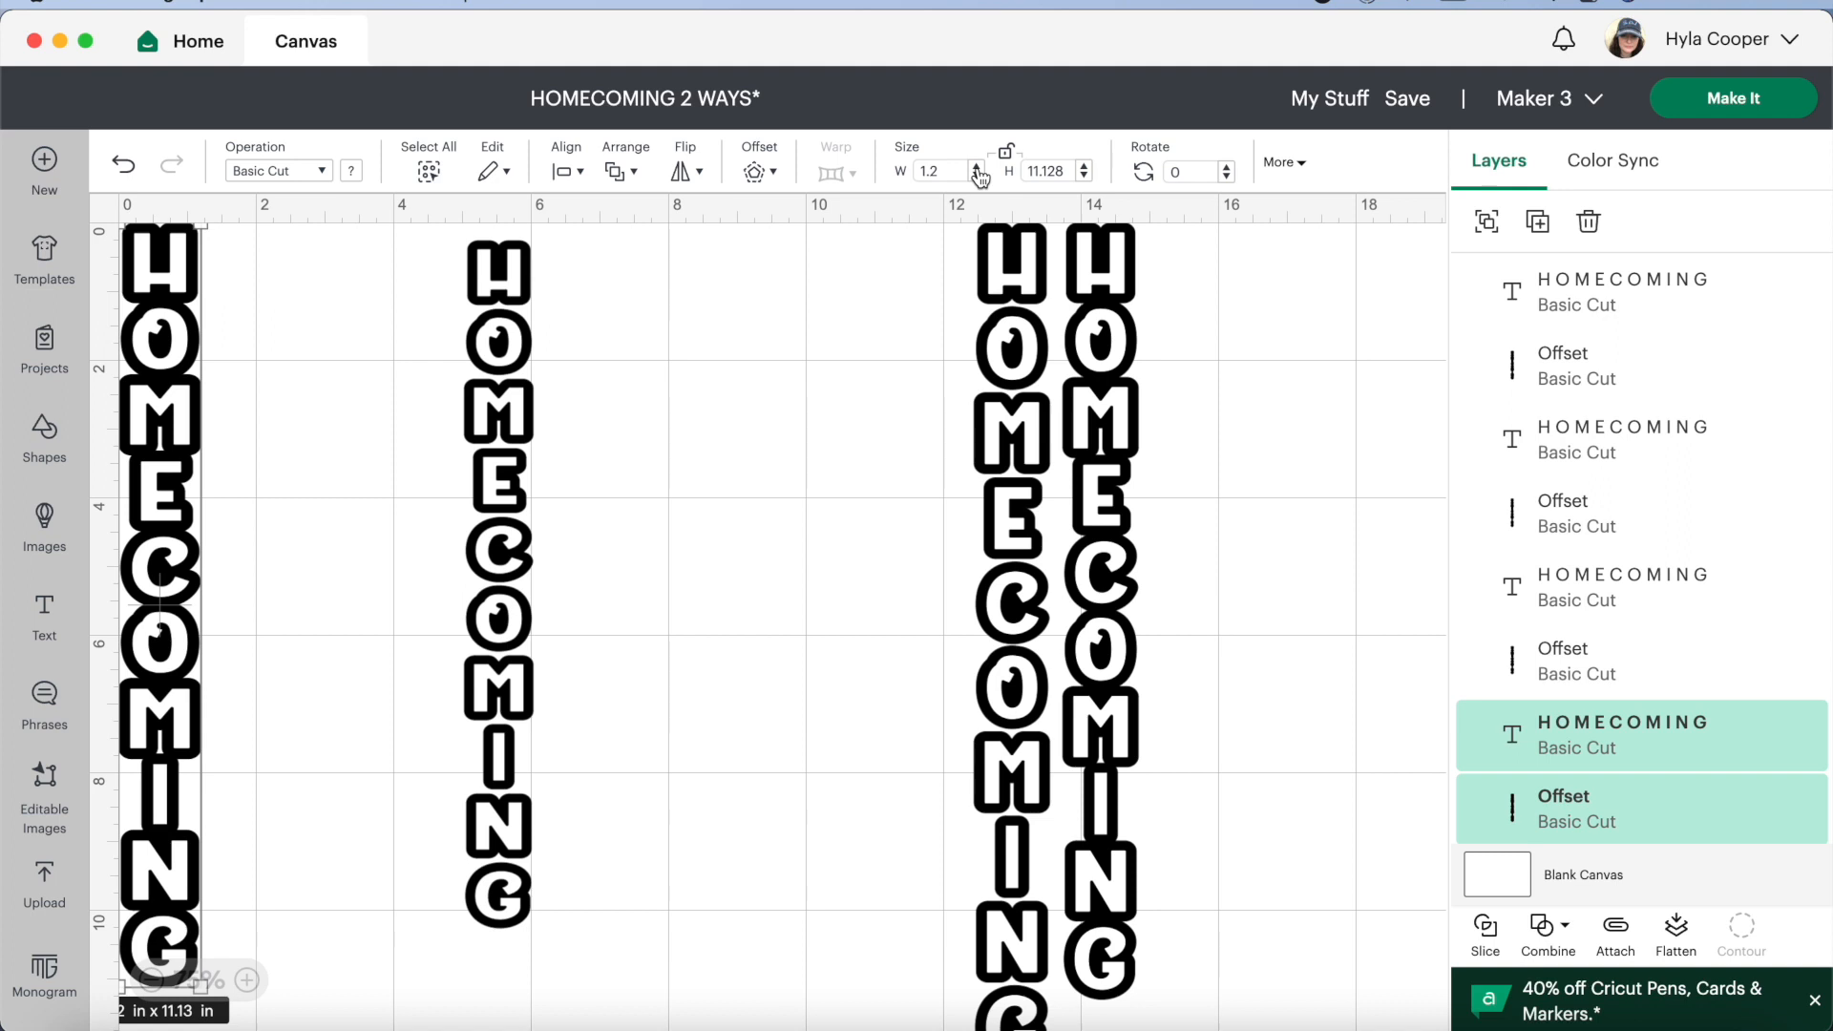
pyautogui.click(1087, 177)
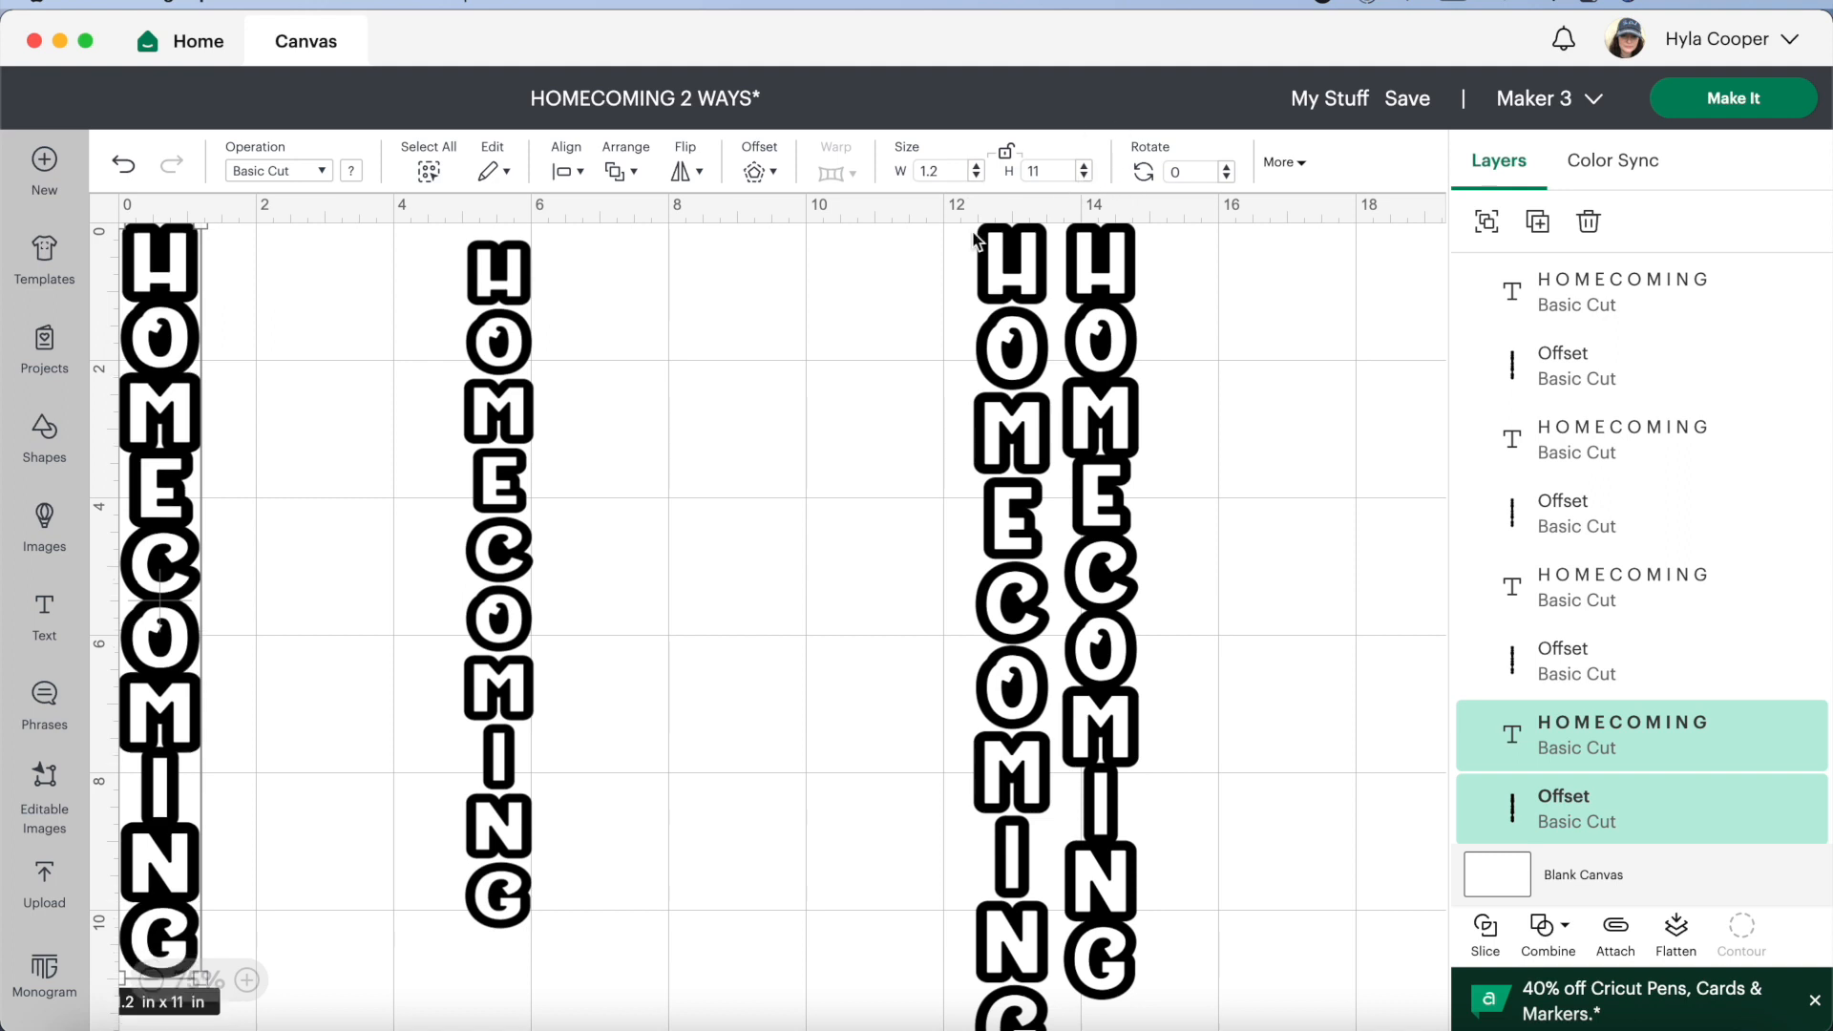
pyautogui.click(752, 645)
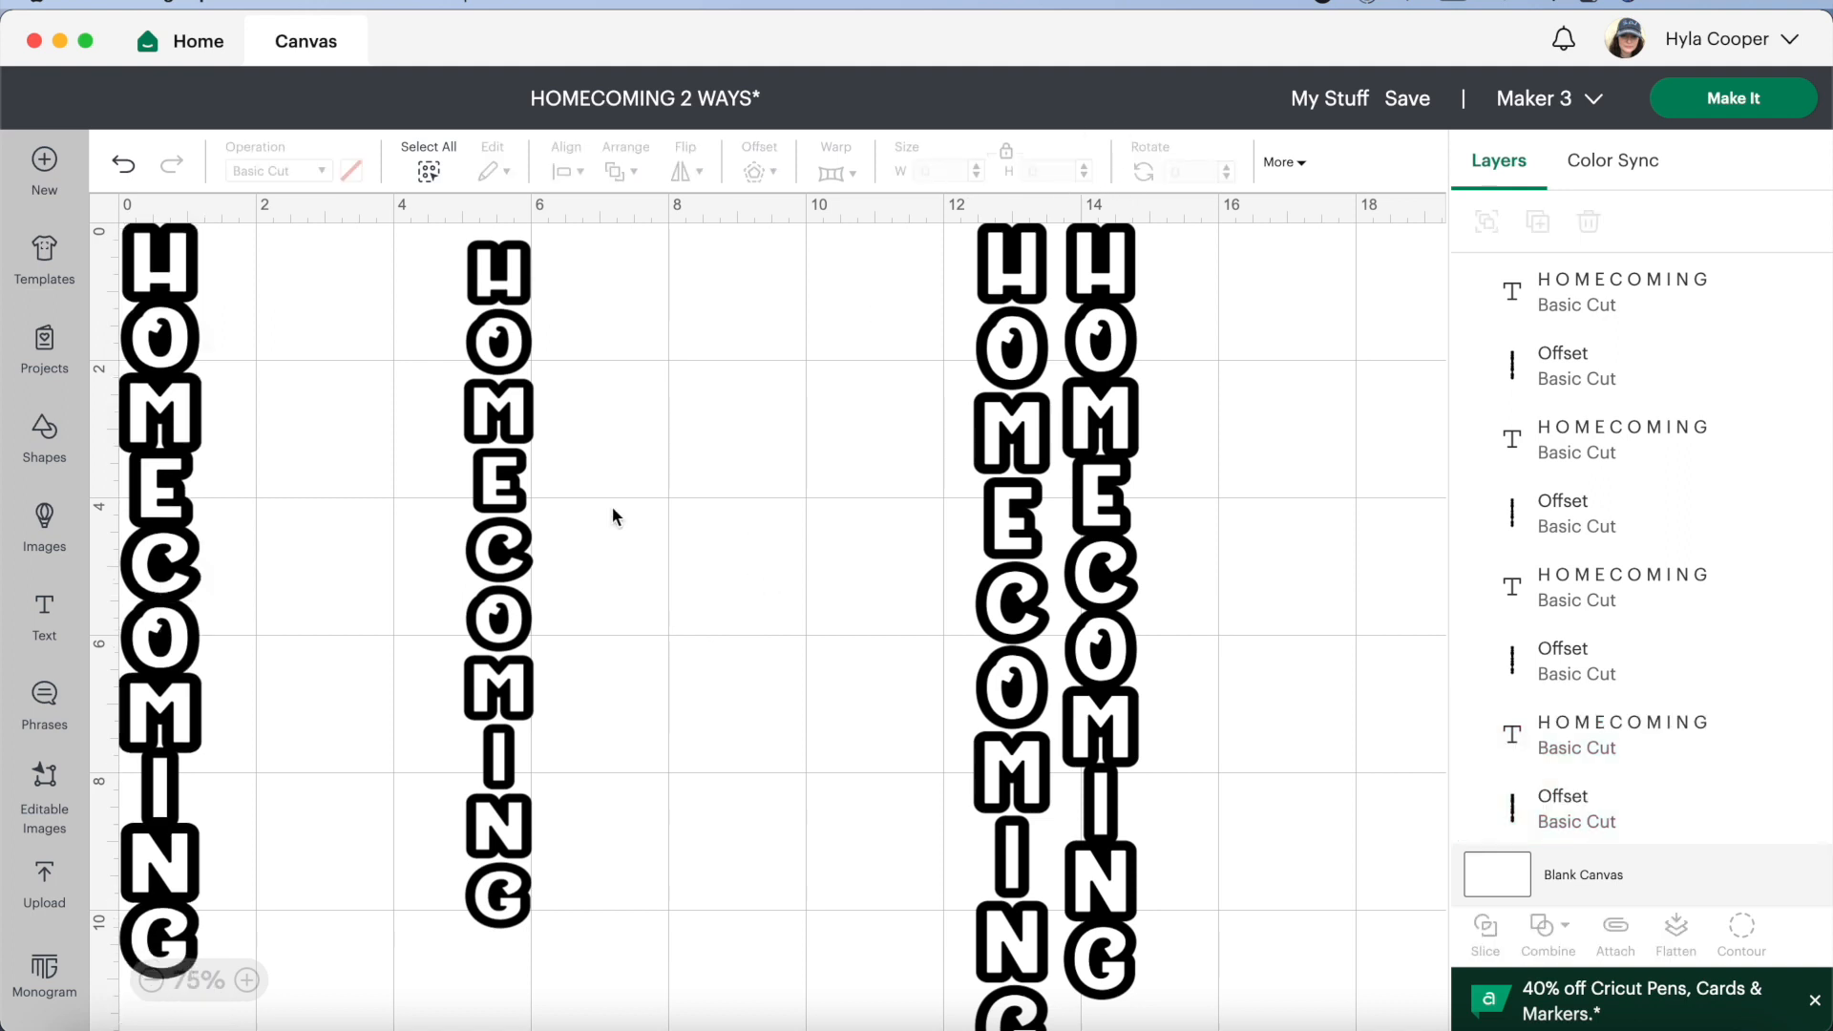
# Move the 1 x 10 in design closer to the first one and bring the 12.3 in high design over next to it
pyautogui.click(500, 632)
pyautogui.moveTo(501, 631); pyautogui.dragTo(283, 584)
pyautogui.click(953, 514)
pyautogui.moveTo(1018, 610); pyautogui.dragTo(466, 609)
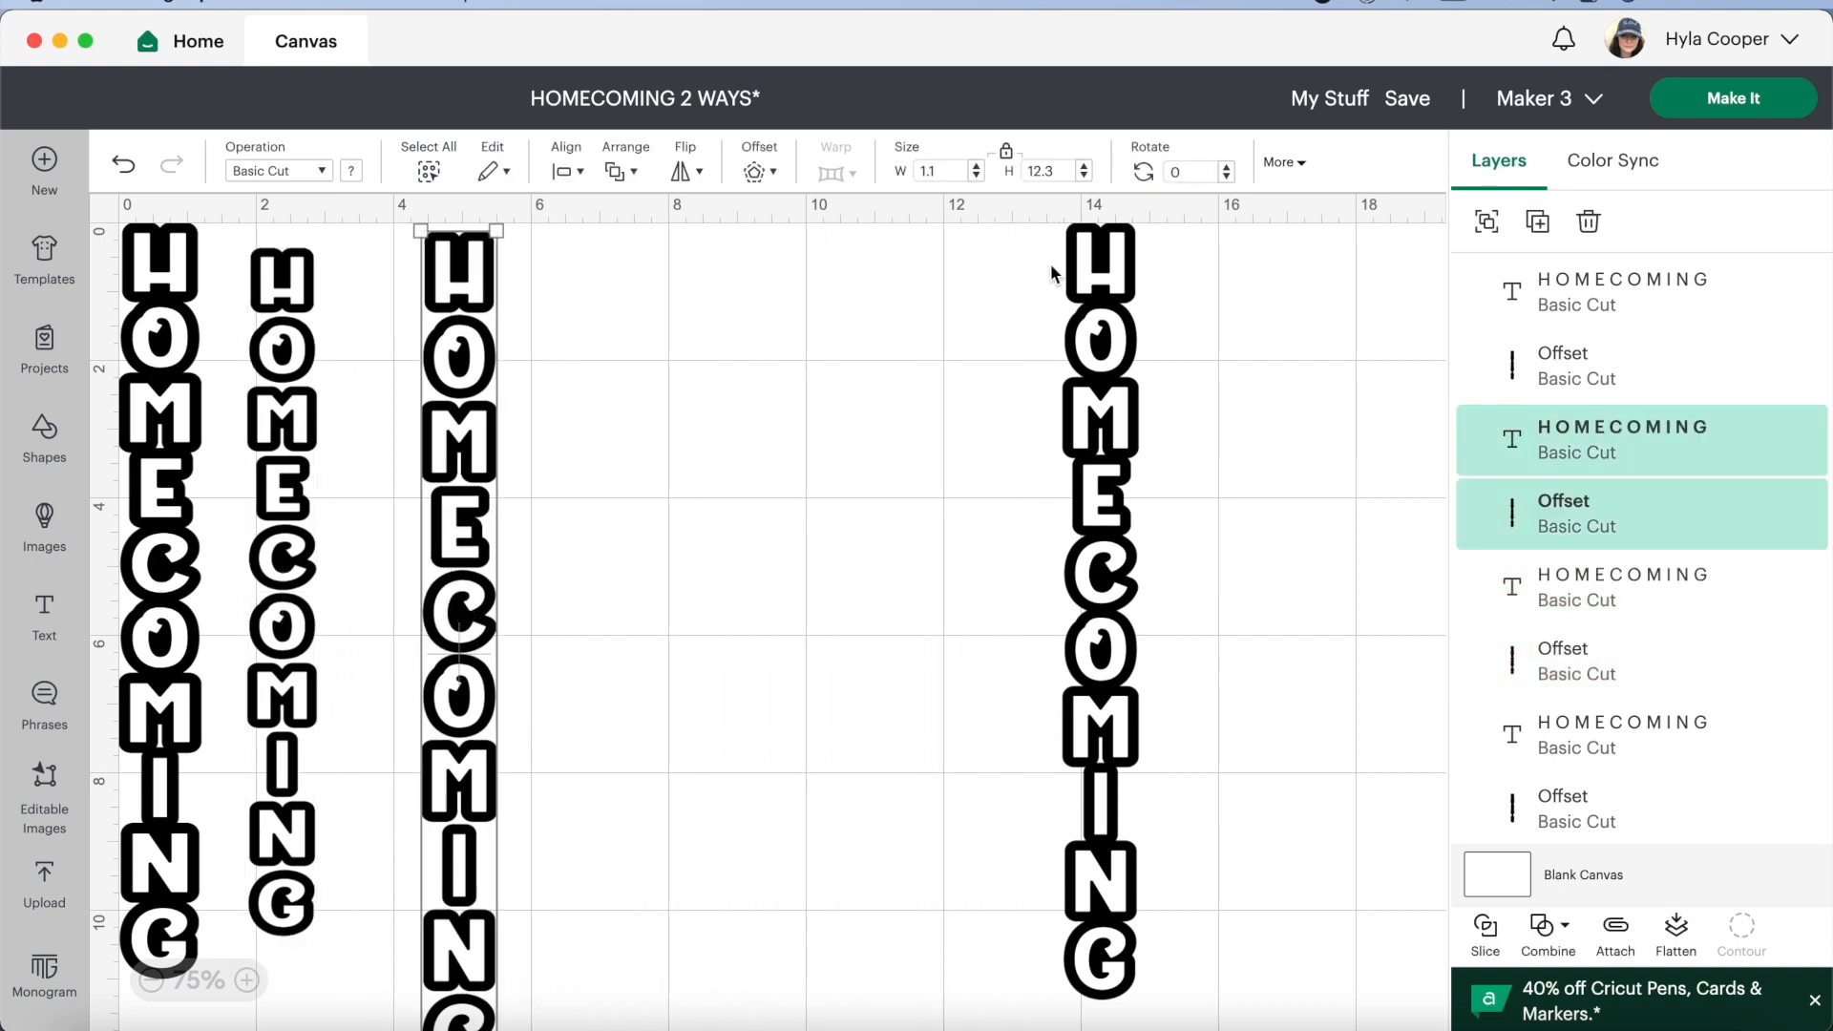
# Unlock the third design's proportions and resize its text and offset together to 1.3 in wide and 12 in high
pyautogui.click(1007, 153)
pyautogui.click(1086, 176)
pyautogui.click(1086, 177)
pyautogui.click(1085, 178)
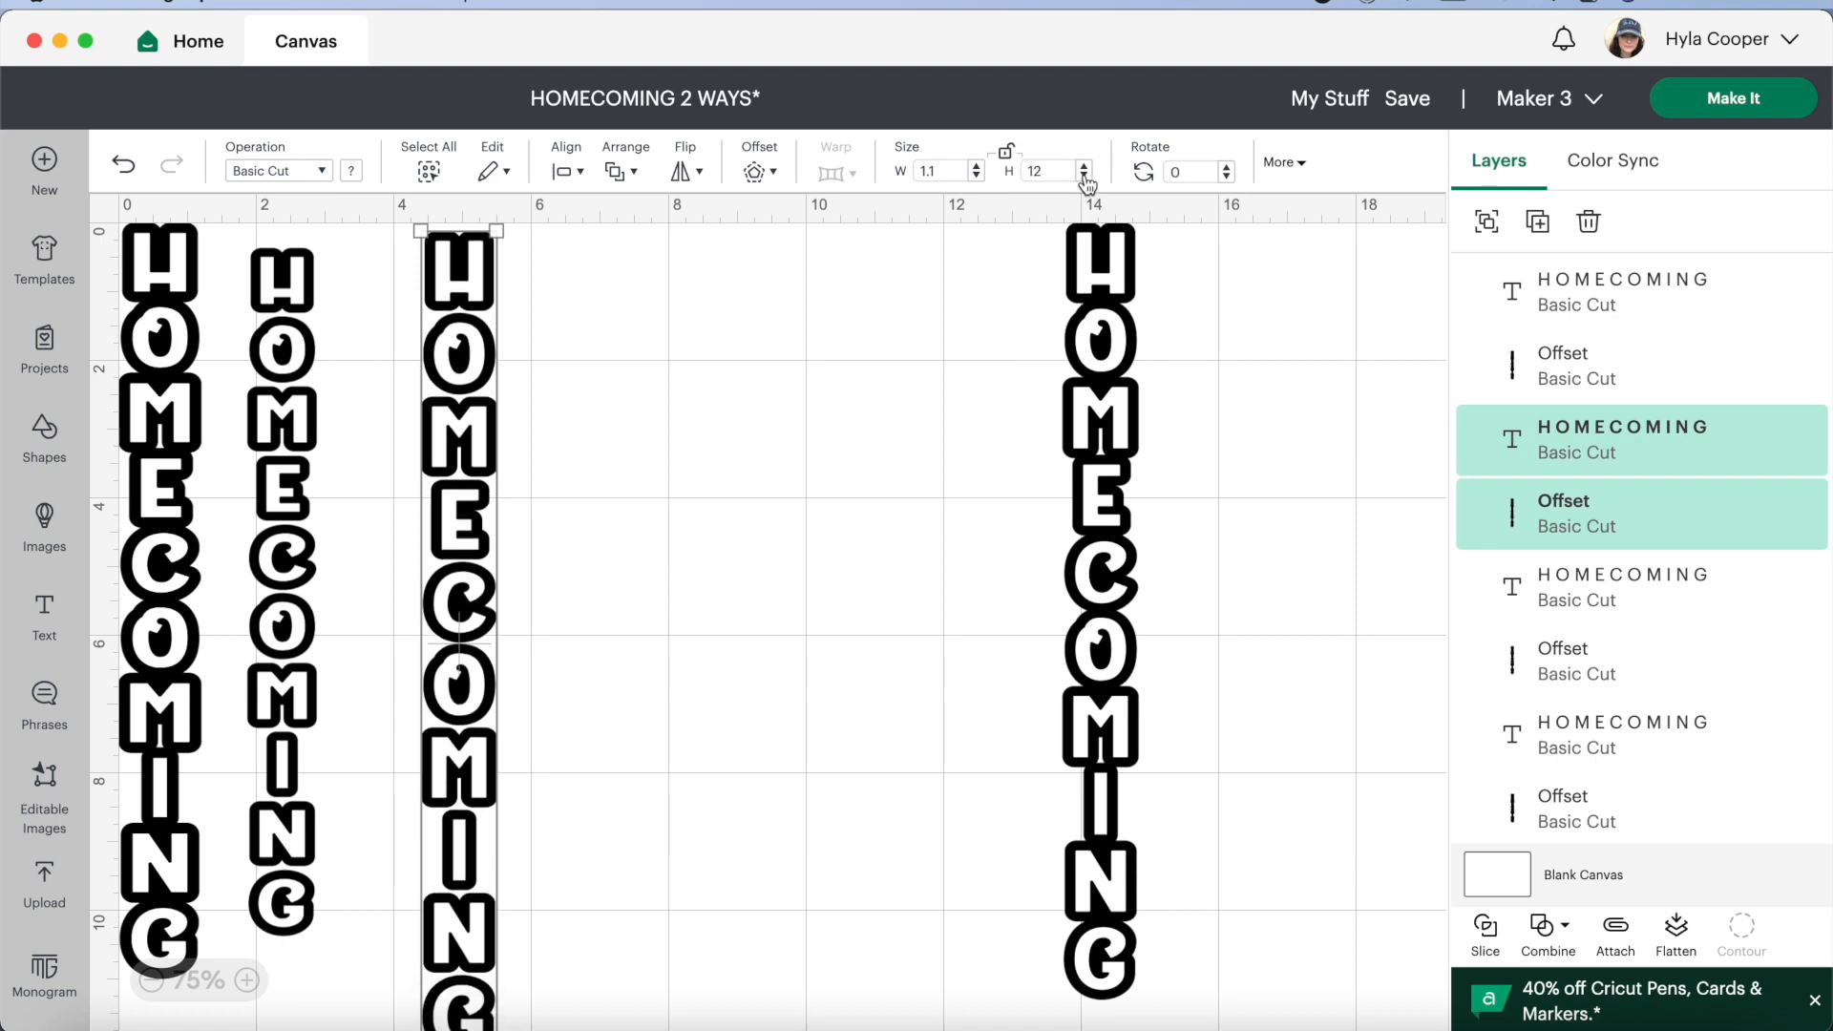
pyautogui.click(976, 167)
pyautogui.click(975, 167)
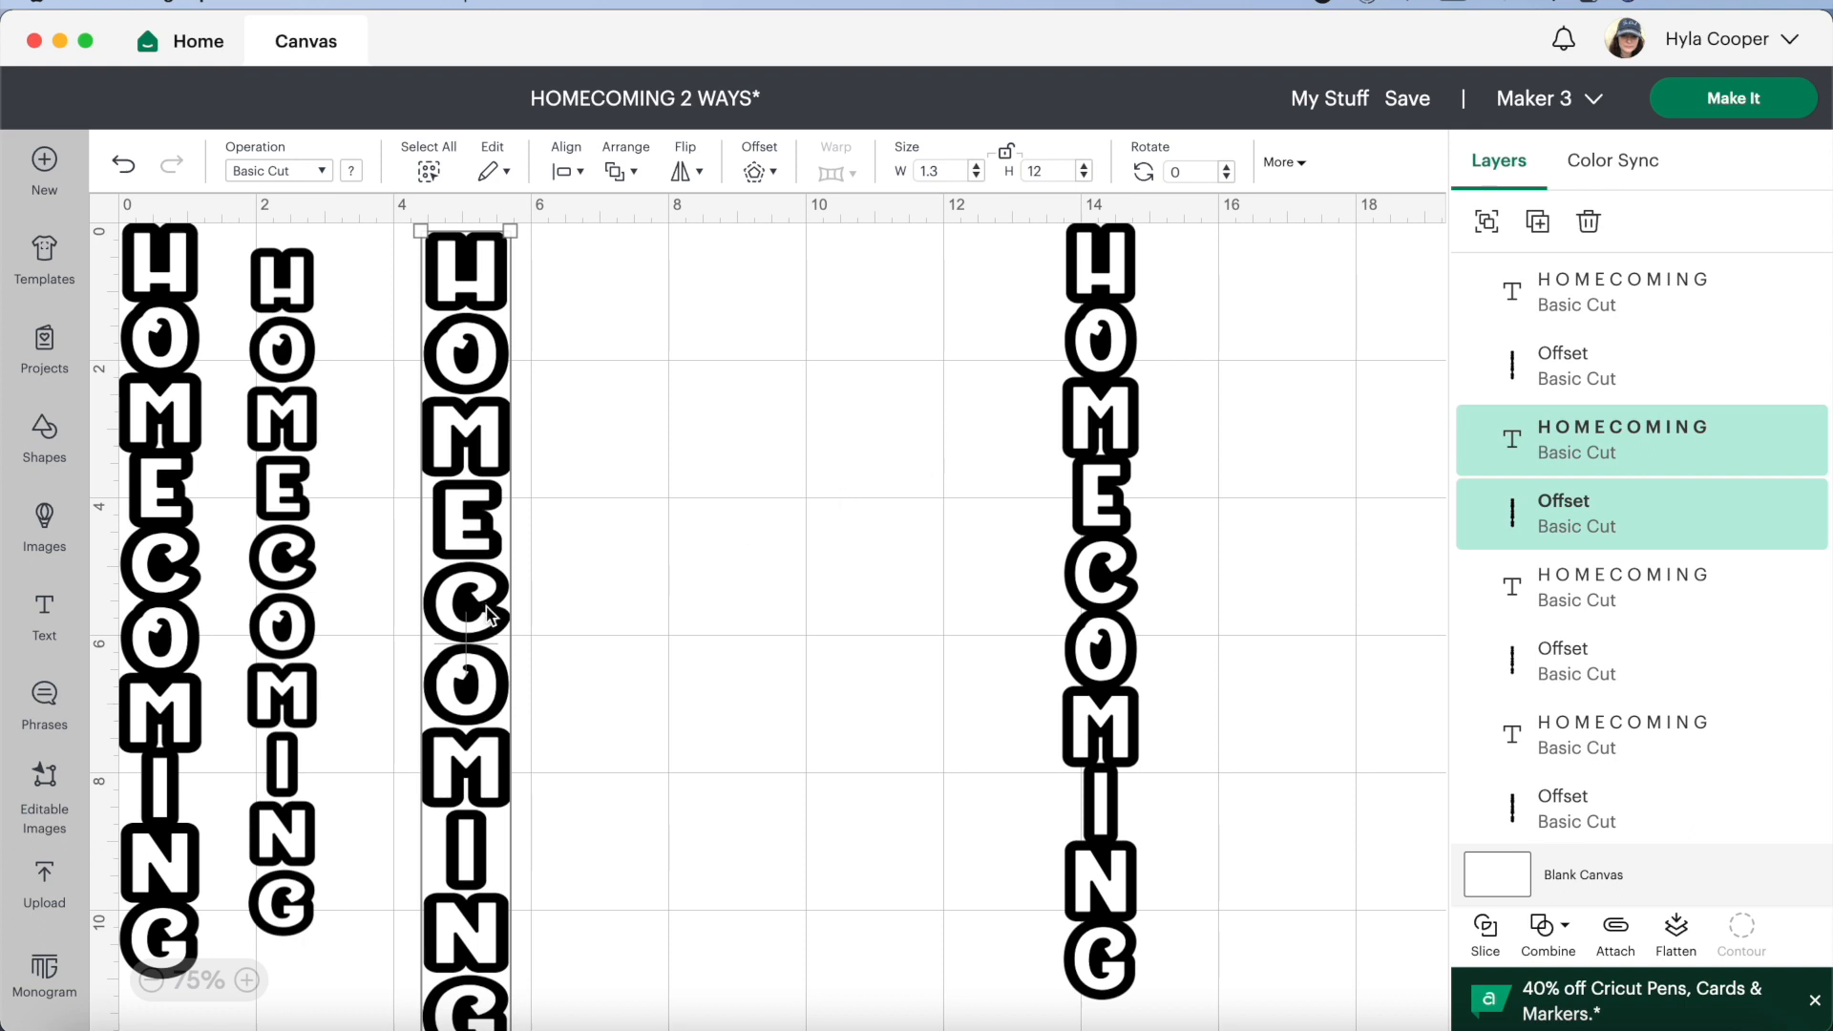
# Move the third design closer to the second, and resize the fourth design with its offset to 1.5 in wide and 11 in high, proportions unlocked
pyautogui.moveTo(487, 606); pyautogui.dragTo(409, 610)
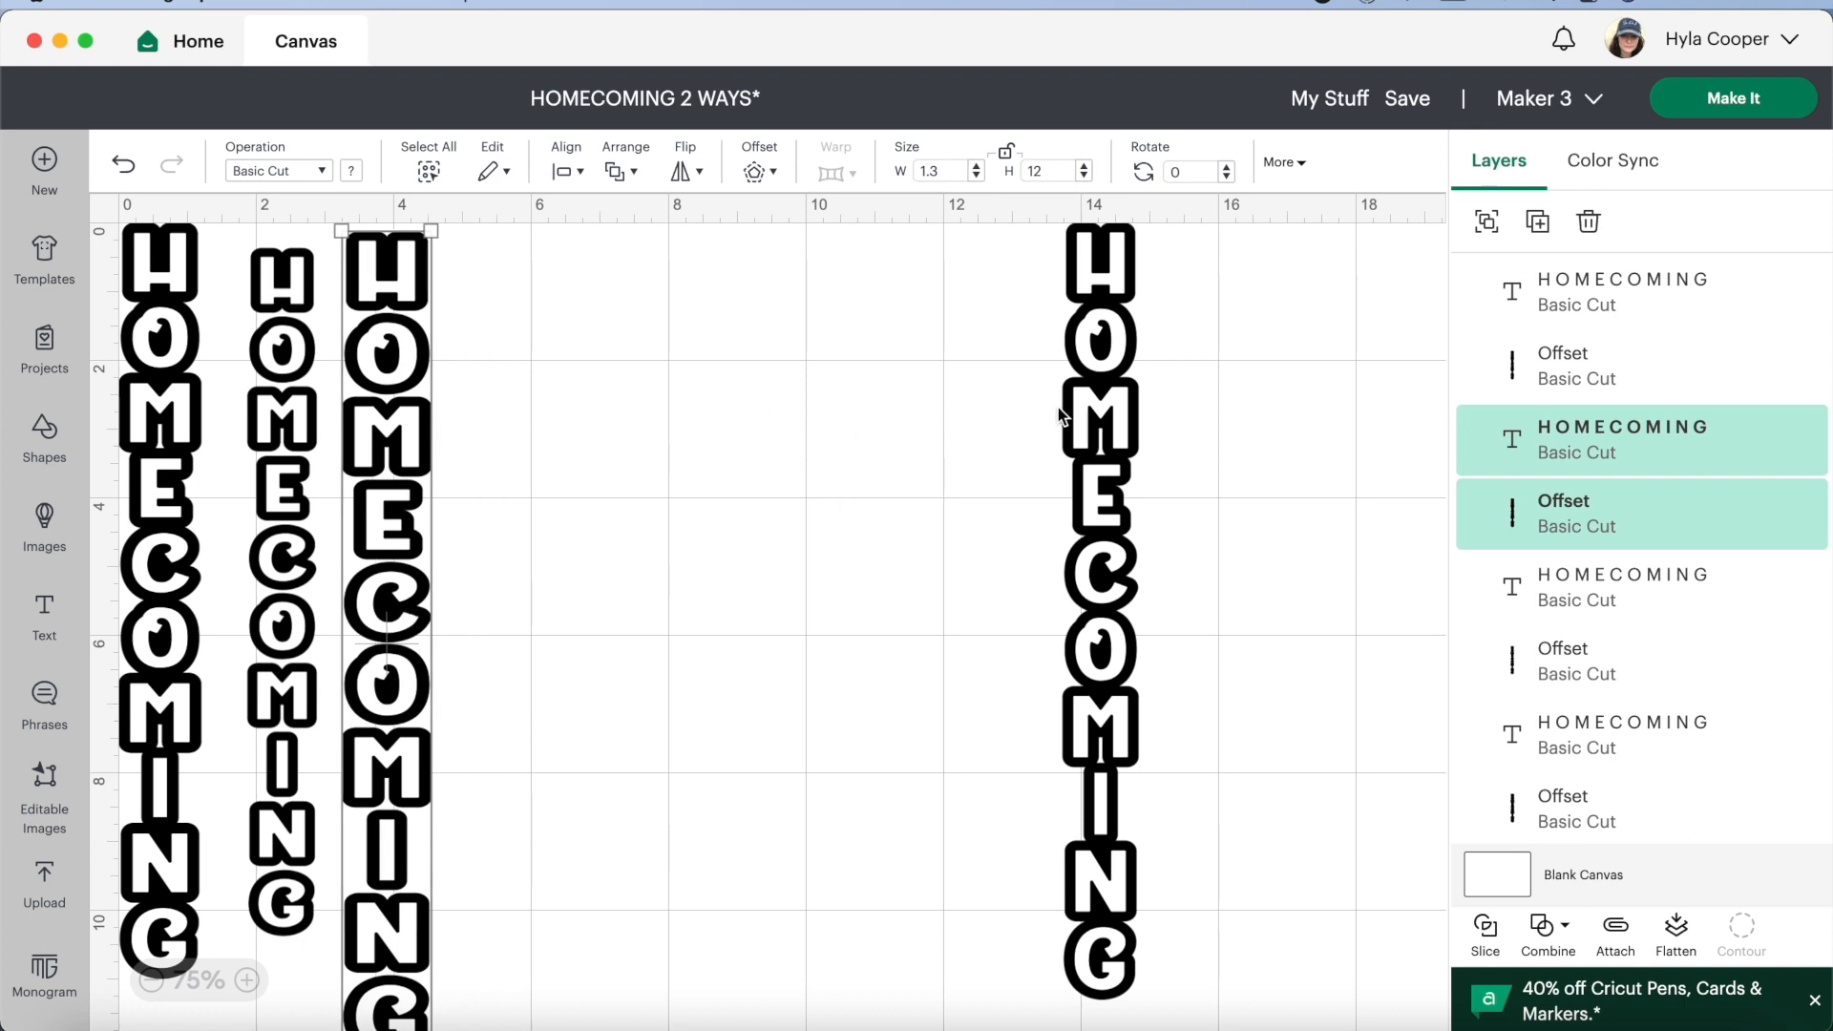
pyautogui.click(1108, 621)
pyautogui.click(1006, 151)
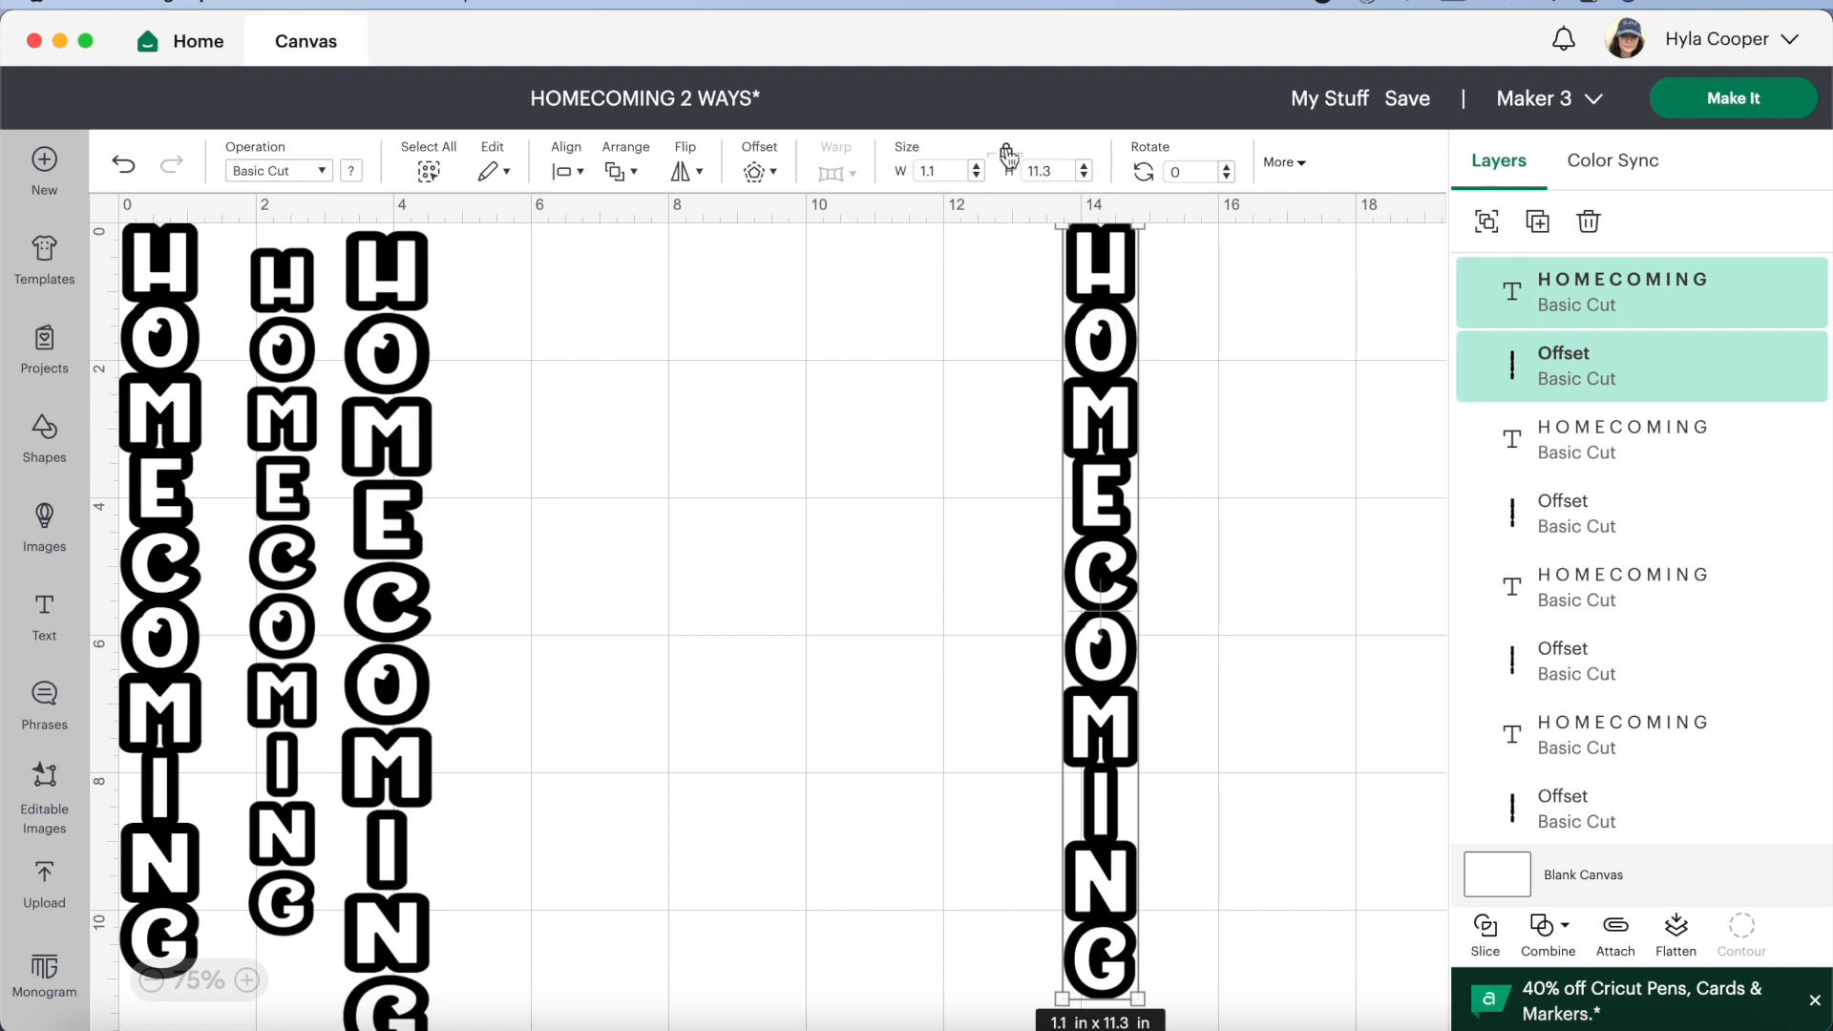
pyautogui.click(1084, 176)
pyautogui.click(1084, 176)
pyautogui.click(1083, 177)
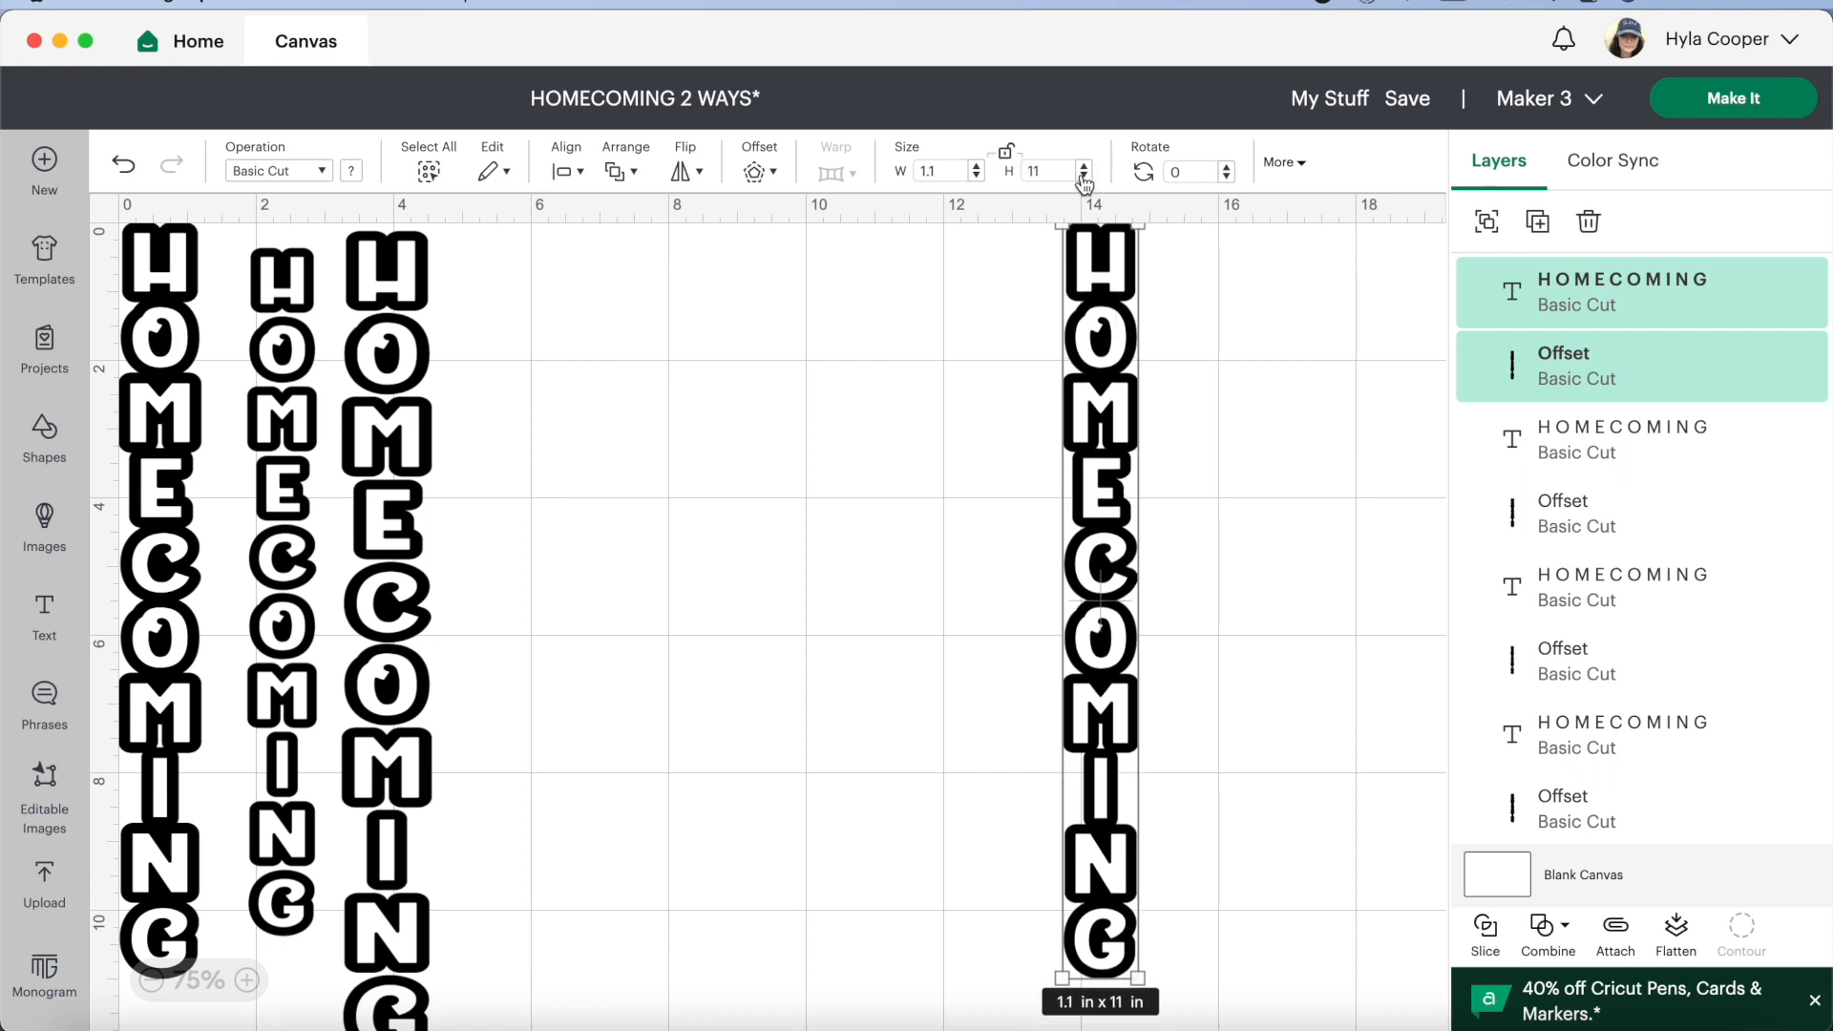
pyautogui.click(977, 165)
pyautogui.click(977, 165)
pyautogui.click(977, 165)
pyautogui.click(978, 165)
# Bring the fourth design over next to the third one and save the project
pyautogui.moveTo(1122, 465); pyautogui.dragTo(530, 475)
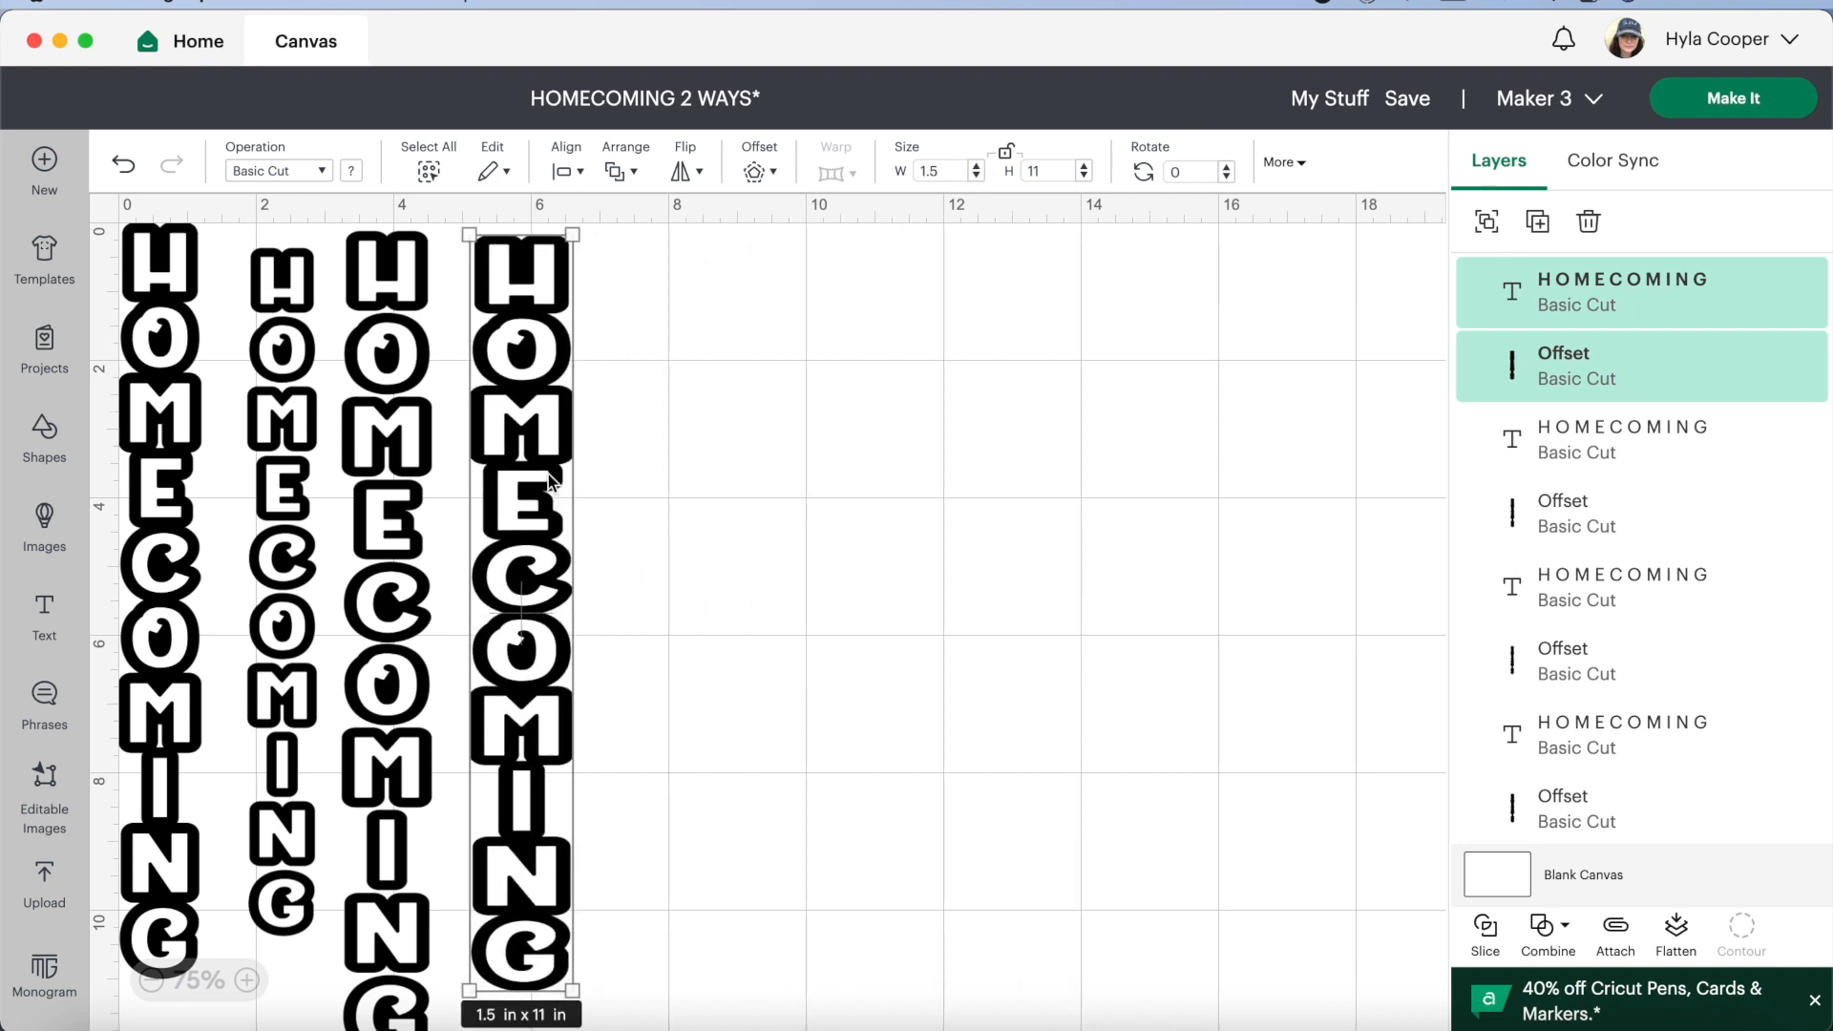
pyautogui.click(1408, 99)
pyautogui.click(1417, 151)
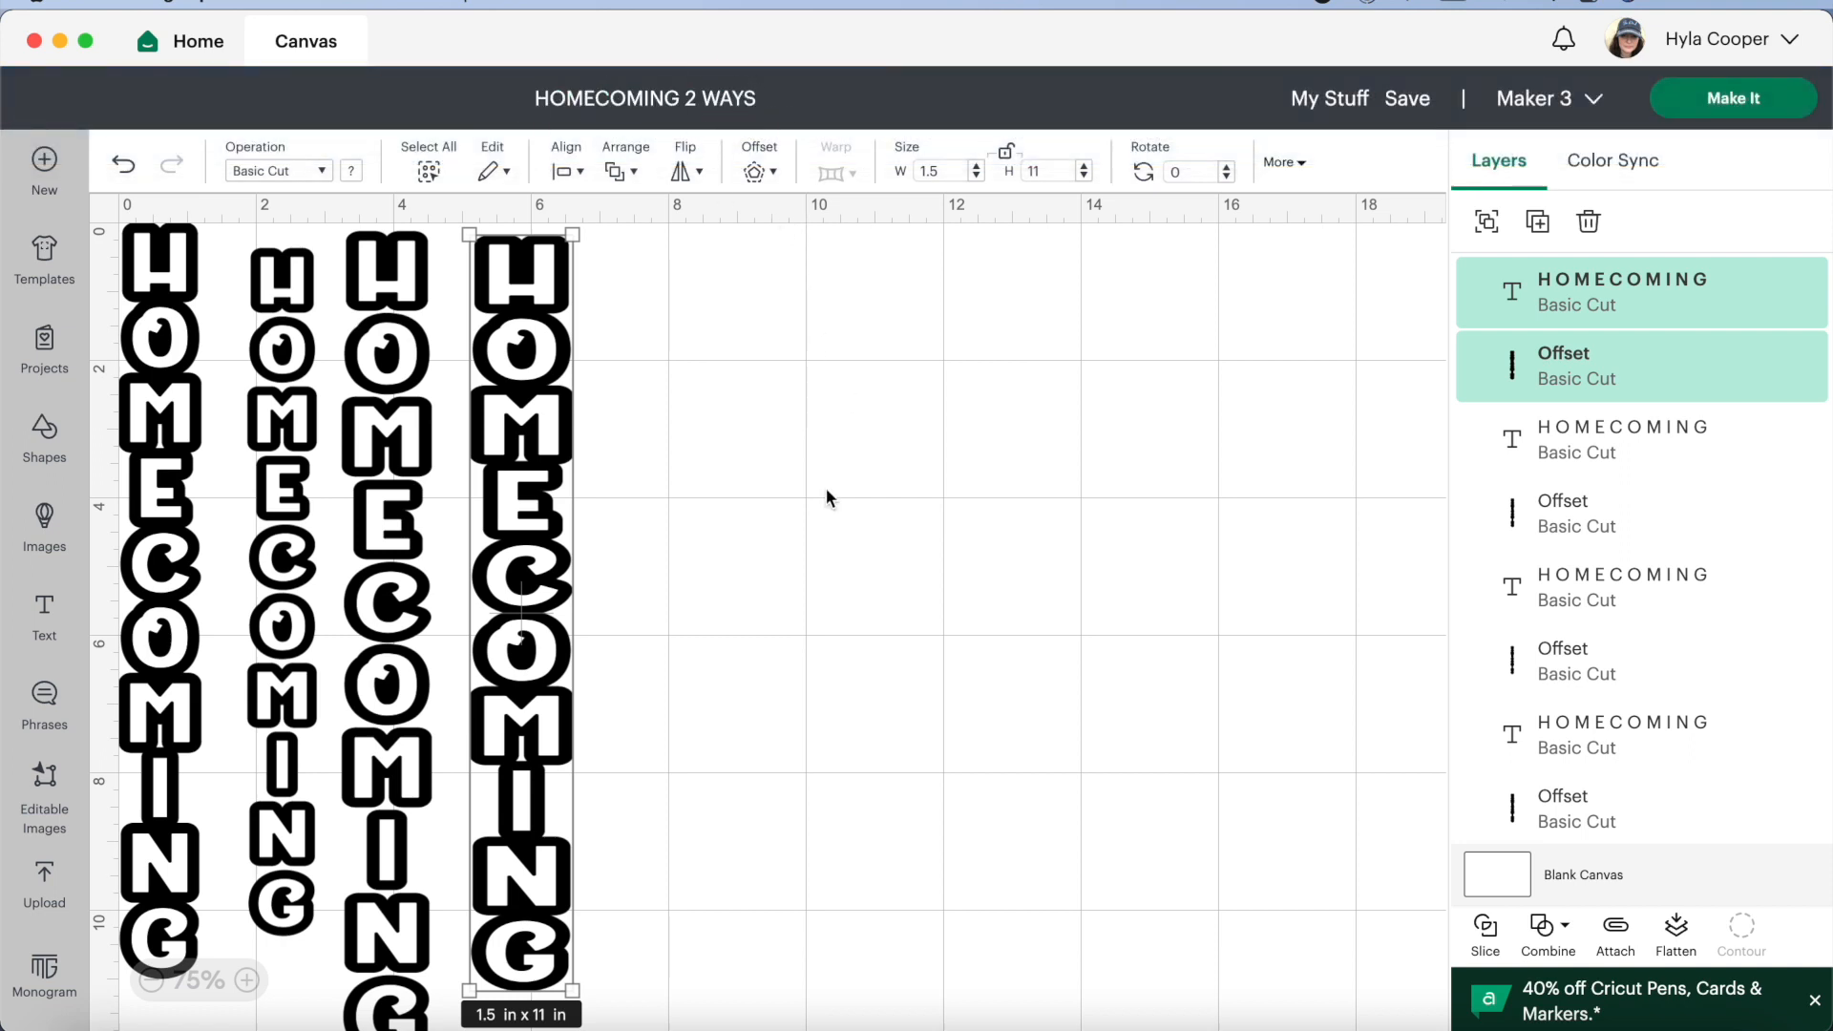
# Resize the fourth design and its offset together to 1.4 in wide and 10 in high, and save the project
pyautogui.moveTo(583, 981); pyautogui.dragTo(572, 817)
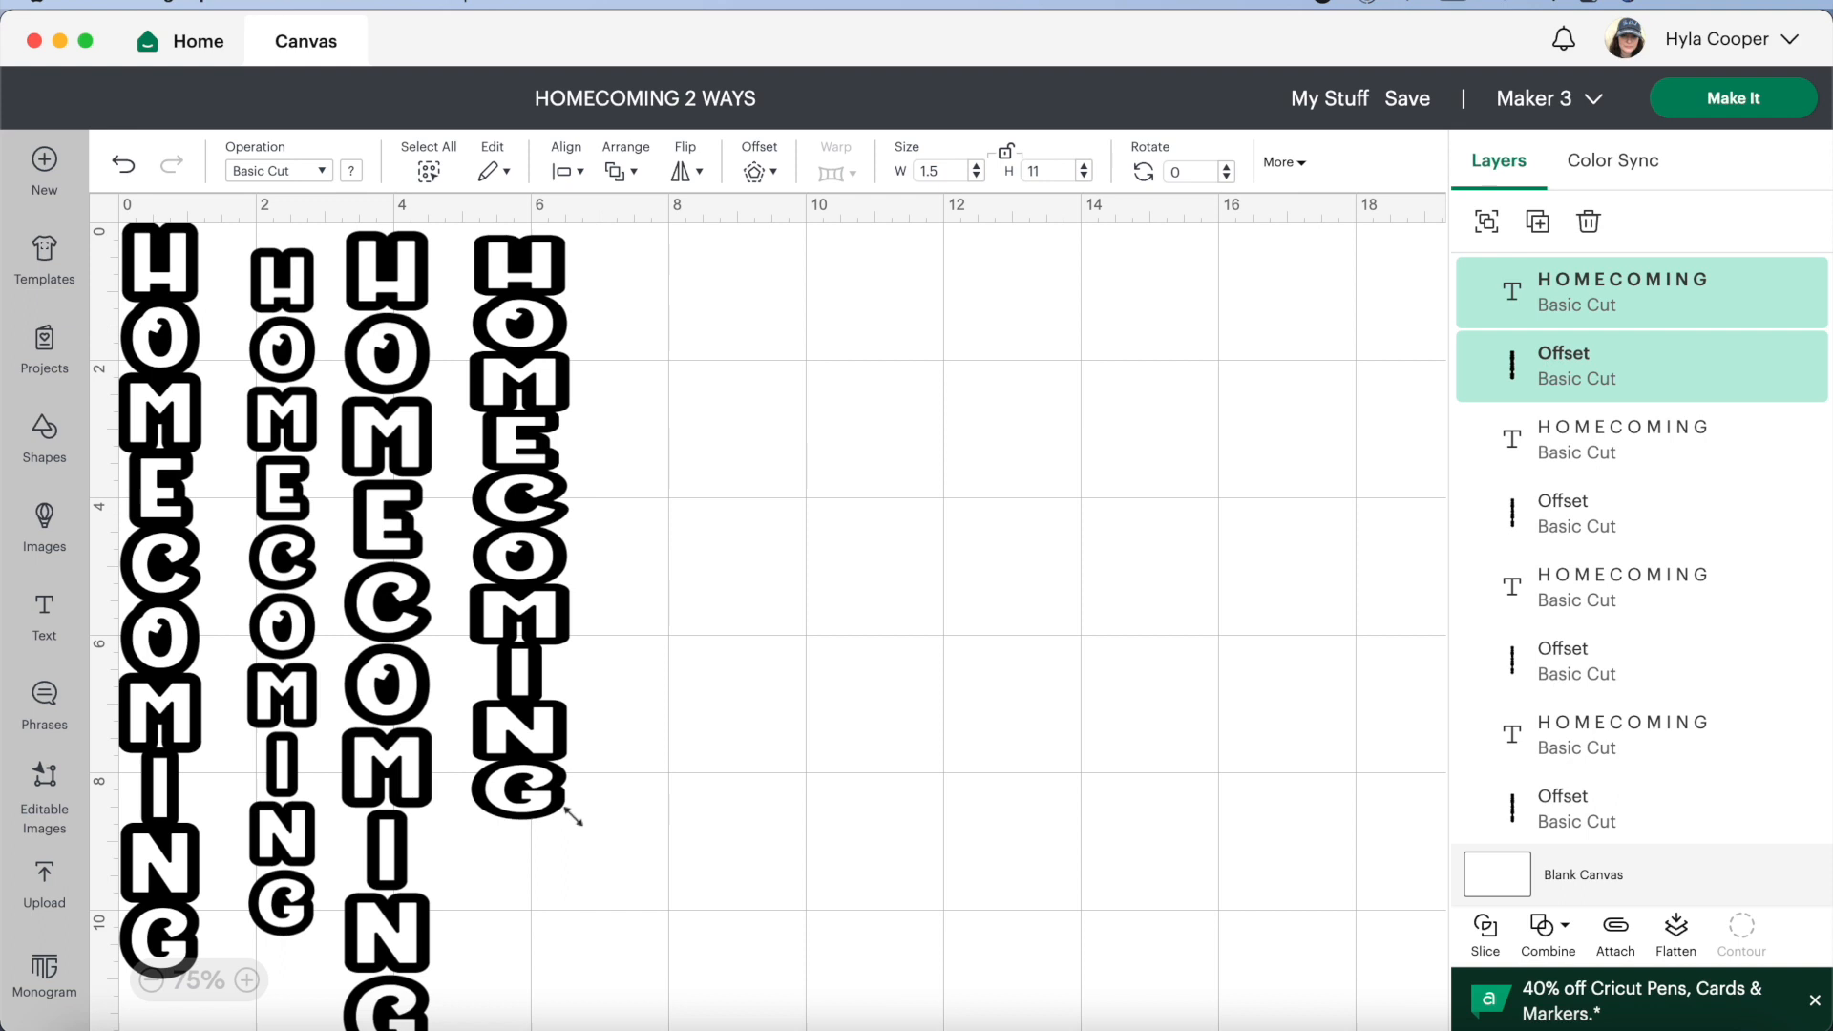
pyautogui.click(976, 169)
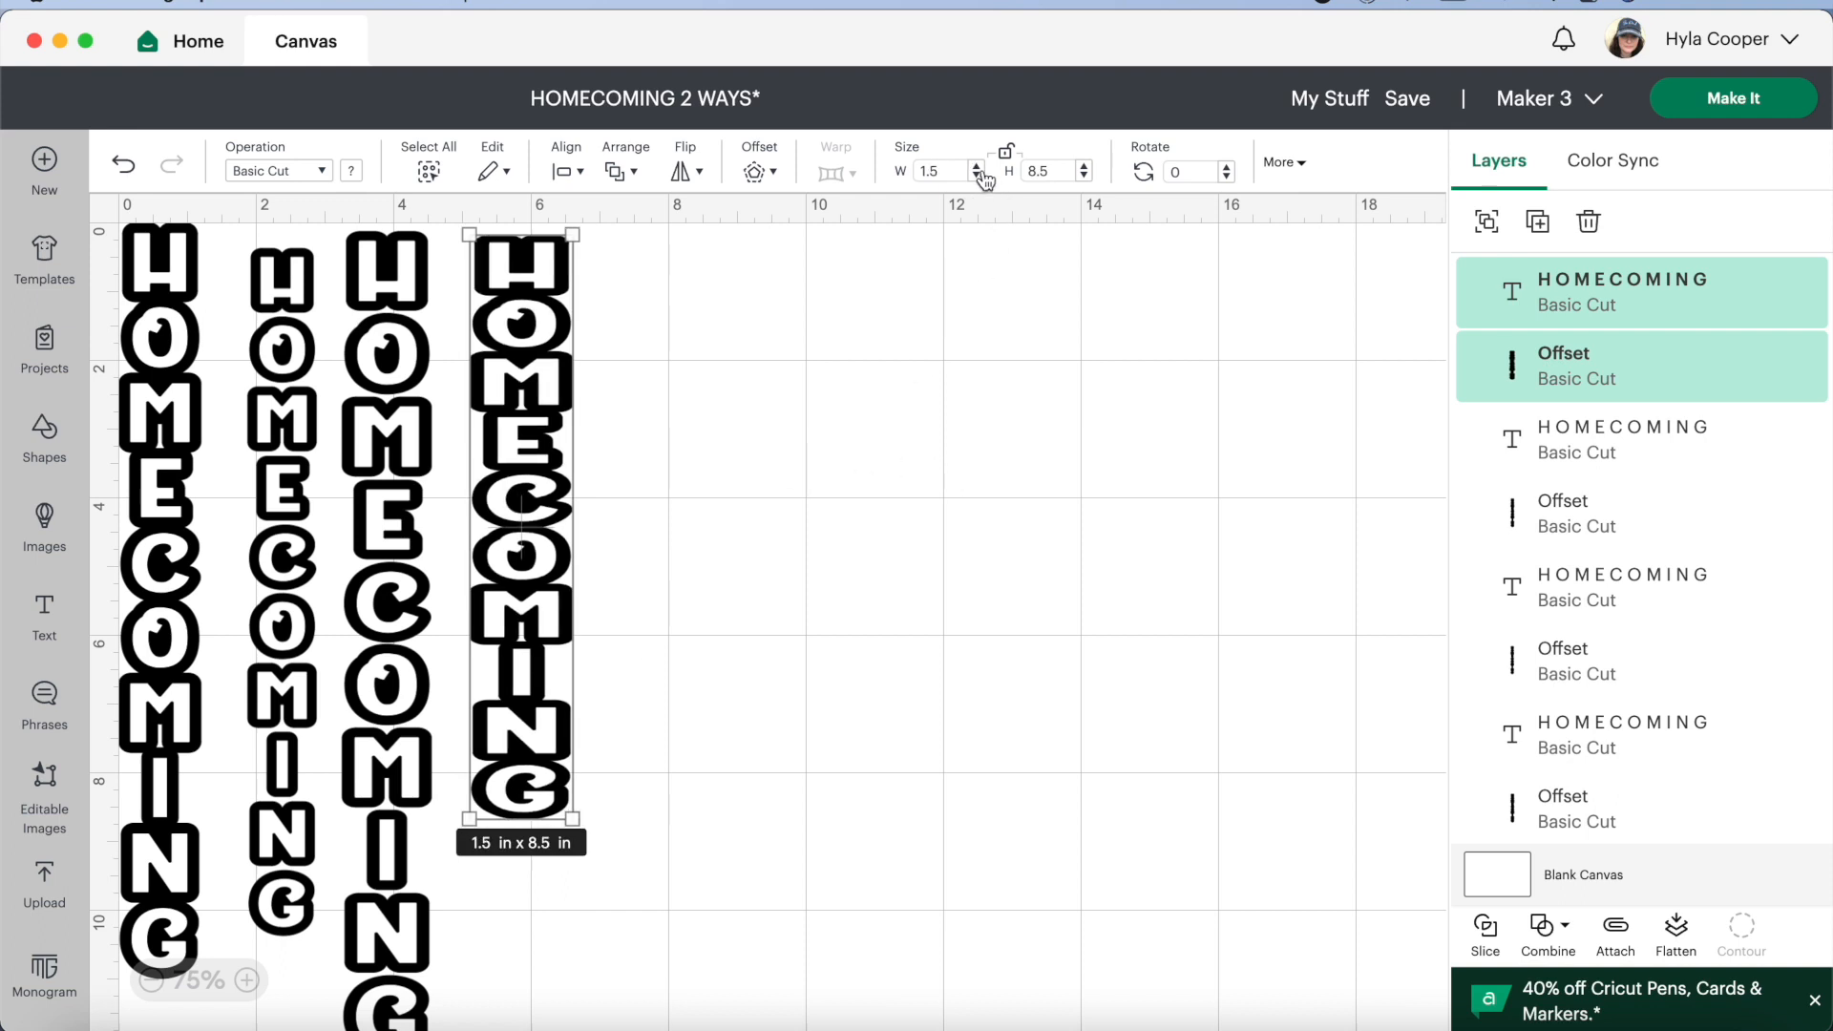
pyautogui.click(1084, 166)
pyautogui.click(1084, 167)
pyautogui.click(1085, 167)
pyautogui.click(1084, 167)
pyautogui.click(1084, 167)
pyautogui.click(1084, 168)
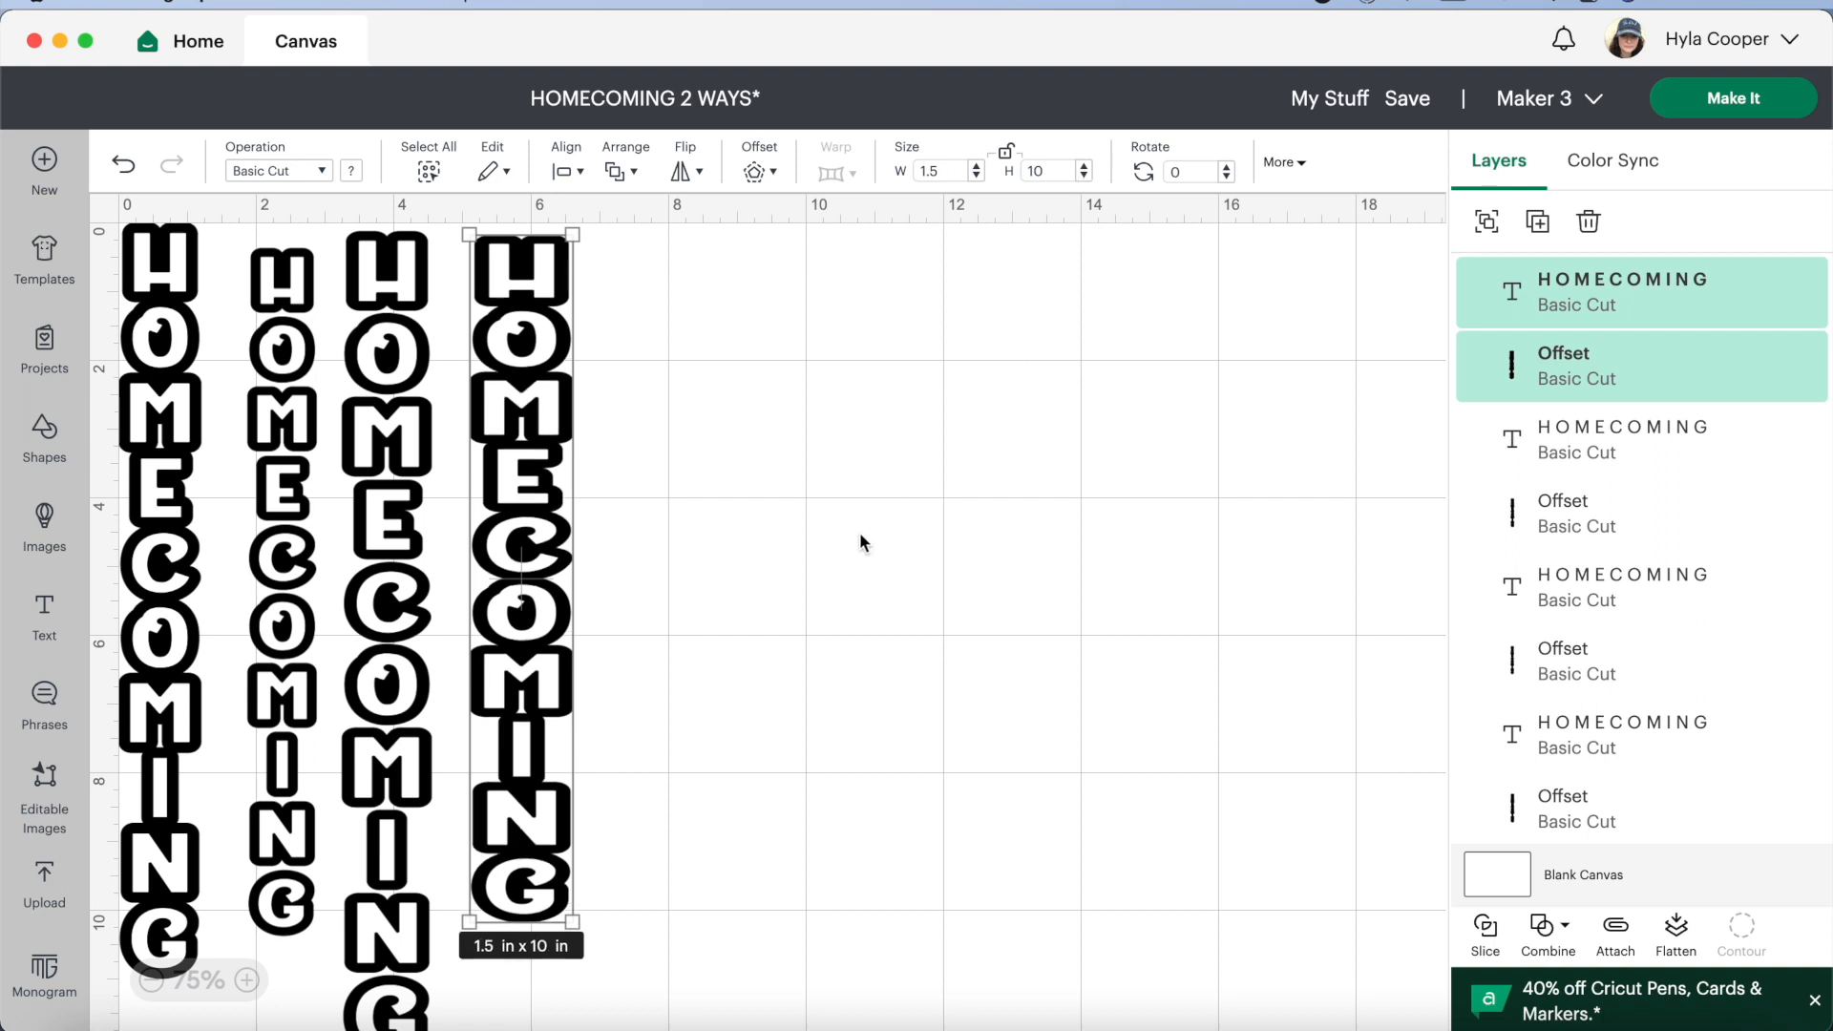
pyautogui.click(975, 177)
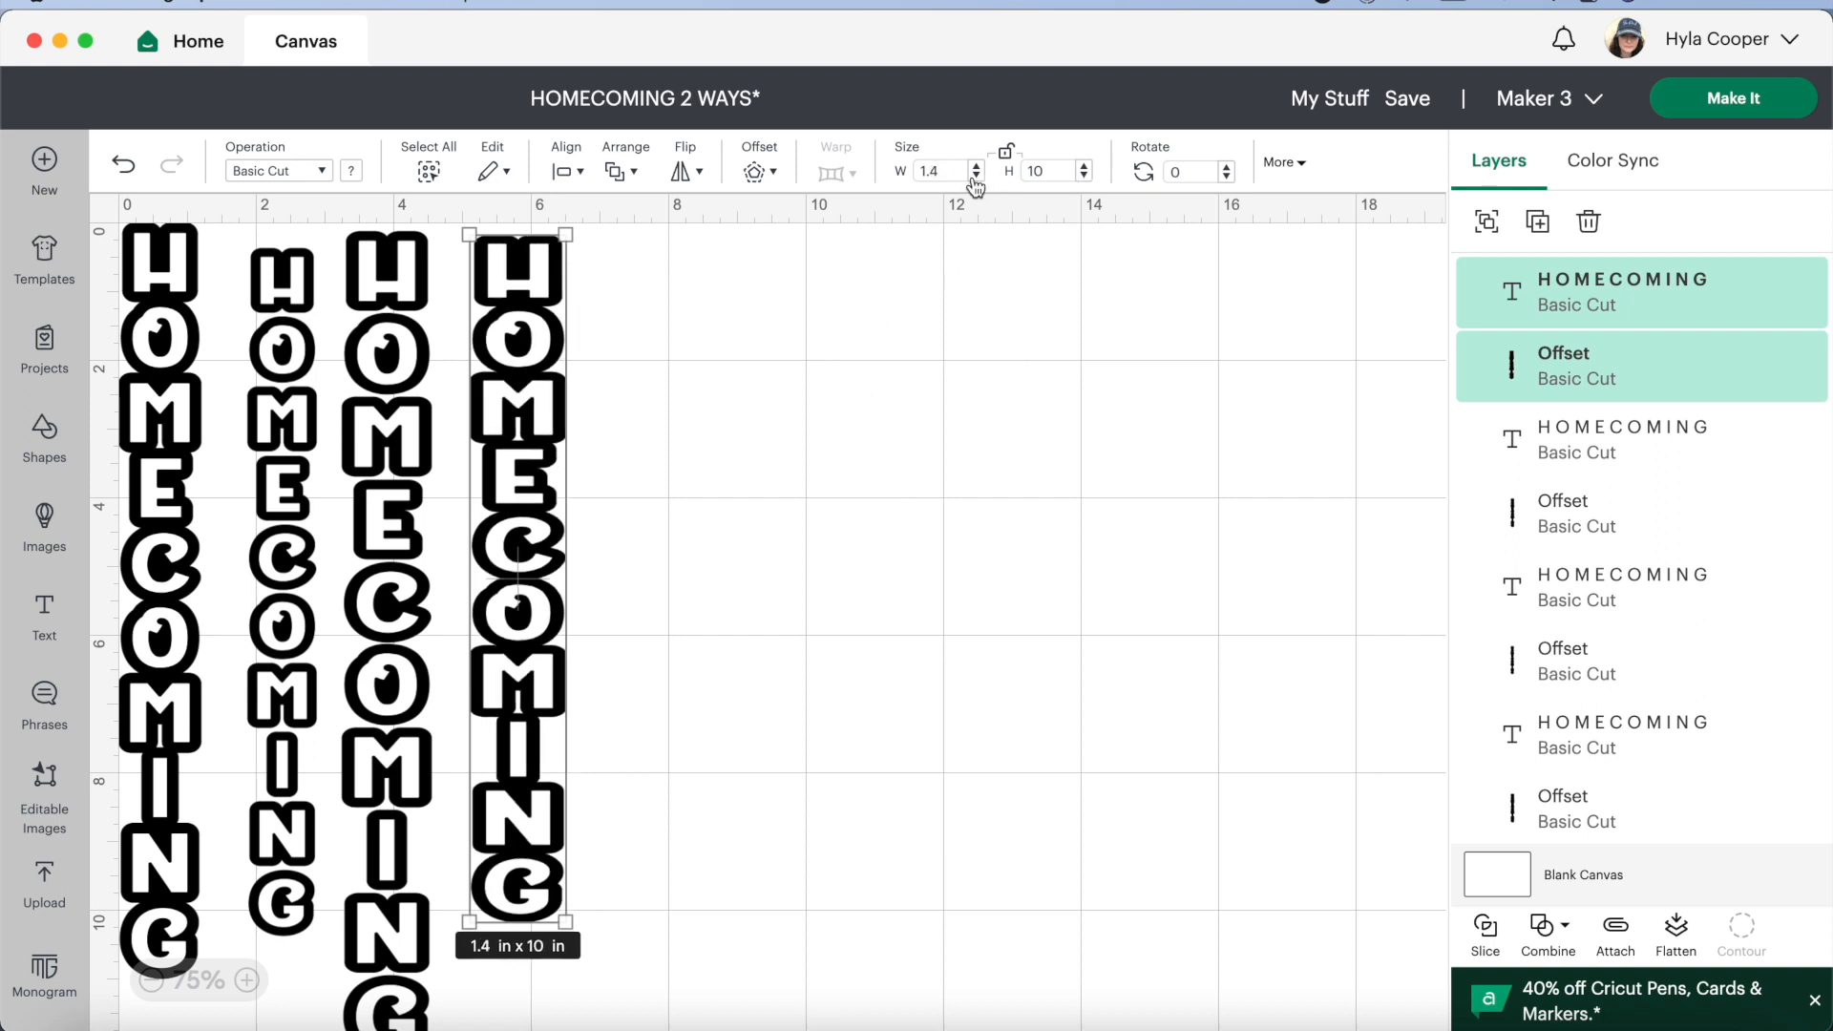
pyautogui.click(1414, 99)
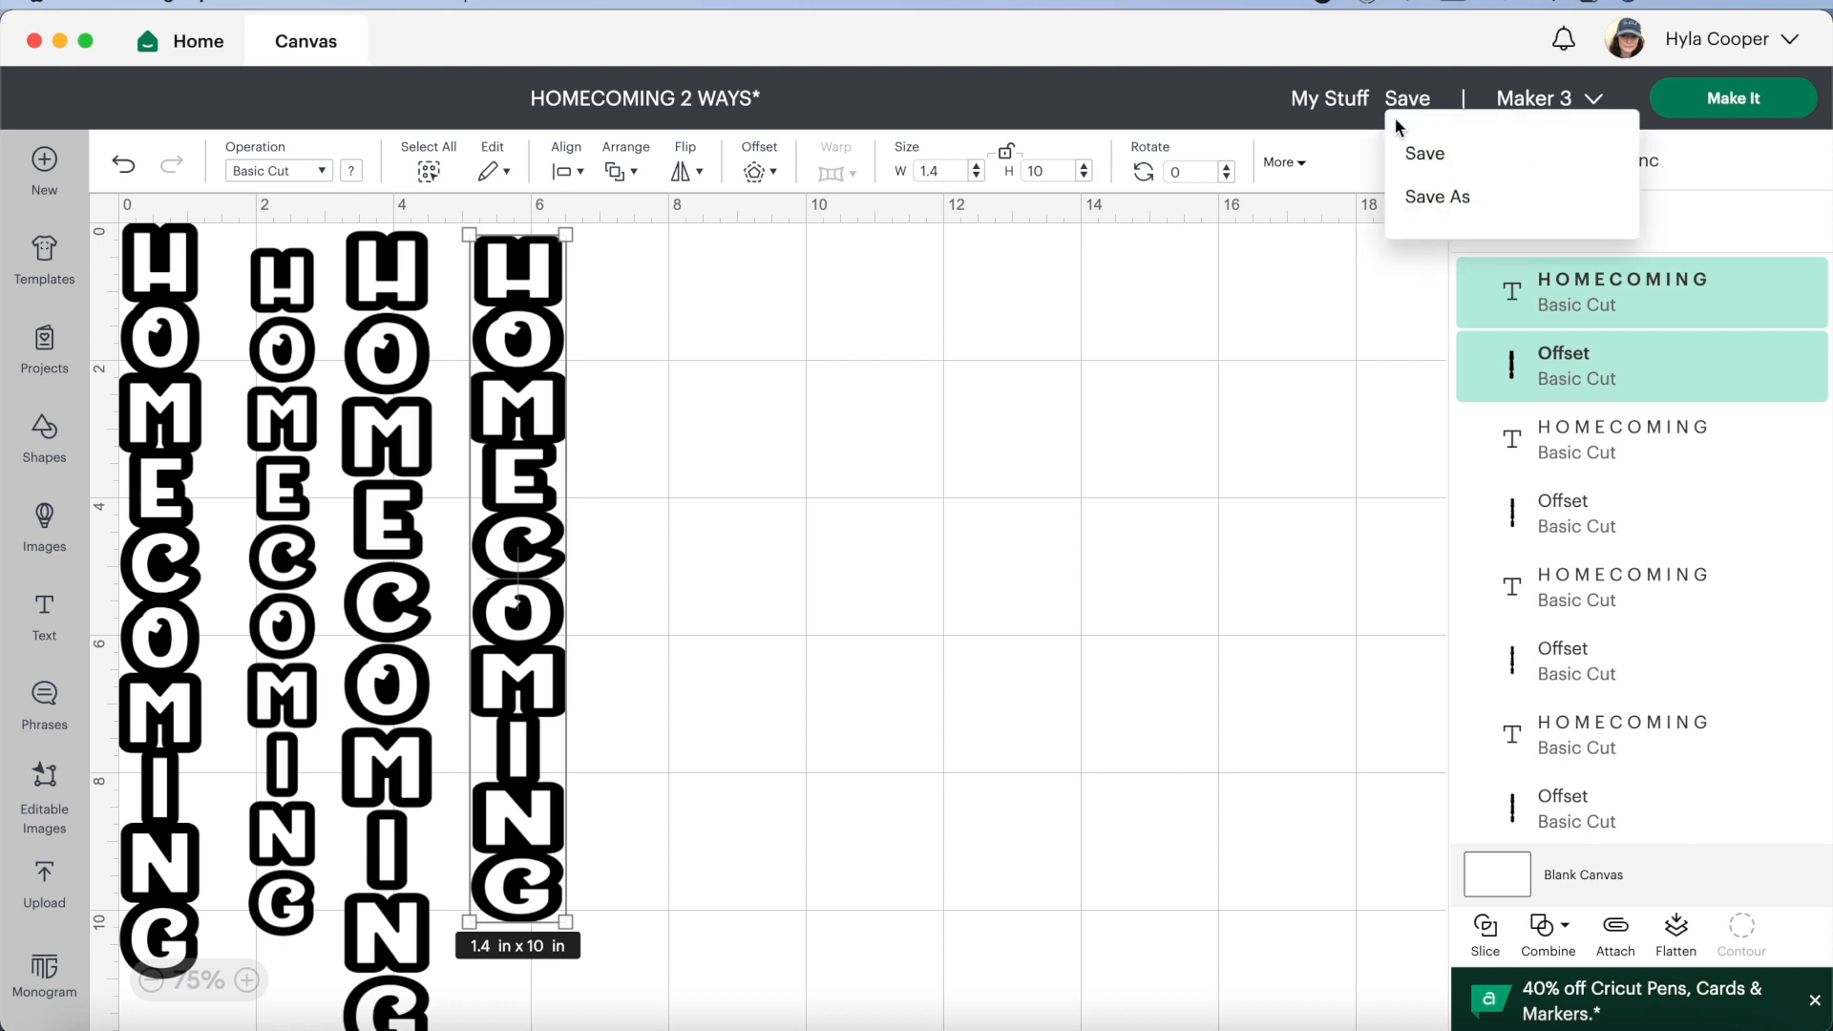
pyautogui.click(1415, 152)
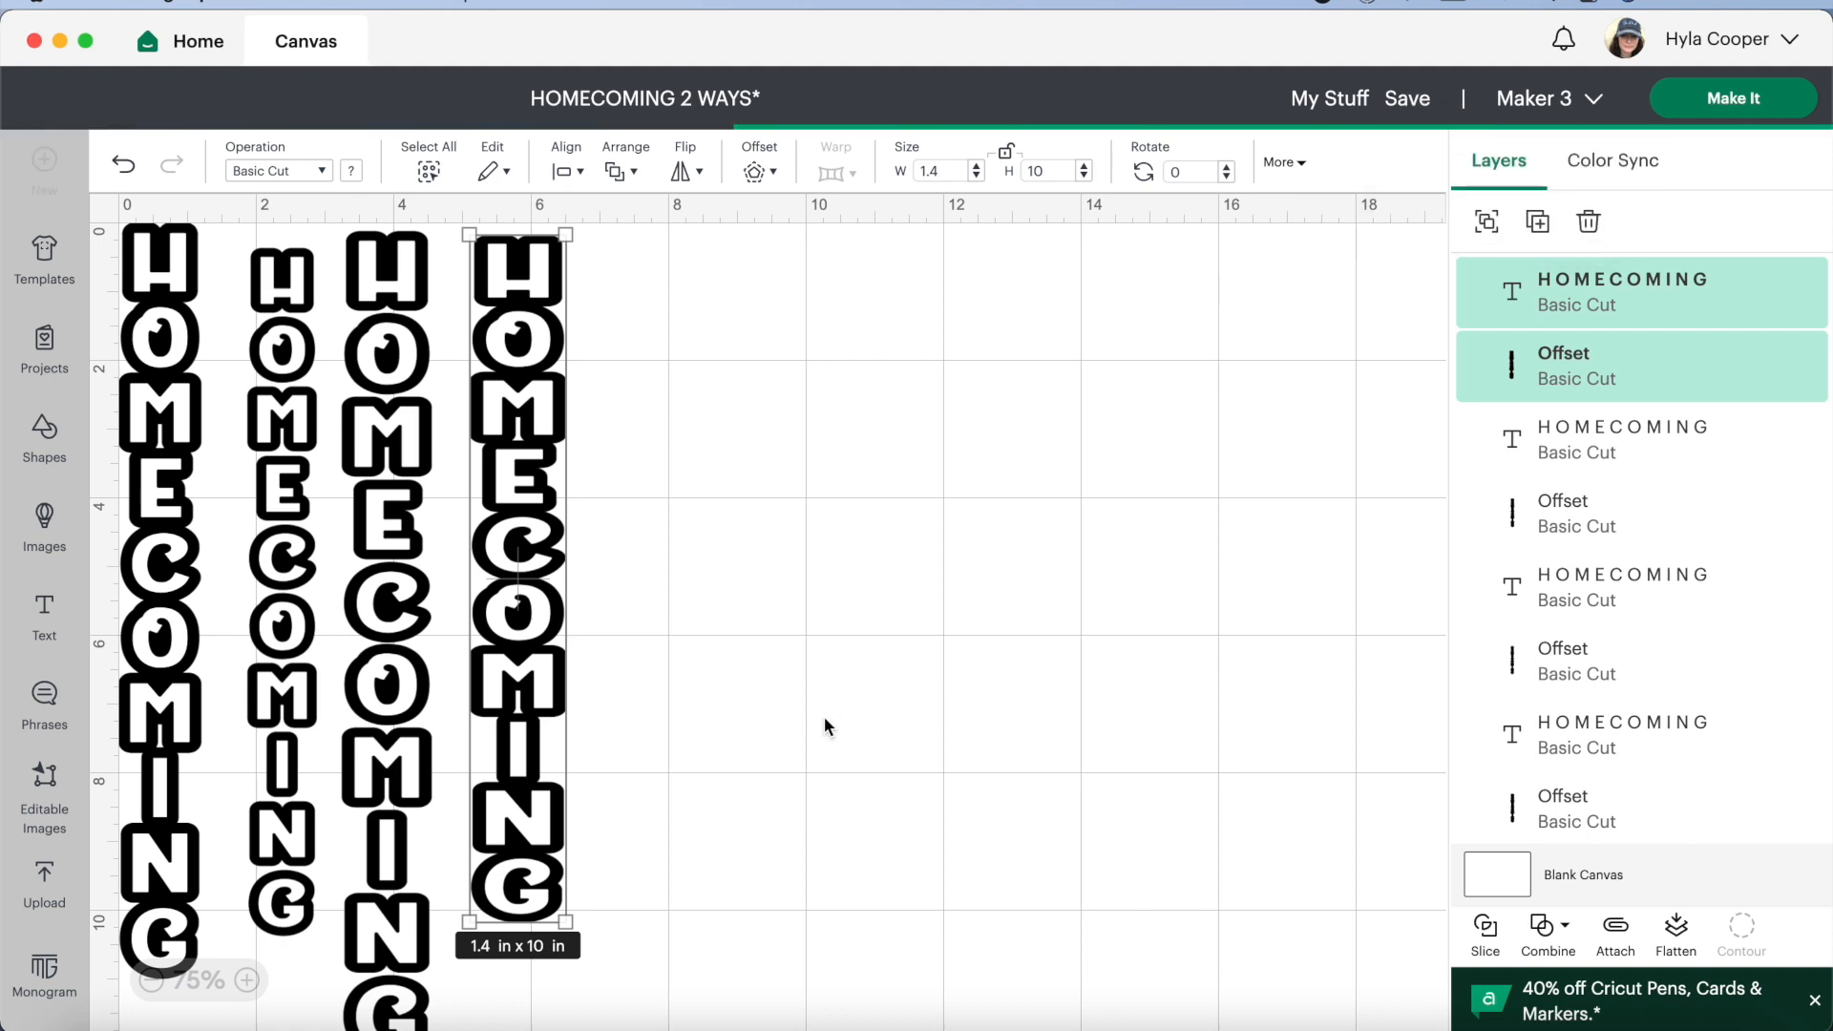